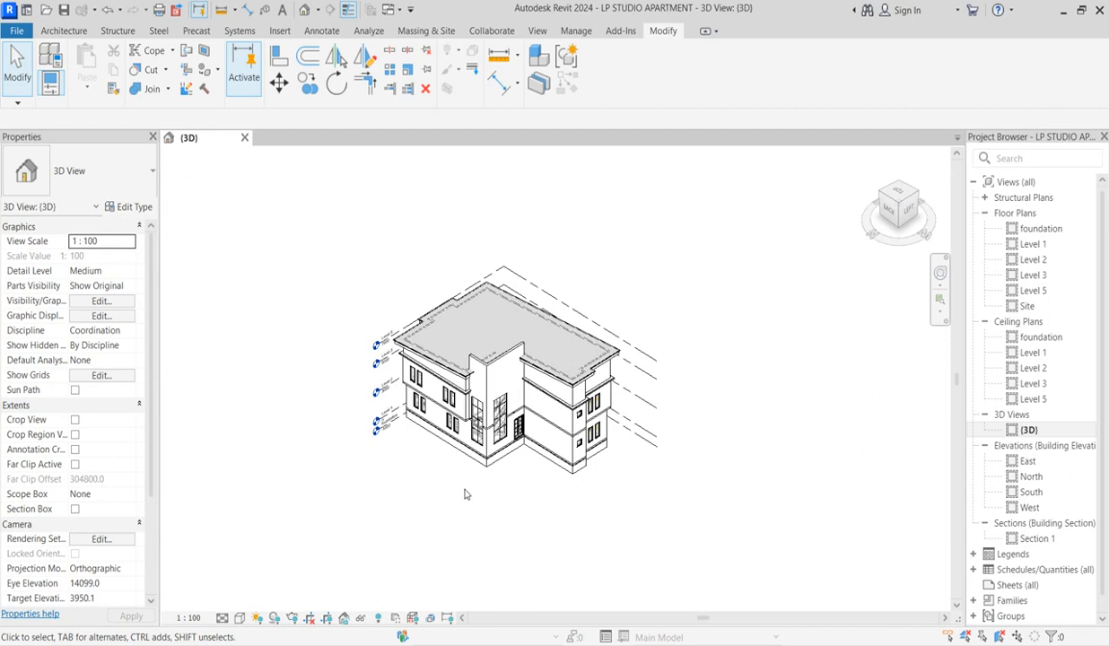
Examine the building's exterior in the 3D view, focusing on the entrance door, the stair windows and the base walls.
scroll(578, 490, "up", 4)
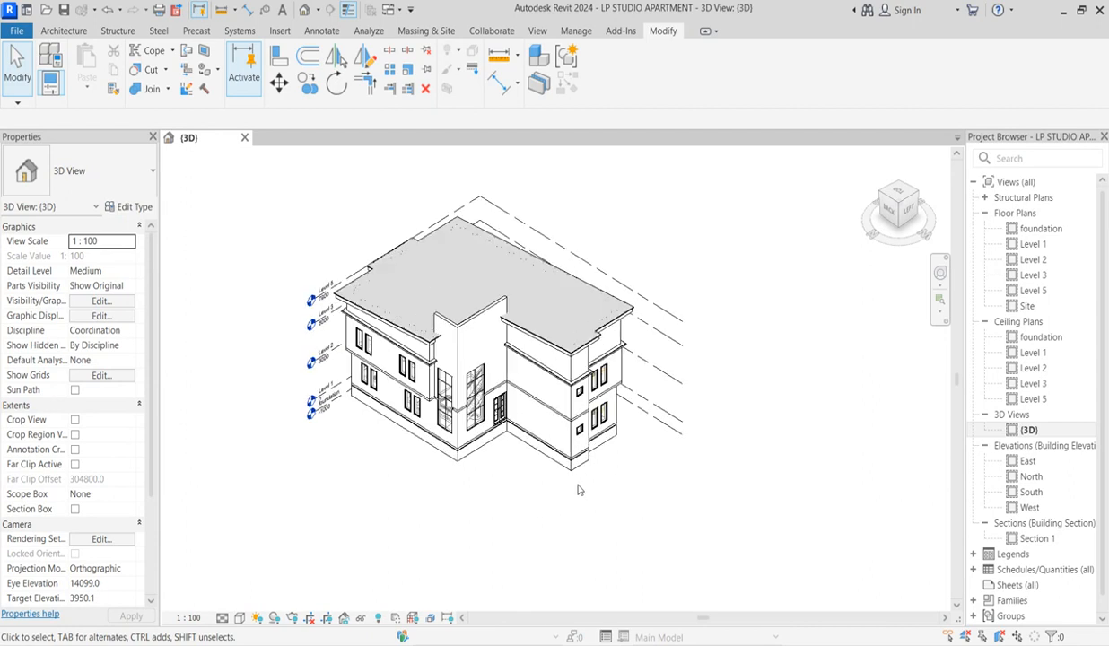
scroll(655, 487, "down", 1)
scroll(655, 486, "down", 1)
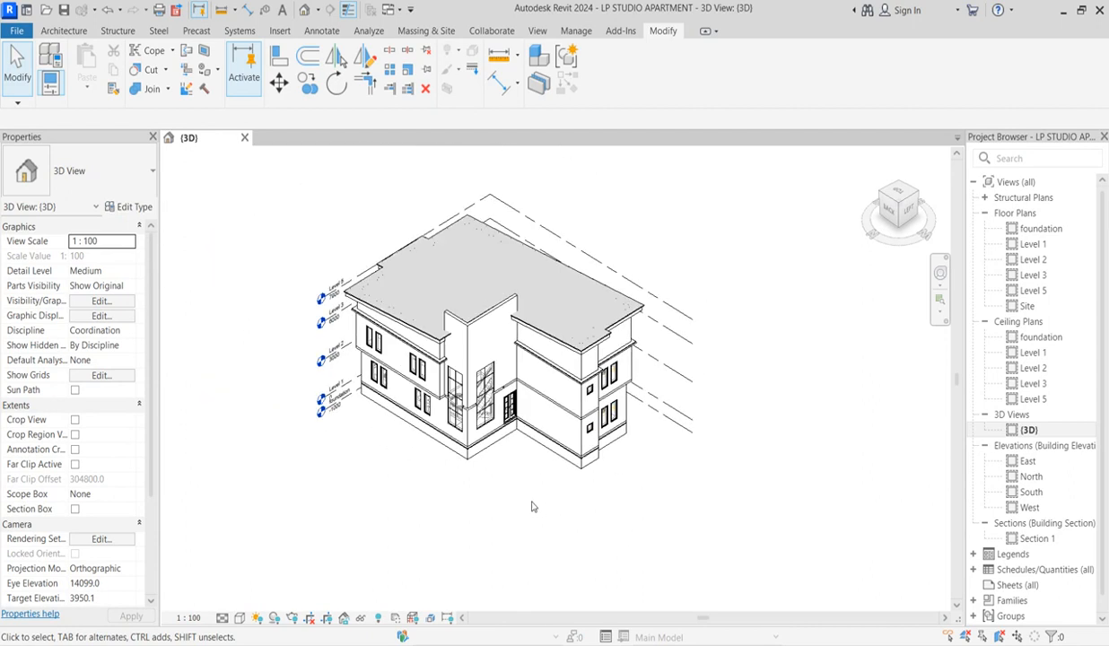
scroll(444, 458, "up", 5)
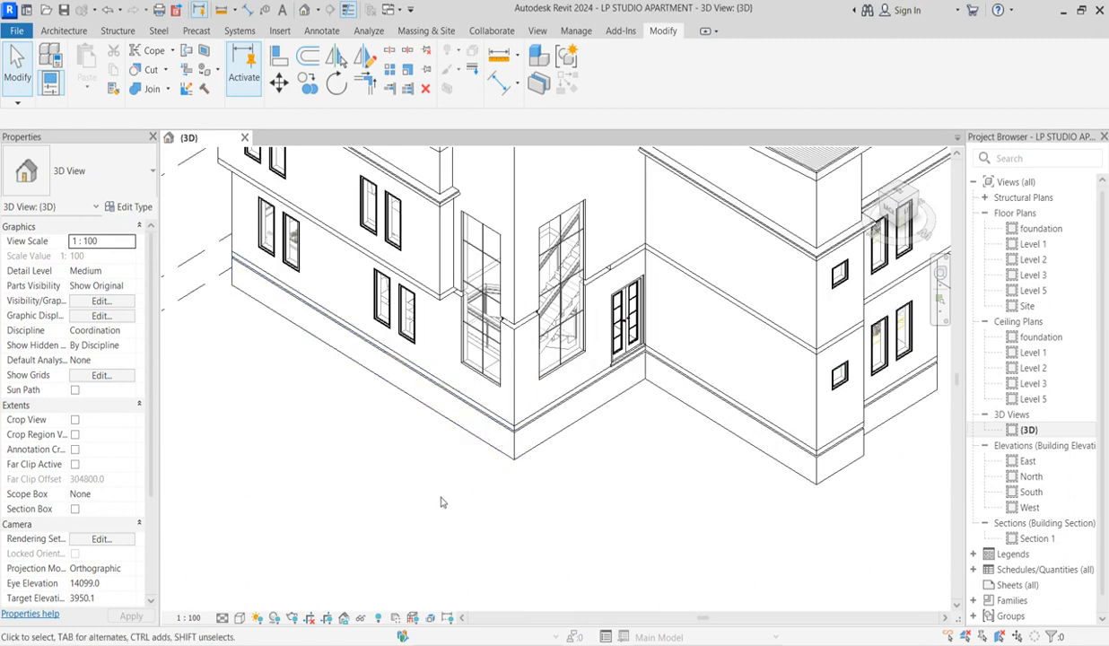
scroll(434, 535, "down", 5)
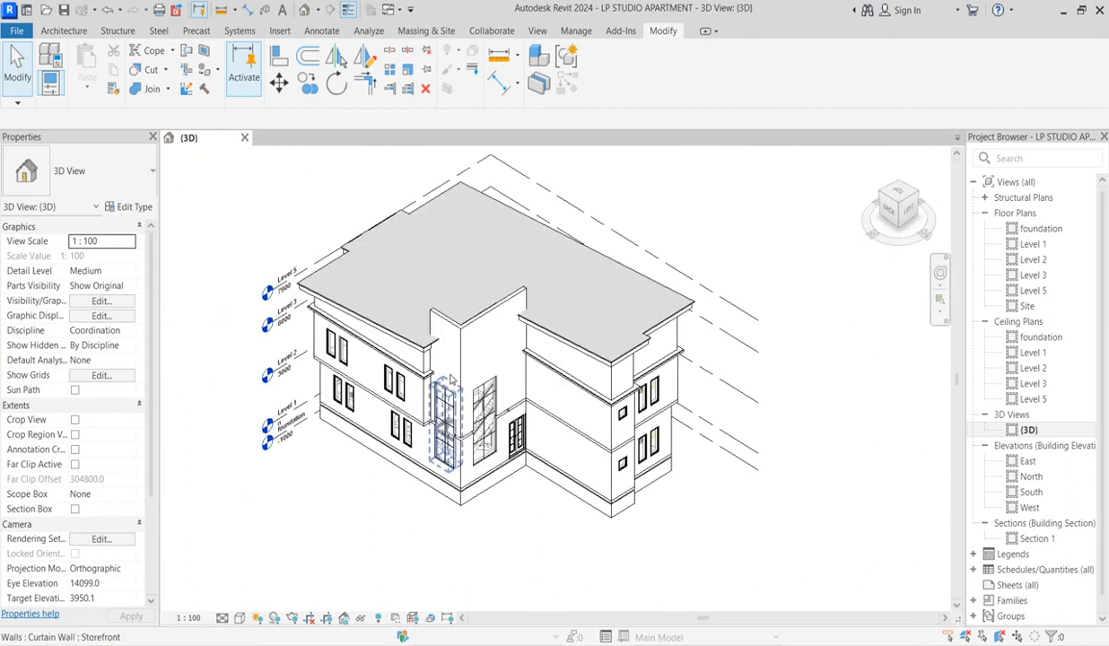
scroll(549, 408, "up", 2)
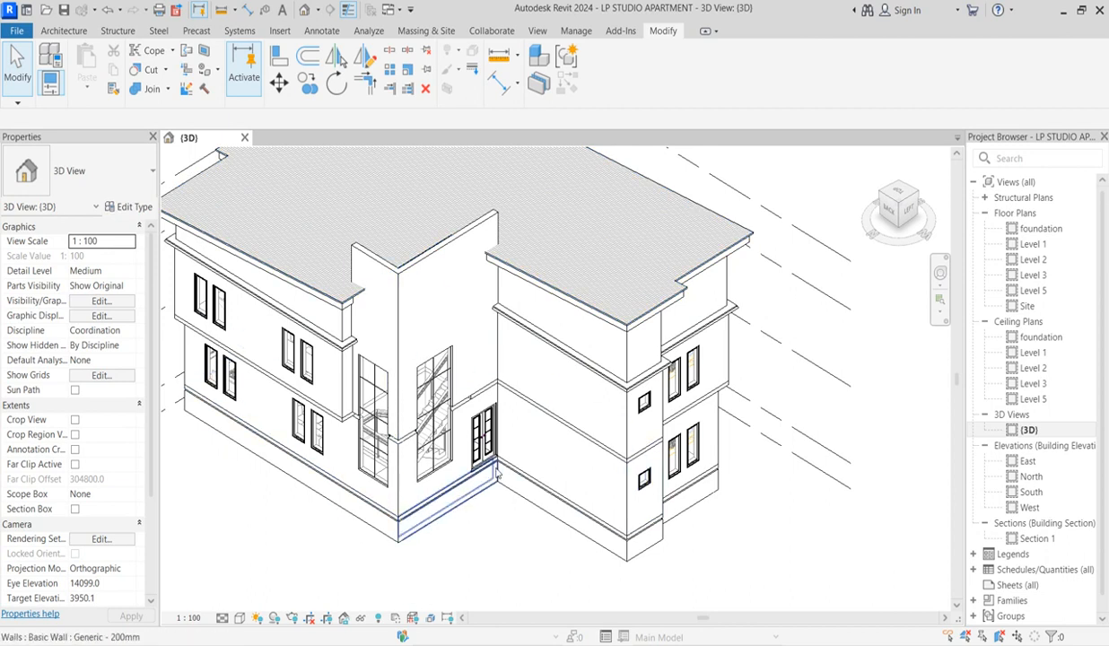
scroll(480, 455, "up", 2)
scroll(461, 396, "up", 3)
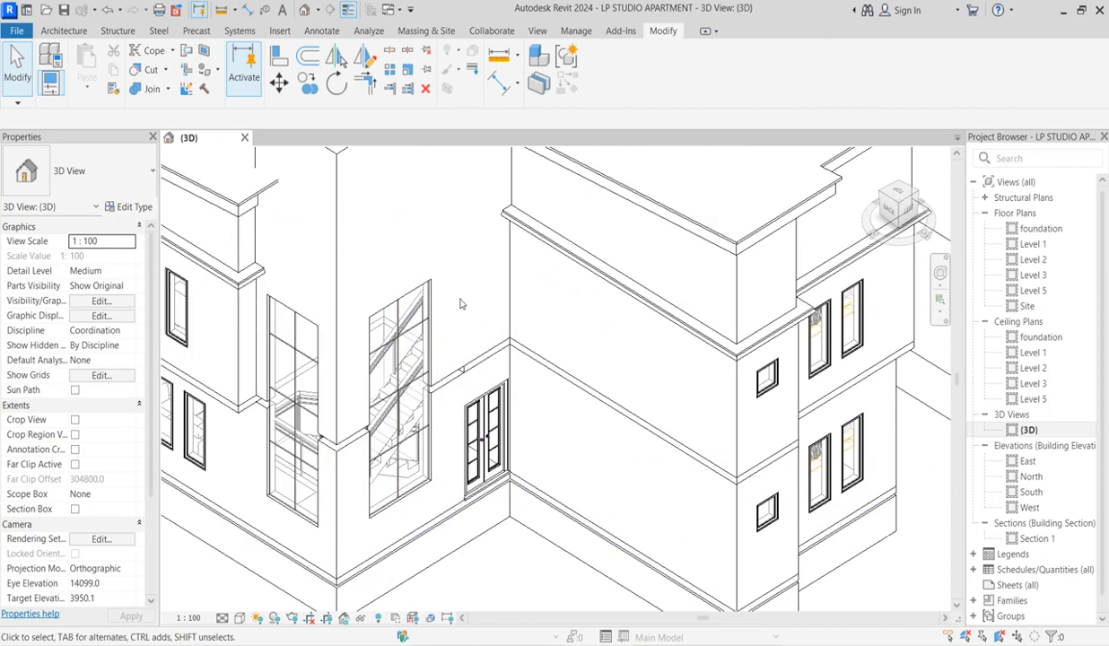
scroll(493, 384, "down", 3)
scroll(829, 410, "down", 2)
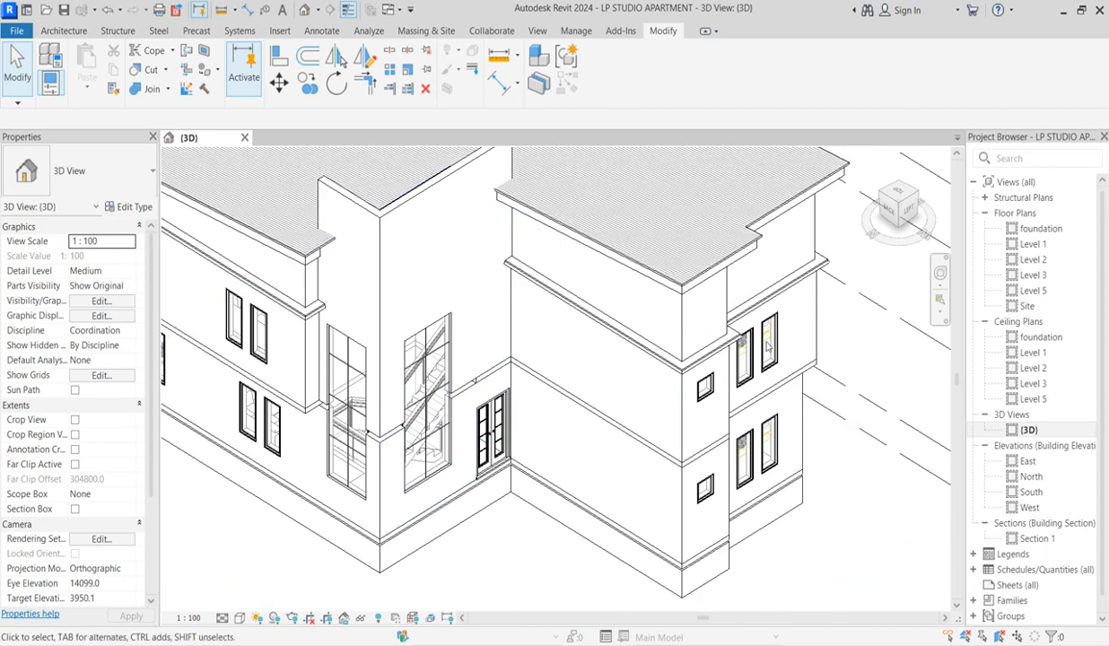
scroll(490, 508, "down", 3)
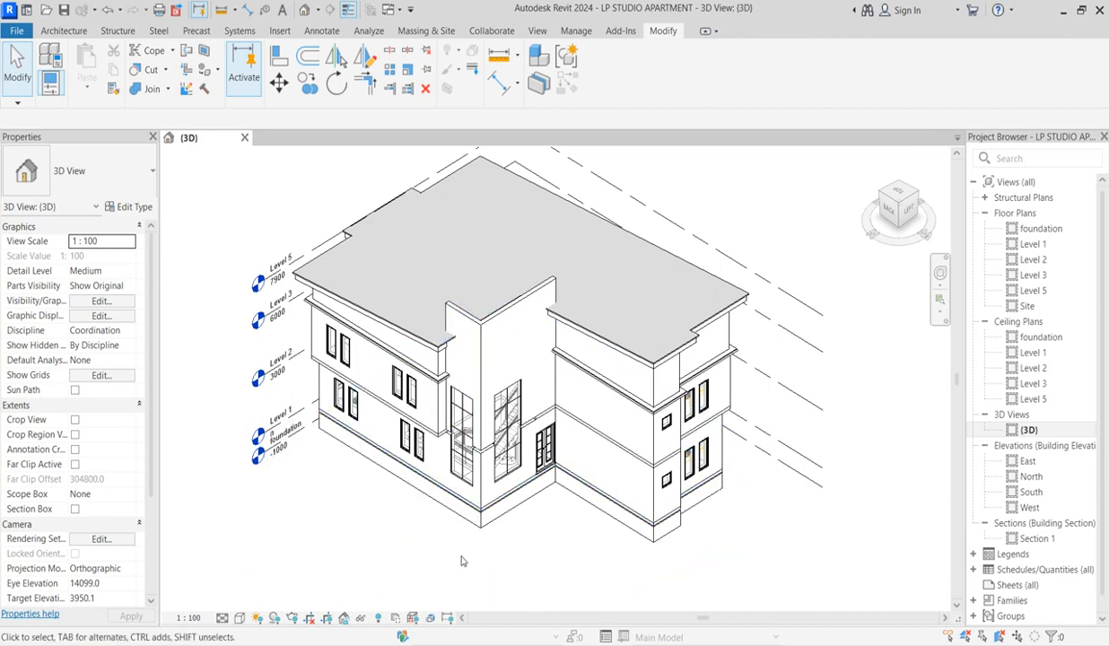
scroll(544, 553, "up", 6)
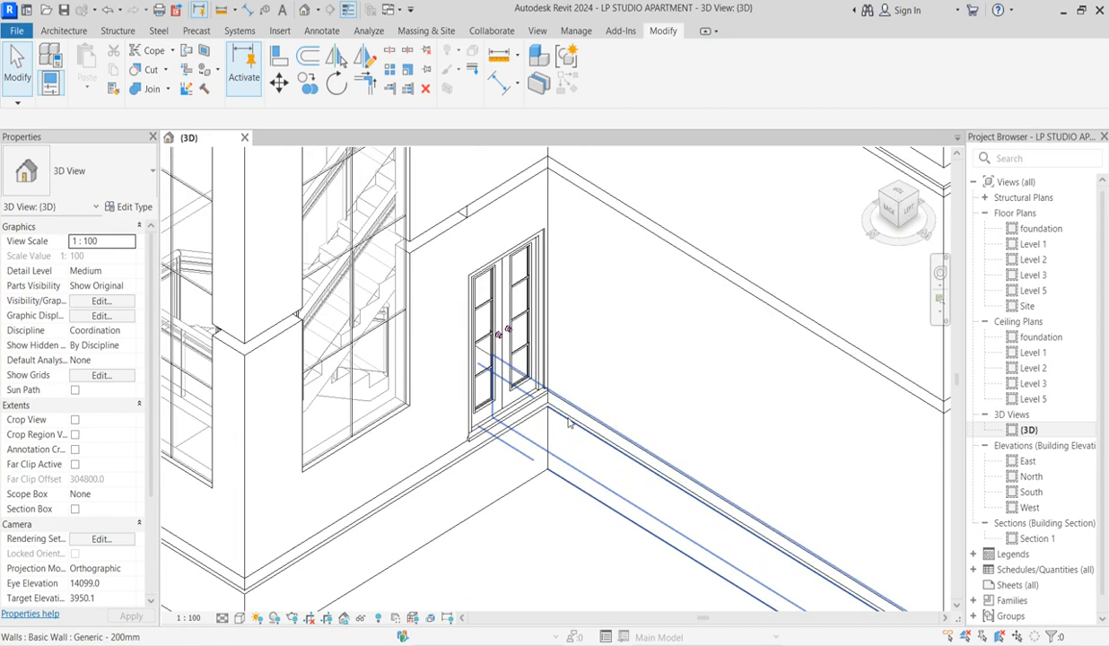
scroll(543, 486, "down", 4)
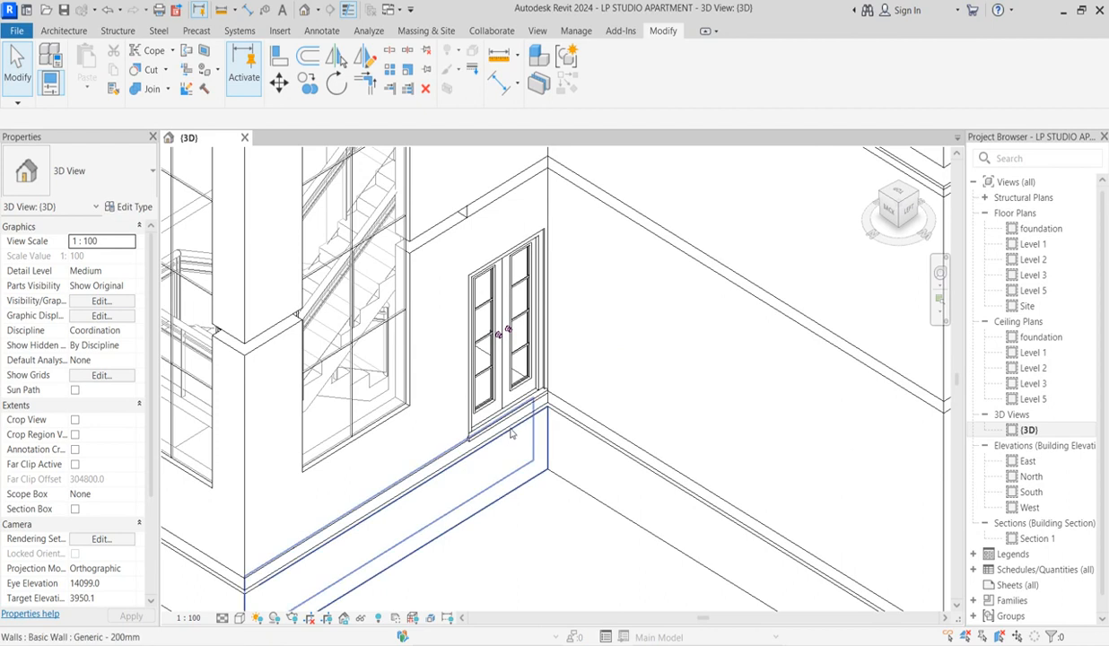
scroll(482, 535, "down", 4)
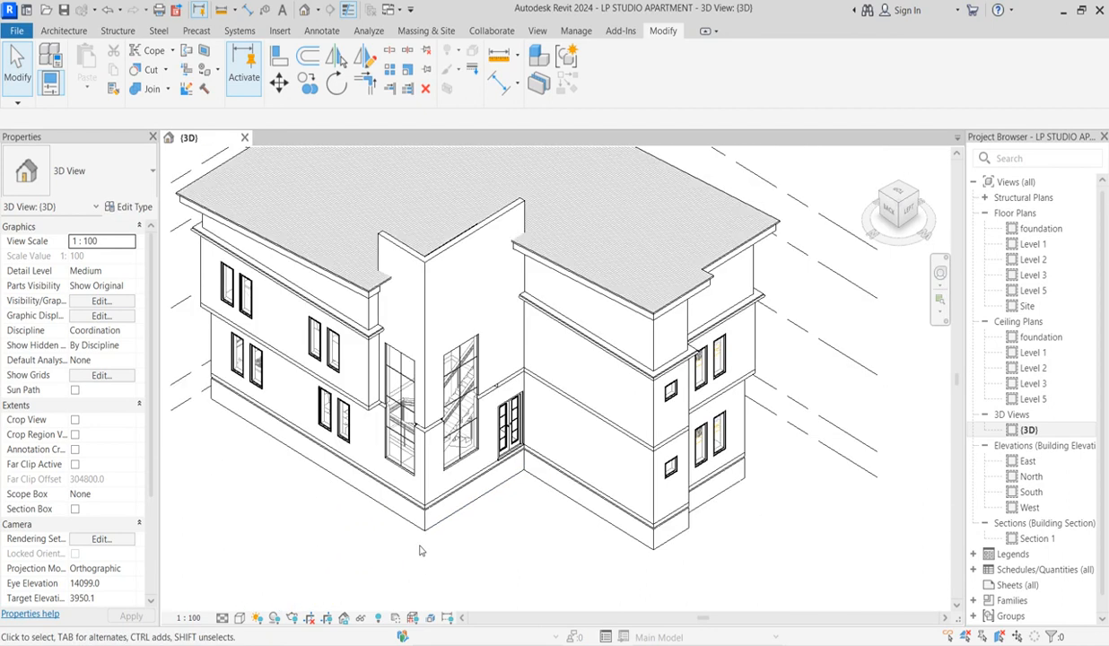
Select the Level 1 floor slab at the outer building corner near the entrance.
scroll(426, 529, "up", 5)
left_click(430, 473)
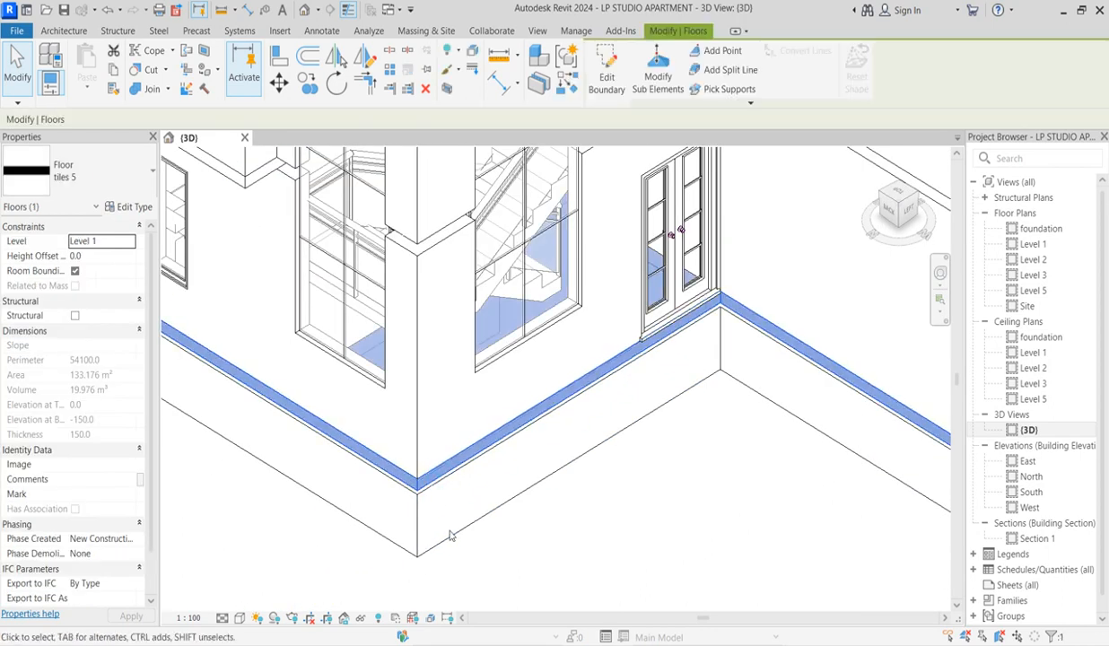
scroll(440, 484, "up", 2)
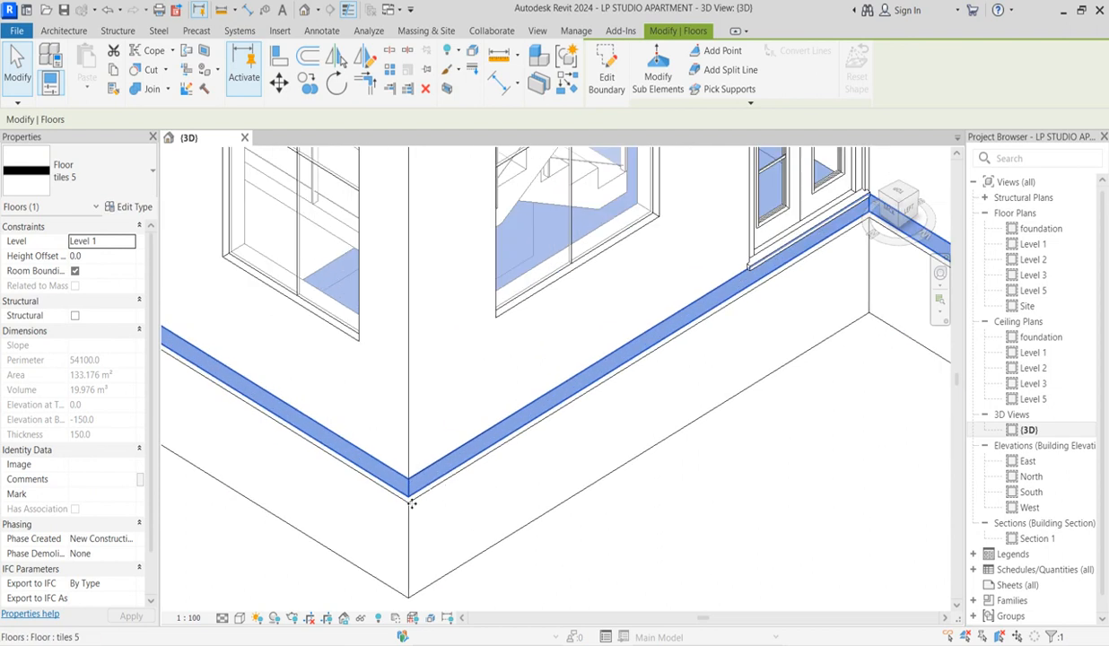
scroll(438, 477, "up", 2)
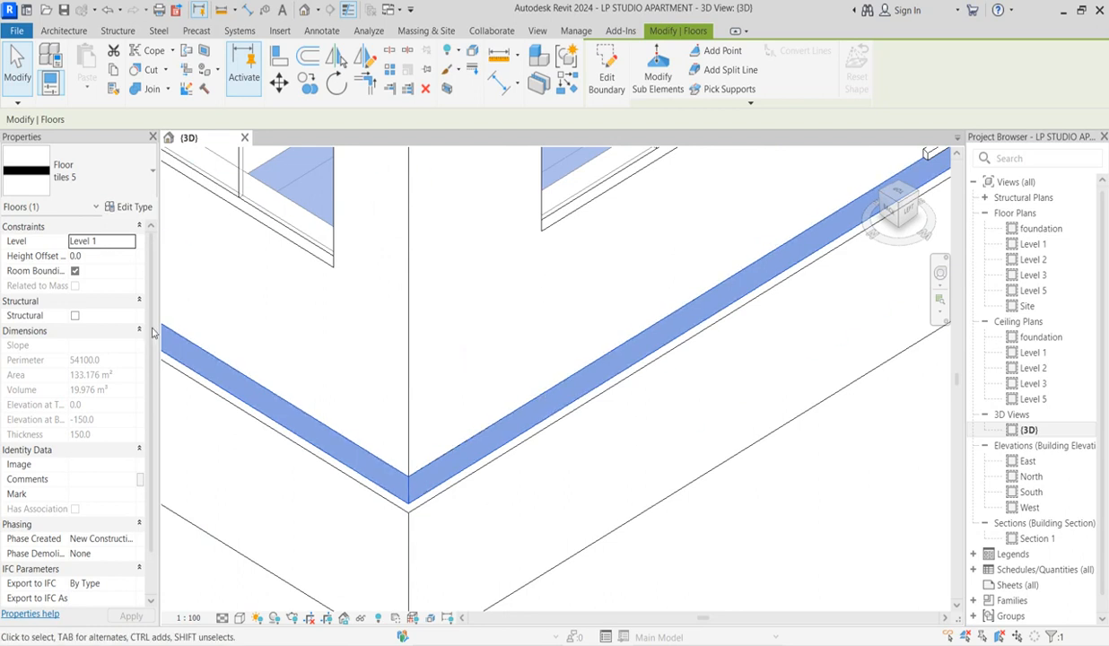
left_click(134, 207)
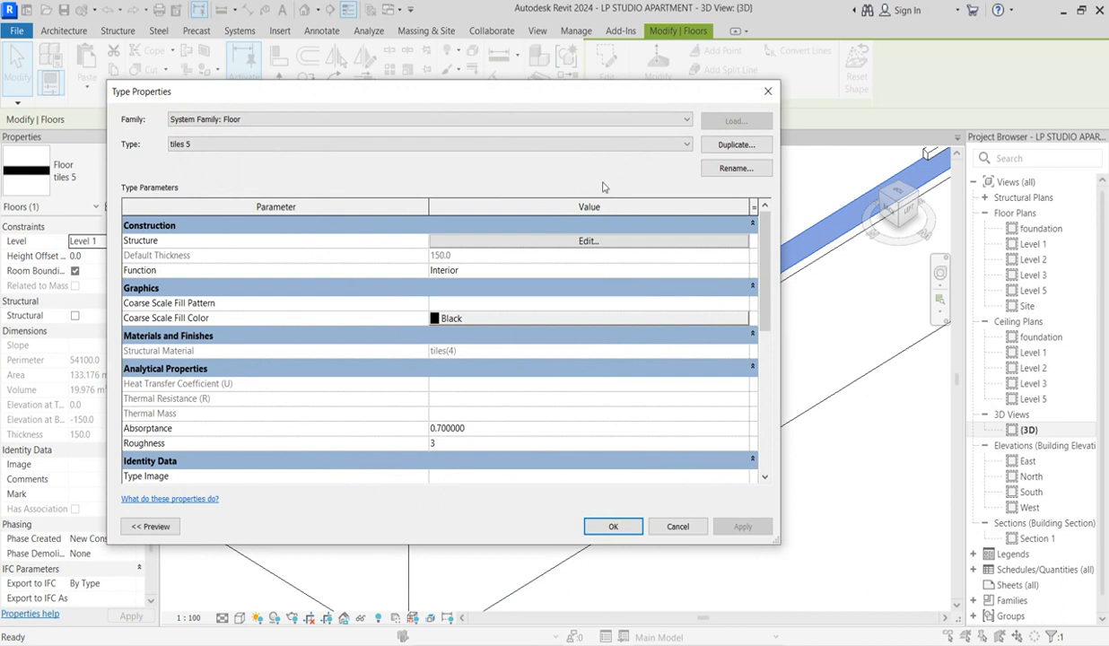
left_click(576, 243)
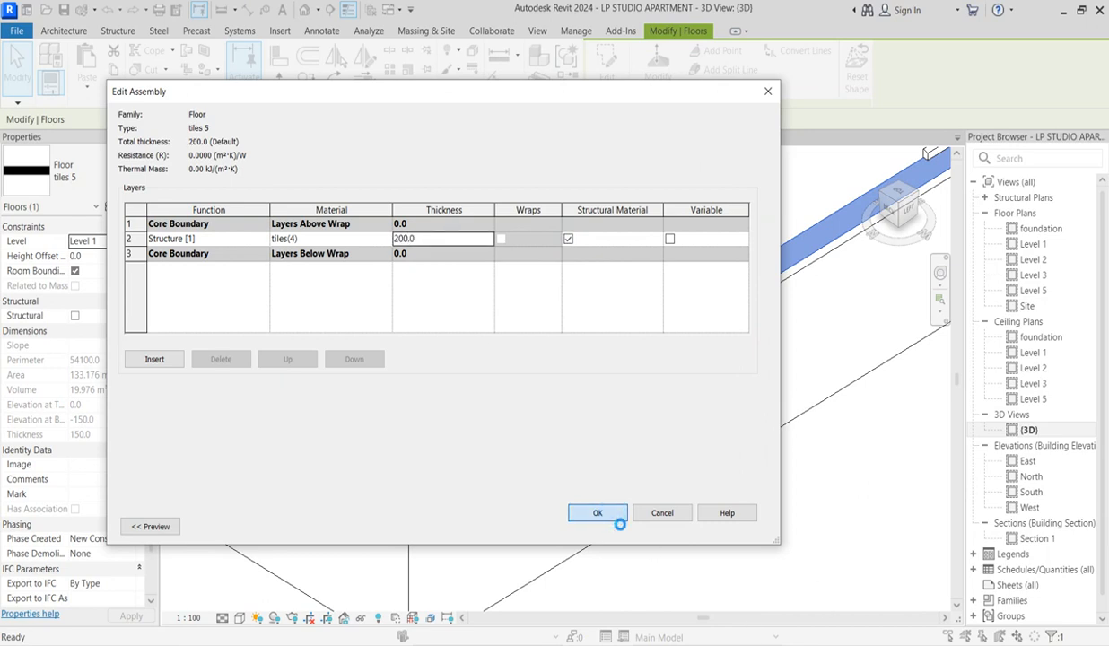
left_click(618, 522)
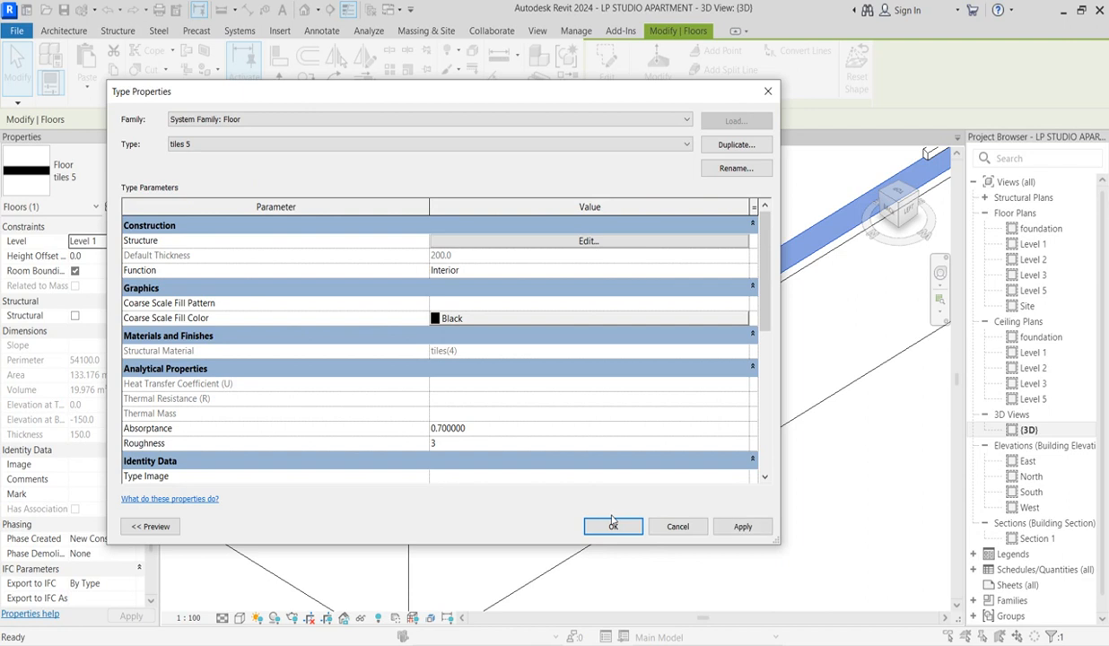
left_click(765, 91)
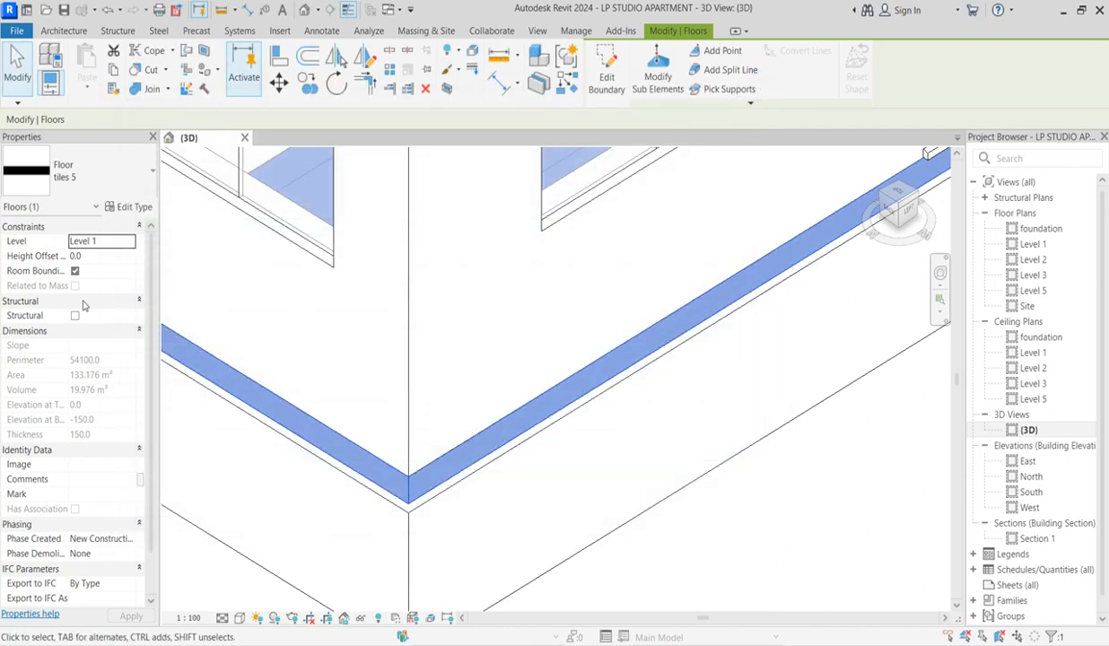
Duplicate the selected slab's floor type as tiles 7 and set its structure layer thickness to 200.
left_click(135, 208)
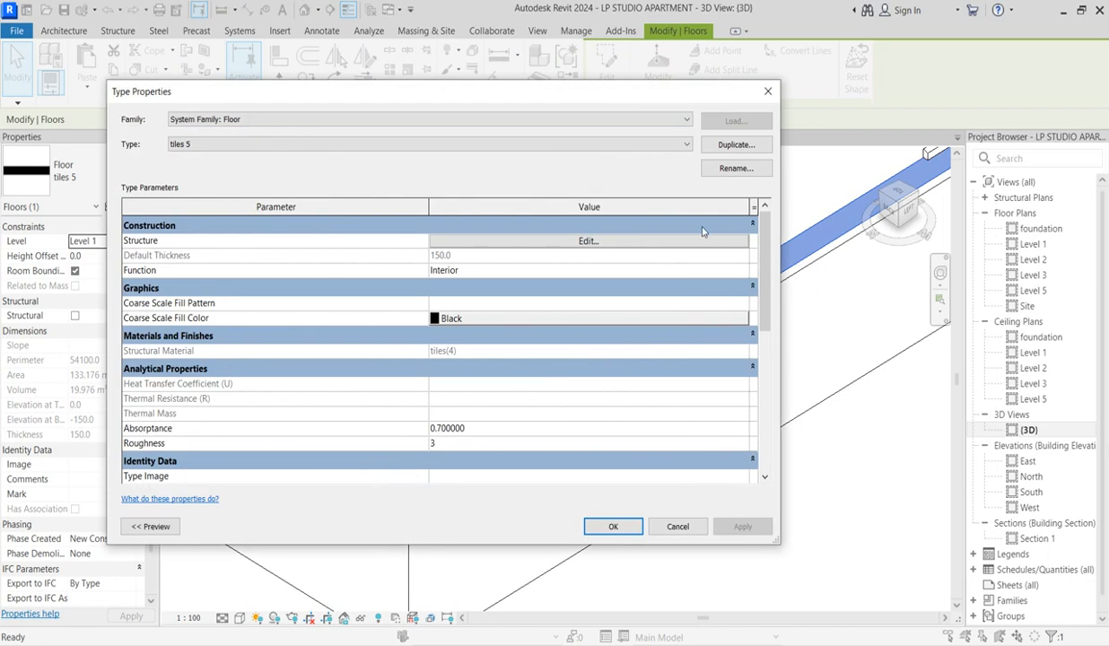
left_click(737, 144)
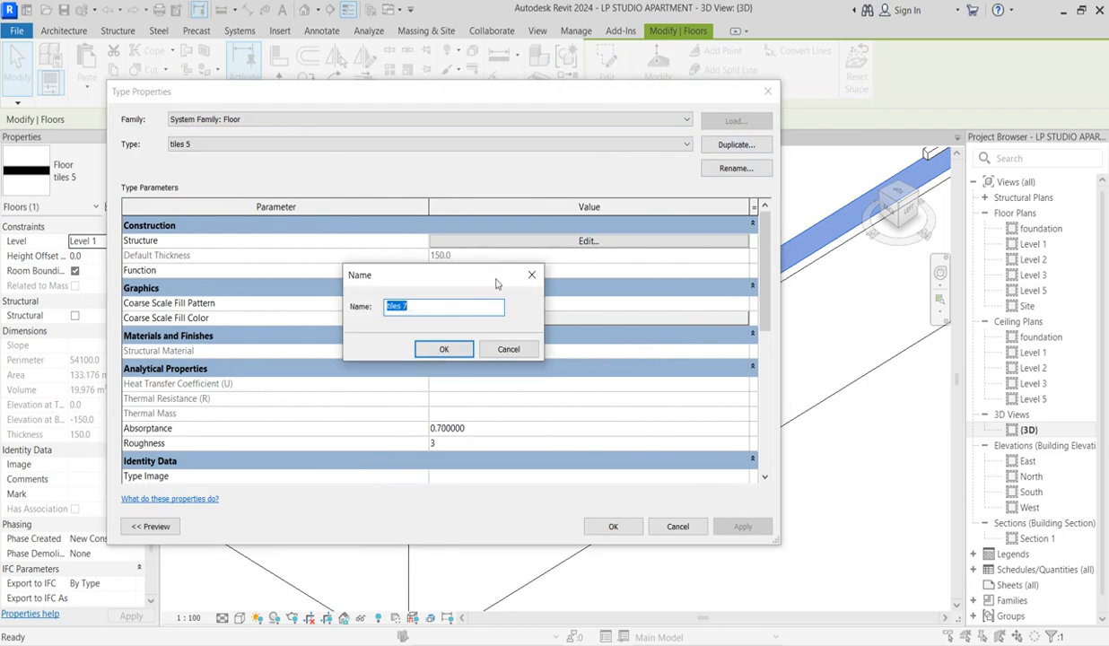
left_click(457, 350)
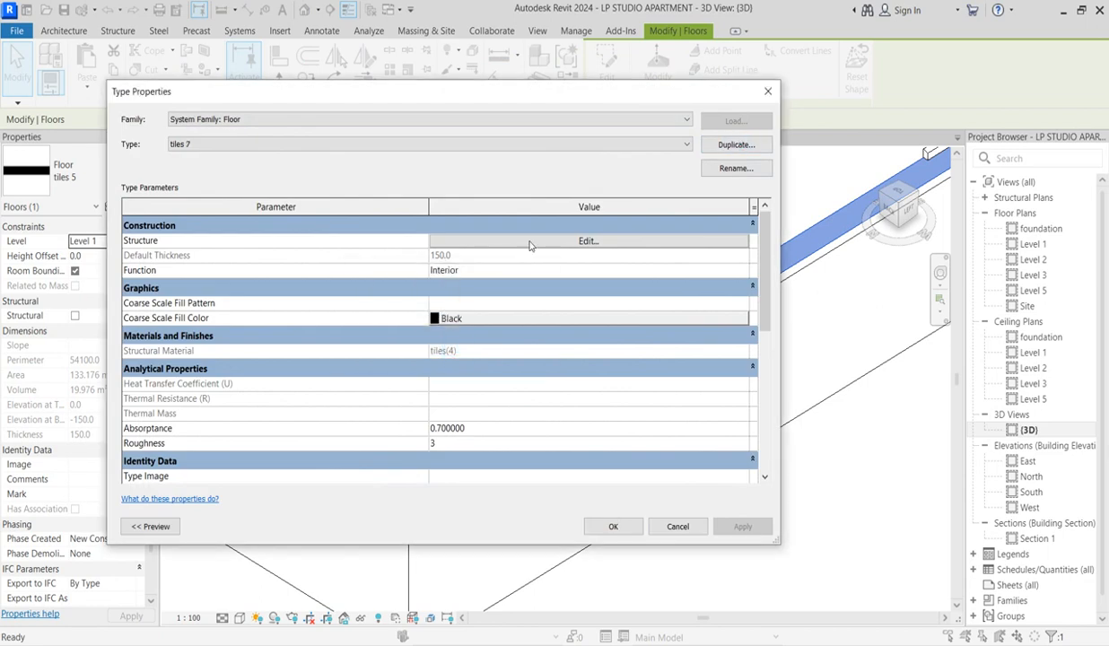
left_click(529, 242)
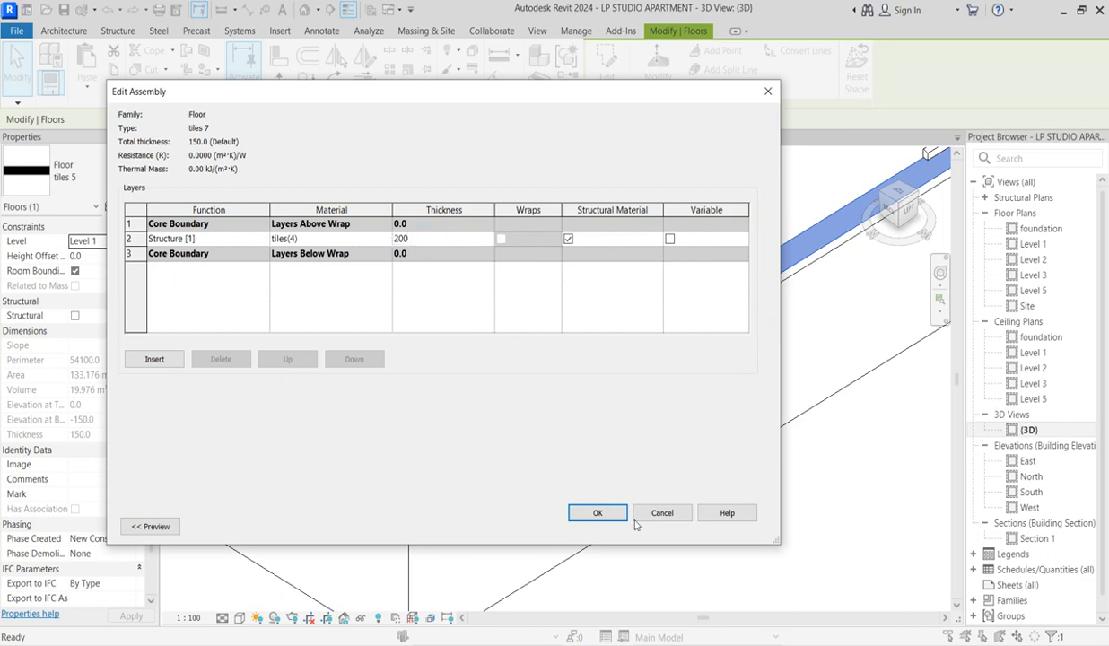
left_click(603, 511)
left_click(613, 526)
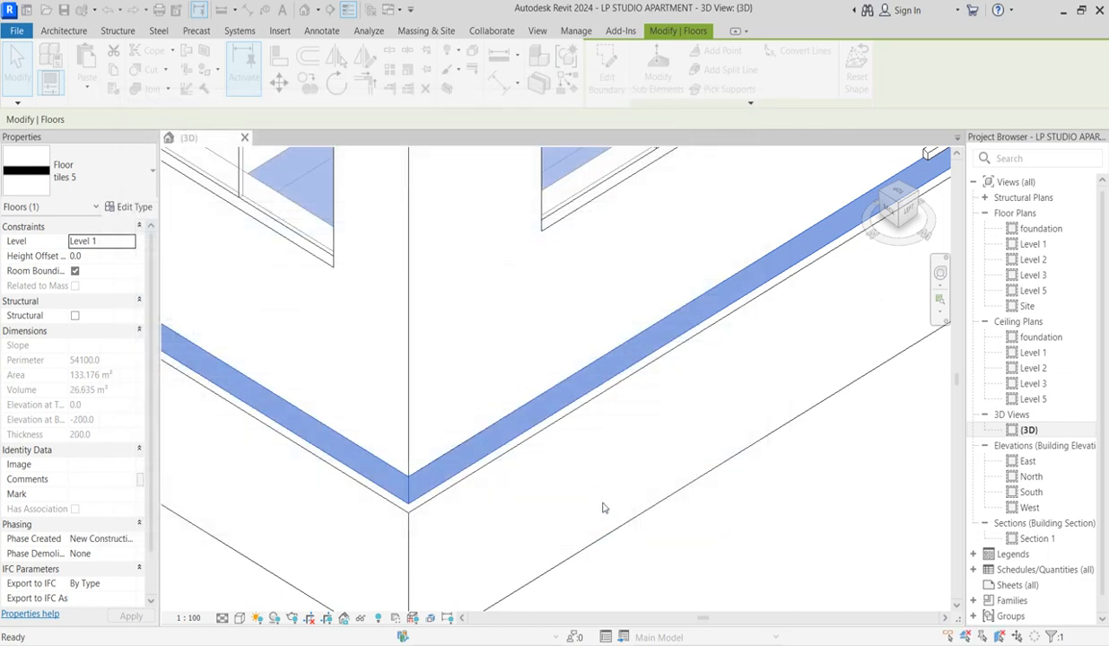
scroll(552, 485, "down", 2)
left_click(666, 506)
Check the entrance and stair area in 3D and in the Level 1 floor plan.
scroll(487, 502, "down", 5)
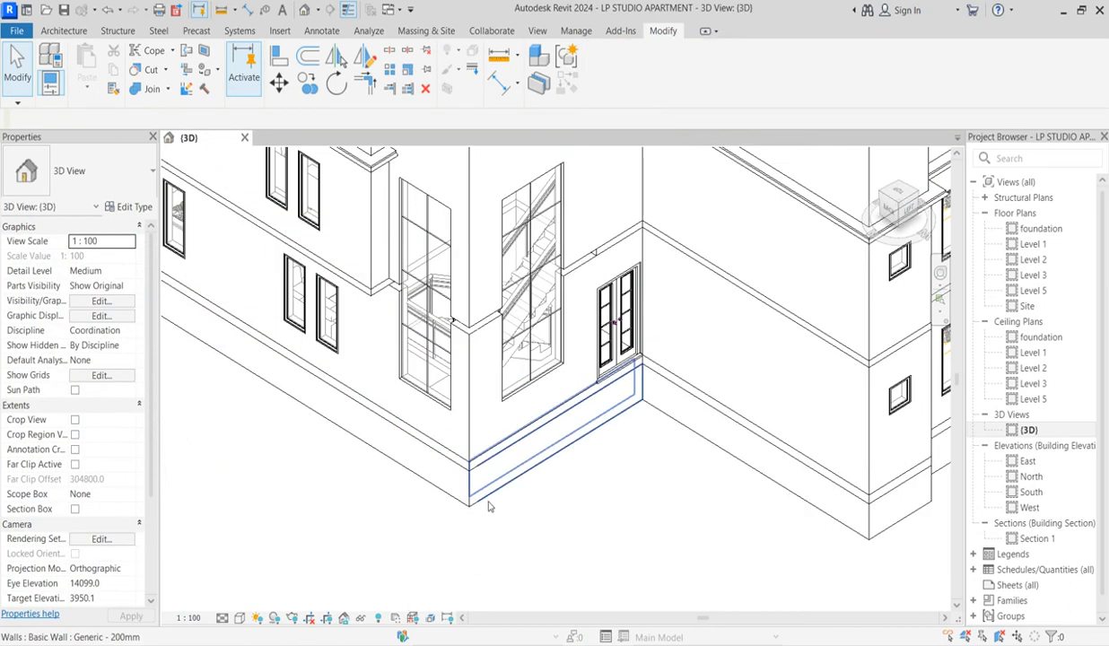
left_click(543, 413)
scroll(566, 437, "up", 4)
key("Escape")
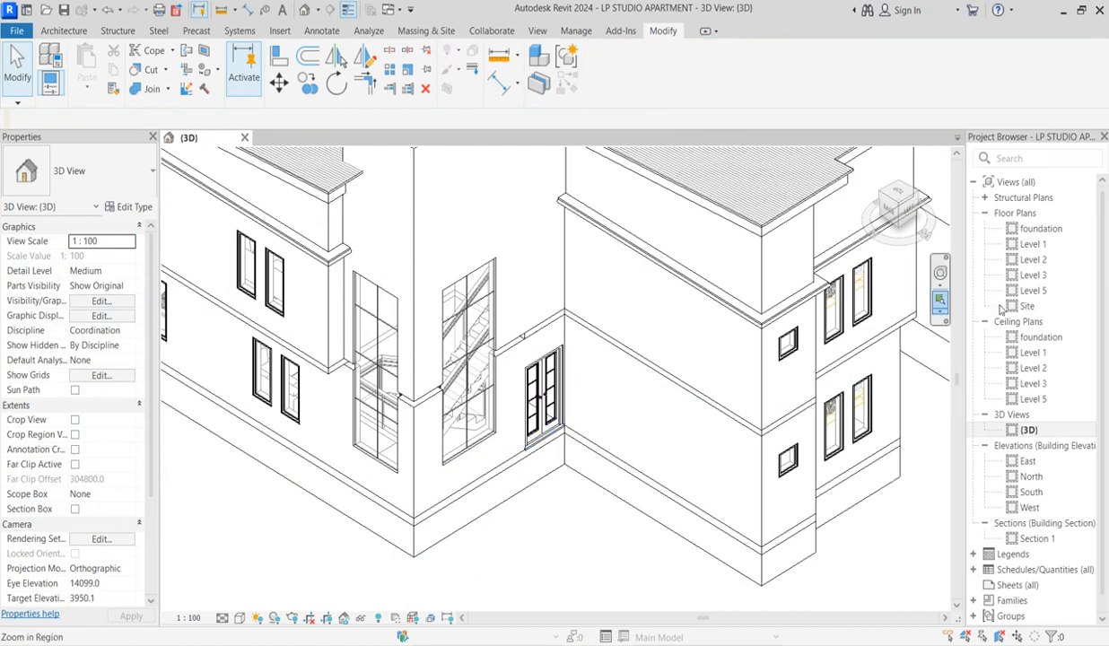
scroll(448, 350, "up", 4)
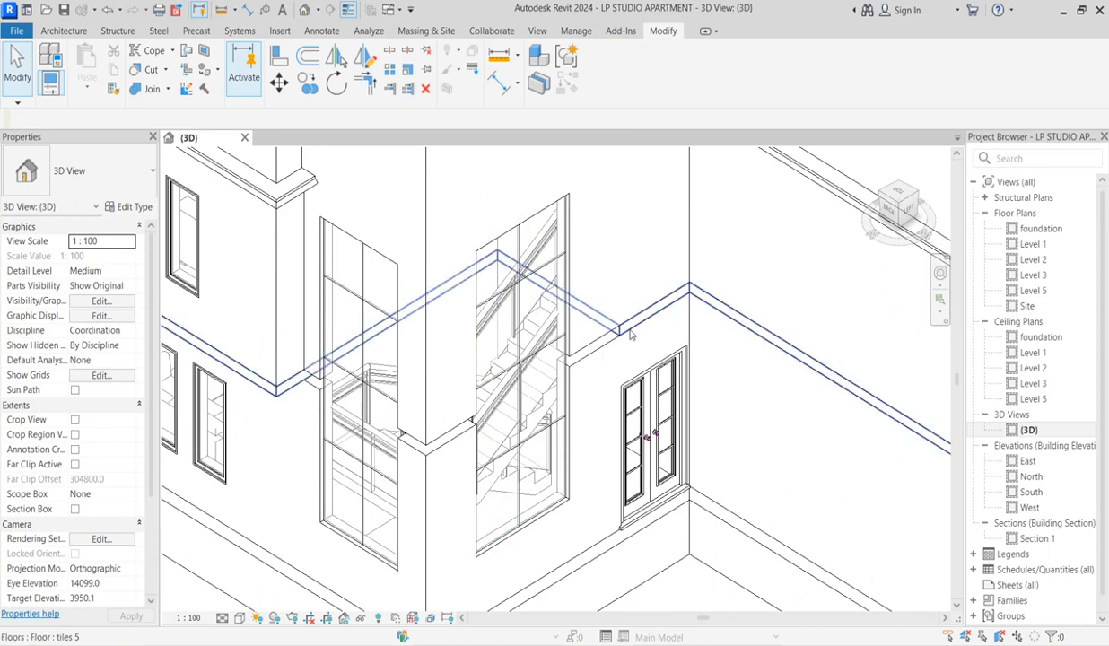
double_click(1032, 244)
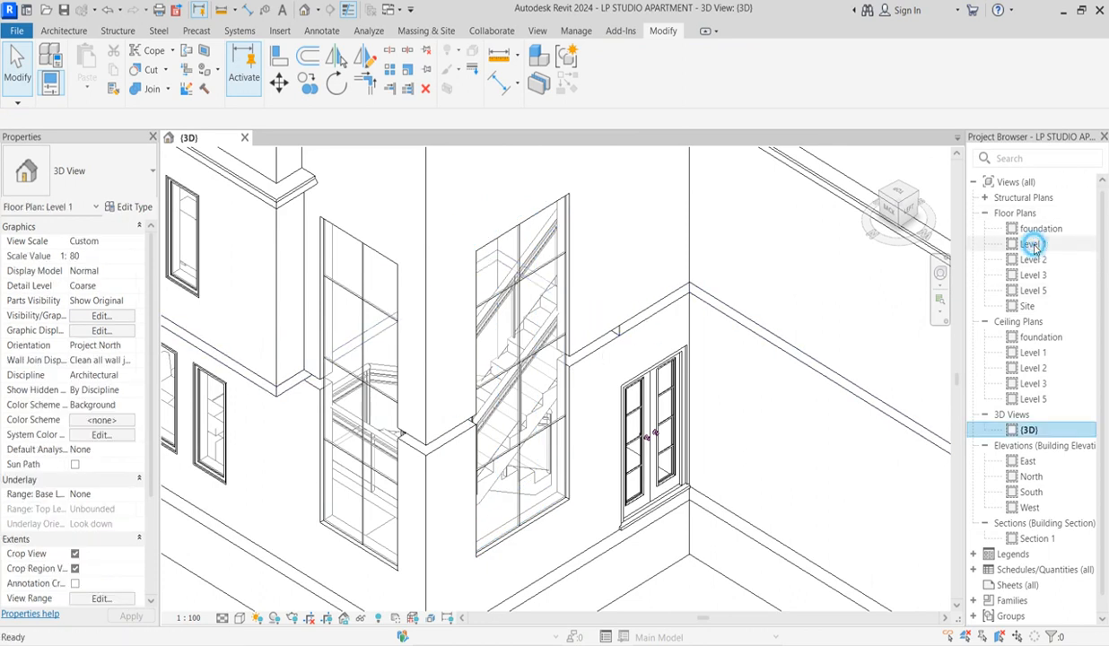
scroll(530, 354, "up", 5)
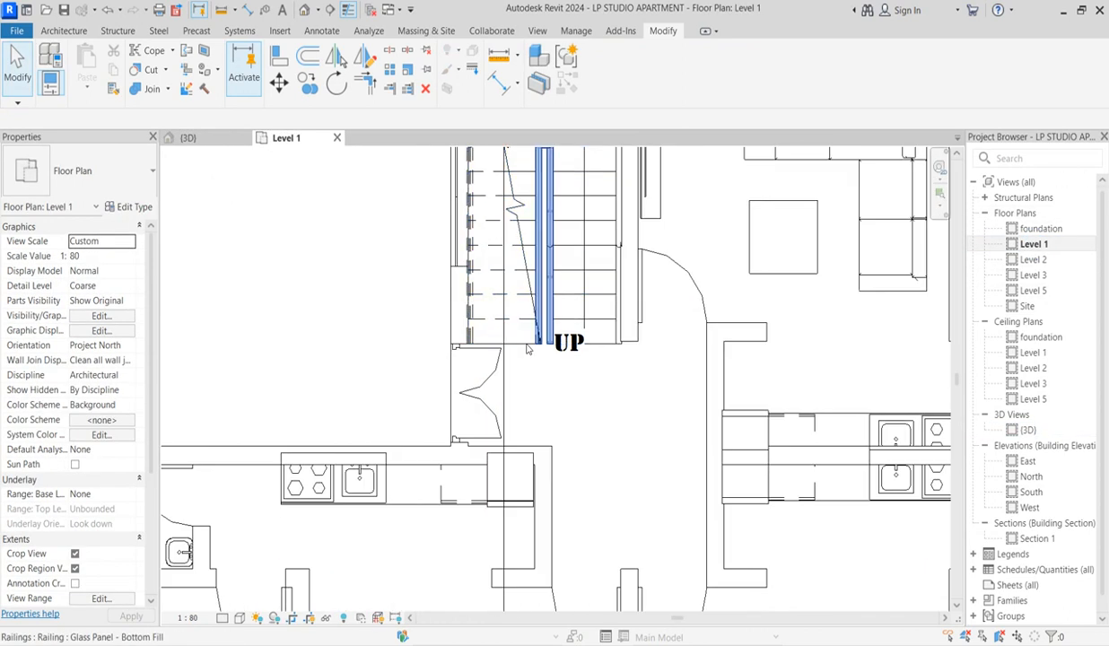
In the Level 2 floor plan, open the boundary sketch of the floor slab beside the staircase for editing.
double_click(1033, 260)
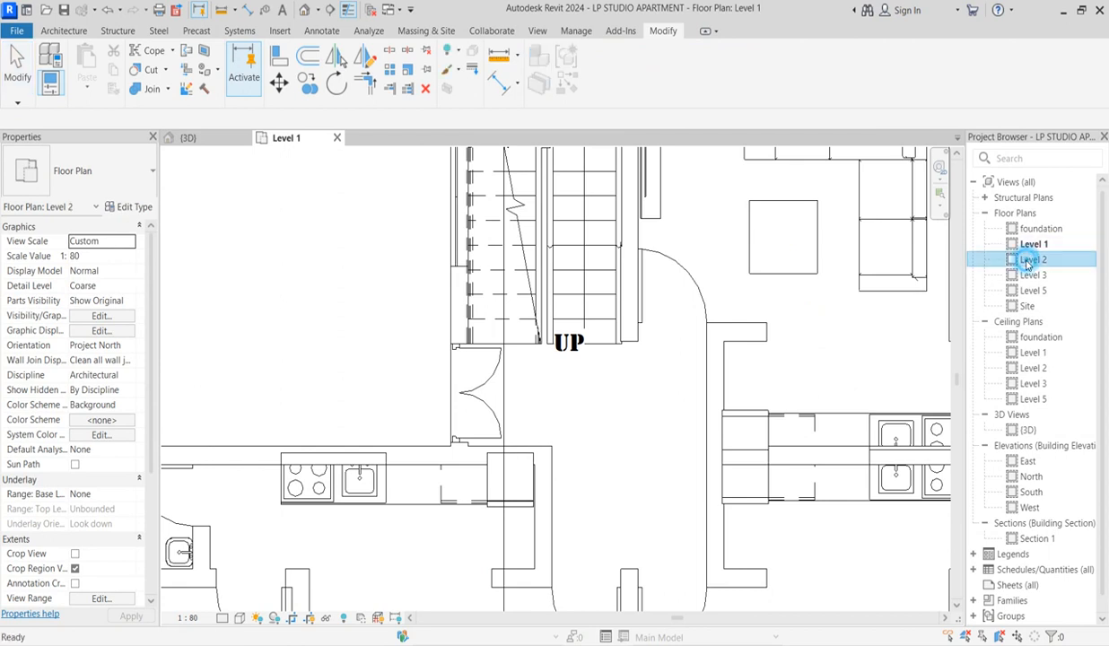
scroll(827, 359, "down", 2)
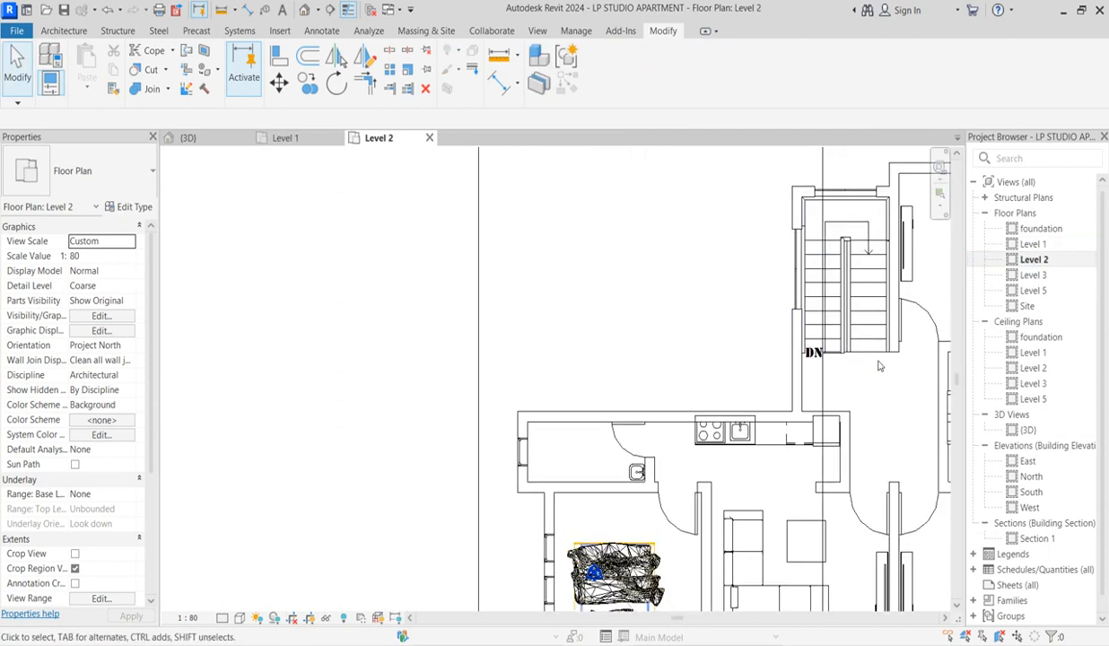
scroll(898, 359, "up", 2)
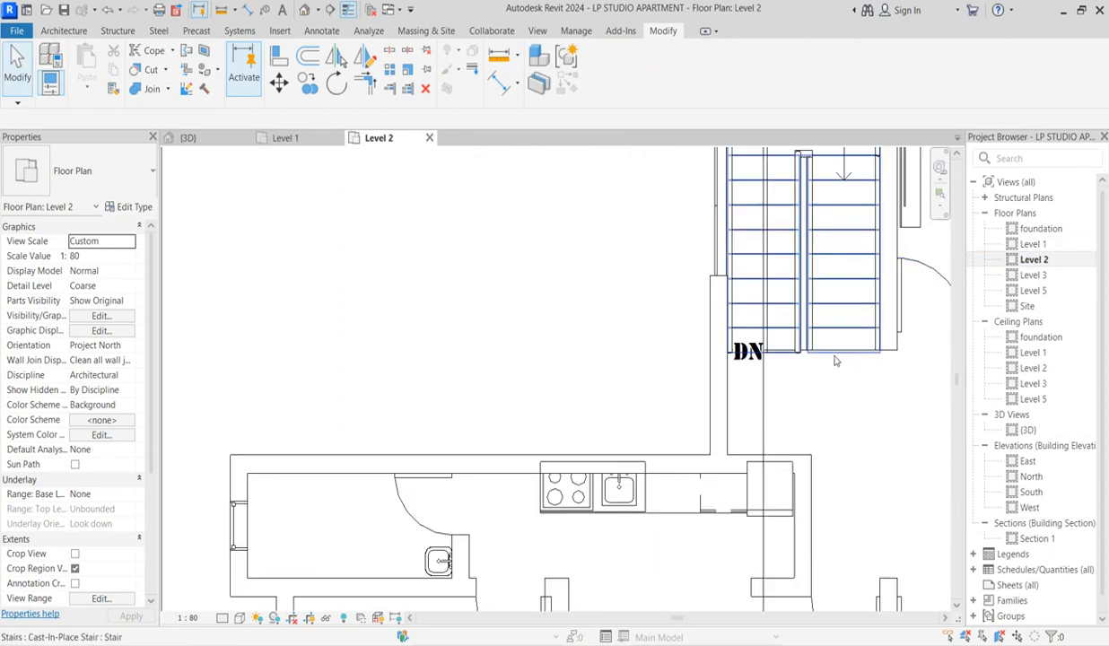
scroll(805, 362, "up", 5)
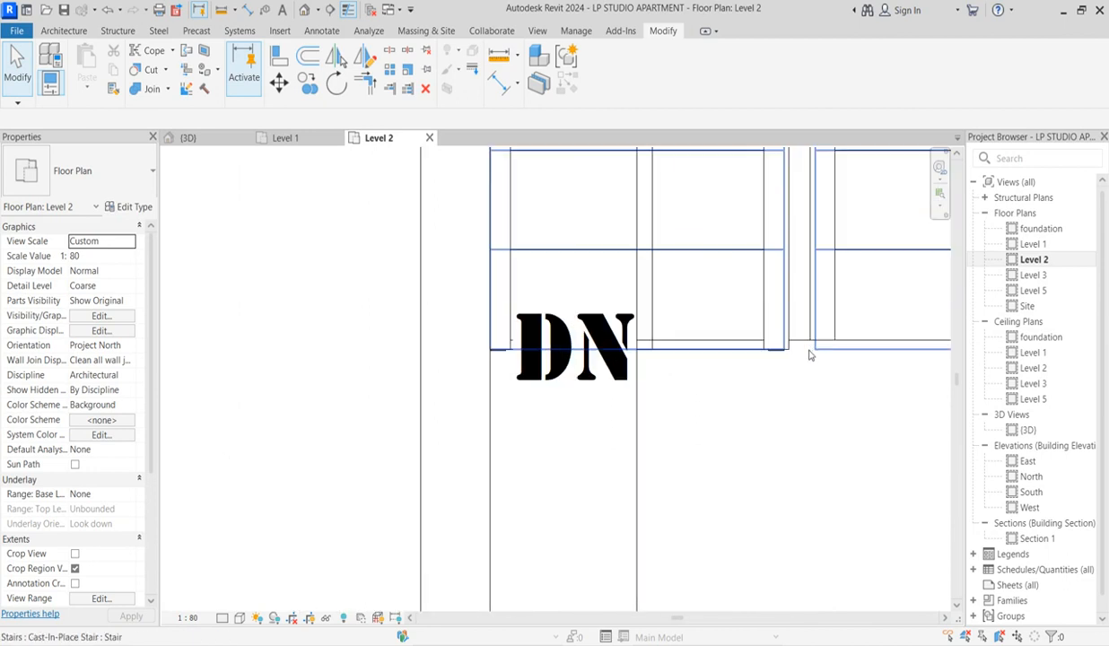
left_click(798, 348)
scroll(791, 374, "down", 3)
scroll(791, 374, "down", 4)
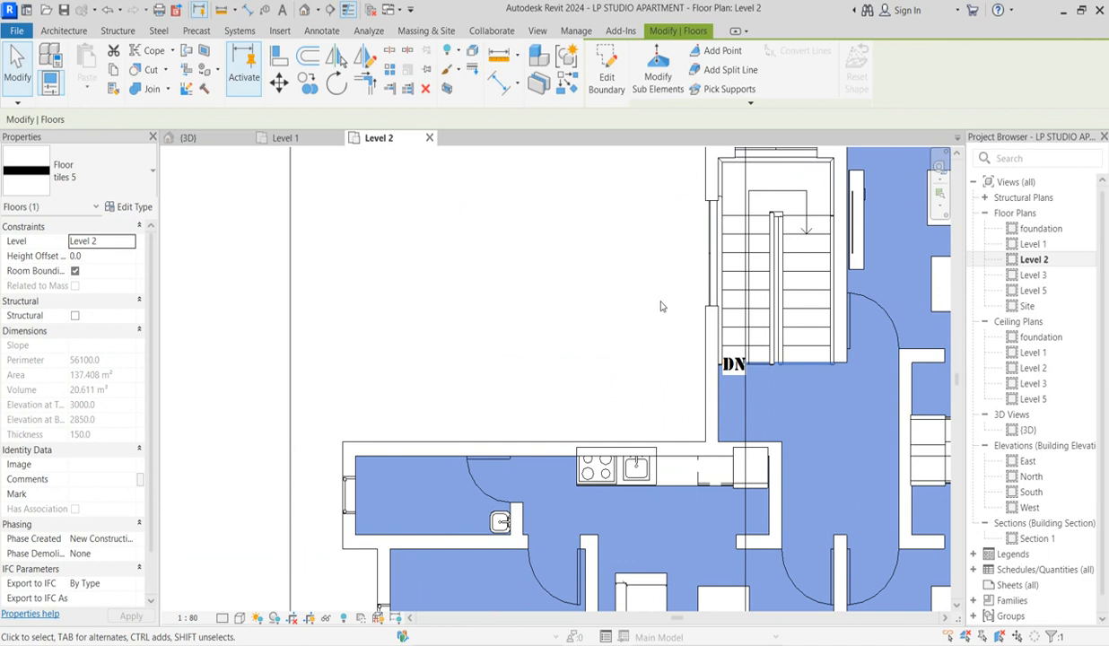
scroll(603, 307, "down", 3)
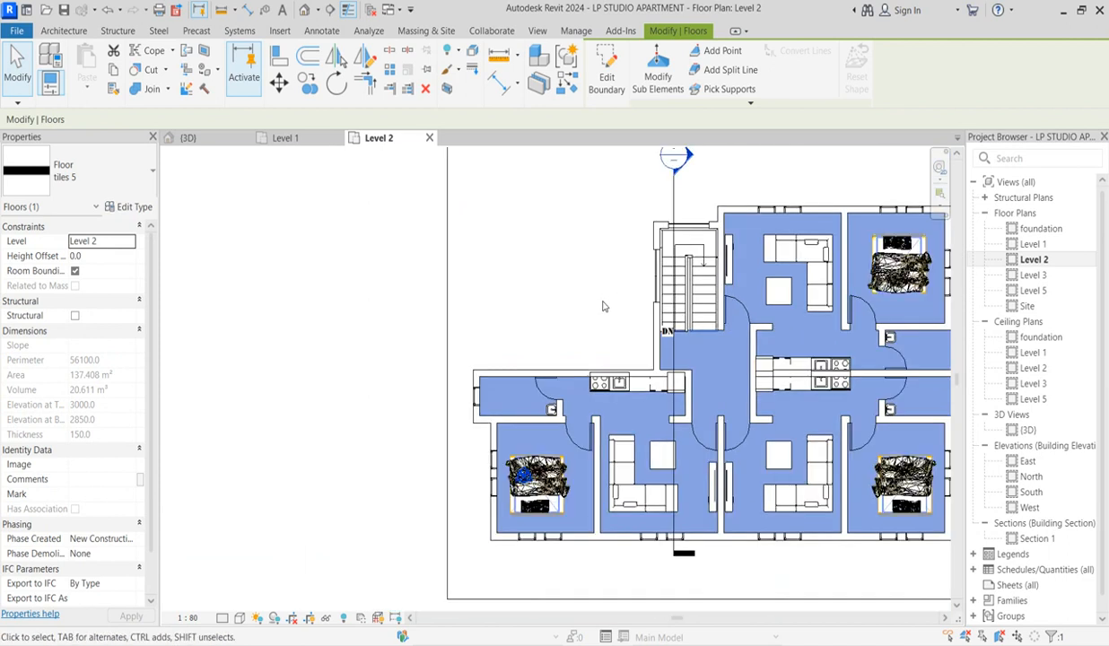
left_click(608, 80)
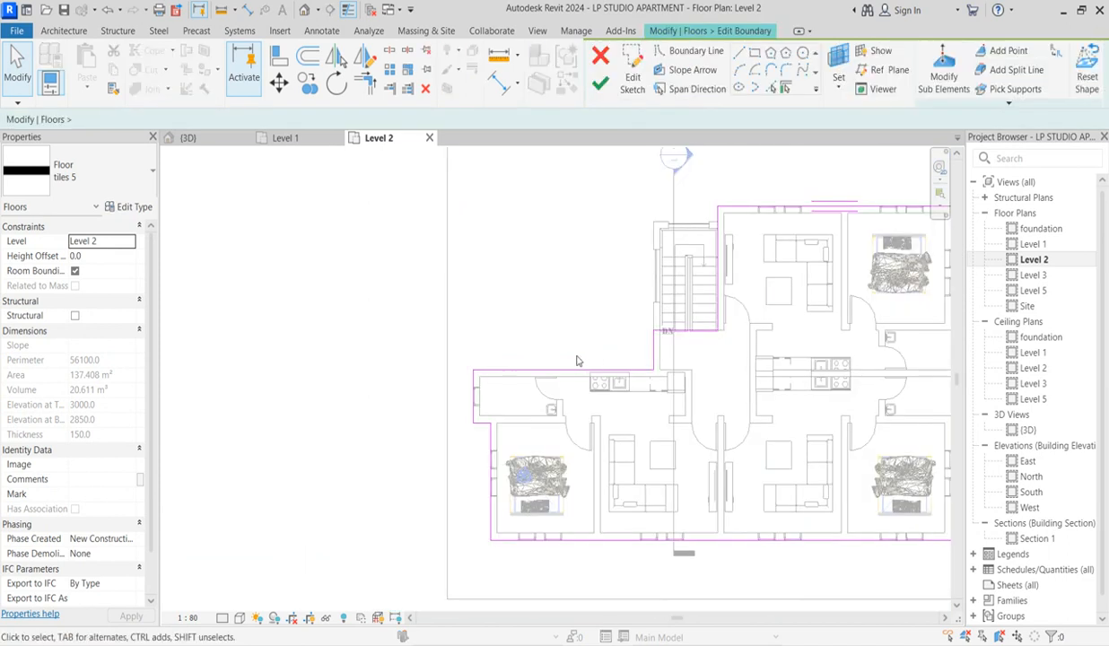
Draw floor boundary lines about 300 mm wide around the short wall stub joining the stairwell's window wall to the main building.
scroll(669, 339, "down", 2)
scroll(666, 334, "up", 3)
scroll(666, 335, "up", 4)
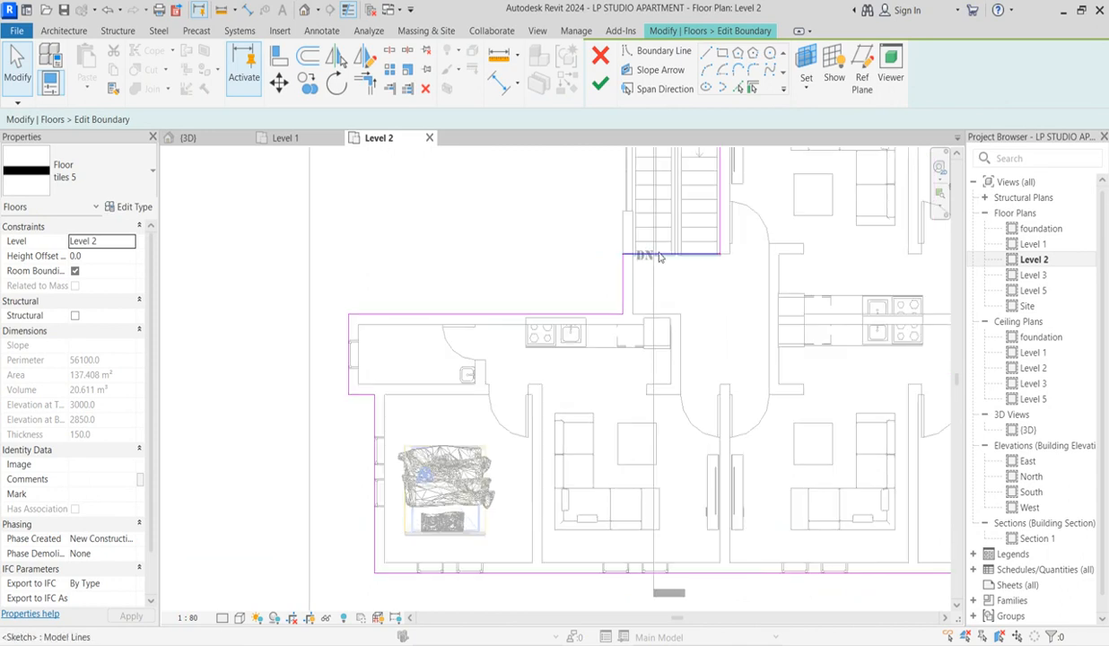
scroll(581, 336, "down", 2)
scroll(581, 336, "down", 2)
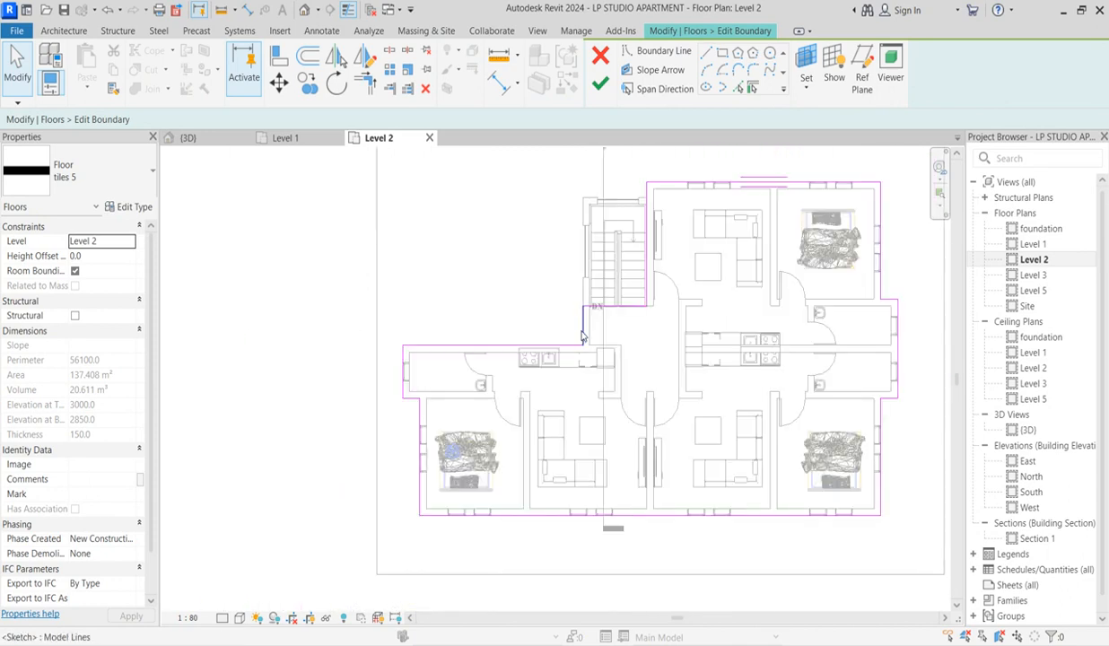
scroll(640, 212, "up", 3)
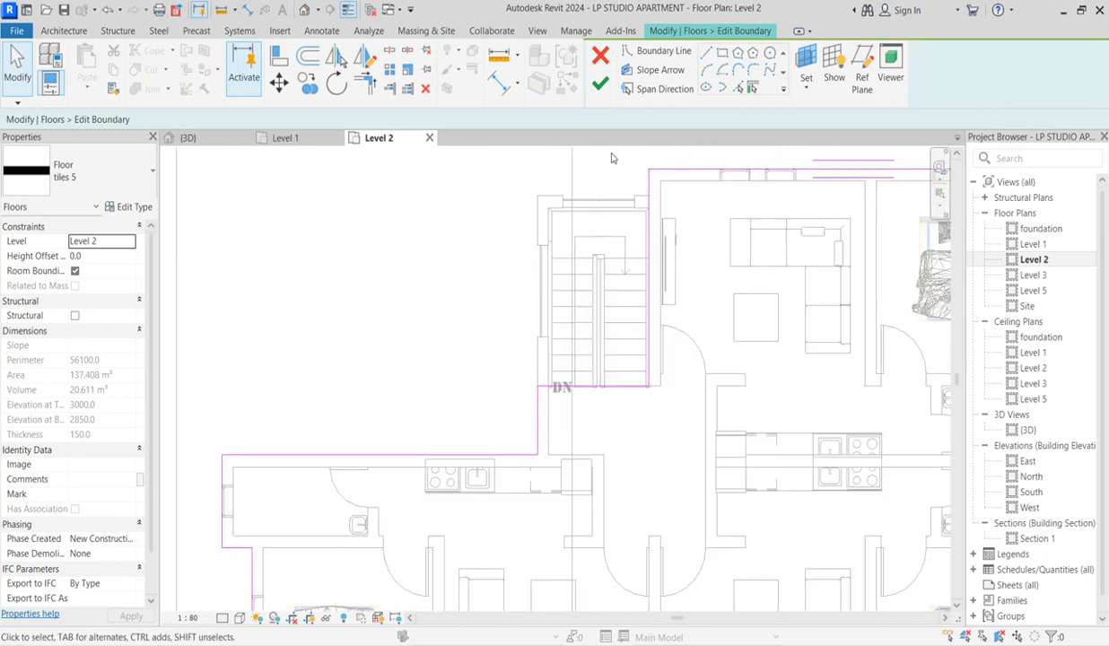
left_click(707, 55)
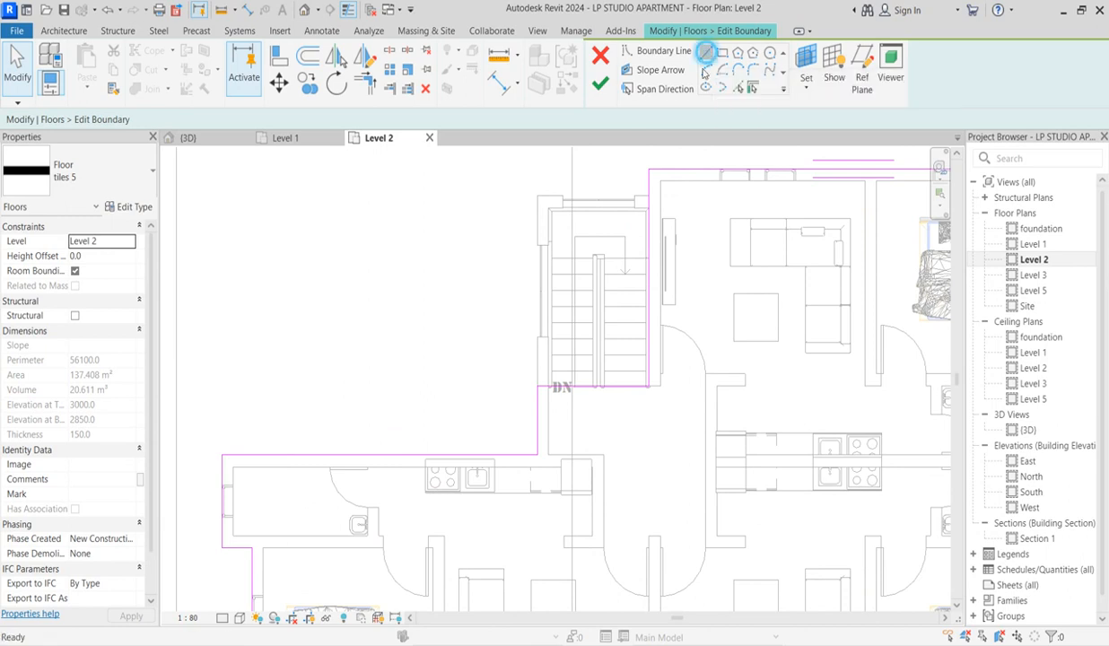
scroll(647, 203, "up", 2)
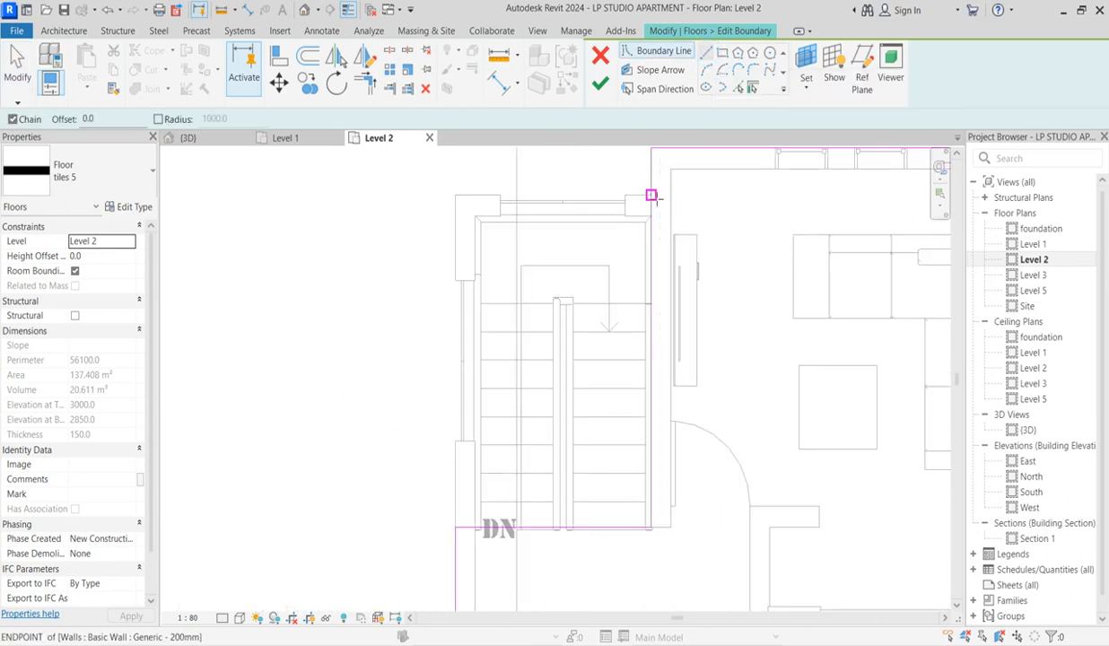
left_click(653, 196)
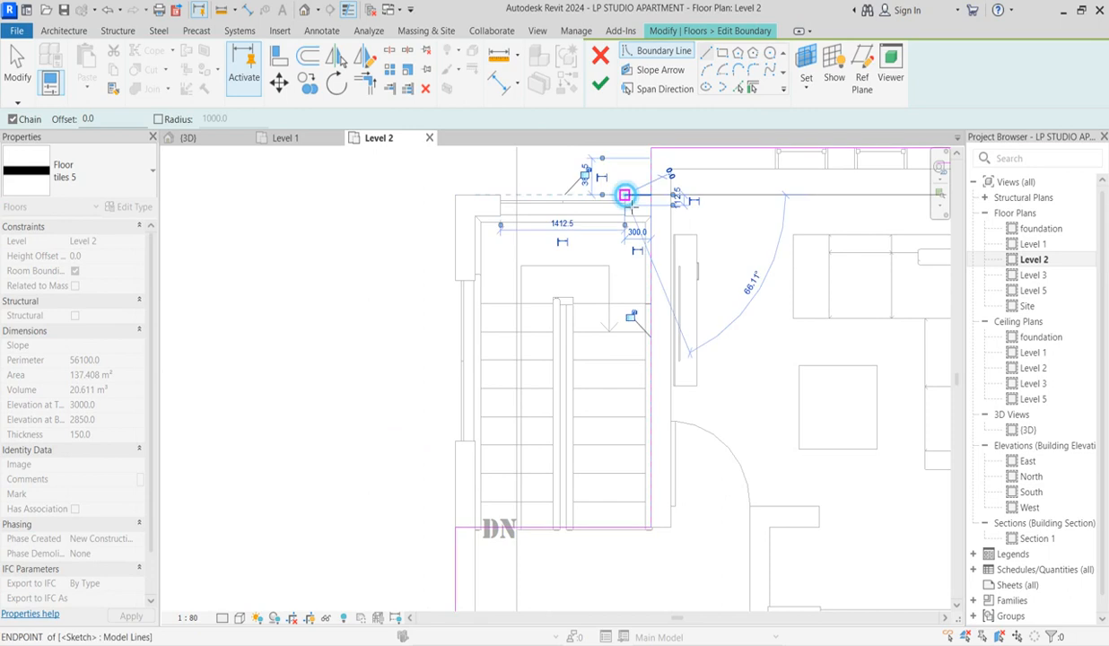
scroll(631, 204, "up", 2)
left_click(625, 213)
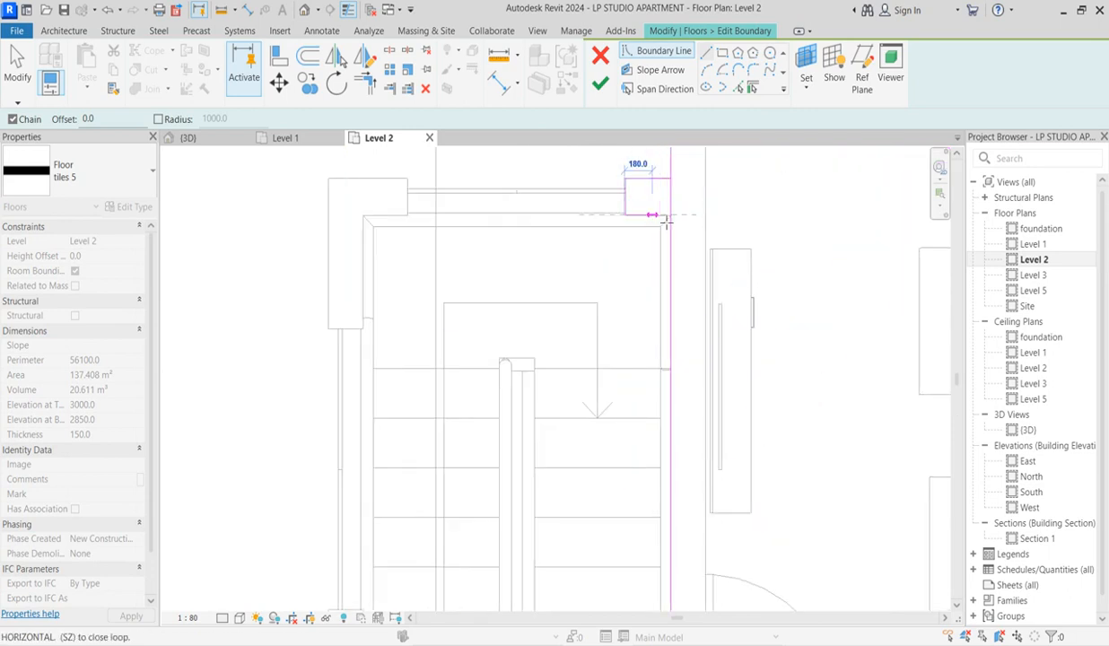
left_click(671, 215)
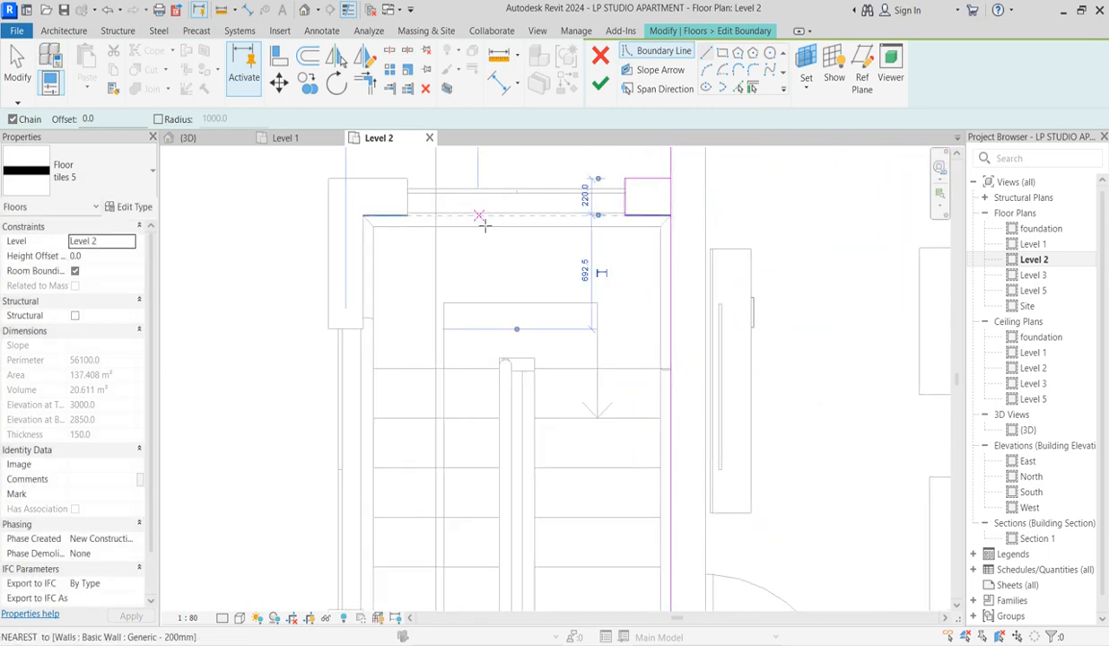
Draw a closed L-shaped floor boundary, about 225 mm thick, around the stairwell's outer wall corner between the two windows.
left_click(409, 178)
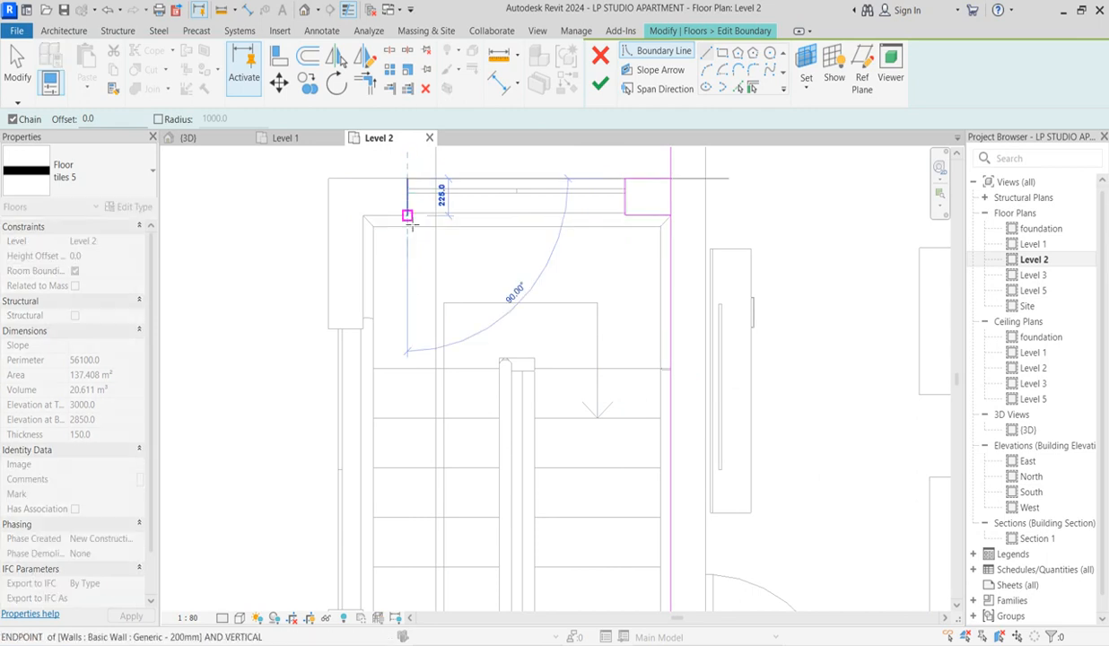
left_click(363, 215)
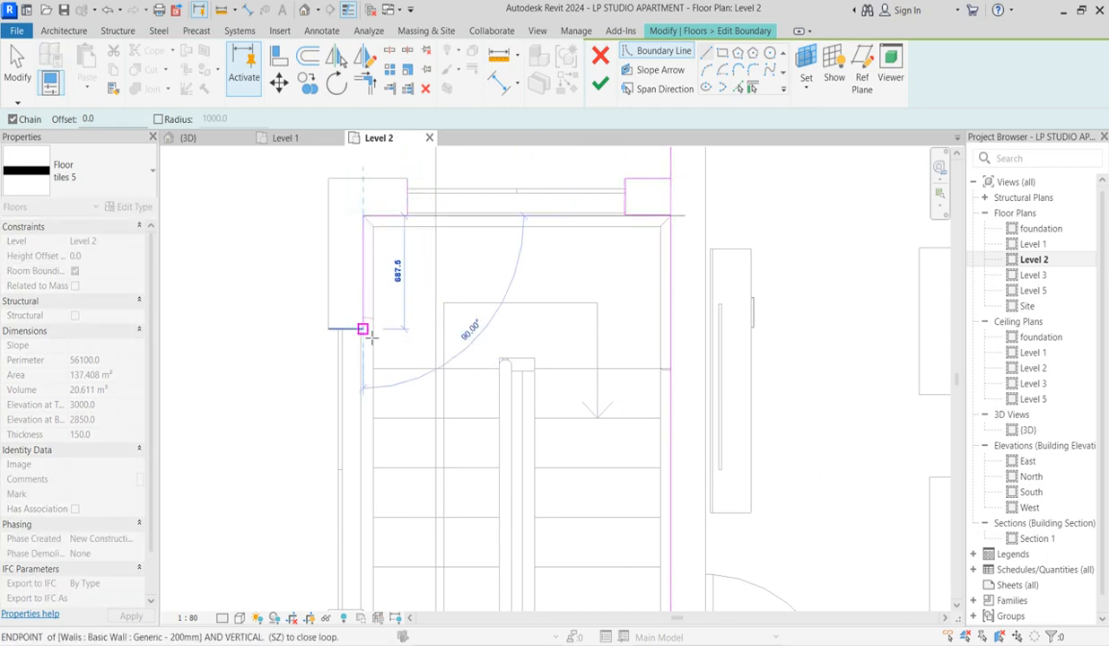
left_click(363, 330)
left_click(328, 329)
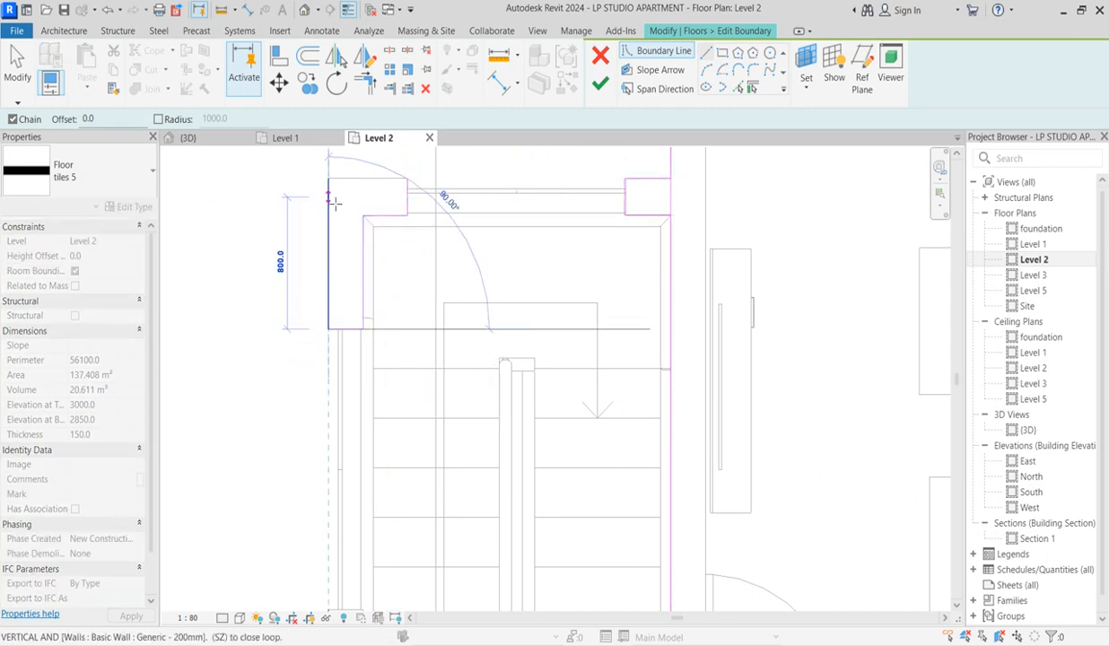
left_click(328, 178)
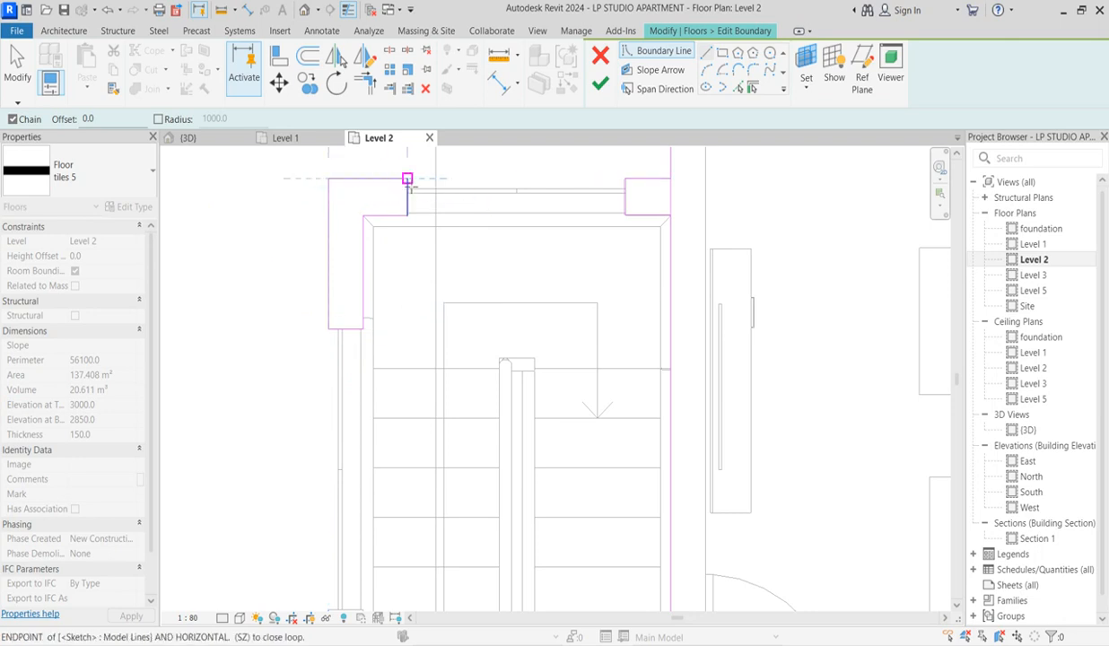
left_click(406, 178)
Draw floor boundary lines around the 225 mm thick wall segment between the stairwell's side window and the foot of the stairs.
scroll(403, 196, "down", 3)
scroll(403, 404, "up", 3)
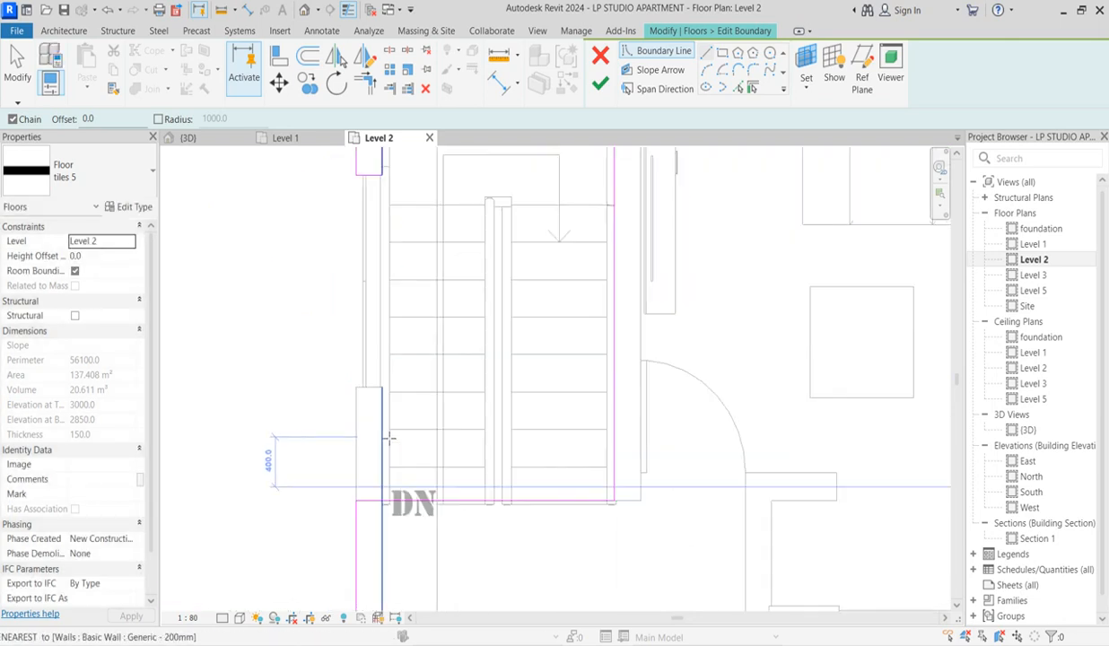
left_click(384, 379)
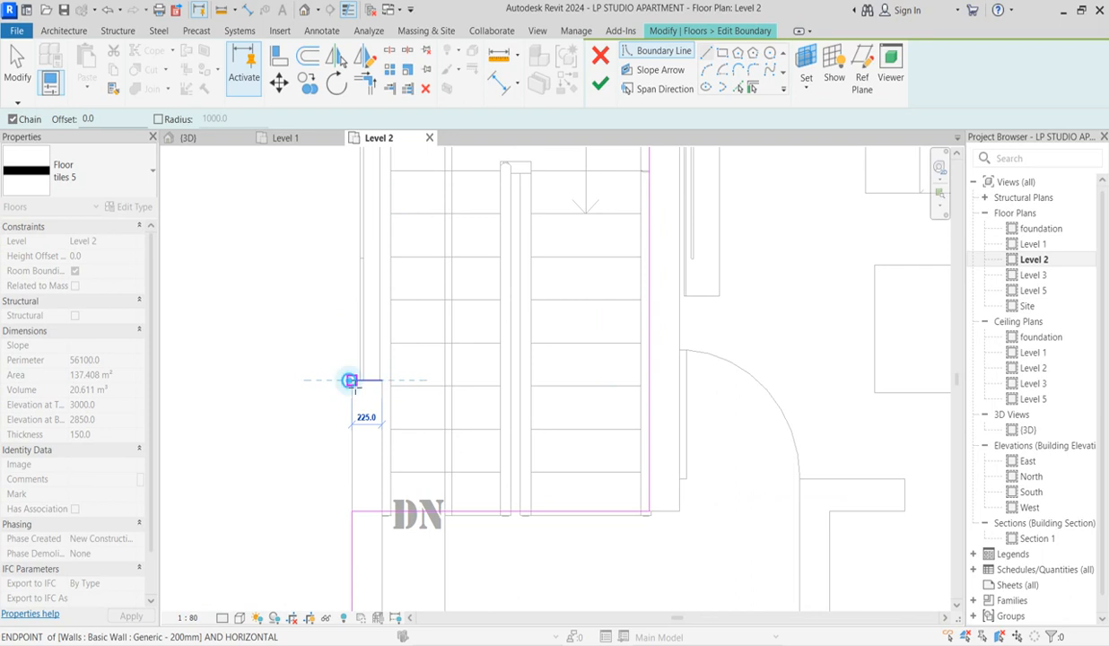
left_click(354, 380)
left_click(364, 511)
left_click(366, 511)
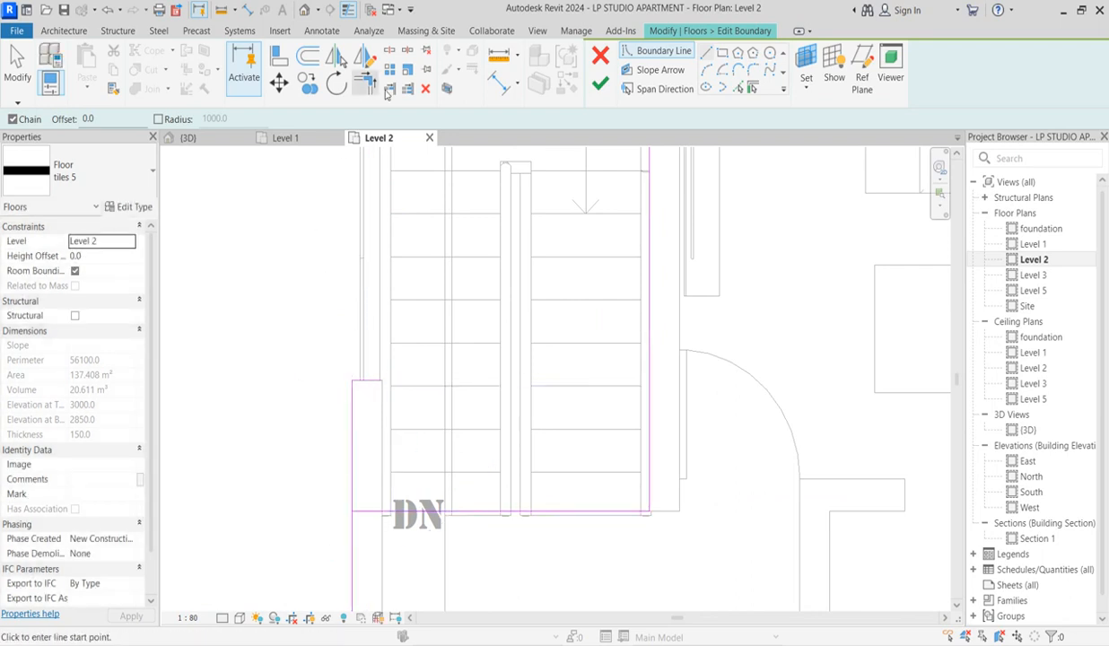
left_click(371, 85)
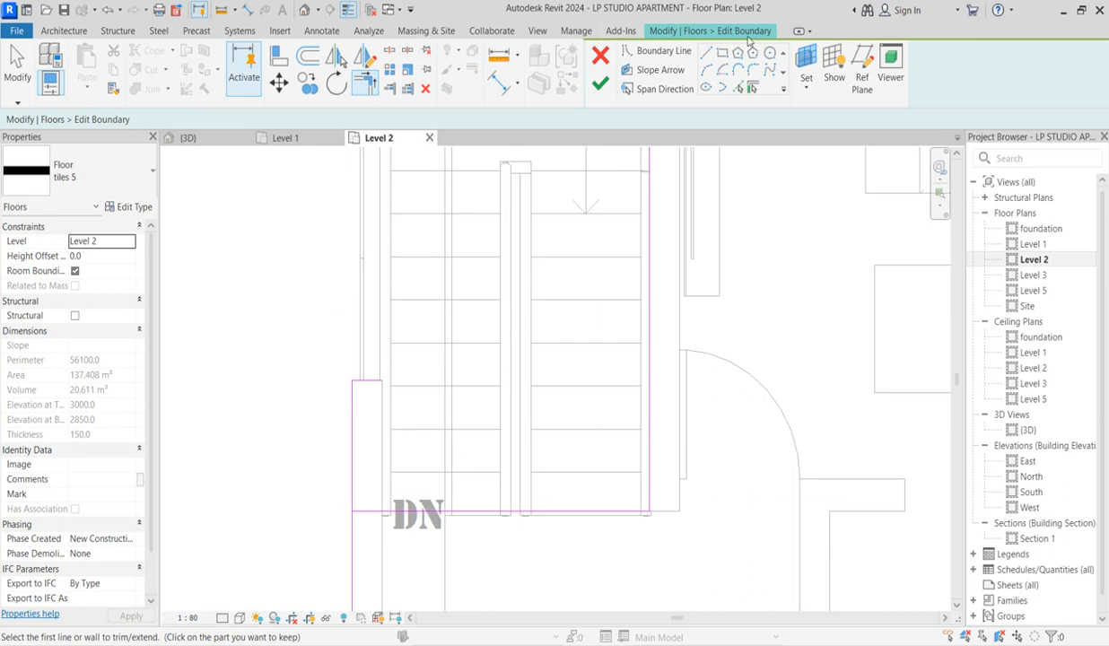
left_click(707, 53)
left_click(384, 383)
left_click(384, 513)
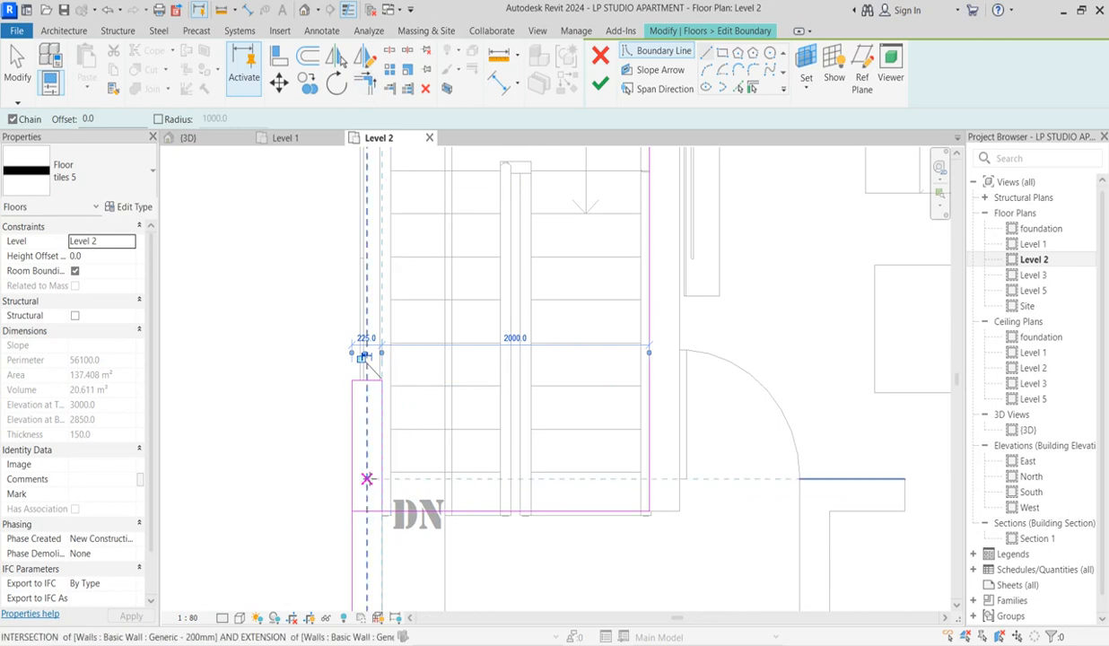
Split the stair-side boundary line at the short wall stub and trim the overlapping boundary segments around the stairwell.
left_click(366, 79)
scroll(399, 521, "down", 5)
scroll(417, 215, "up", 4)
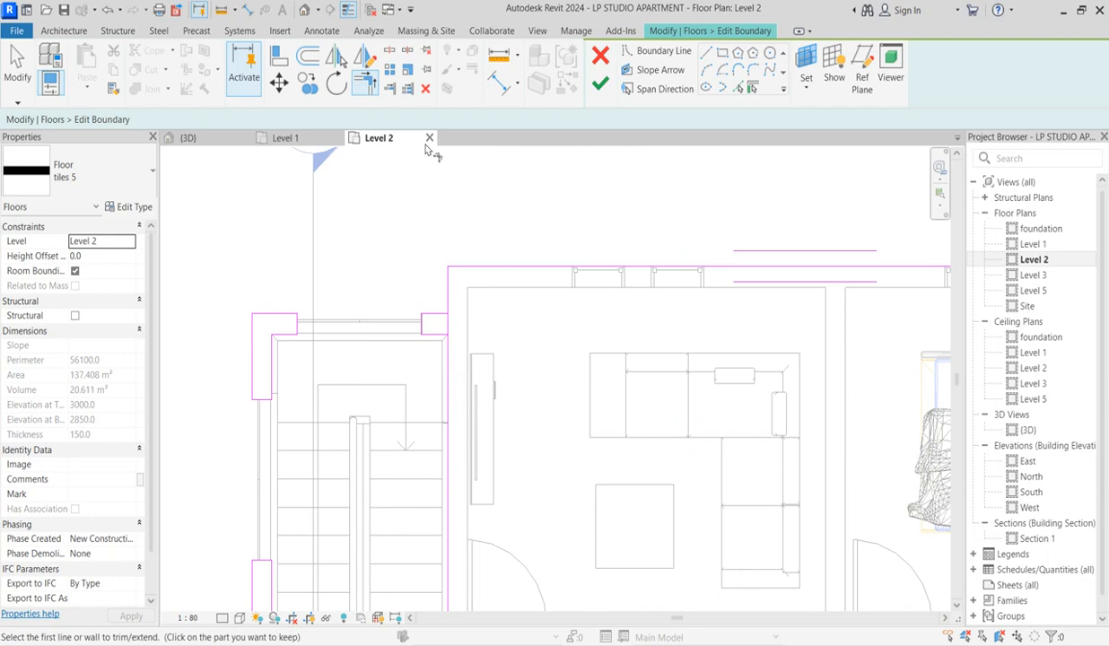
left_click(389, 50)
left_click(451, 328)
left_click(368, 87)
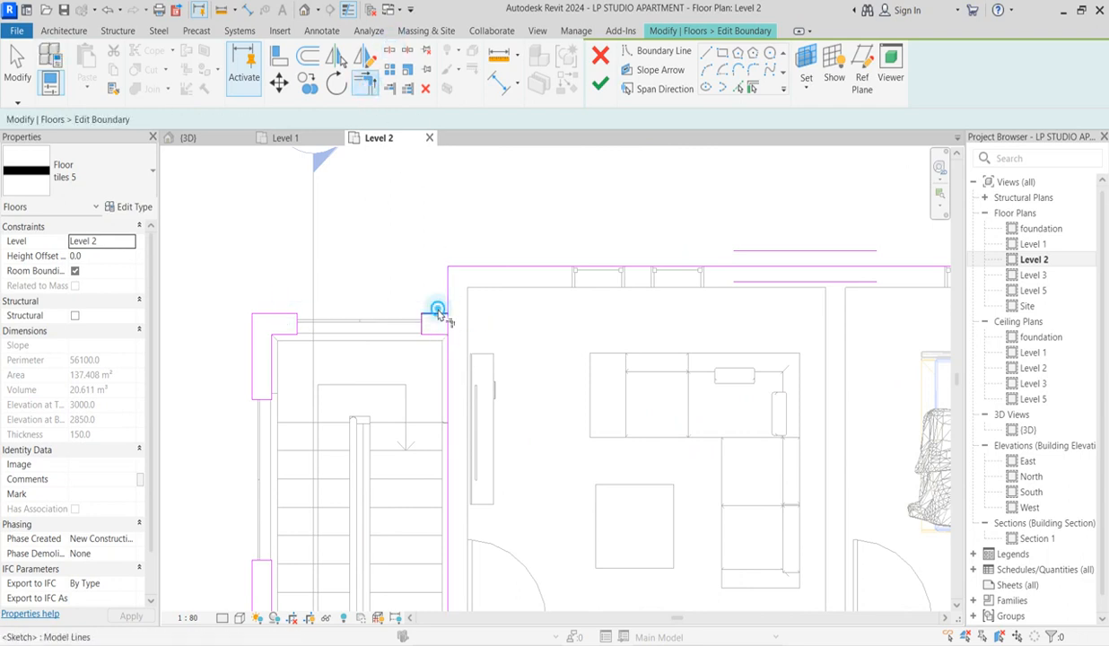
scroll(433, 359, "down", 3)
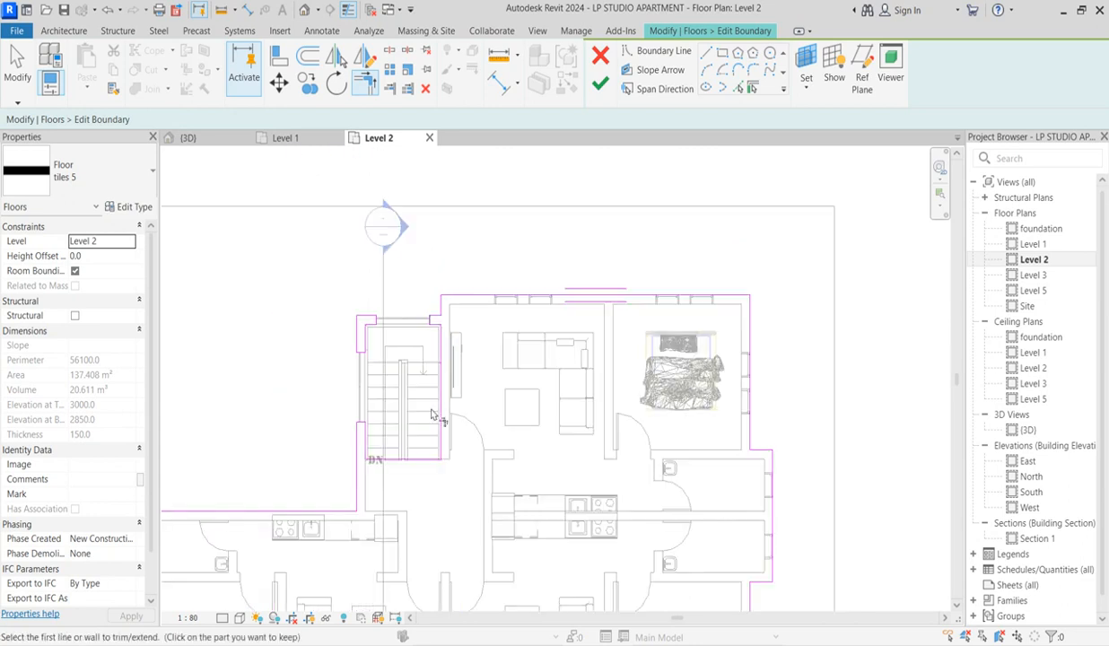
scroll(434, 471, "up", 2)
scroll(441, 453, "down", 2)
scroll(436, 463, "up", 5)
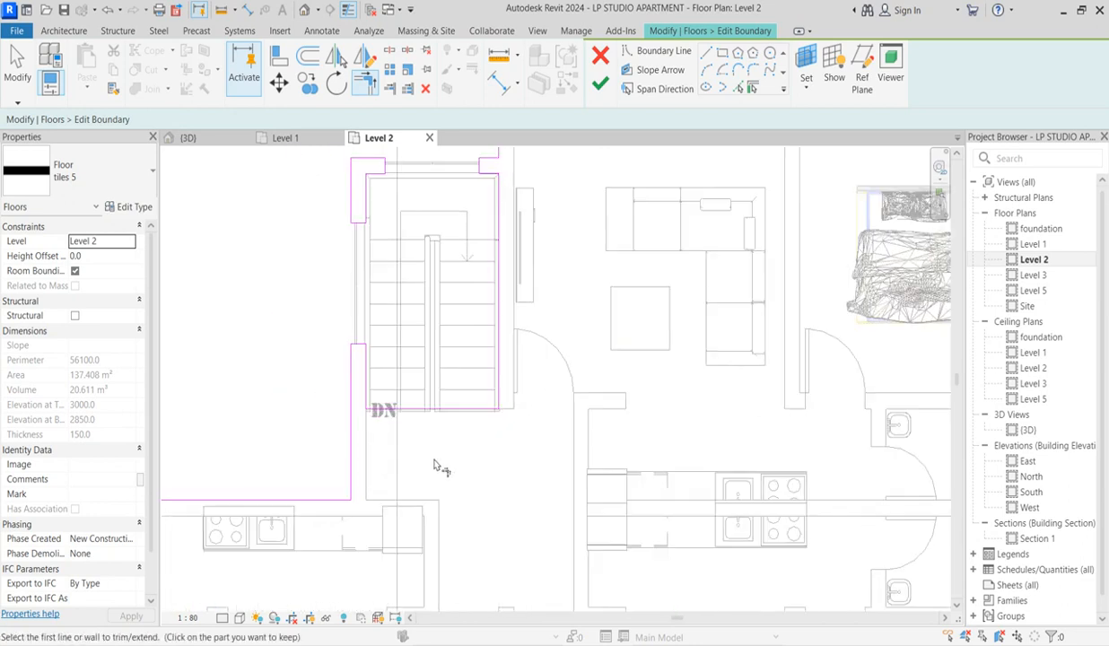
Align the boundary line at the foot of the stairs with the stair's end edge and finish the floor sketch.
left_click(281, 59)
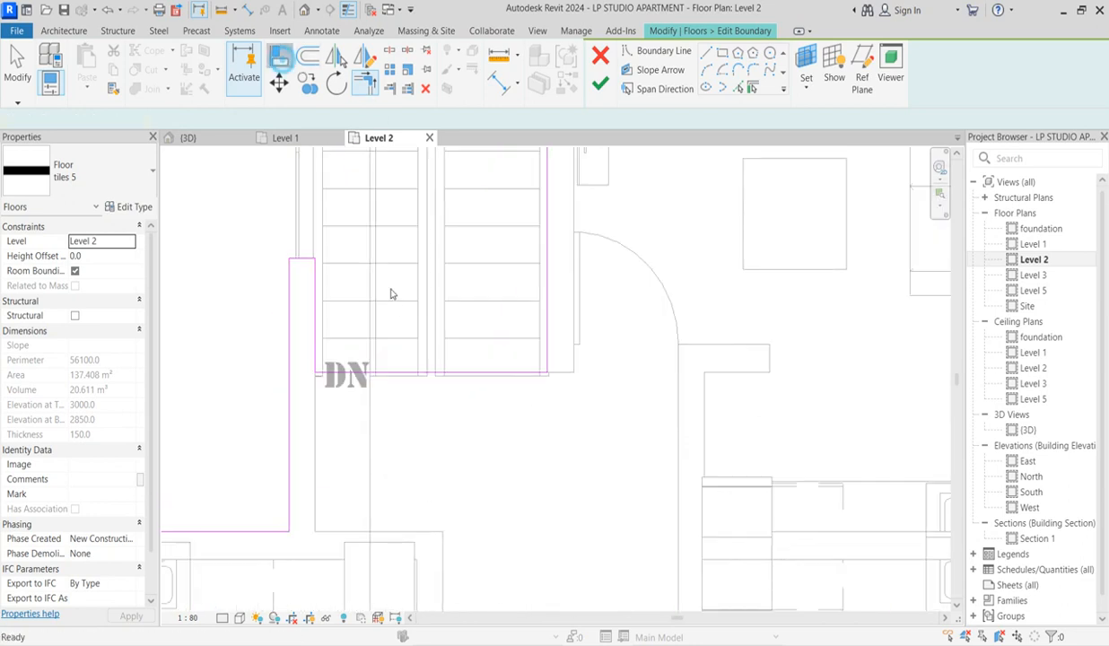
scroll(408, 381, "up", 1)
left_click(407, 378)
left_click(408, 370)
scroll(409, 371, "down", 3)
scroll(441, 408, "down", 5)
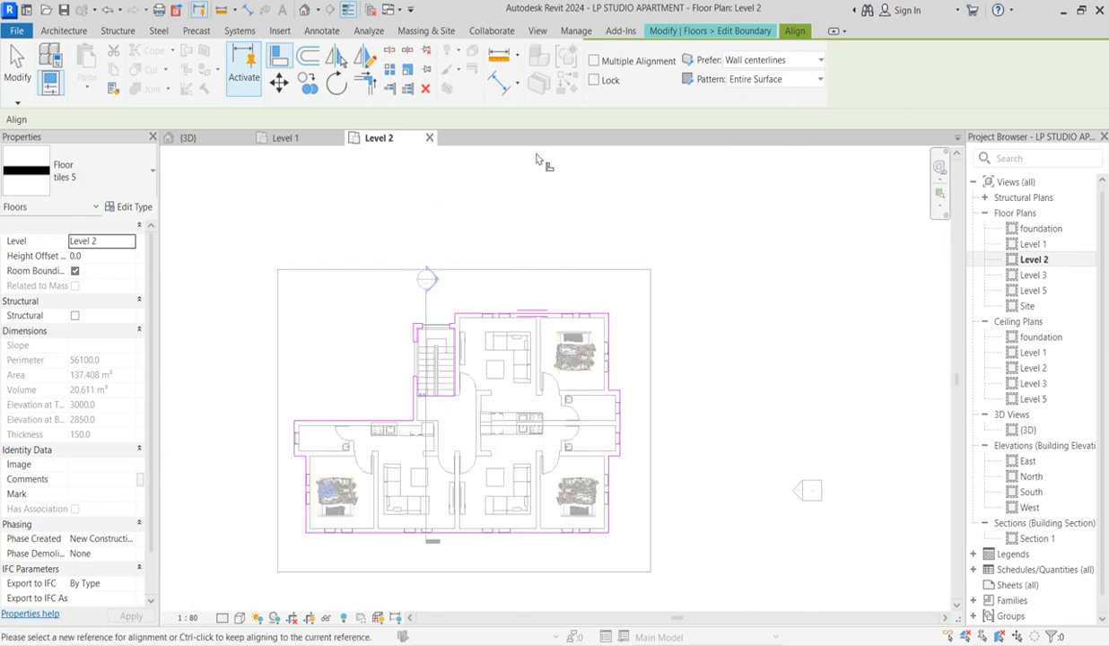
key("Escape")
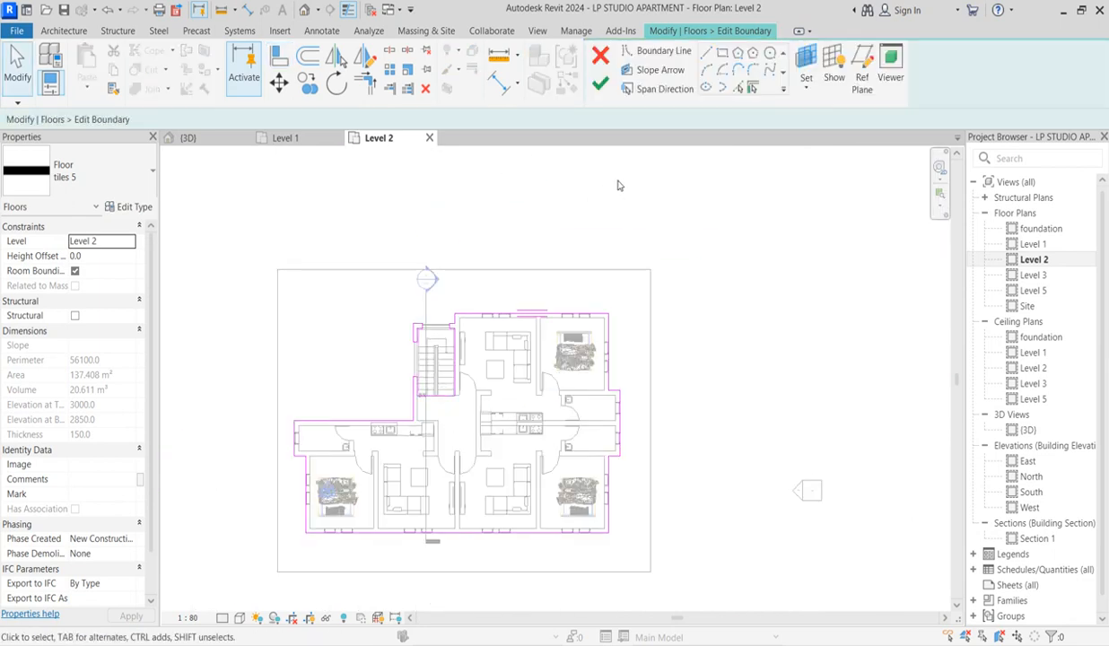
left_click(599, 83)
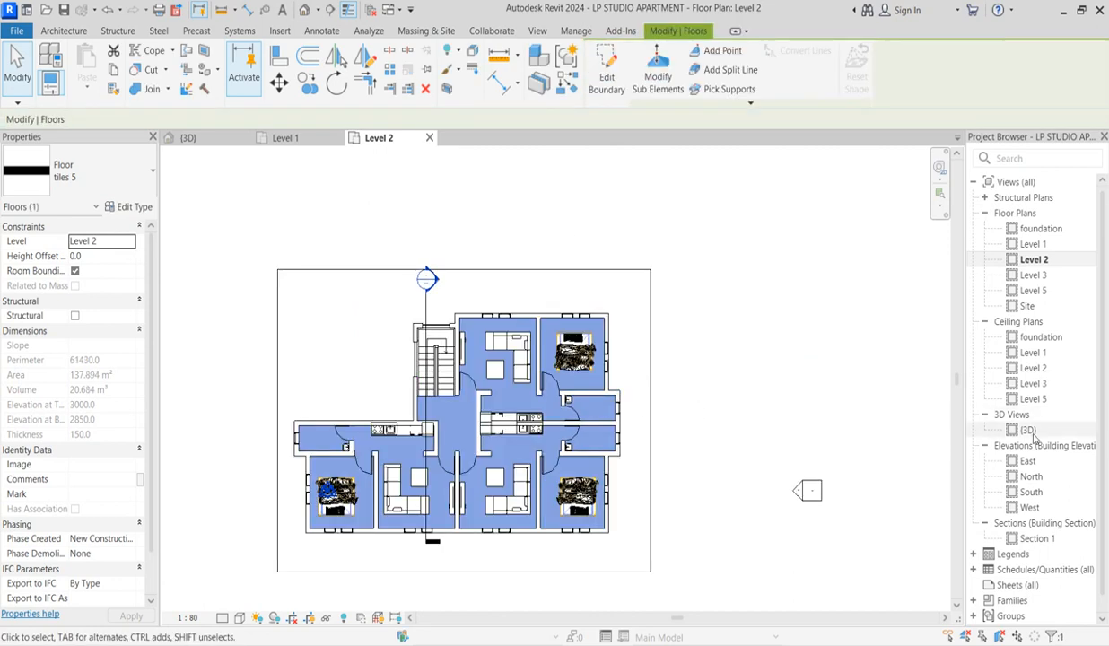
Examine the edited Level 2 floor edge around the stairwell and the building's exterior and roof in 3D.
double_click(1029, 431)
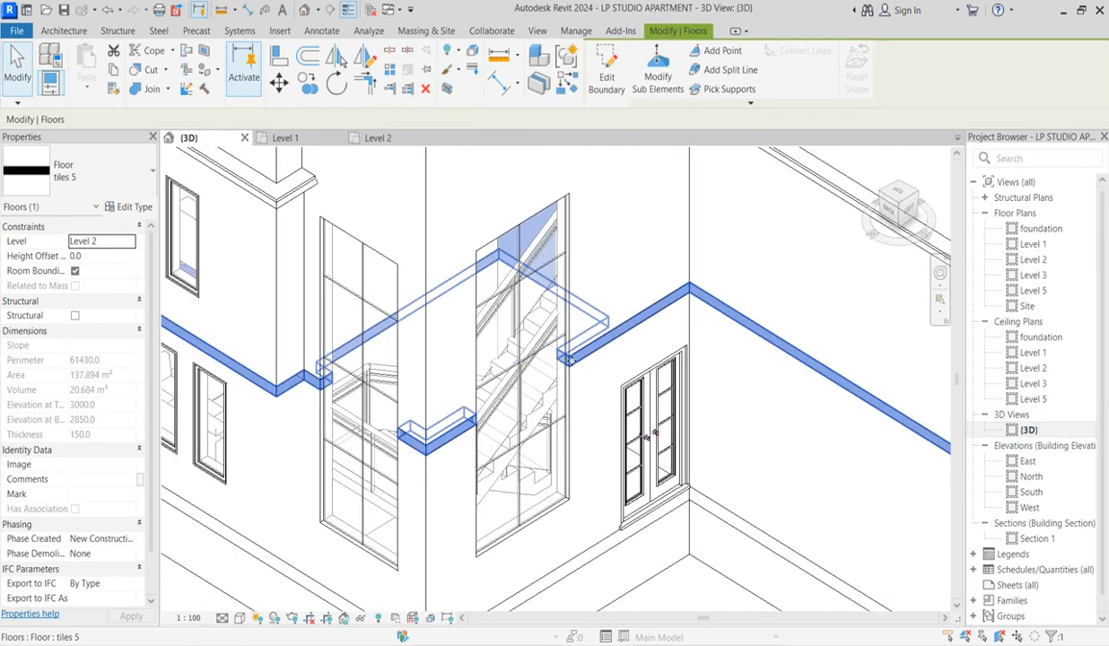
left_click(229, 442)
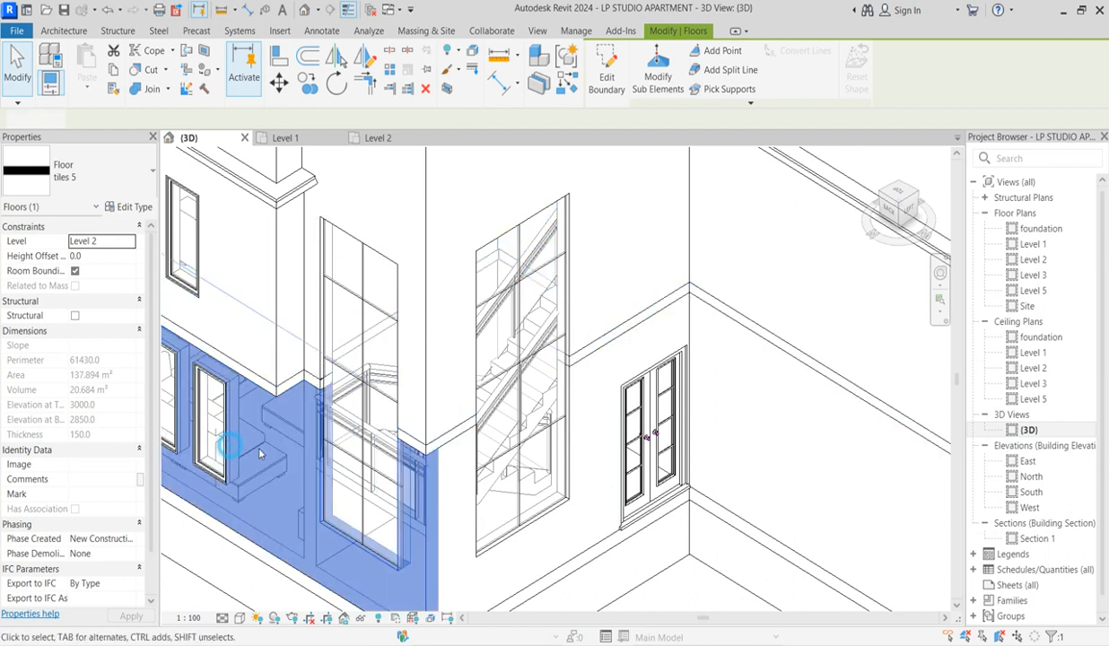
scroll(296, 449, "down", 4)
left_click(528, 518)
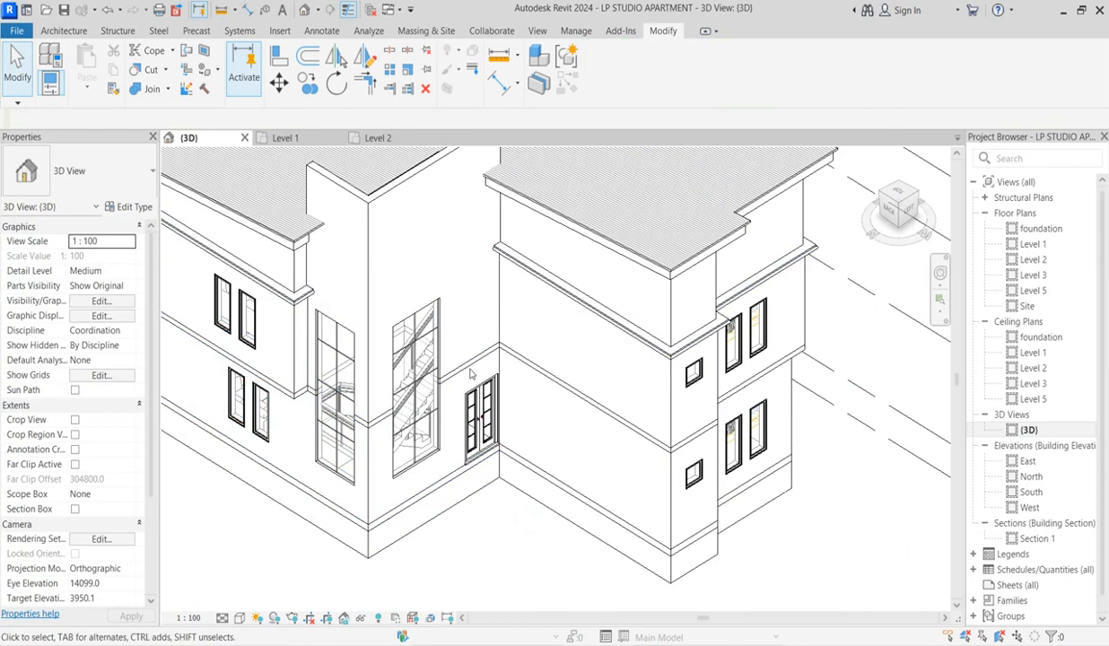
scroll(459, 290, "down", 3)
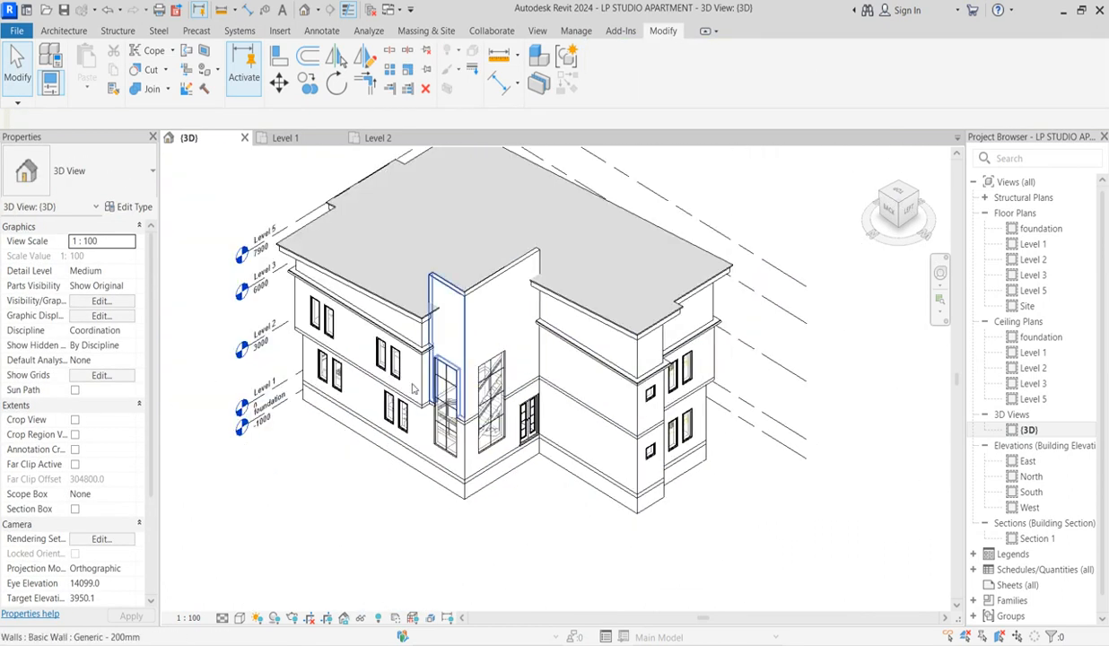
scroll(267, 321, "up", 3)
scroll(296, 359, "up", 2)
scroll(314, 394, "down", 5)
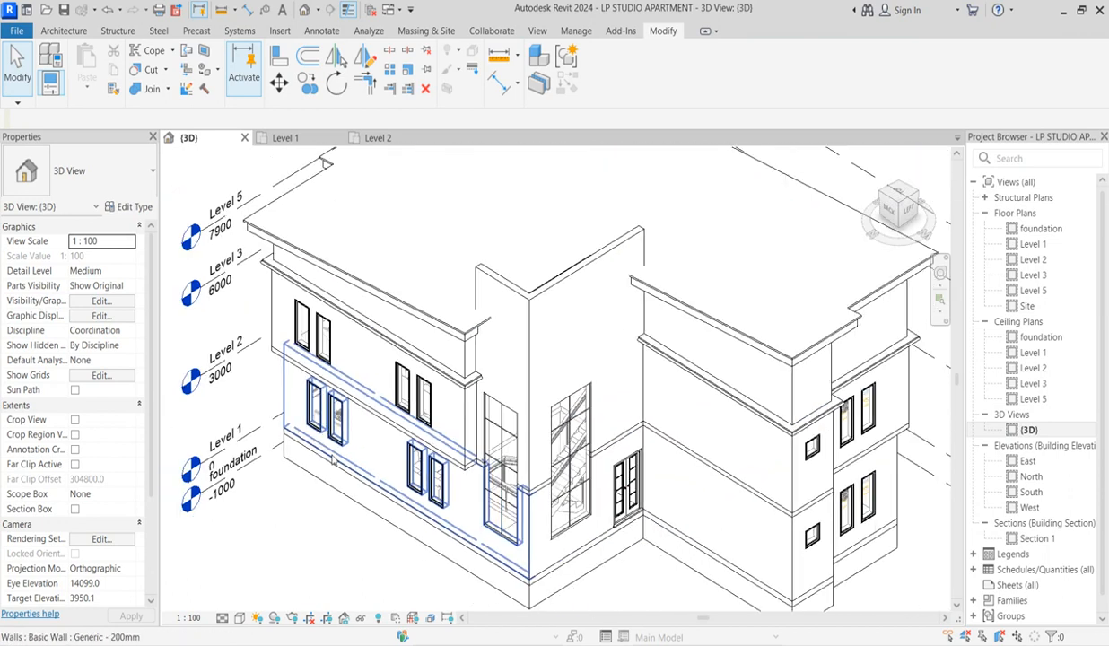
scroll(316, 397, "up", 3)
scroll(316, 398, "down", 3)
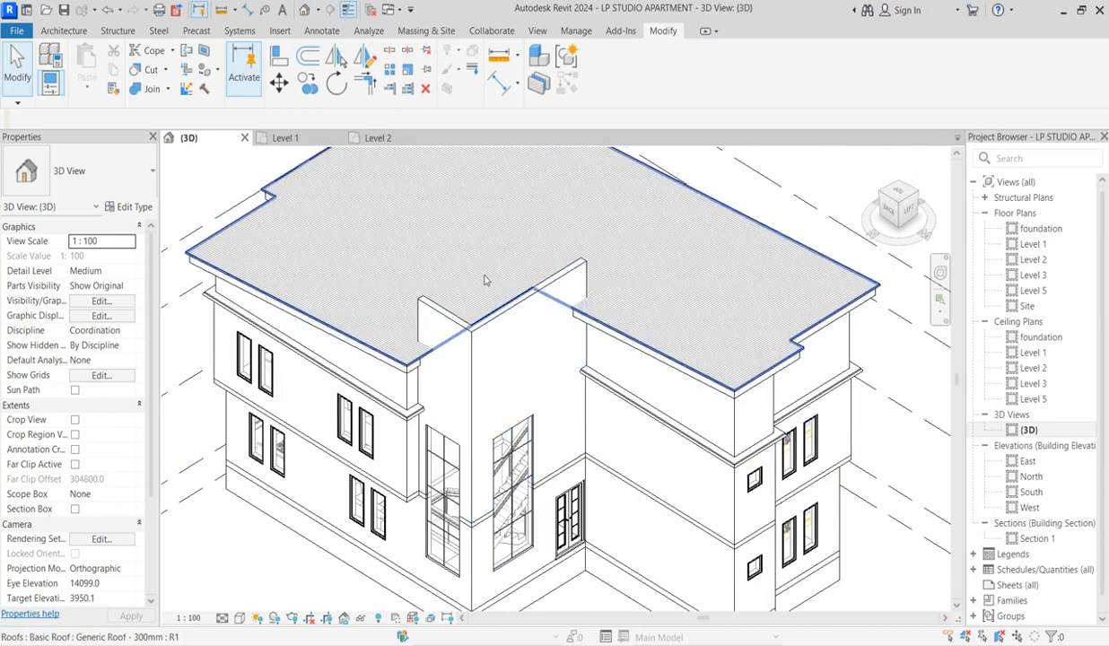
scroll(460, 312, "up", 3)
Select the stairwell's narrow upper wall that rises above the roof in 3D and locate it in the Level 3 floor plan.
left_click(439, 323)
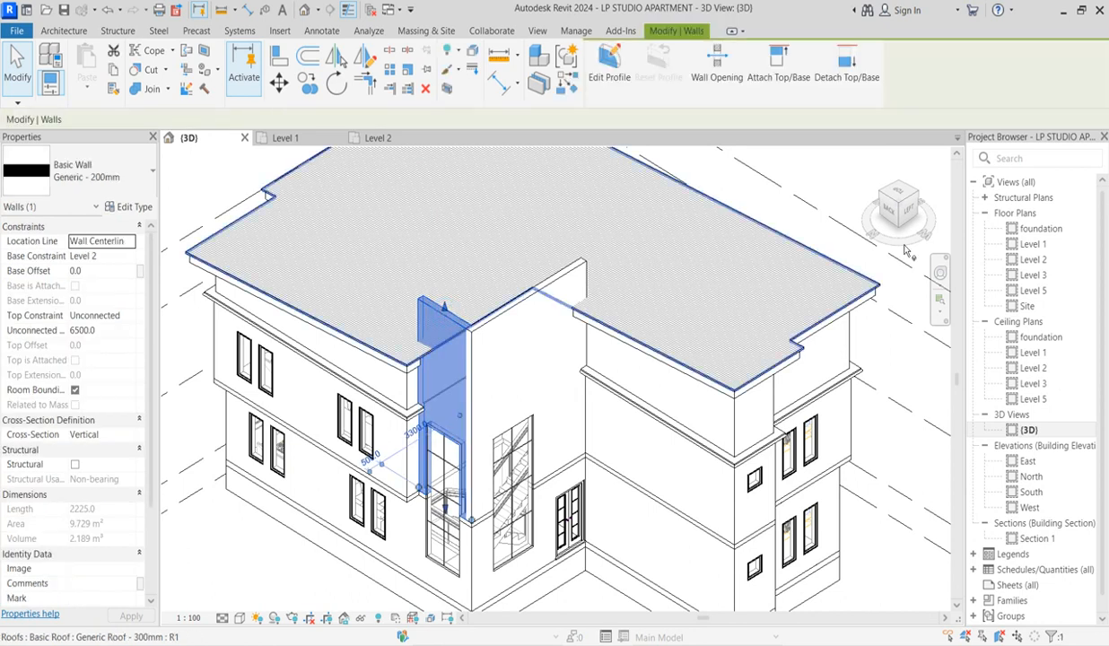
double_click(1031, 260)
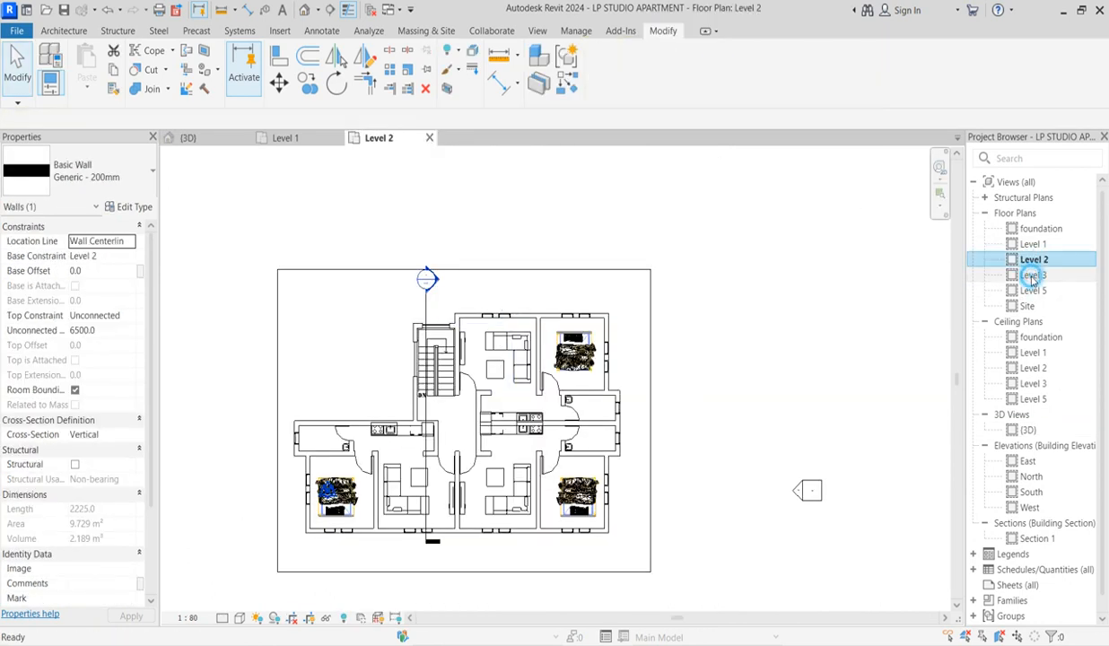
double_click(1033, 275)
scroll(617, 368, "up", 8)
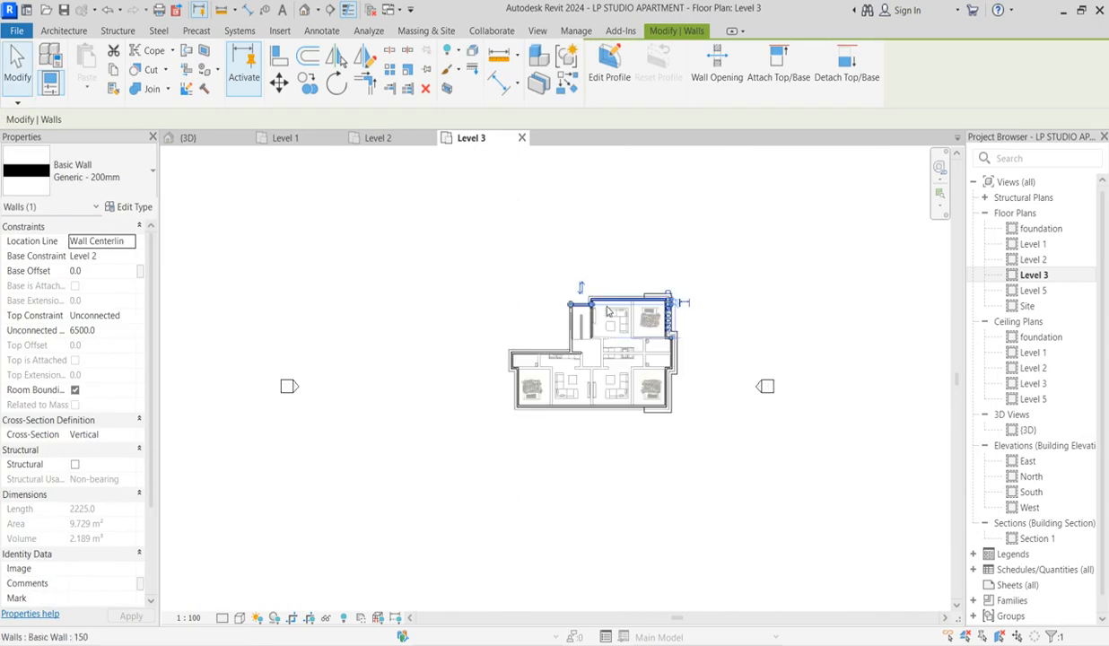
scroll(546, 302, "down", 3)
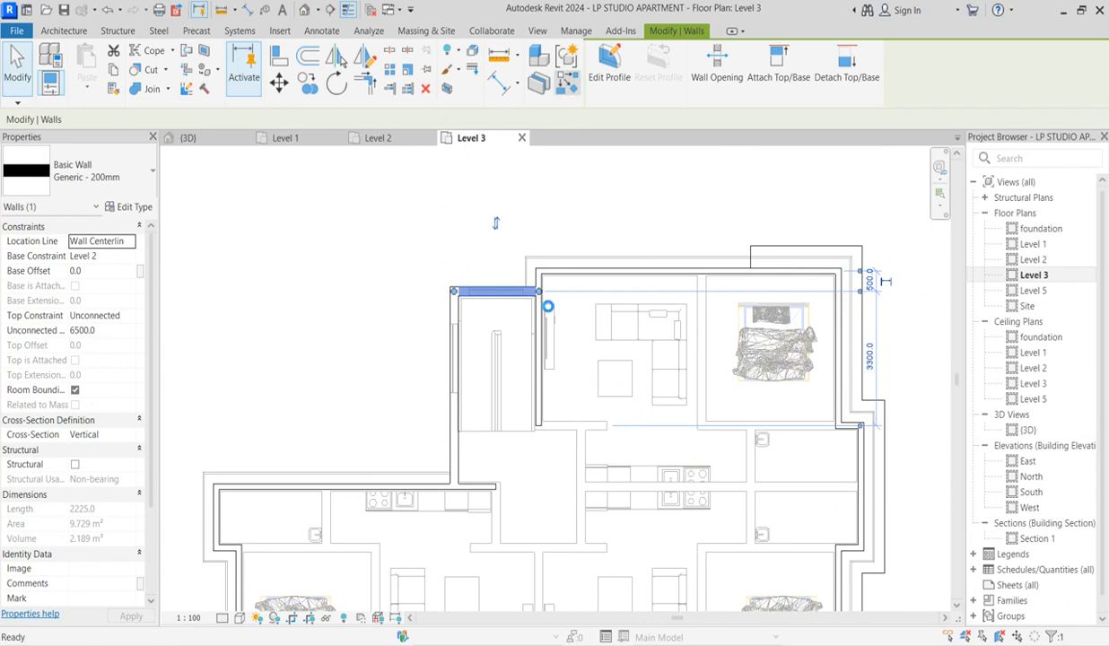
Draw a Generic - 200mm wall about 4800 mm long along the stairwell's living-room side on Level 3, with a short return to the existing wall.
key("w")
key("a")
scroll(542, 297, "up", 3)
left_click(539, 290)
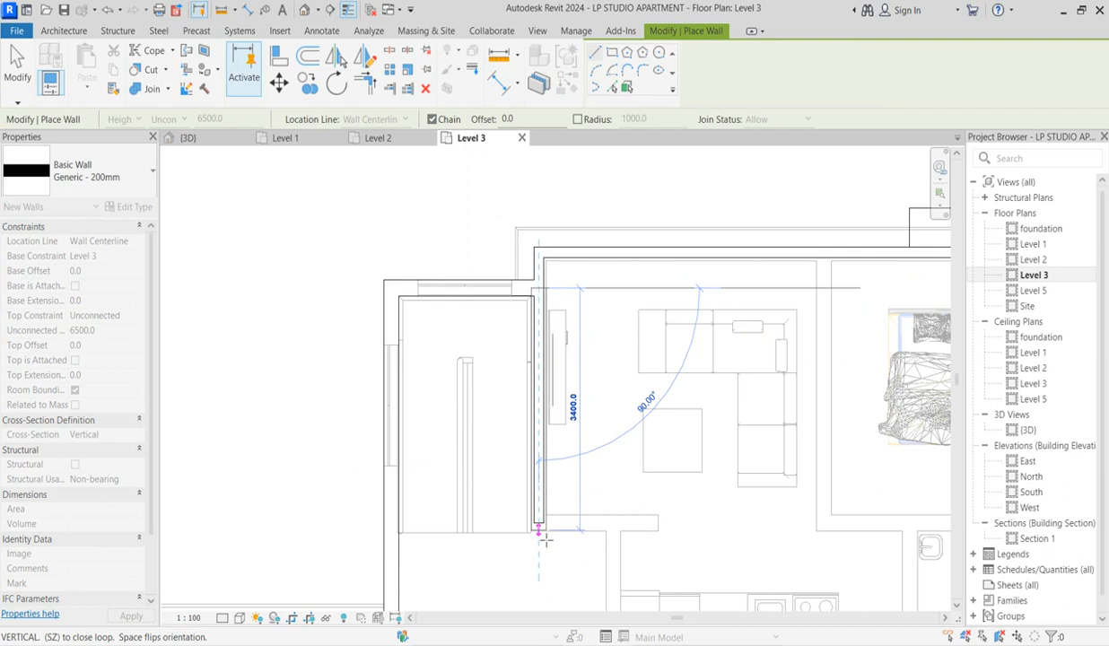
scroll(544, 549, "down", 4)
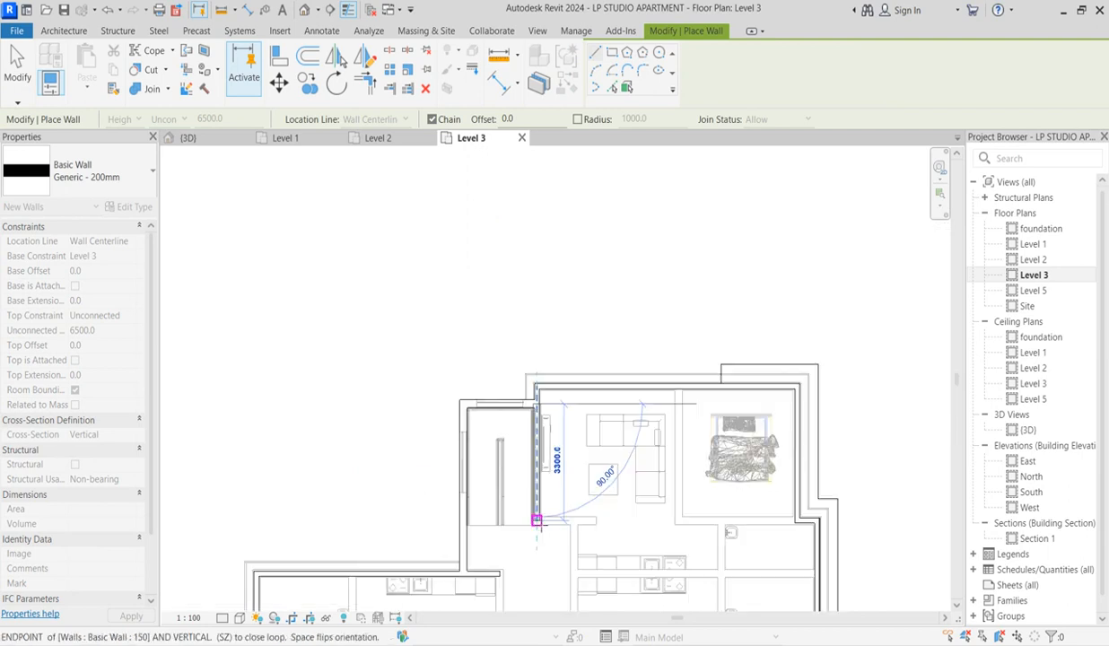
left_click(537, 567)
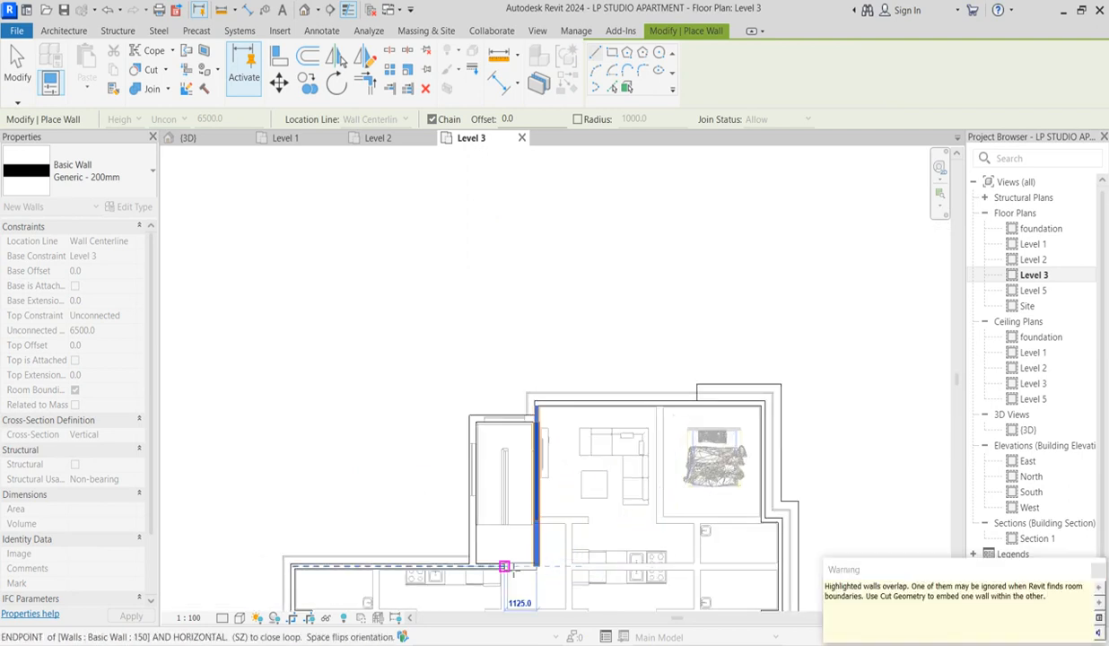
key("Escape")
right_click(420, 239)
left_click(468, 247)
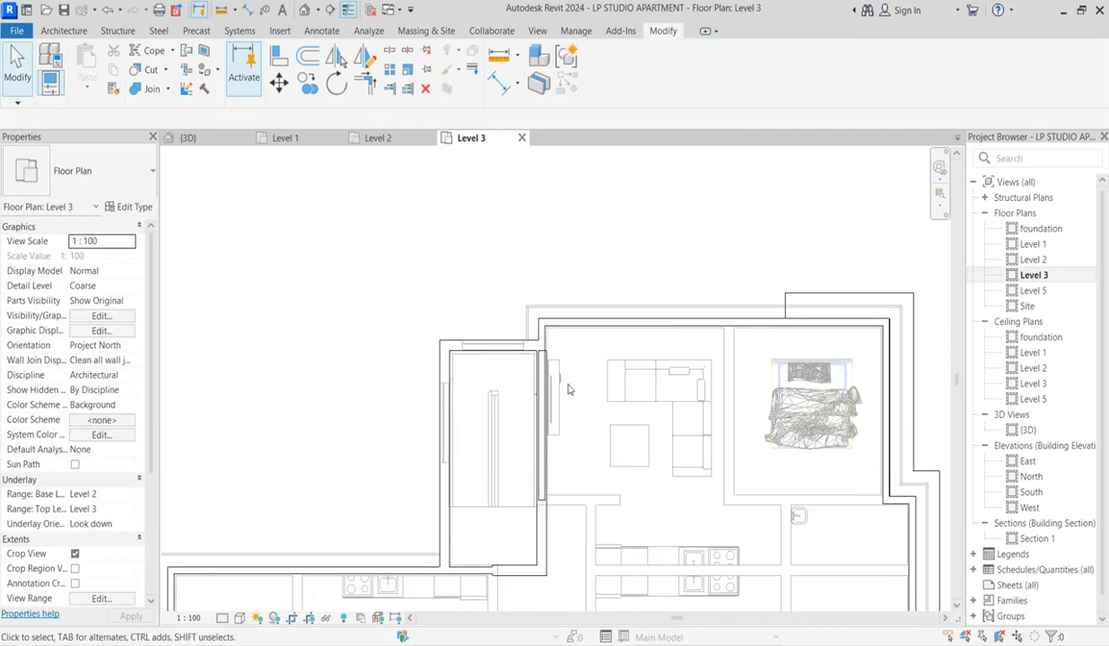
Try to align the new stairwell wall's living-room face with the adjoining exterior wall's inner face.
scroll(566, 384, "up", 2)
scroll(529, 341, "up", 1)
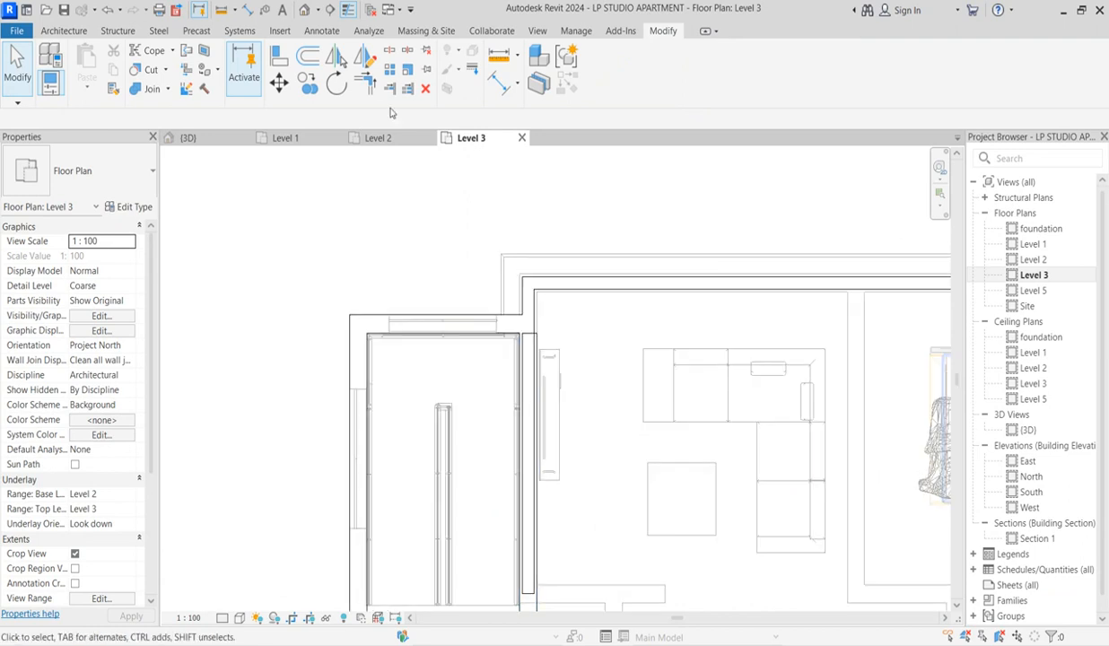
left_click(277, 59)
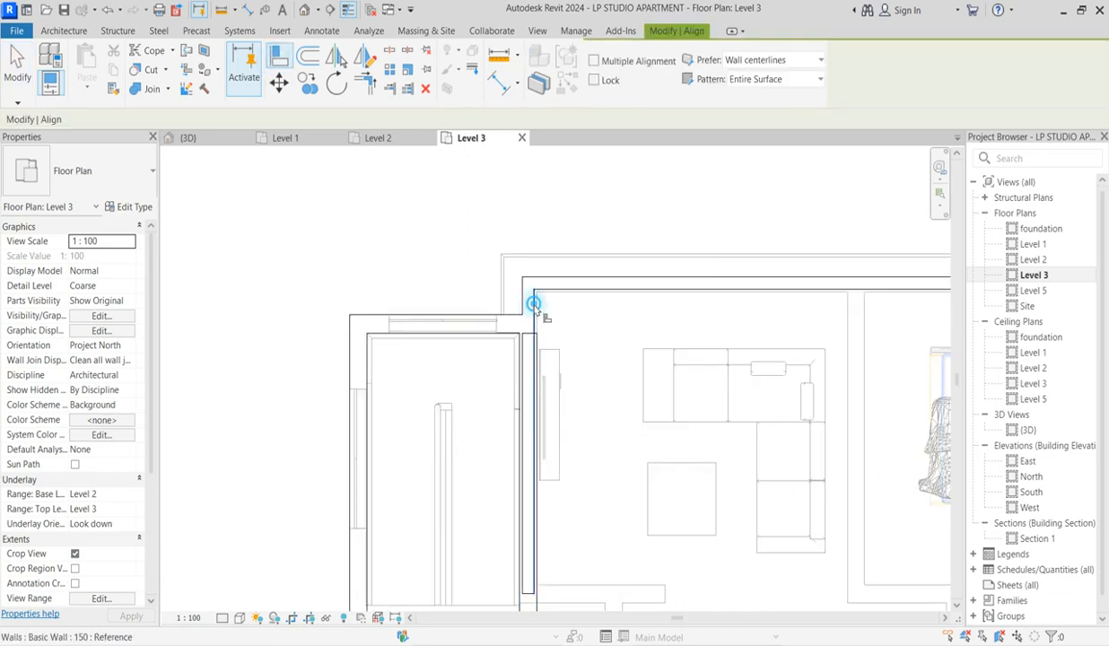
left_click(539, 350)
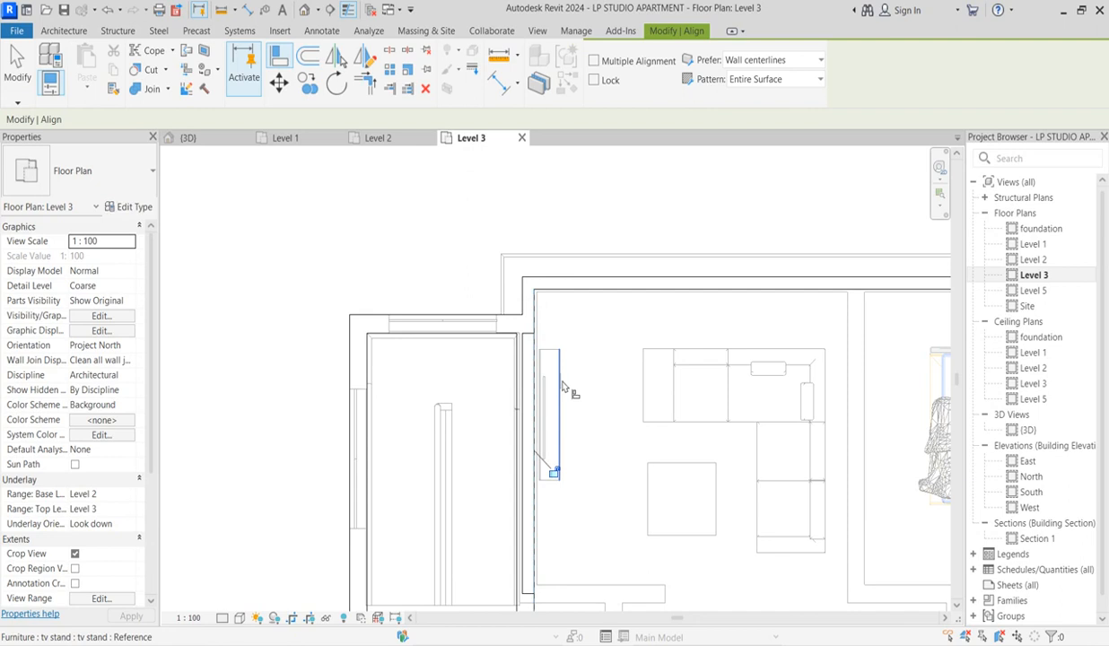
left_click(564, 384)
right_click(589, 338)
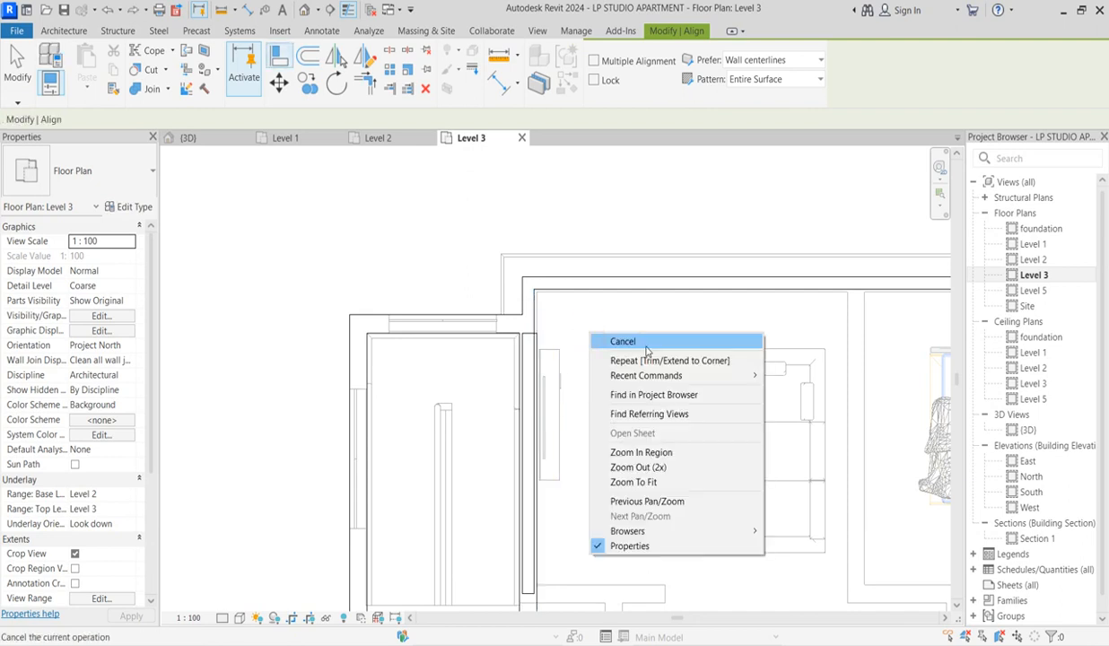
left_click(639, 339)
right_click(583, 337)
left_click(645, 344)
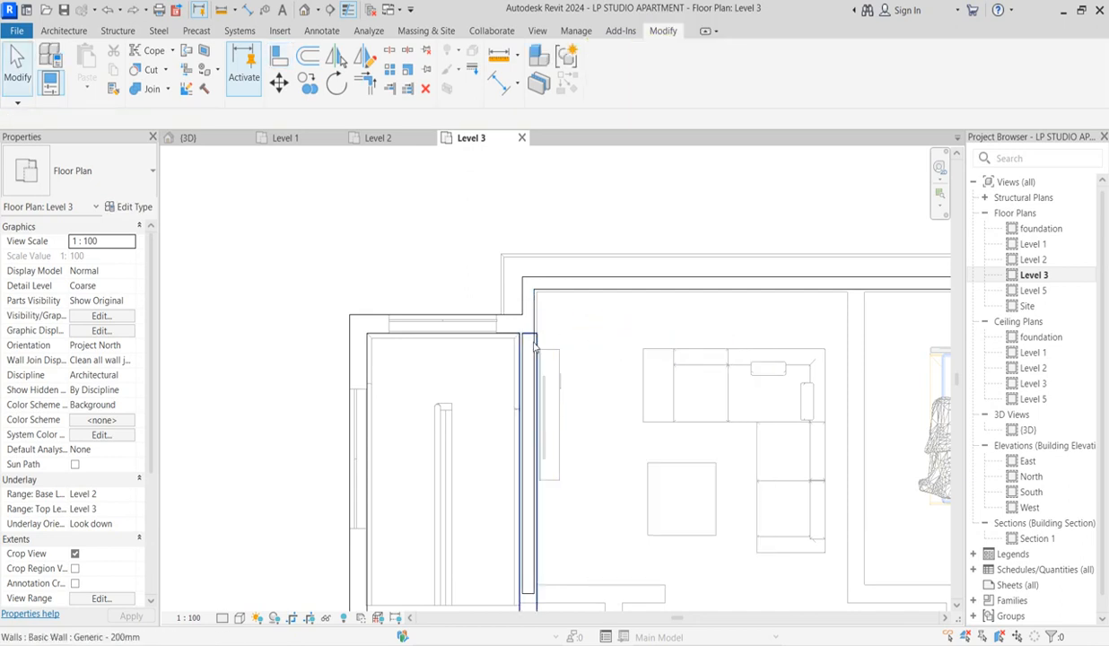
Select the new stairwell side wall and check its height above the roof in 3D and in the South elevation.
left_click(528, 502)
scroll(575, 409, "down", 2)
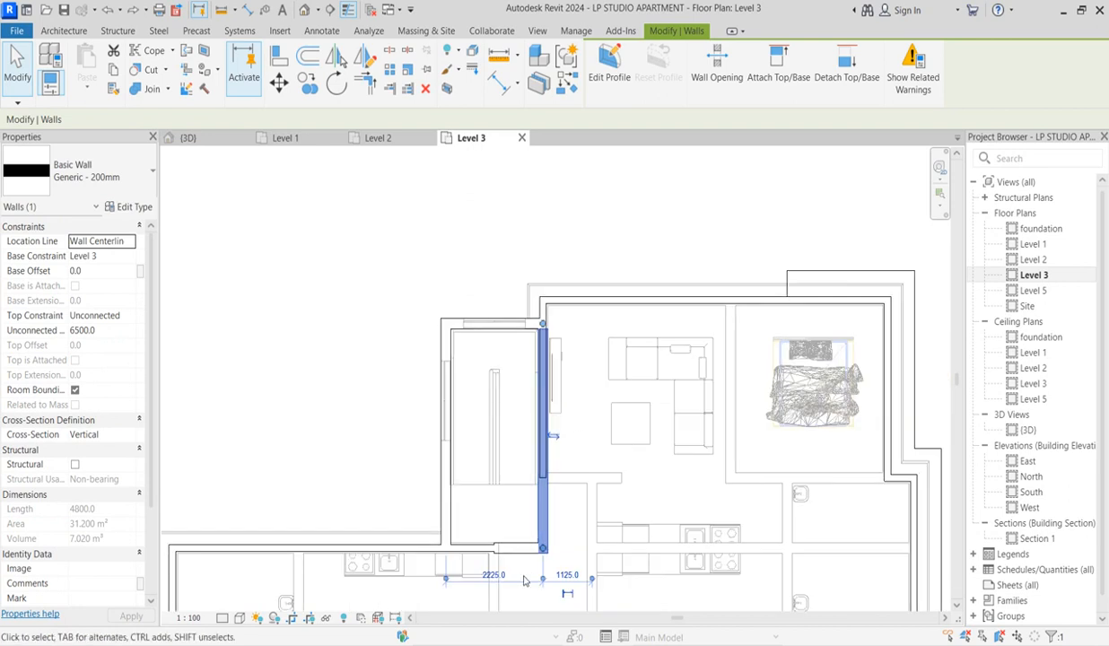
scroll(530, 544, "up", 1)
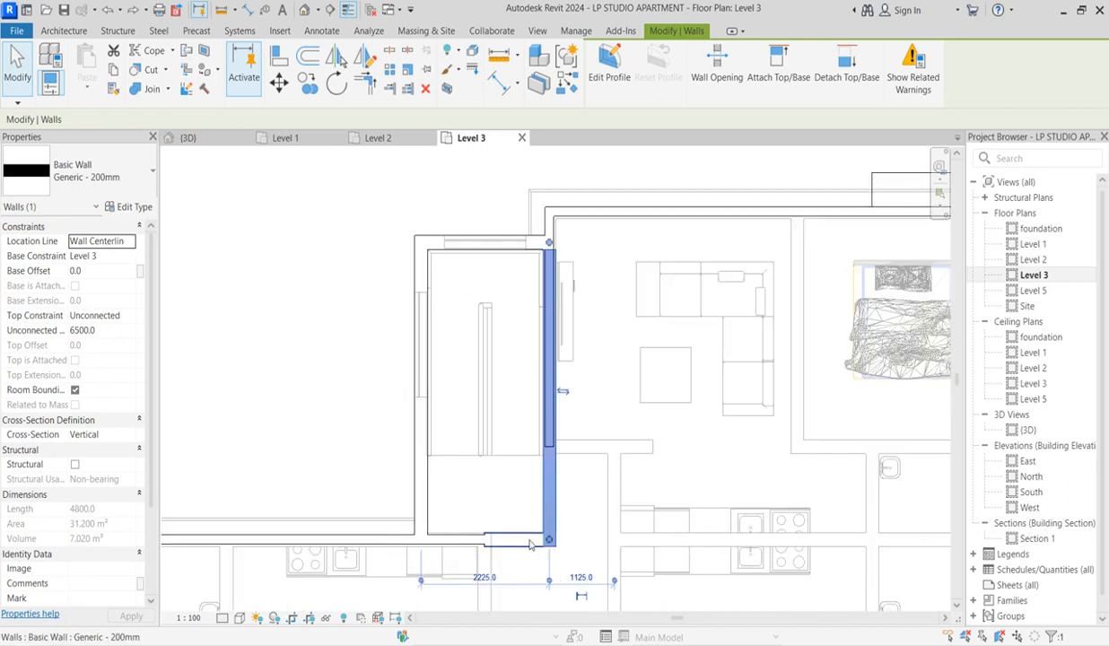
left_click(1026, 432)
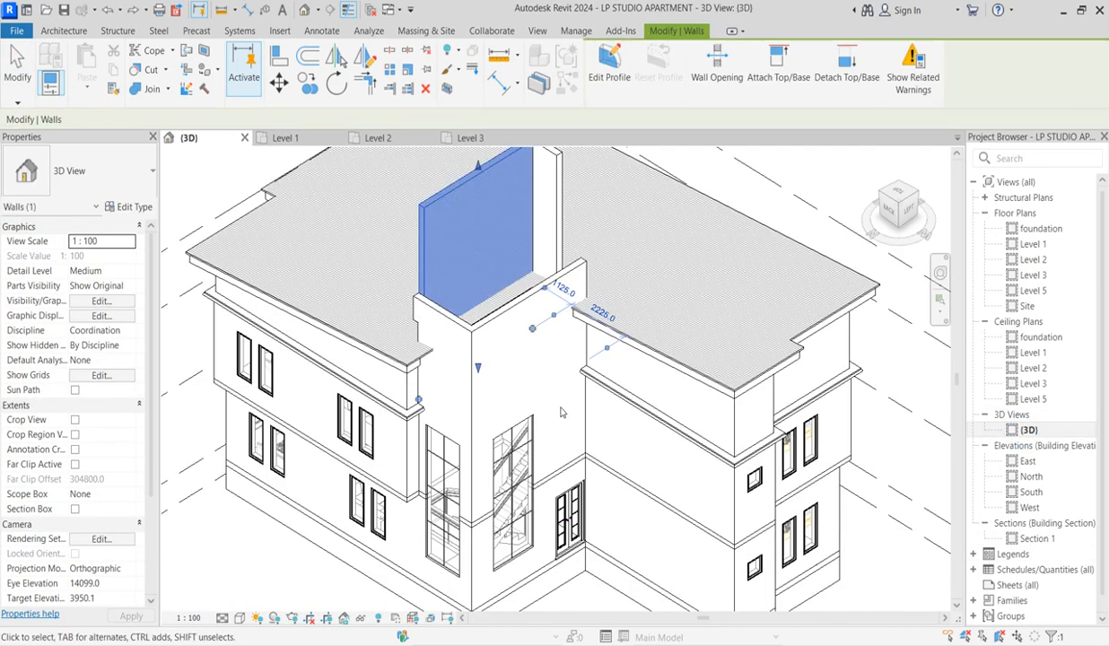
scroll(558, 413, "down", 3)
scroll(523, 292, "up", 2)
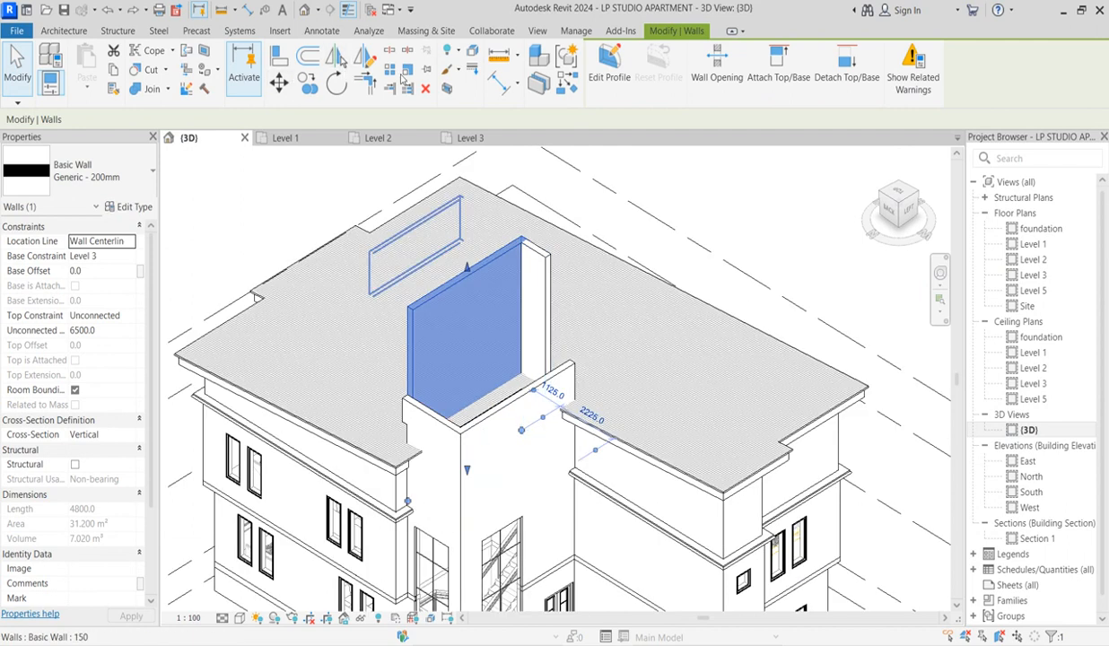
double_click(1031, 492)
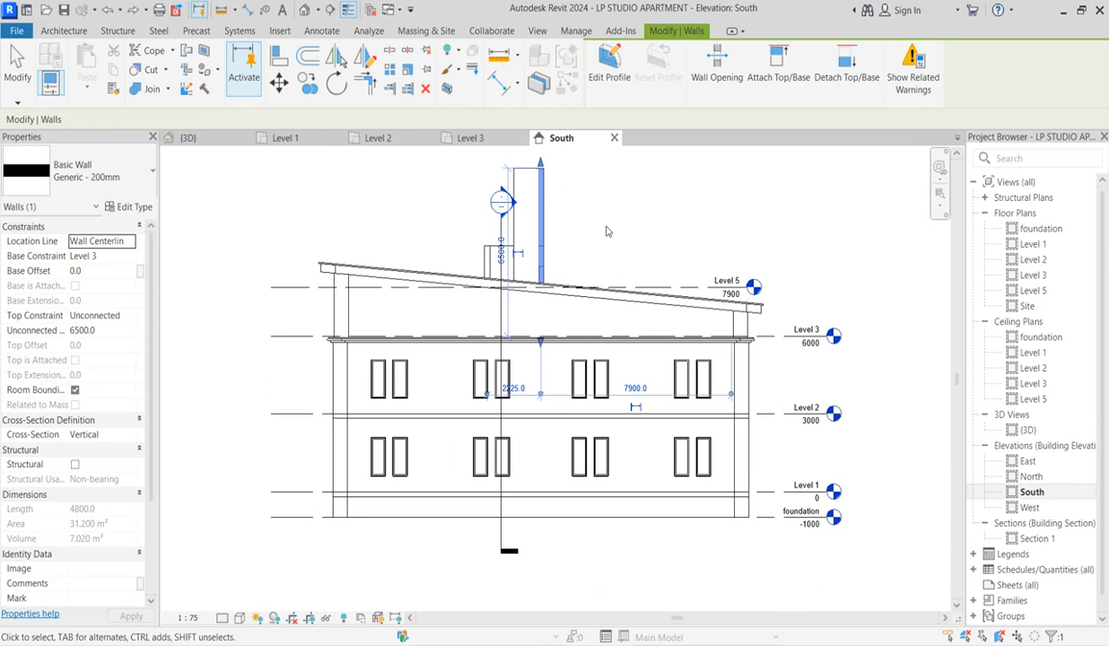
In the West elevation, align the tops of the new stairwell side wall and its short return with the top of the existing stairwell wall.
double_click(1028, 508)
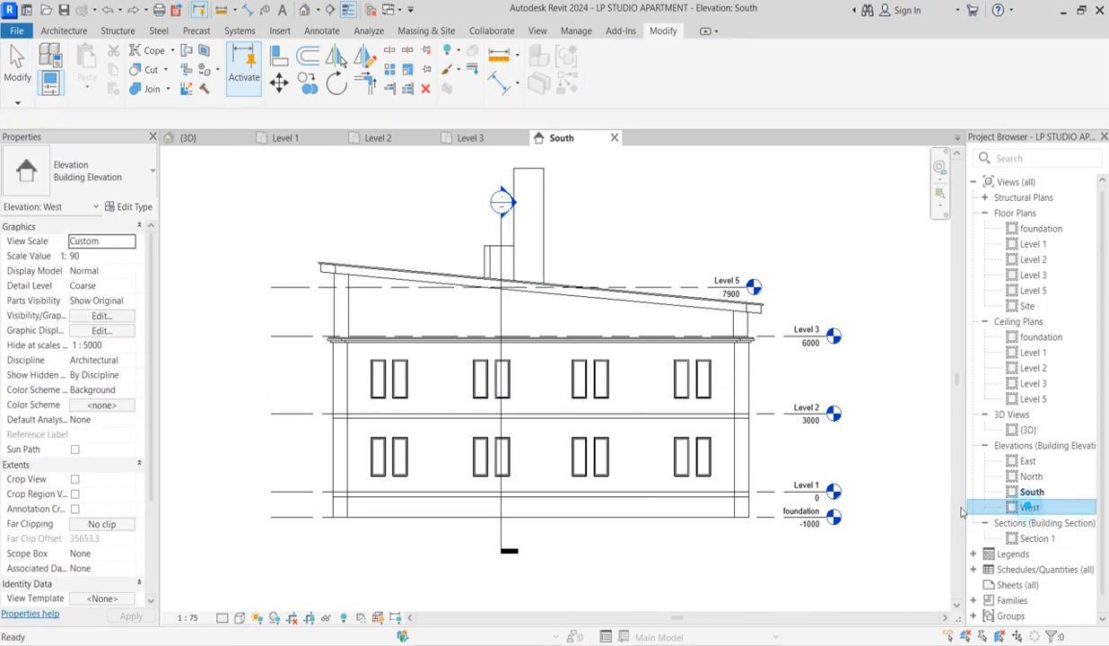
left_click(288, 61)
left_click(444, 256)
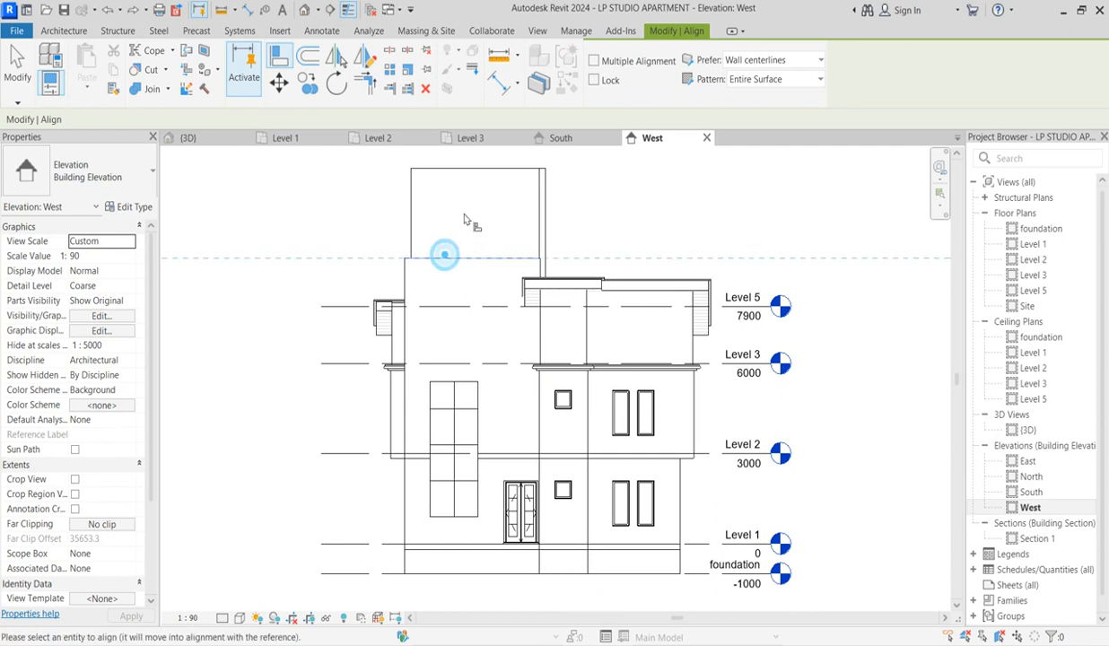
left_click(469, 167)
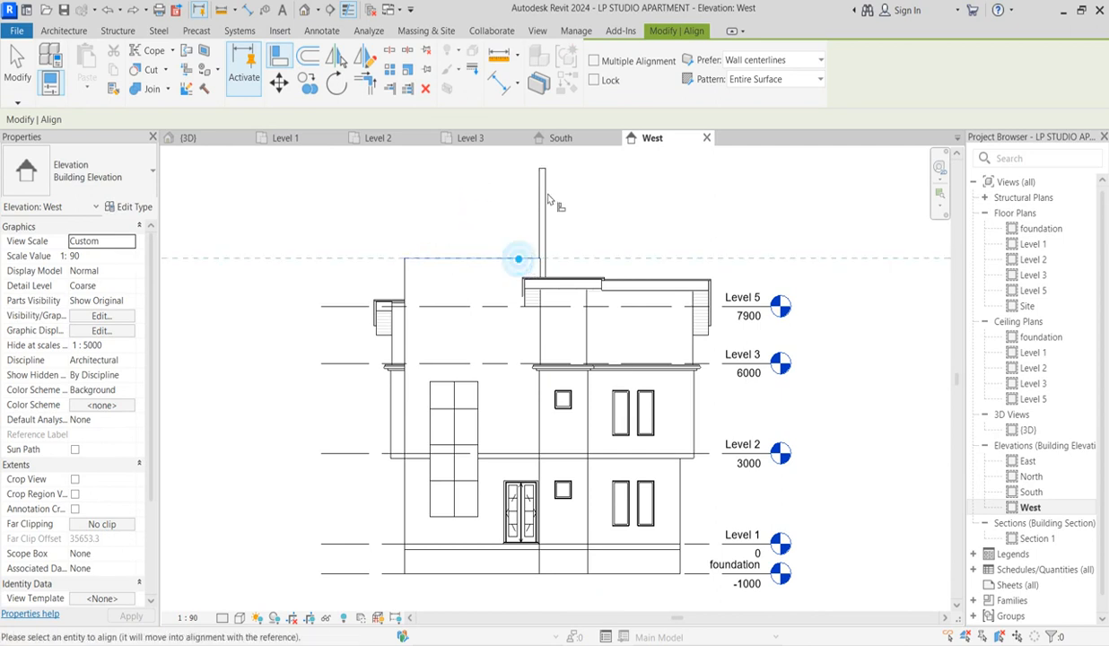
scroll(541, 174, "up", 3)
left_click(541, 169)
scroll(424, 319, "down", 3)
right_click(644, 239)
left_click(733, 261)
right_click(555, 243)
left_click(621, 267)
Inspect the stairwell walls above the roof in 3D and set the view's visual style to Consistent Colors.
double_click(1028, 430)
scroll(461, 363, "up", 3)
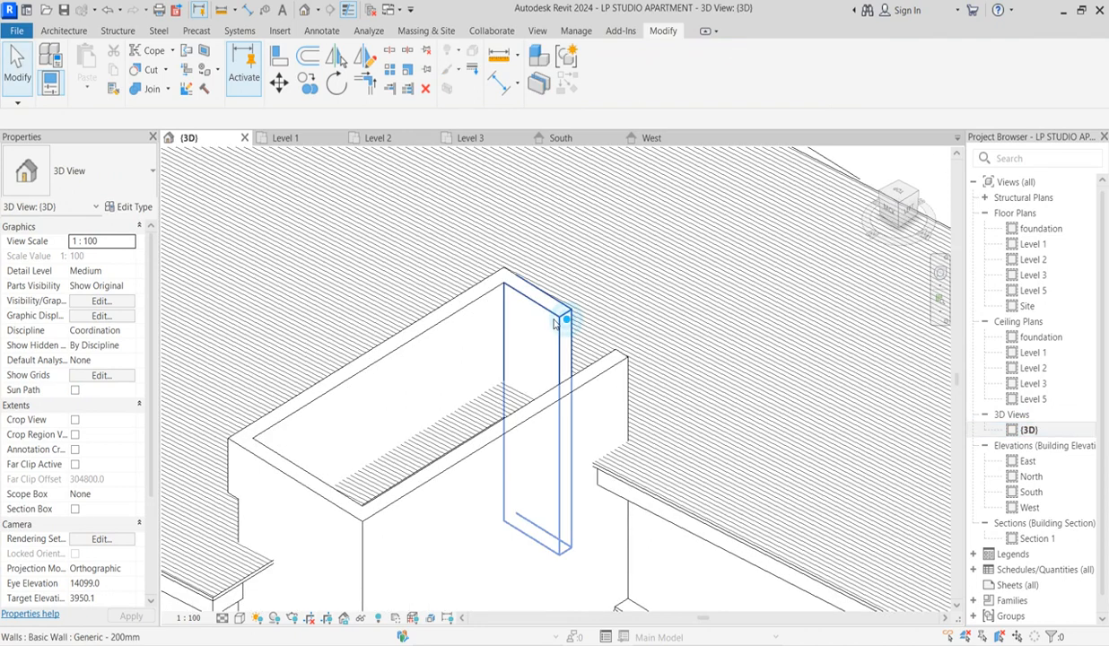
scroll(569, 323, "down", 5)
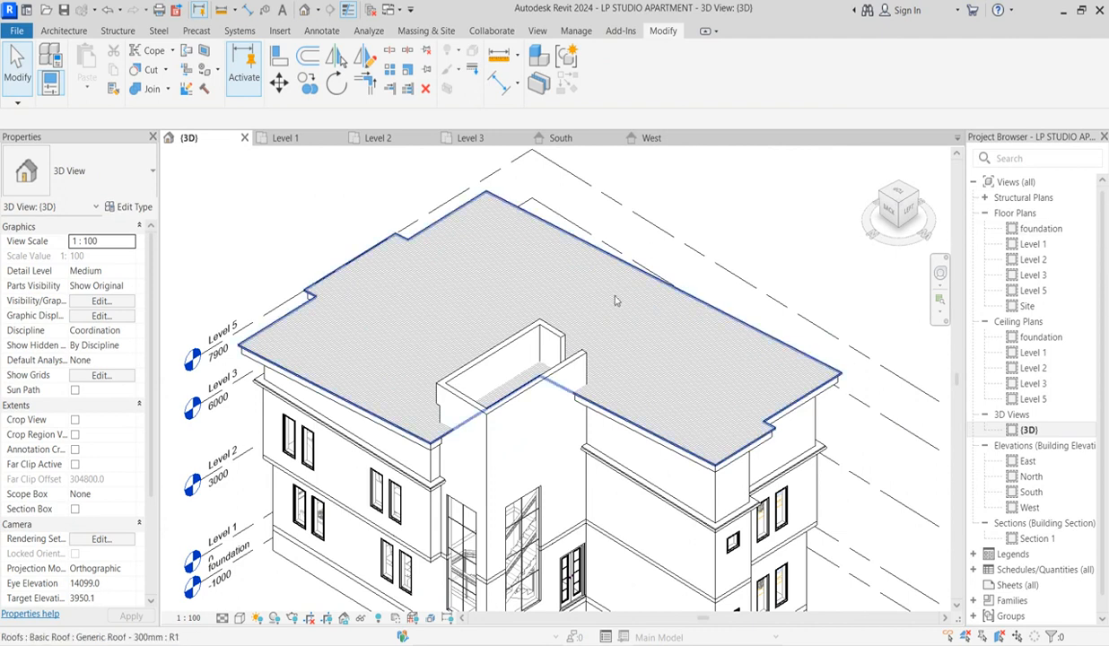
scroll(543, 431, "down", 1)
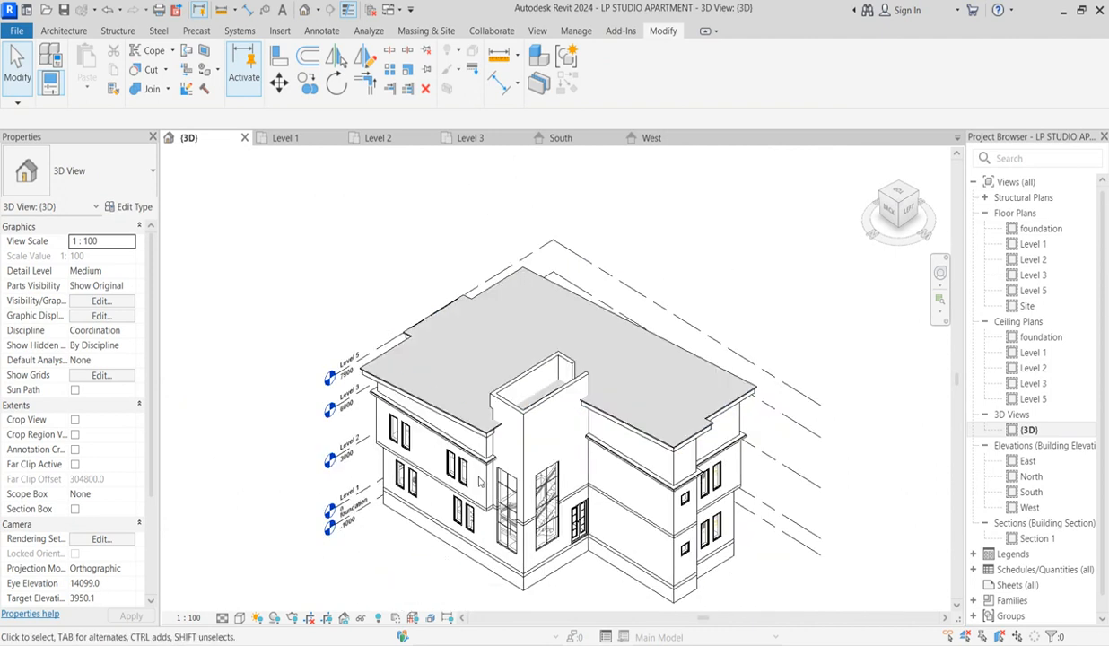
scroll(544, 431, "up", 2)
scroll(594, 288, "up", 2)
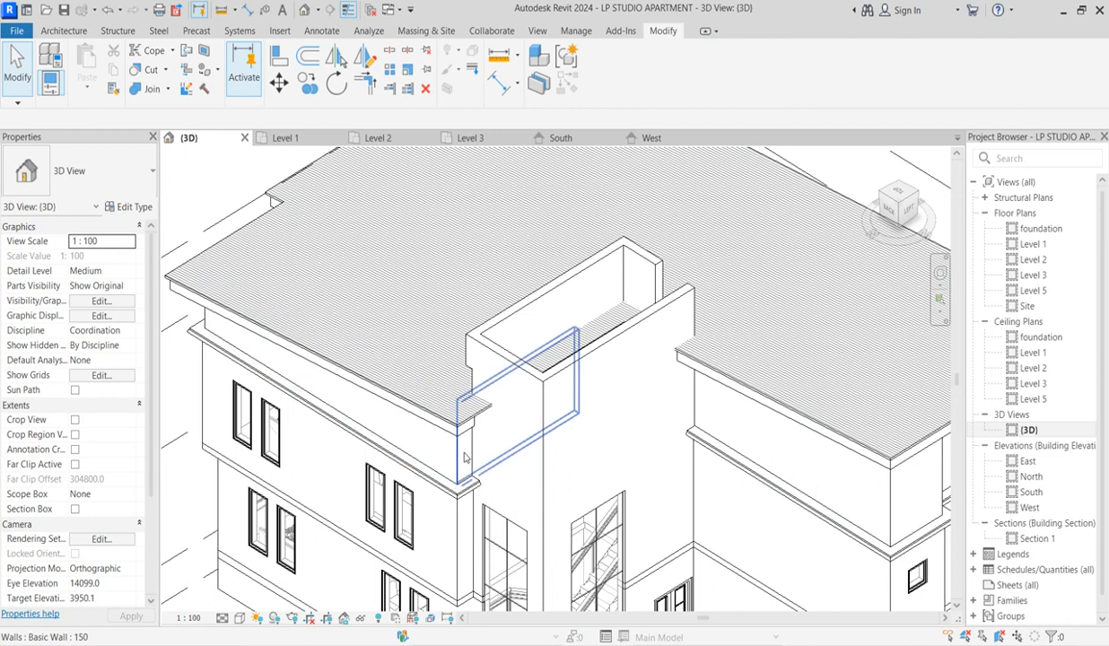
left_click(240, 618)
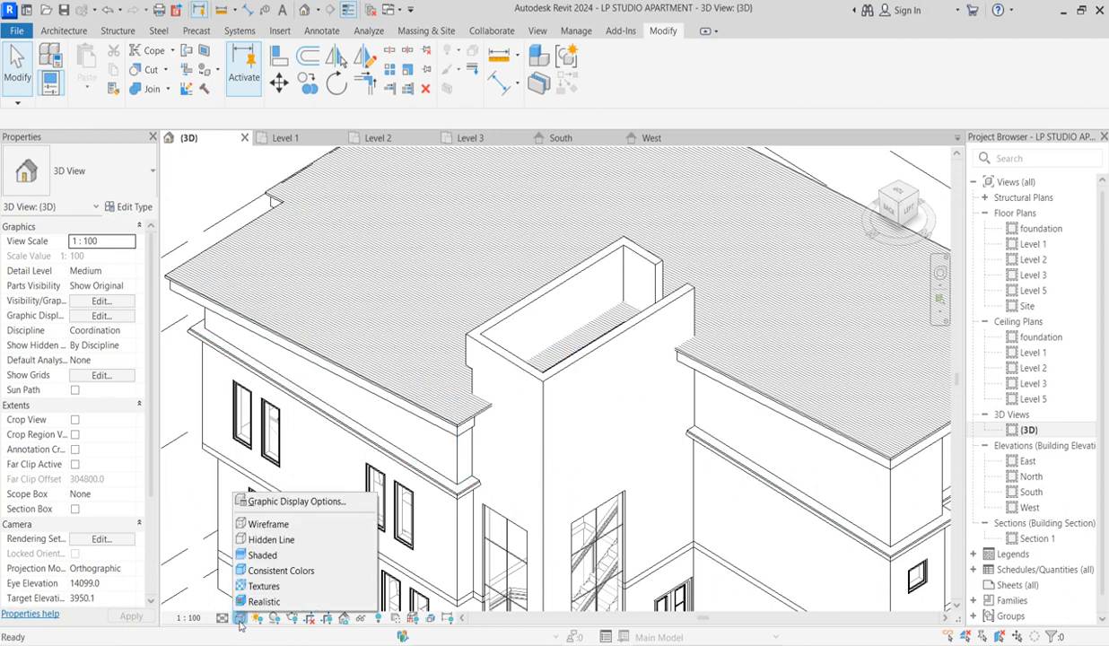
left_click(270, 571)
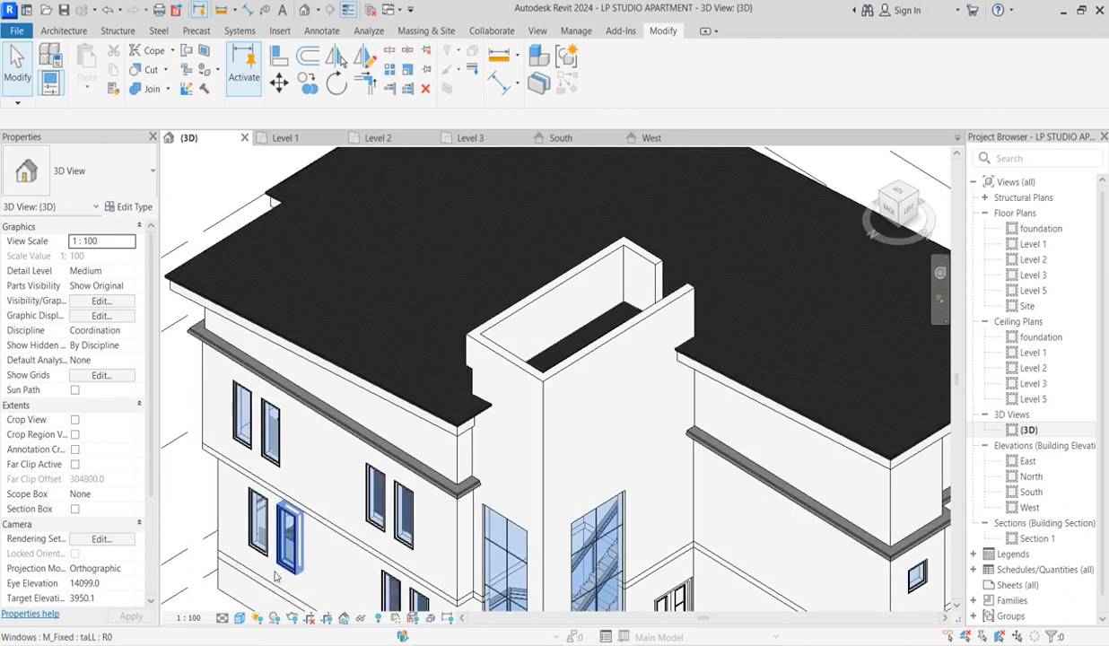
Edit the structure of the 150 wall type used under the roof edge and duplicate its Default Wall(1) material with assets.
left_click(456, 462)
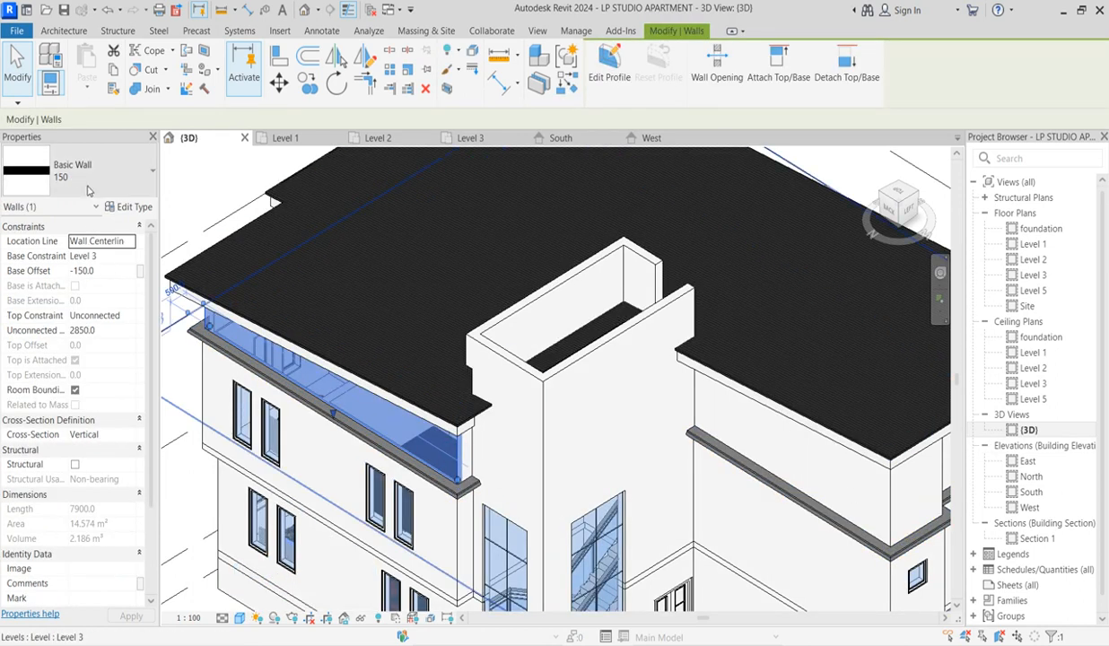
left_click(132, 210)
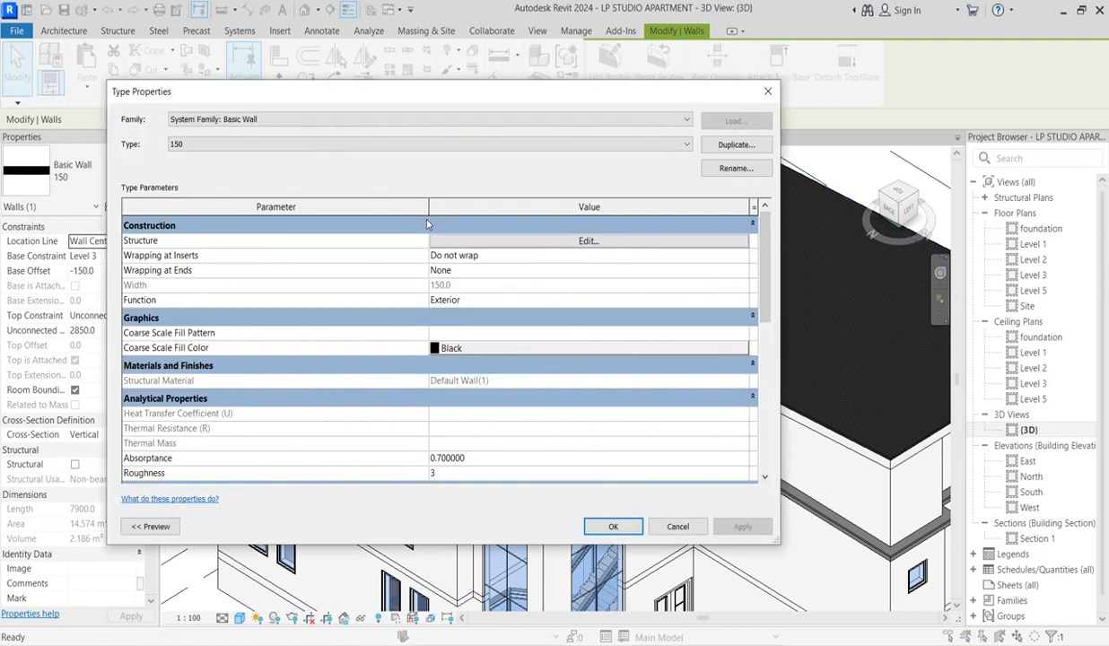
left_click(588, 242)
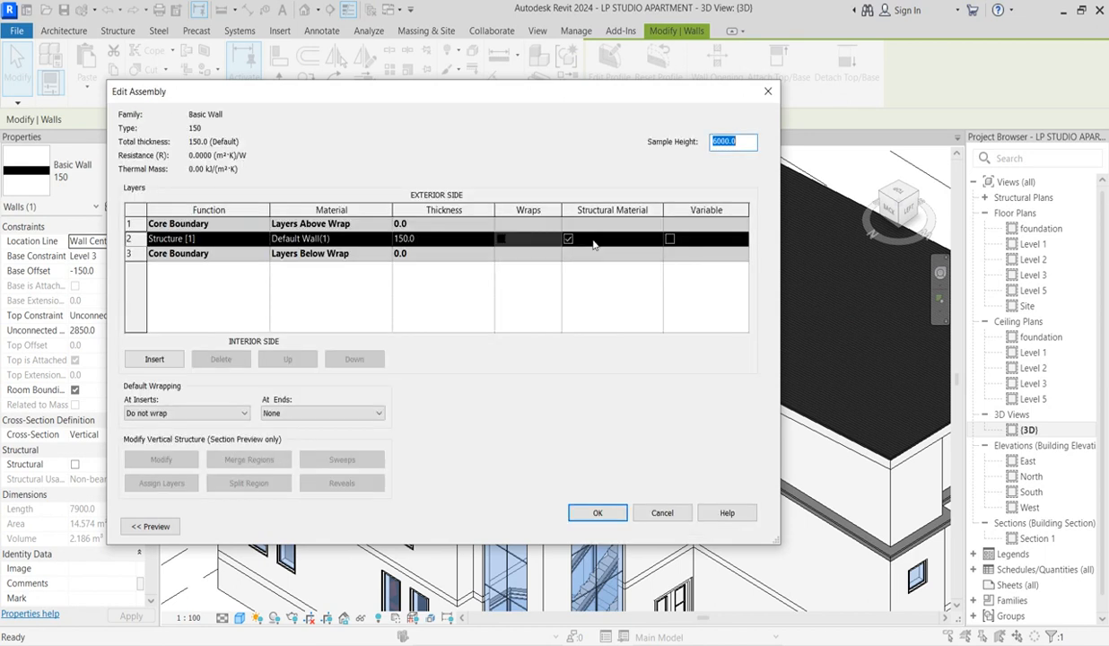
left_click(382, 240)
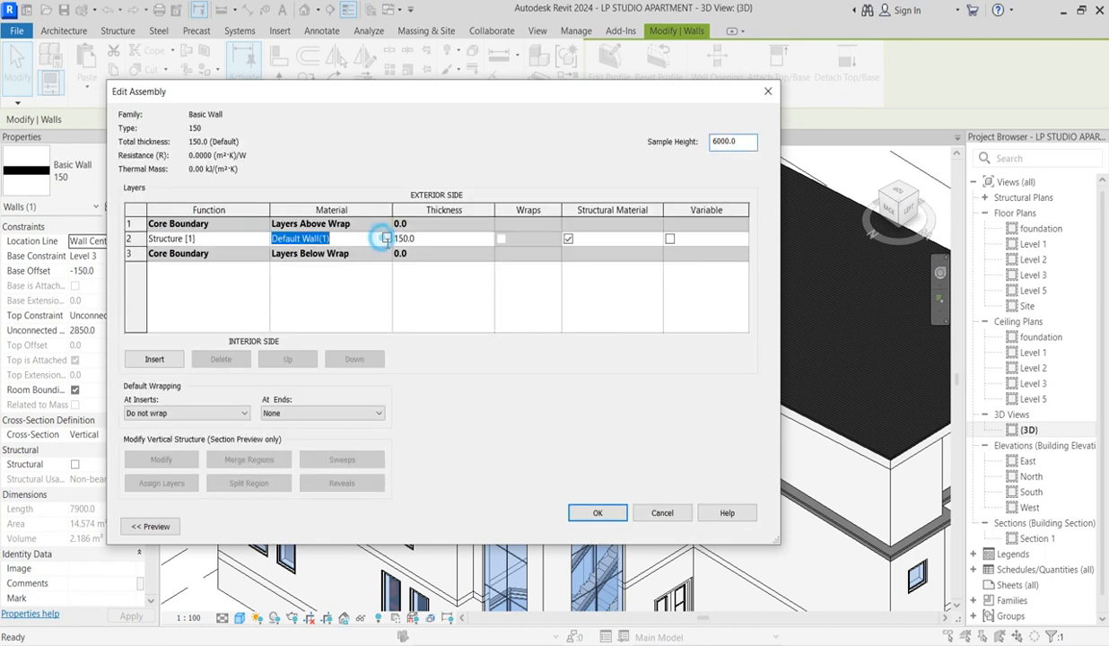
left_click(384, 238)
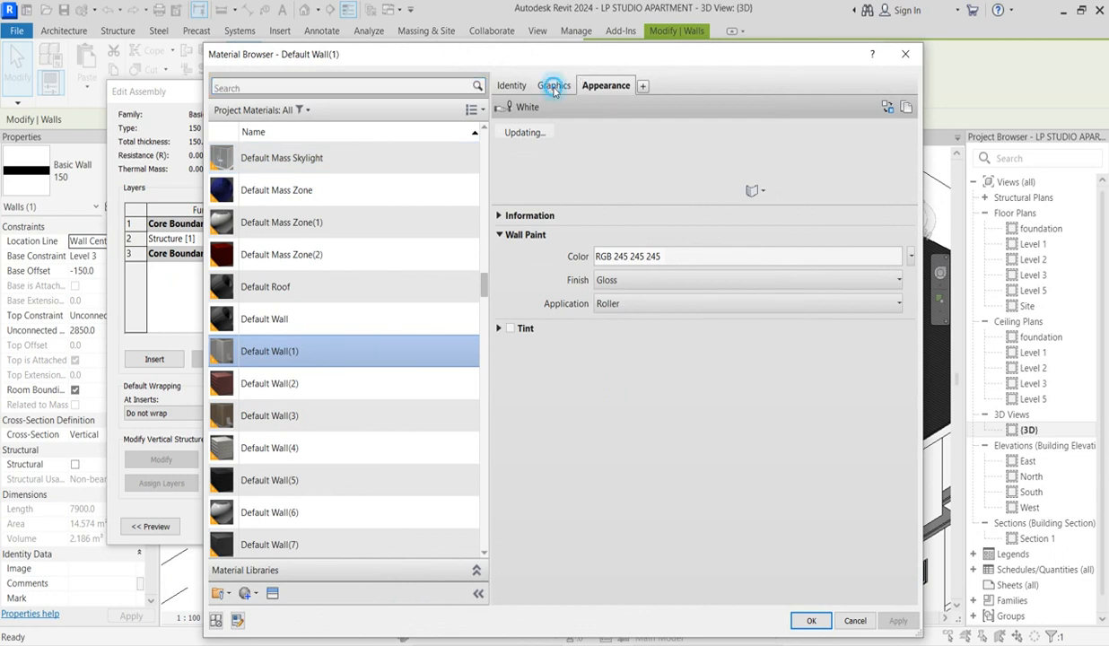
left_click(549, 86)
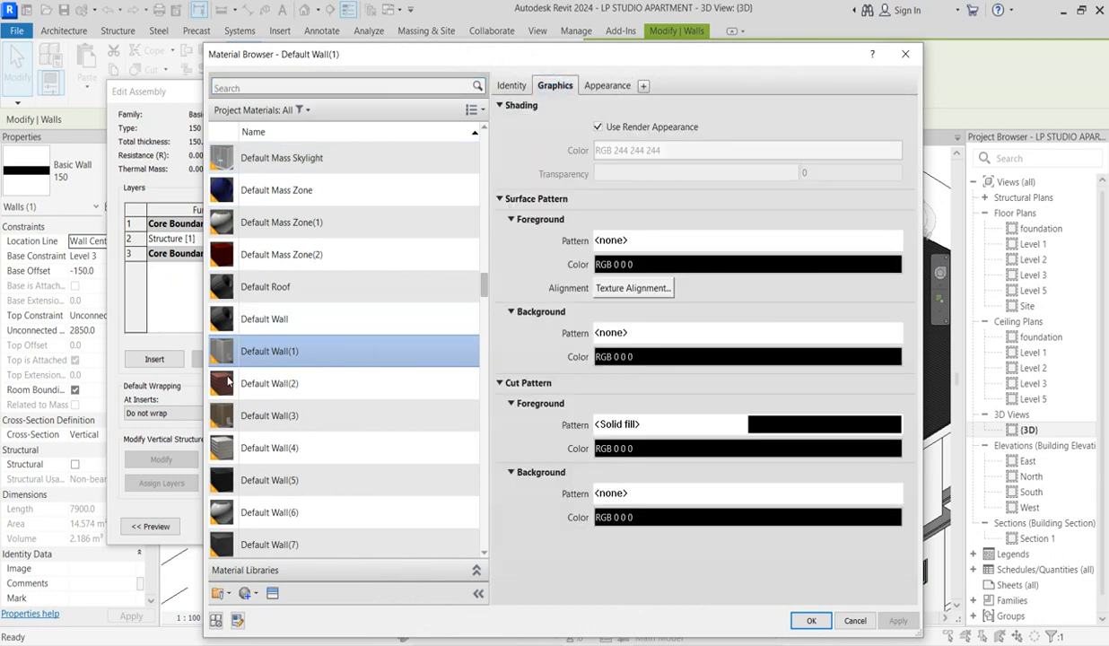
right_click(269, 355)
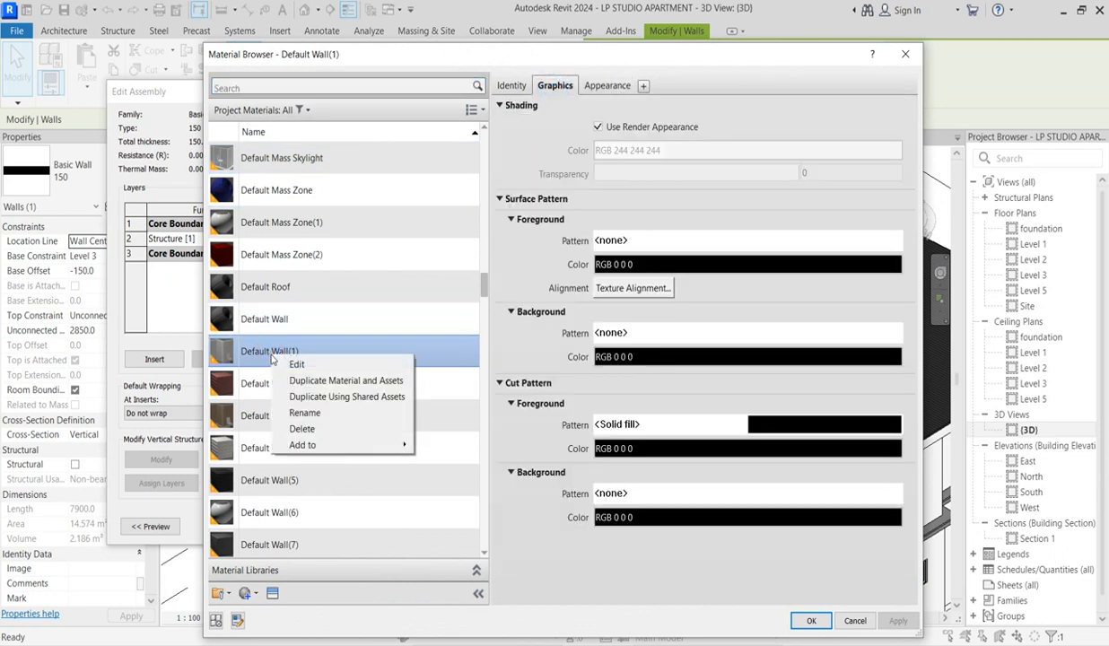
left_click(337, 381)
Replace the duplicated material's appearance with the matte Dark Gray wall paint from the Appearance Library.
left_click(608, 86)
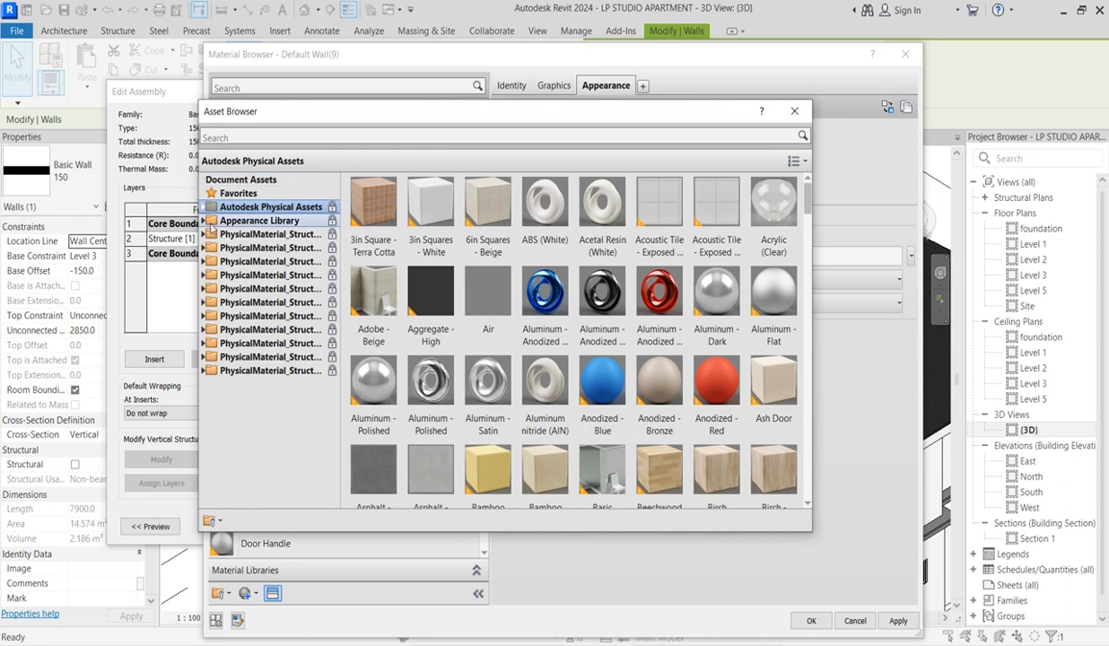
left_click(209, 221)
scroll(261, 388, "down", 4)
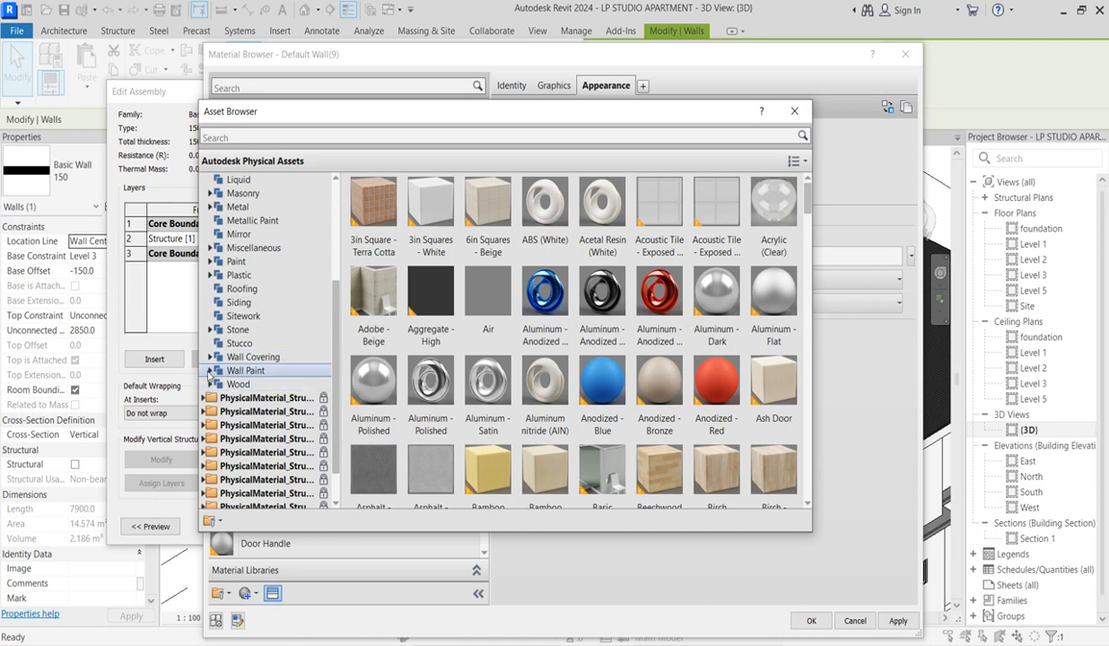
left_click(210, 371)
left_click(245, 398)
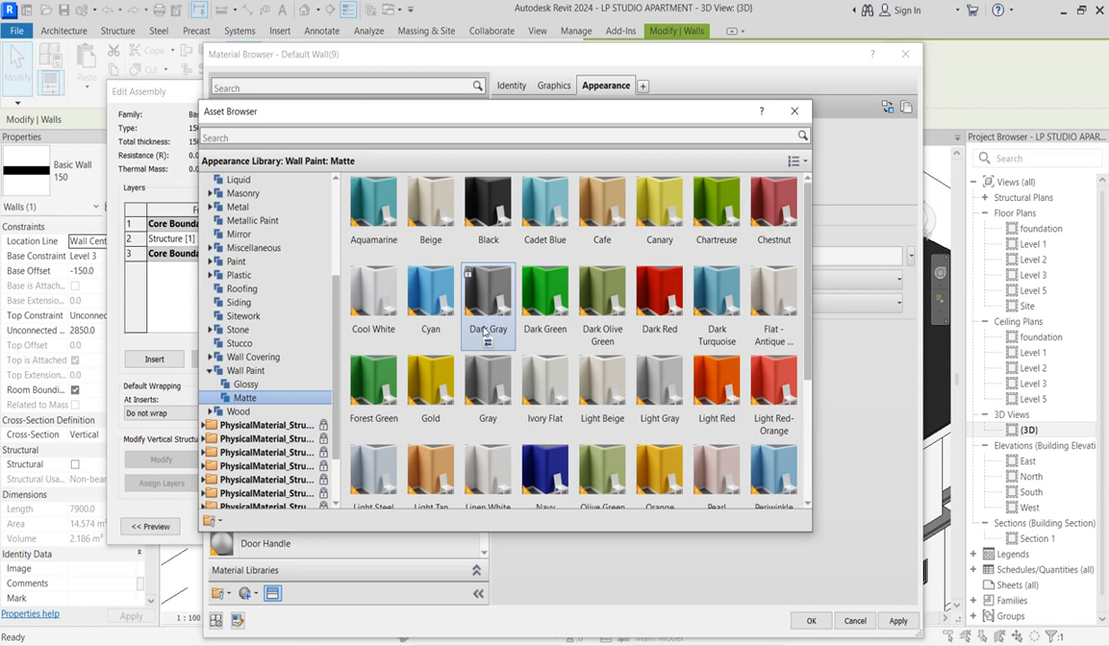
scroll(498, 314, "down", 2)
scroll(680, 399, "up", 2)
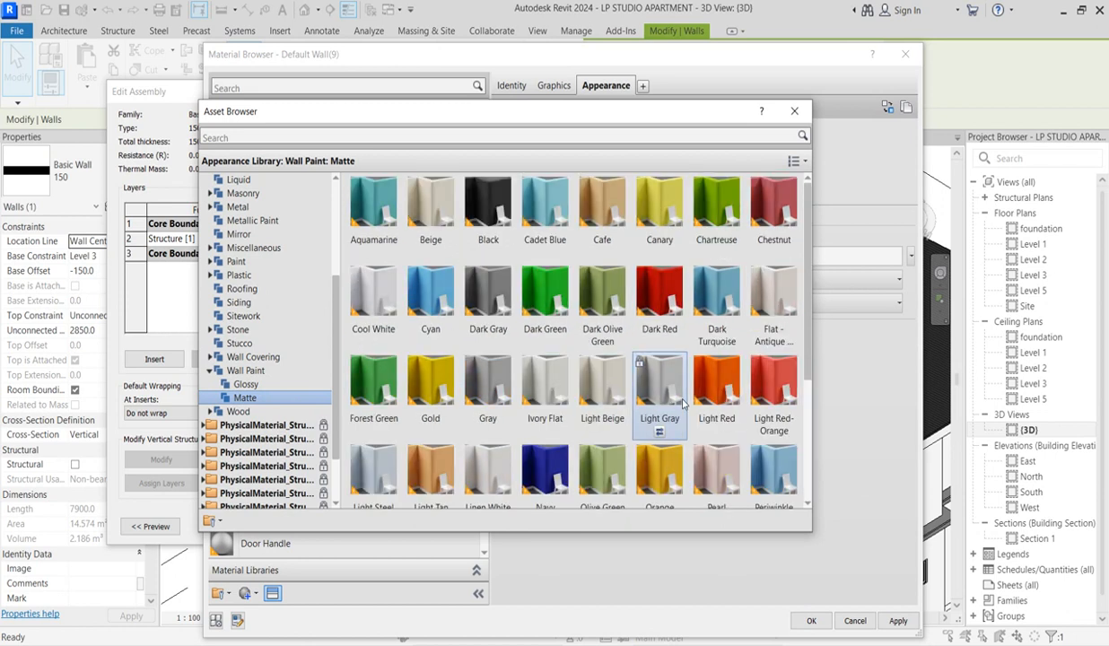
double_click(492, 289)
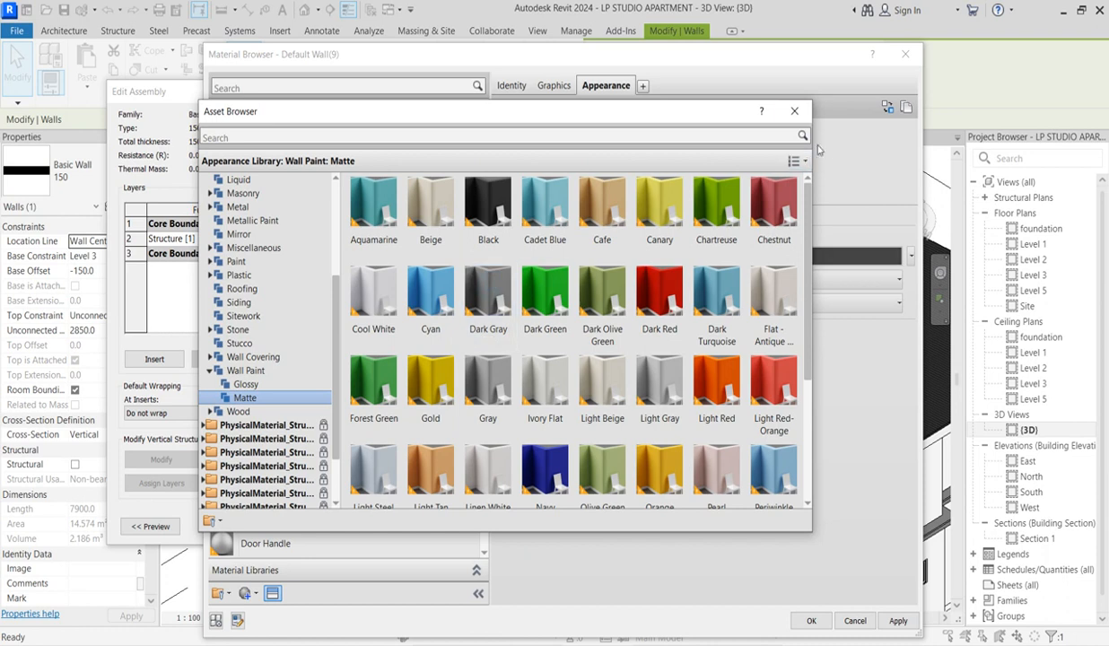
Darken the duplicated material's matte wall paint color to RGB 39 39 39 and apply the material to the 150 wall type's structure.
left_click(791, 114)
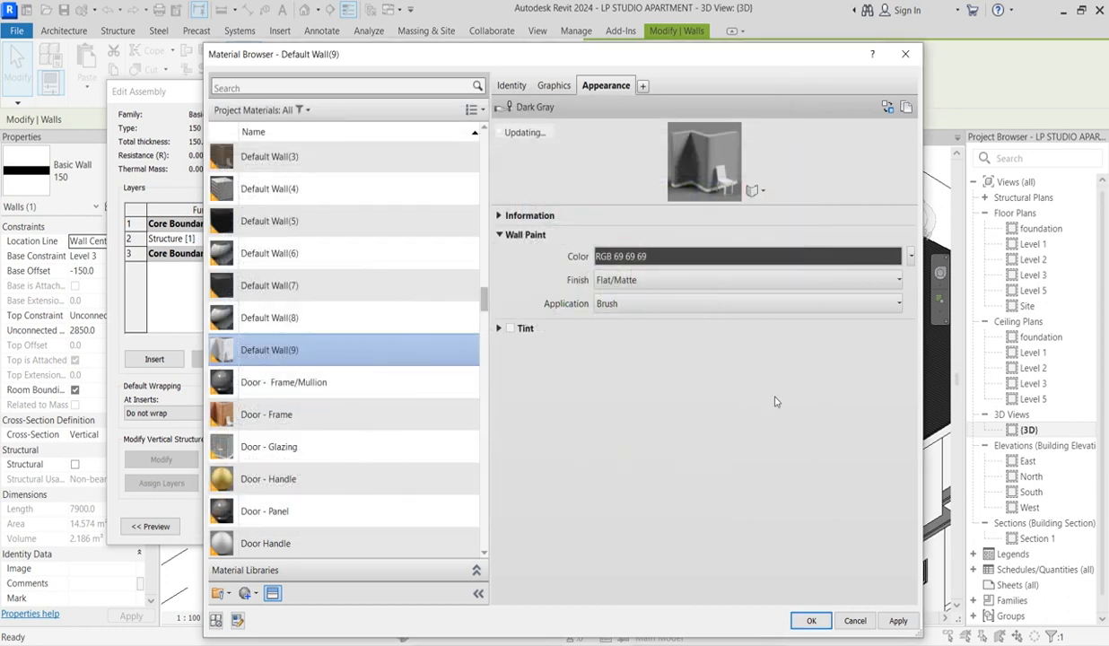
left_click(722, 256)
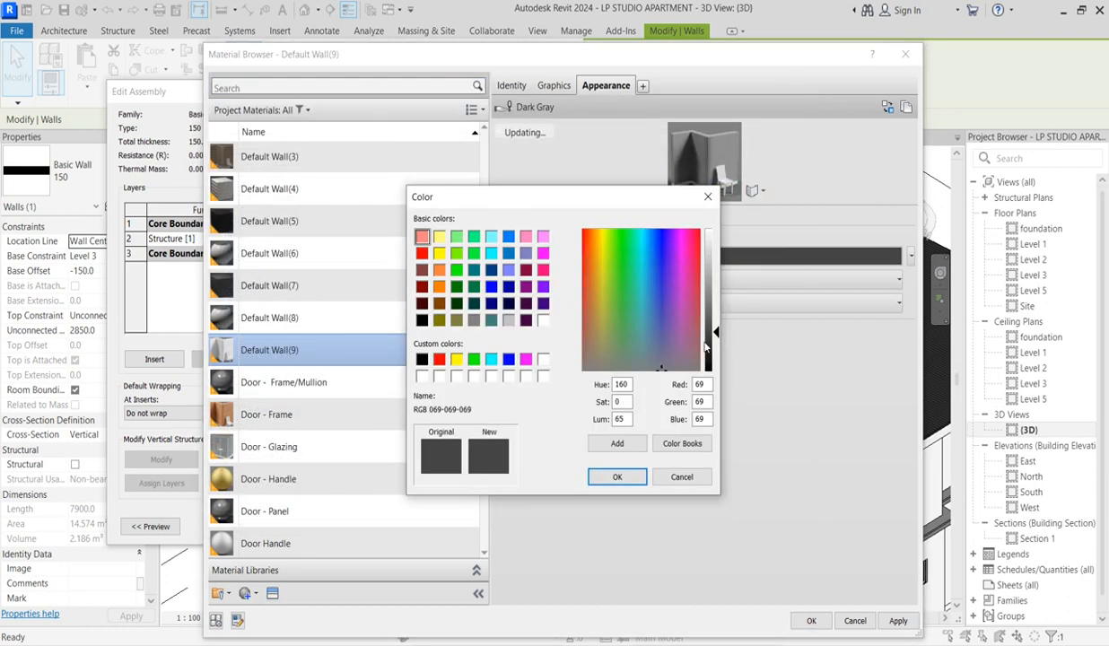
left_click_drag(715, 333, 717, 359)
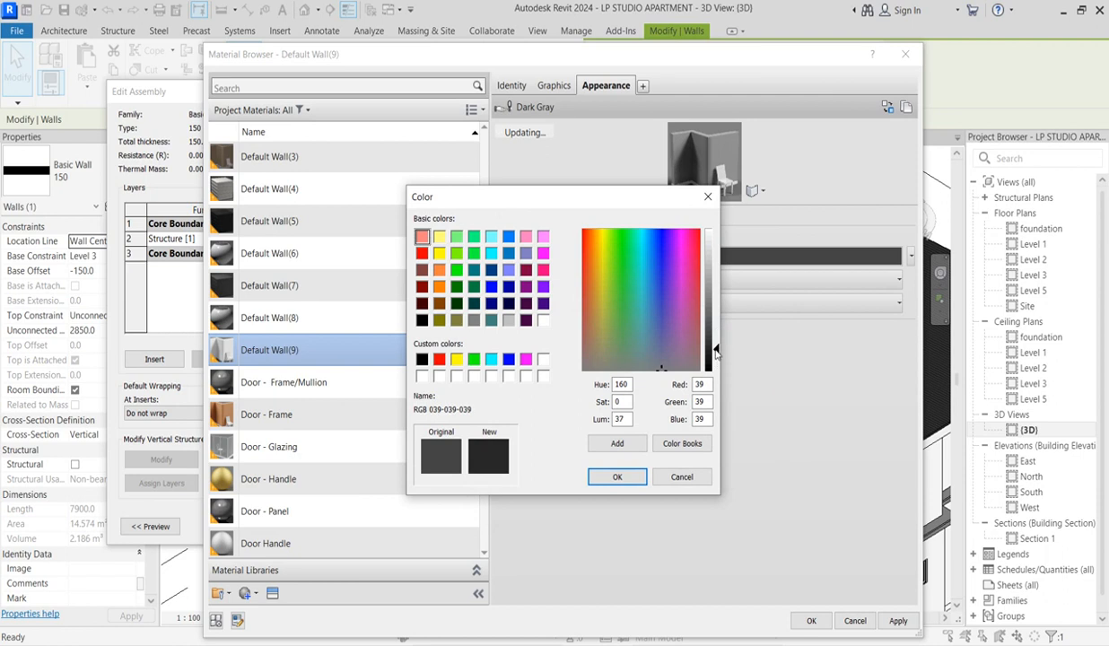
left_click(618, 477)
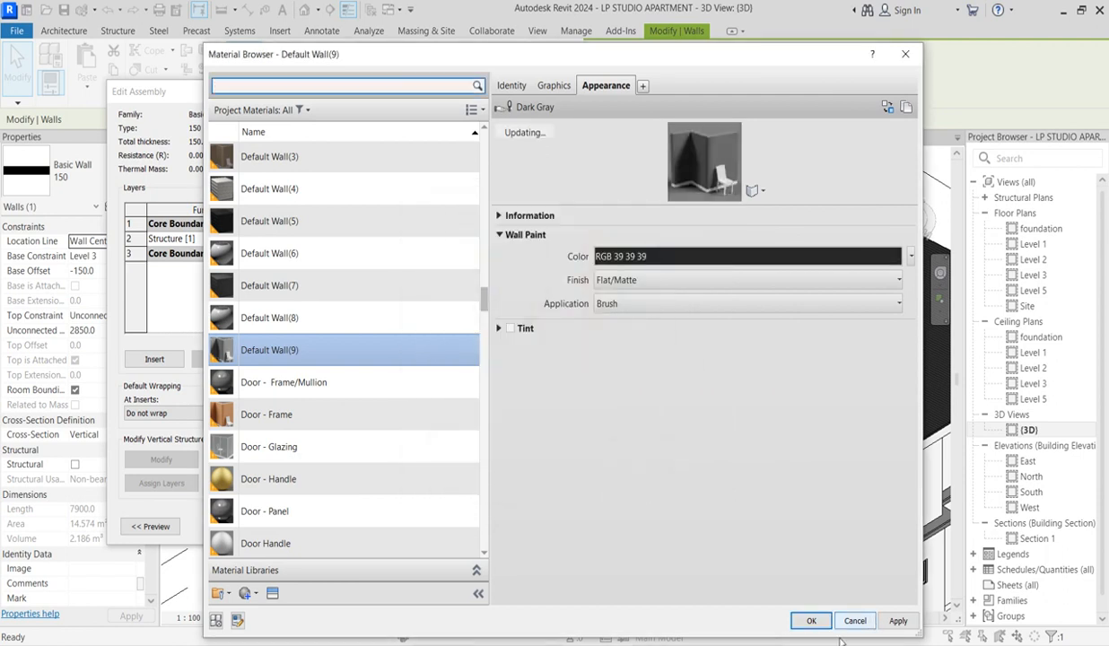
left_click(805, 624)
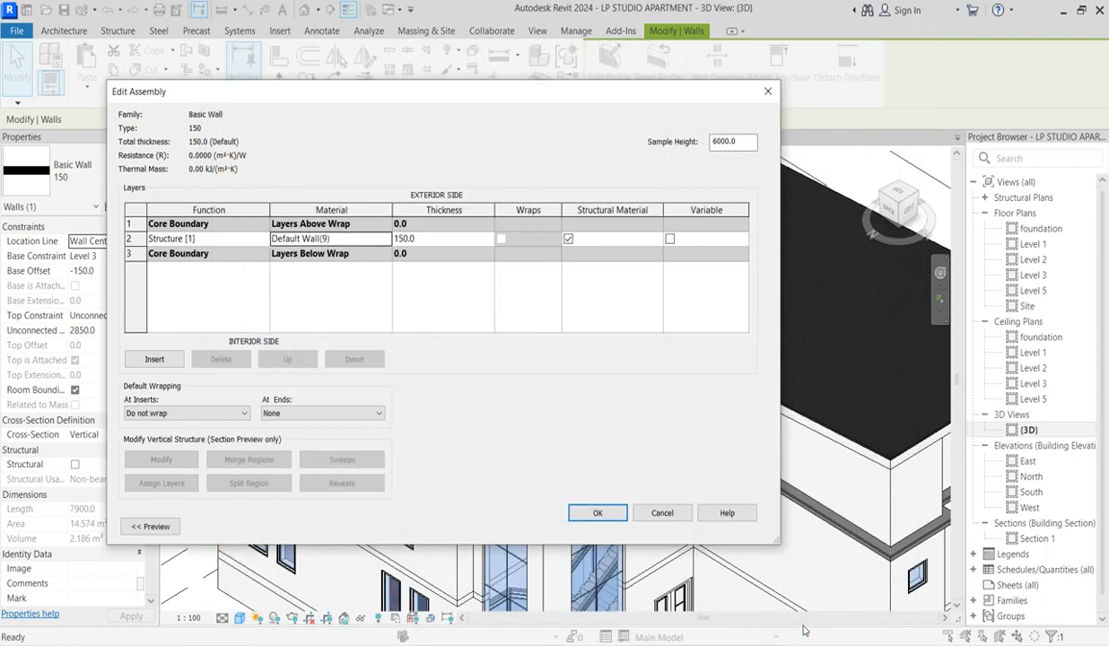
left_click(597, 514)
left_click(613, 527)
scroll(852, 335, "down", 3)
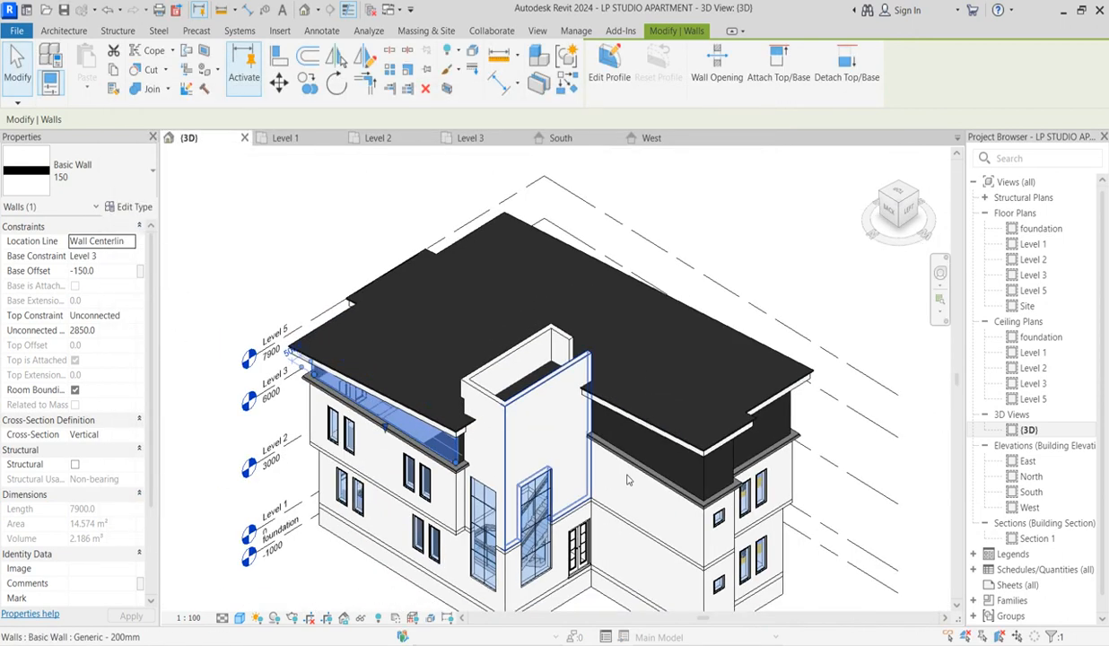
left_click(852, 334)
Open the cornice molding below the dark upper walls for in-place editing and select its sweep.
scroll(851, 334, "down", 2)
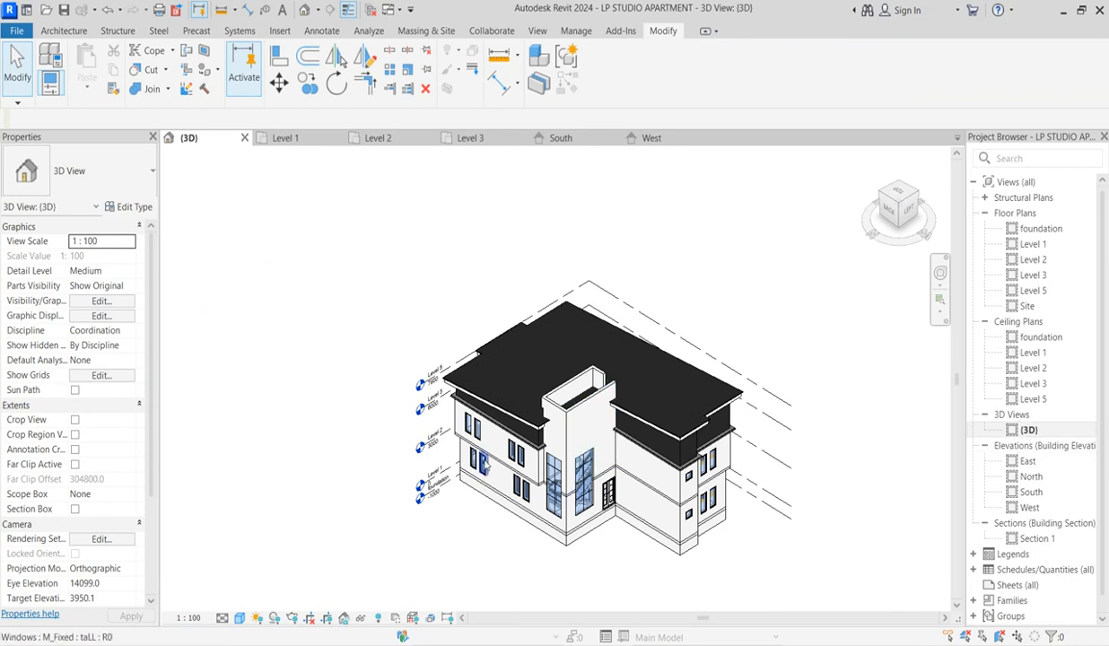
scroll(580, 518, "up", 2)
scroll(756, 414, "up", 2)
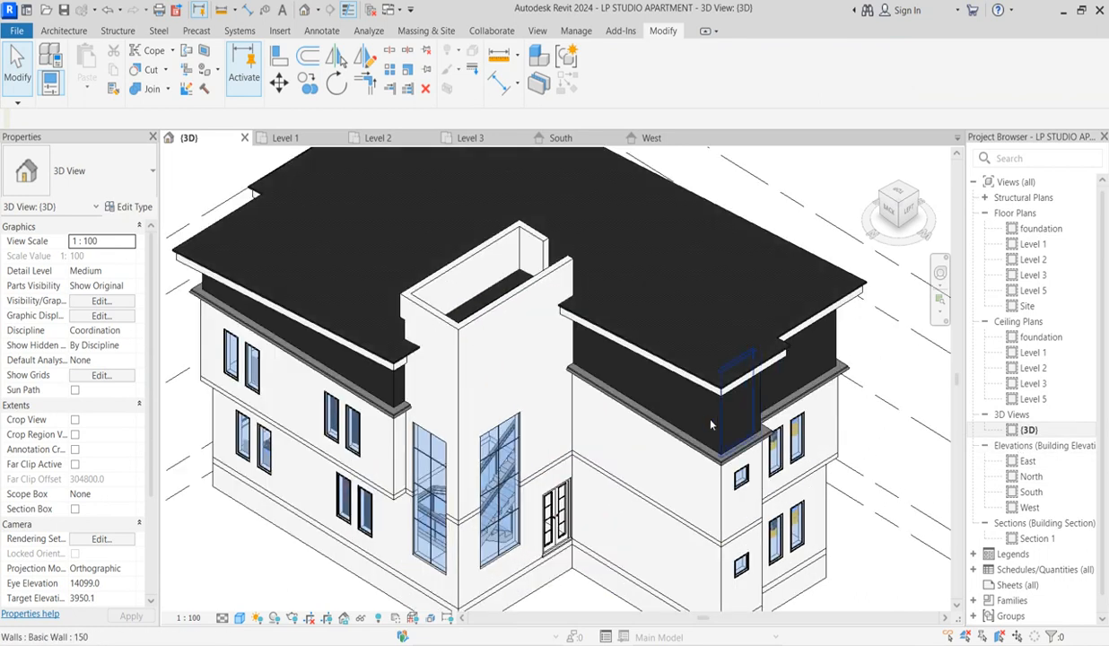
scroll(532, 485, "down", 2)
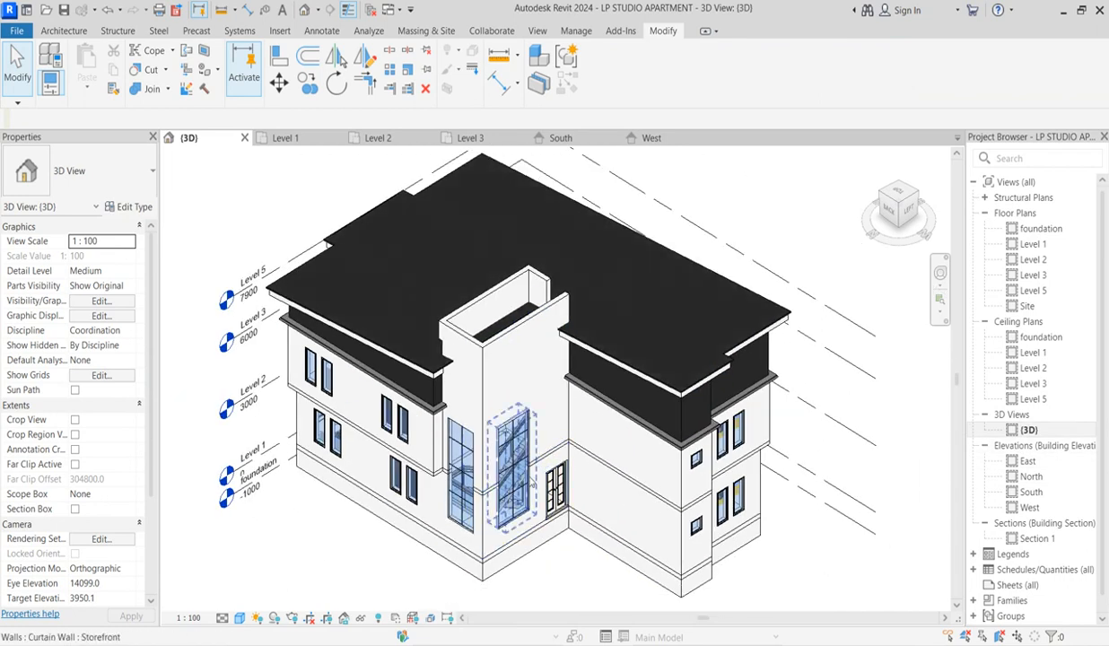
scroll(420, 435, "up", 2)
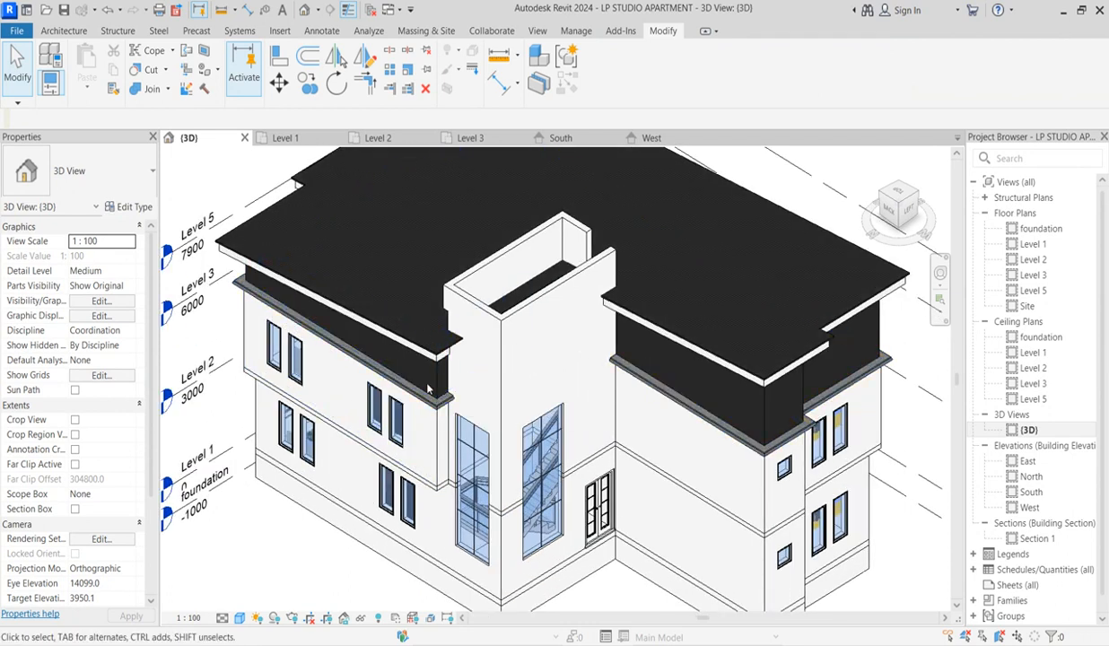
left_click(432, 406)
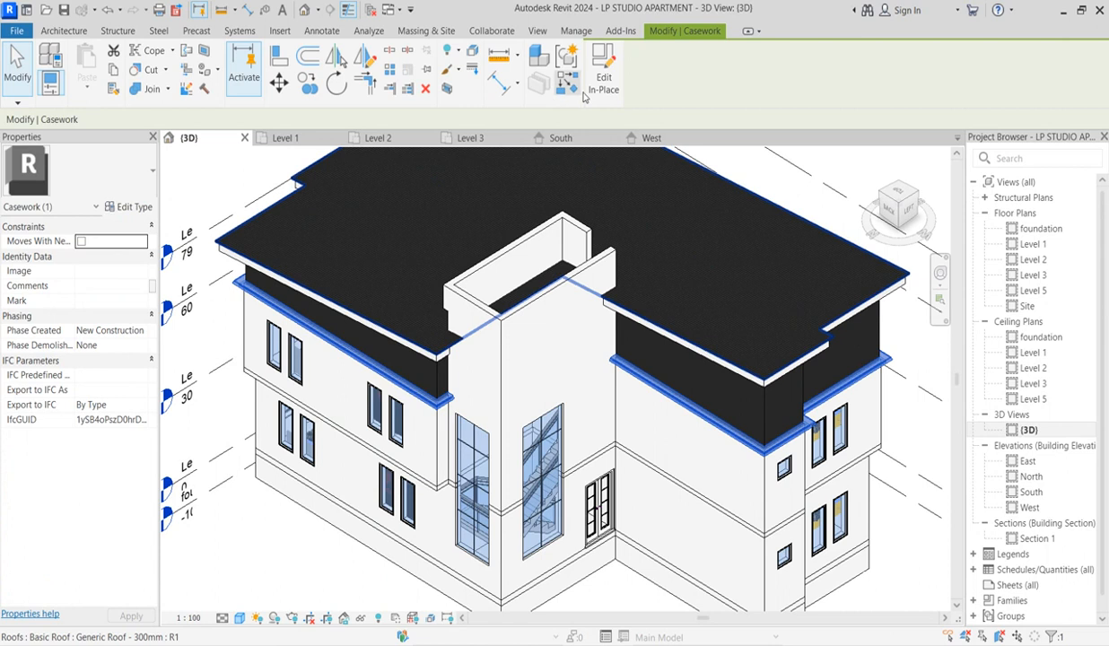
left_click(602, 81)
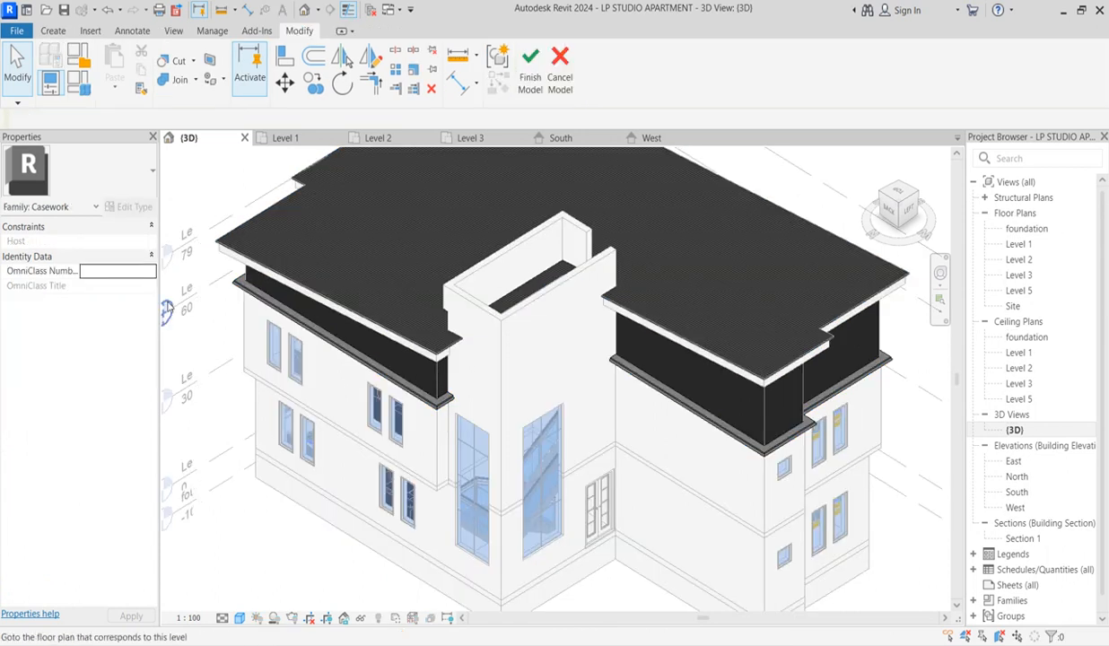
left_click(390, 378)
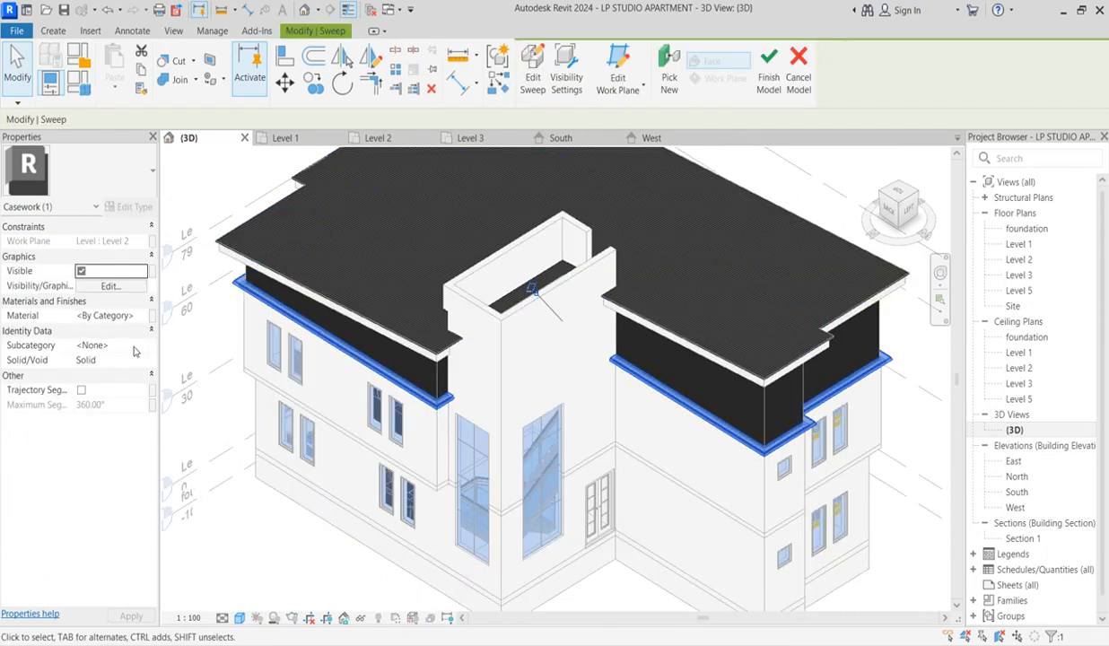
Open the cornice sweep's material setting and duplicate the Default Wall(9) material with its assets.
left_click(141, 316)
left_click(141, 315)
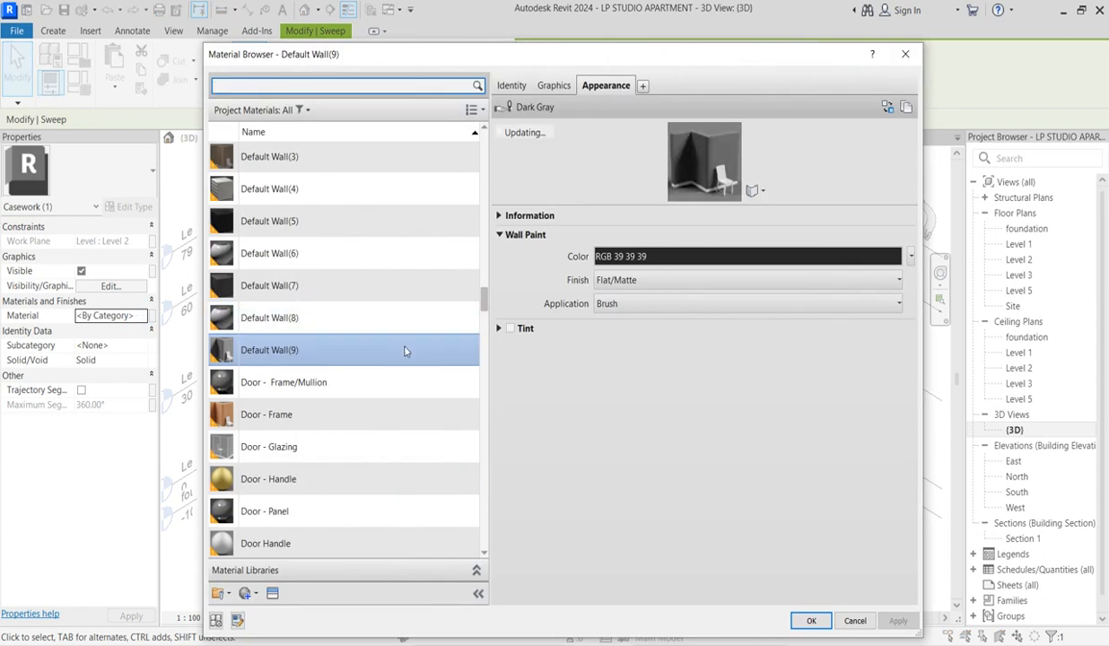
right_click(328, 361)
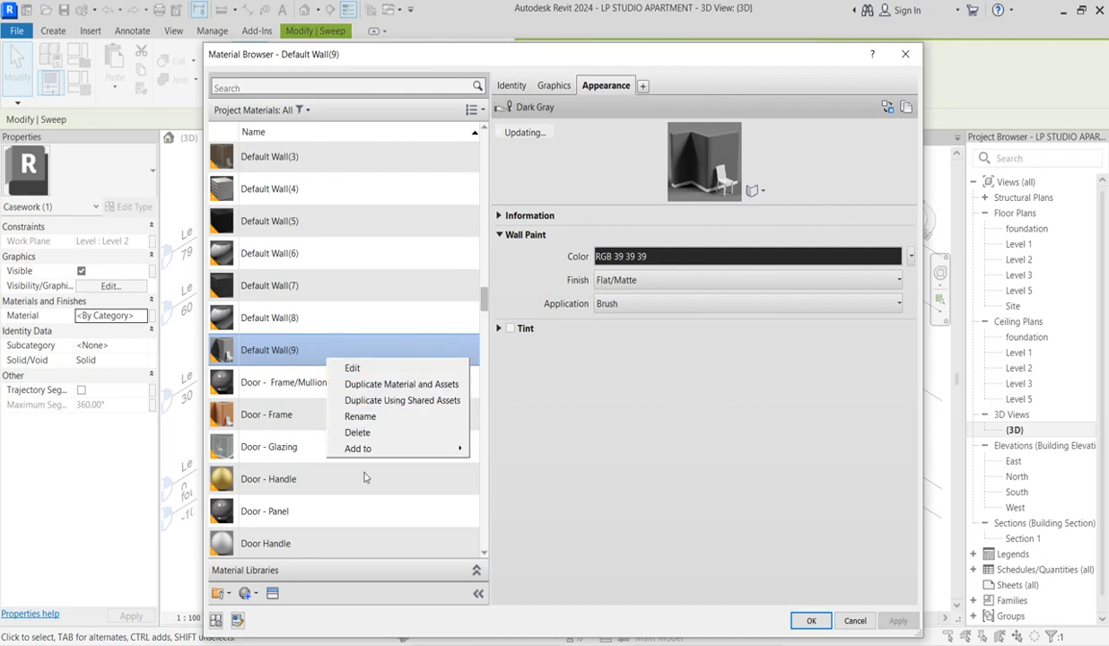
left_click(386, 385)
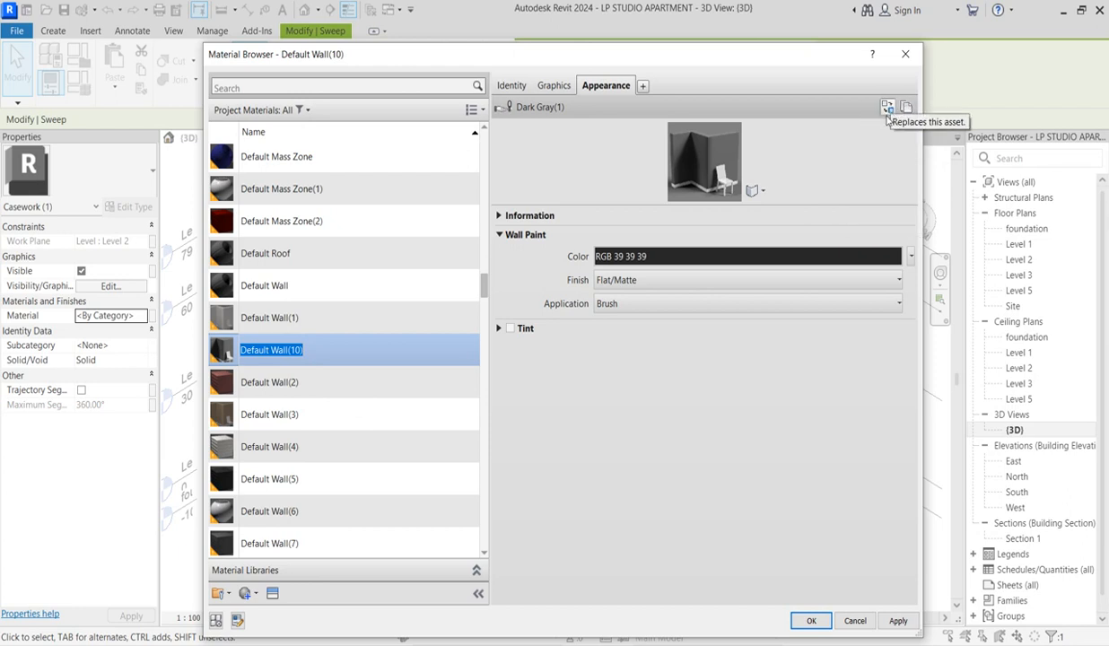
Replace the new material's appearance with the glossy Cool White wall paint from the Appearance Library and assign it to the cornice sweep.
left_click(887, 107)
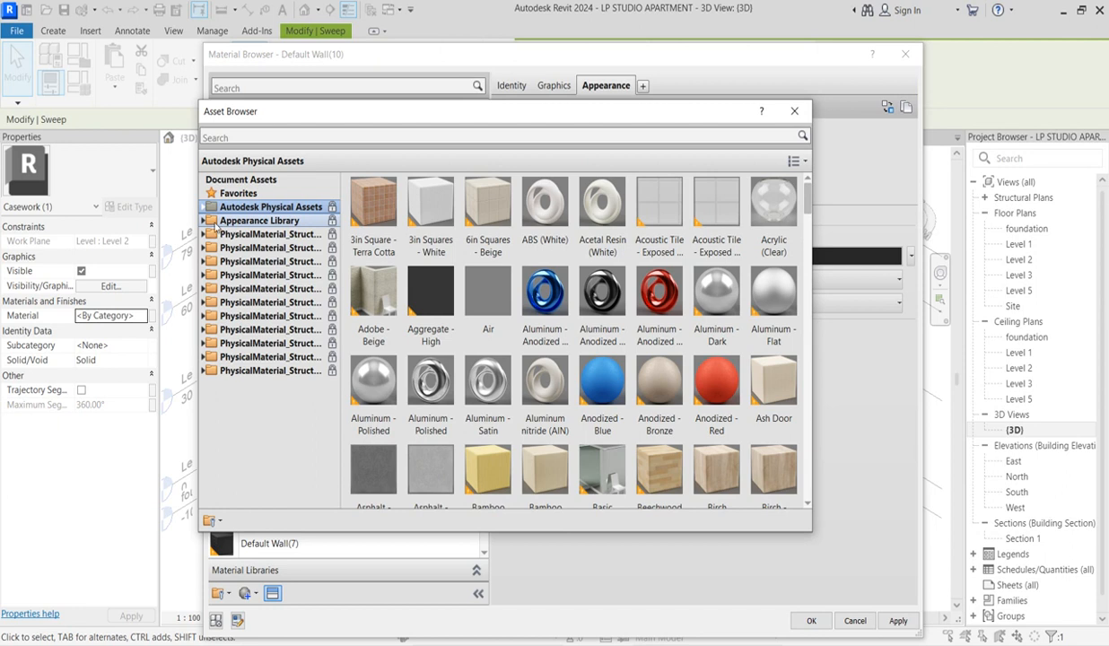
left_click(208, 221)
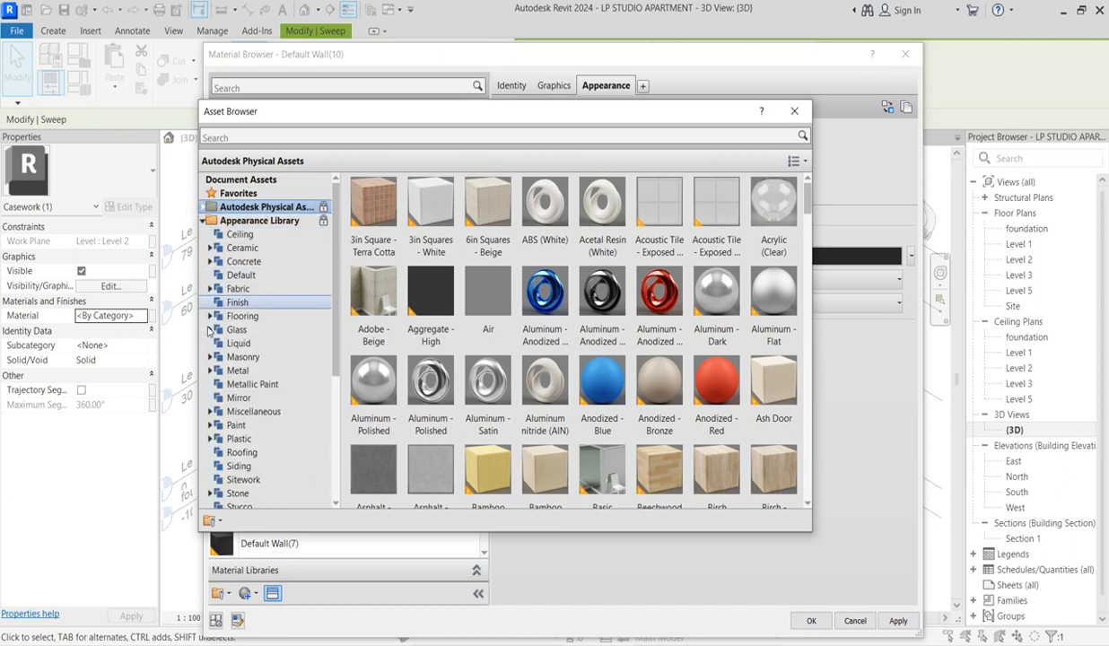
scroll(238, 358, "down", 2)
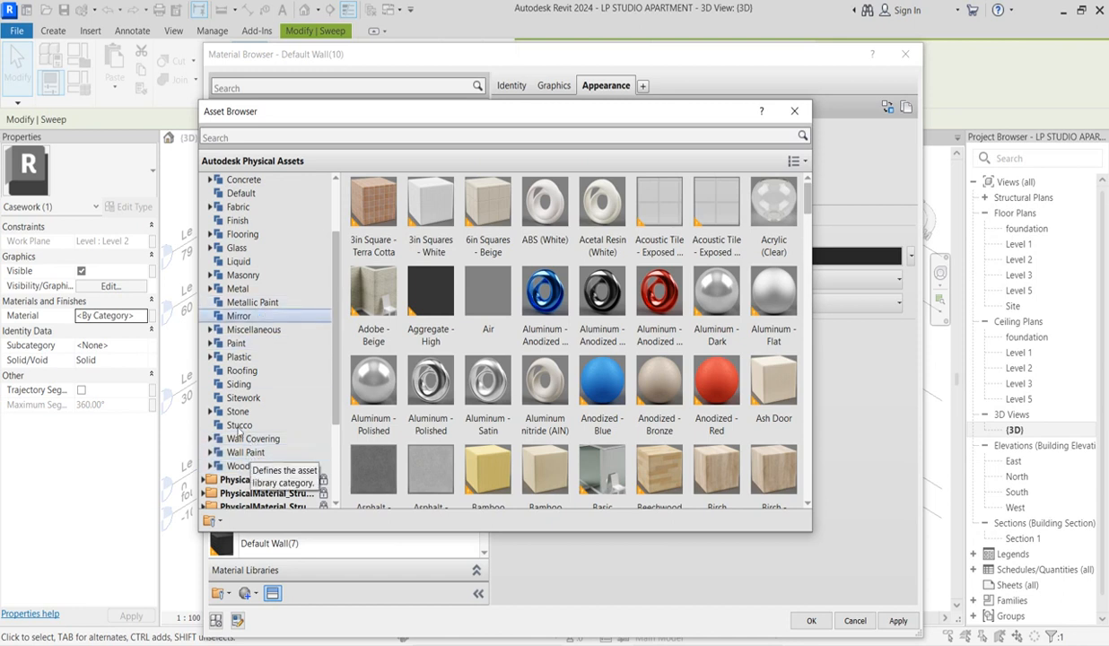
left_click(218, 454)
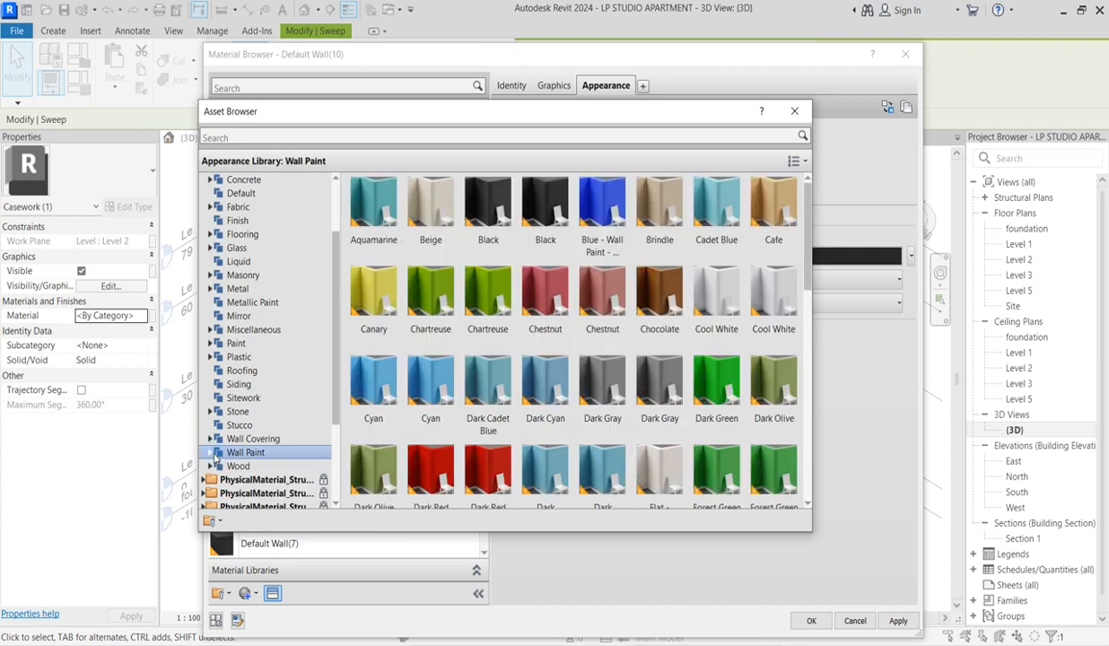
left_click(210, 452)
left_click(244, 466)
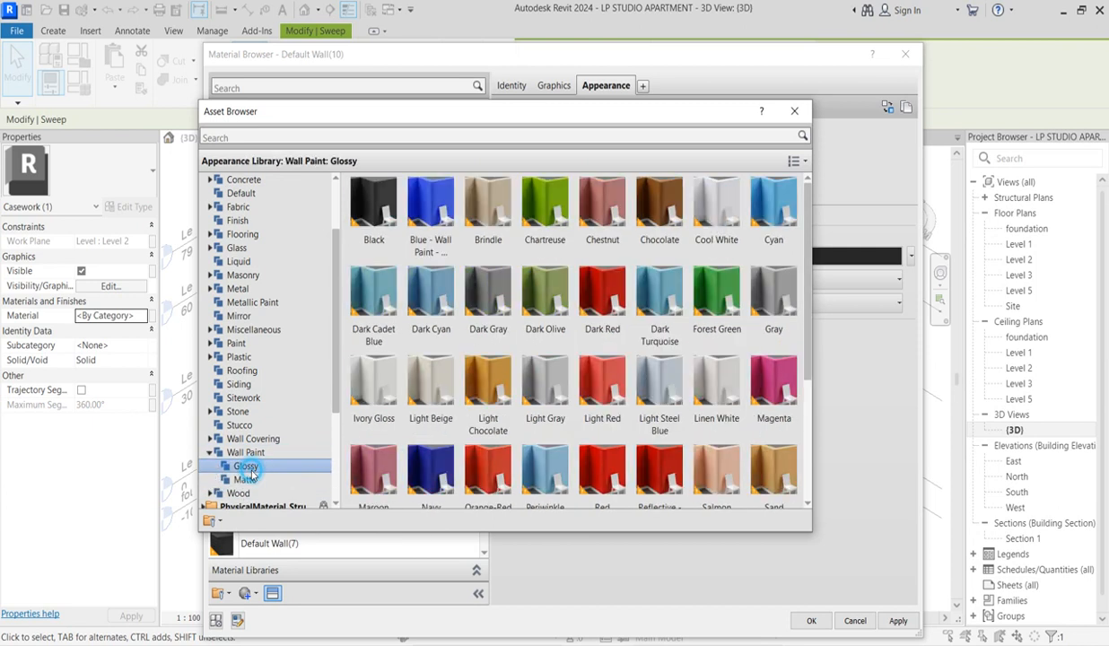
double_click(726, 205)
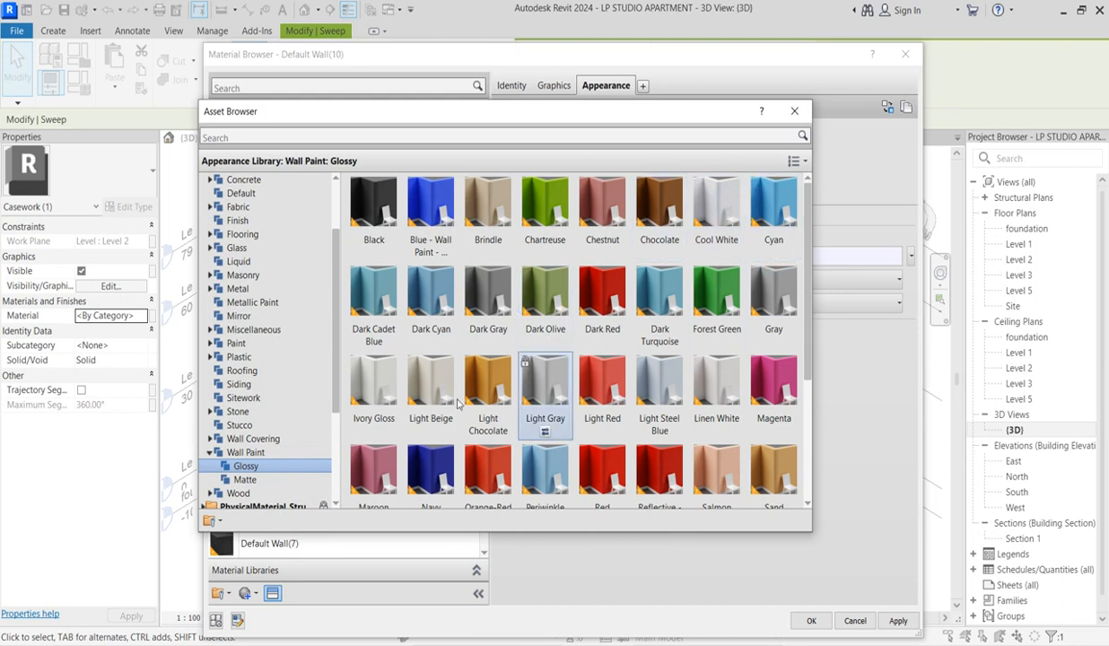
left_click(722, 218)
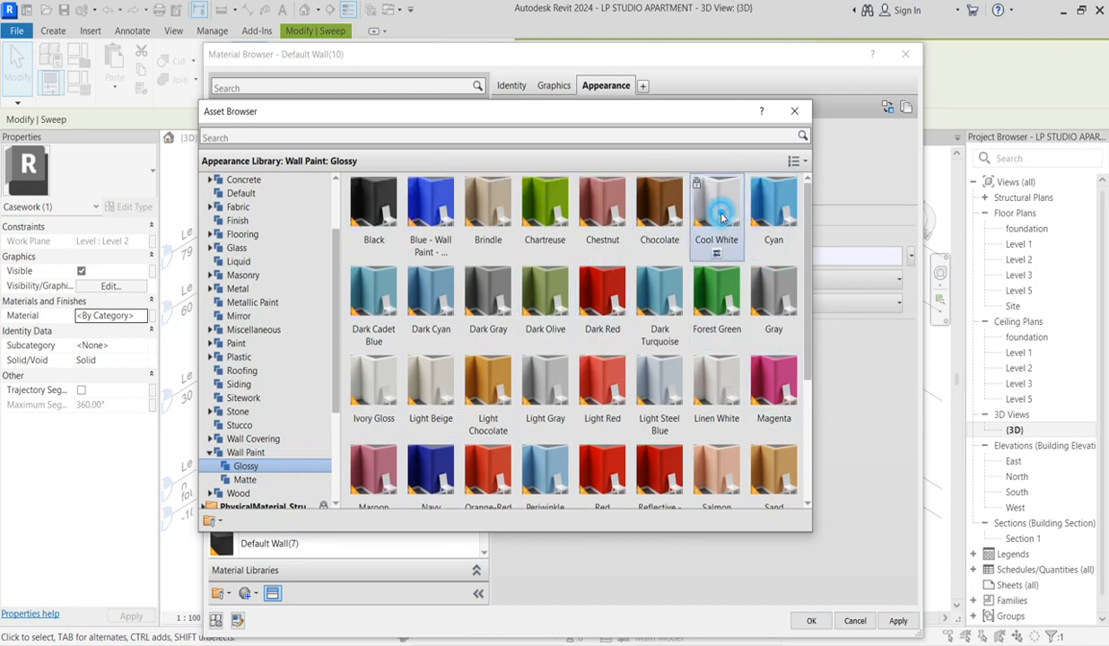
left_click(794, 112)
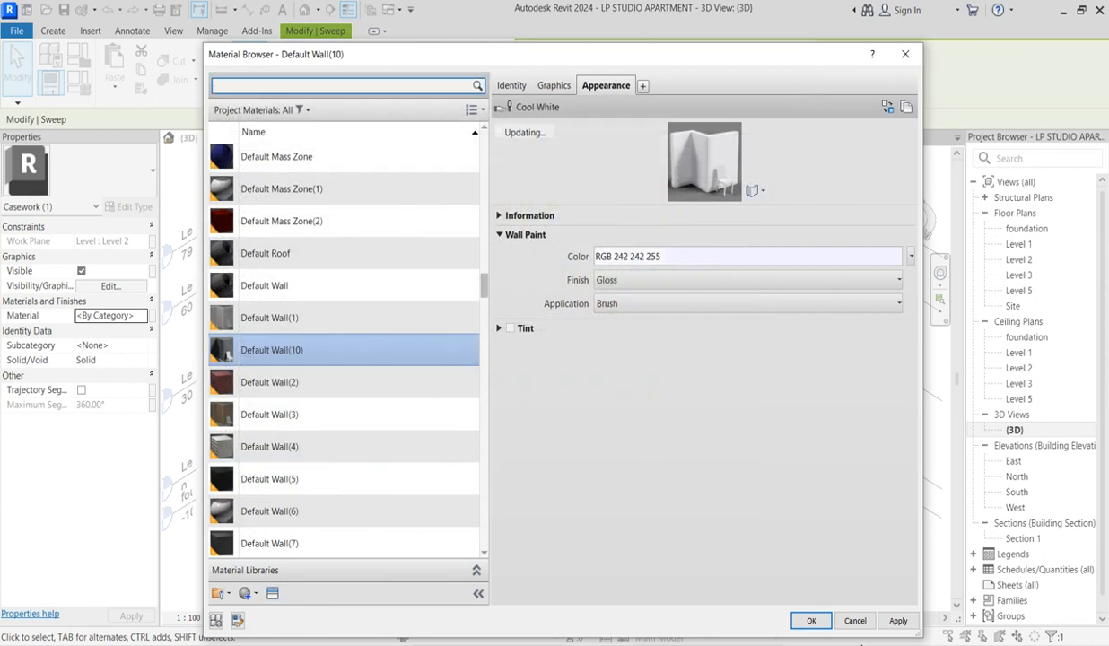
left_click(810, 621)
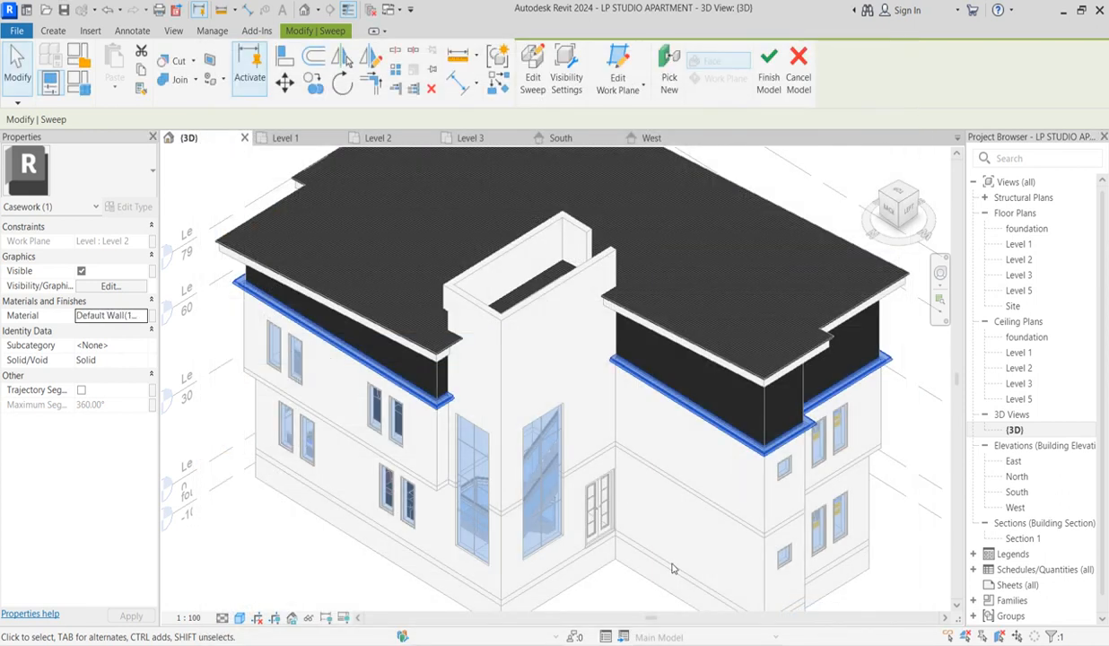
Finish the in-place cornice model and inspect the facade and entrance in 3D.
left_click(670, 466)
scroll(668, 460, "down", 3)
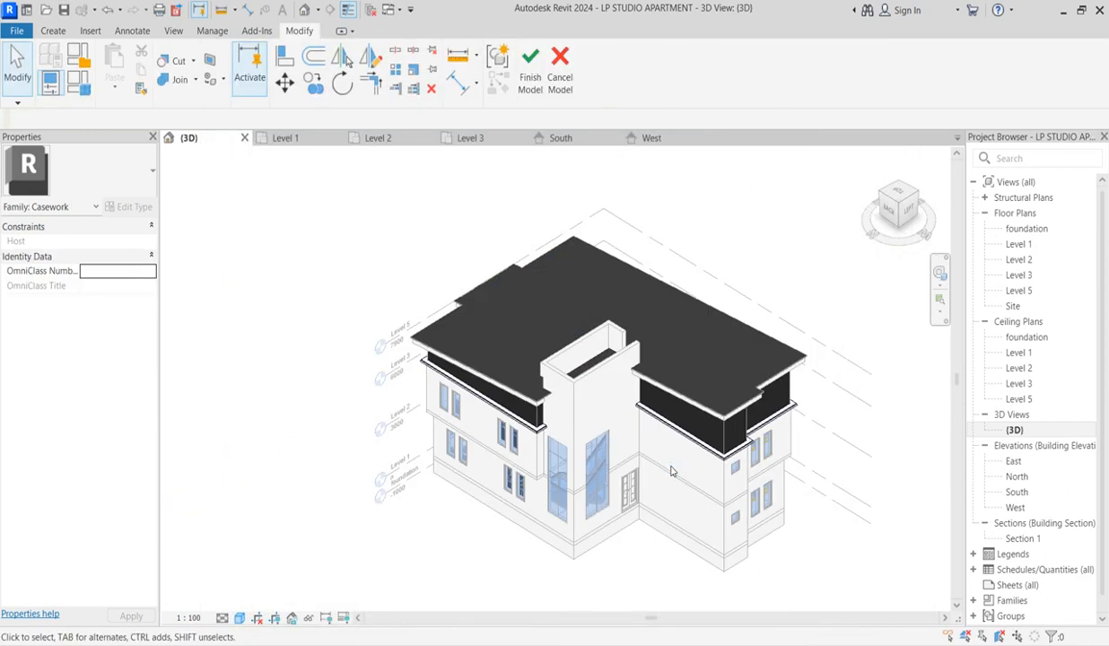
scroll(713, 453, "up", 5)
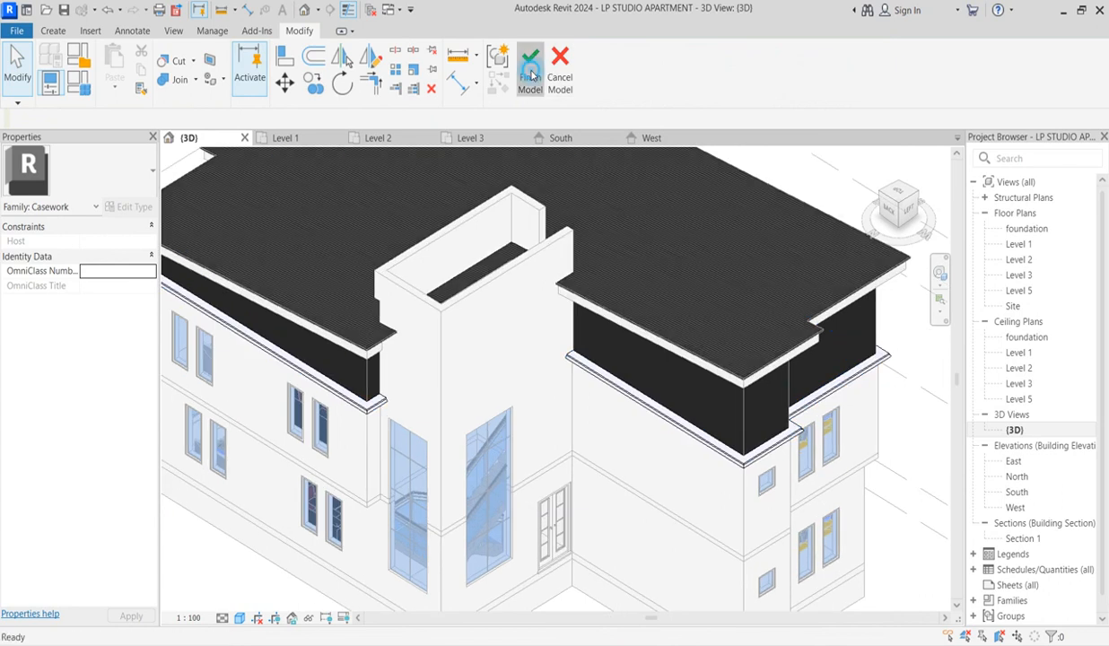
left_click(530, 68)
scroll(492, 491, "down", 3)
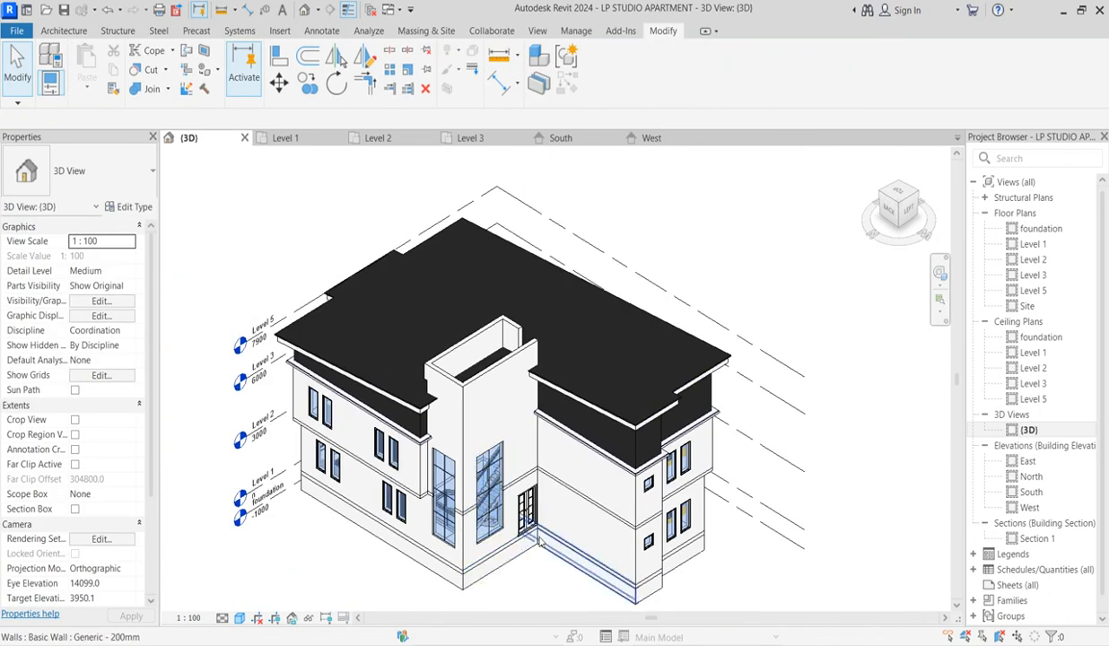
scroll(544, 532, "up", 3)
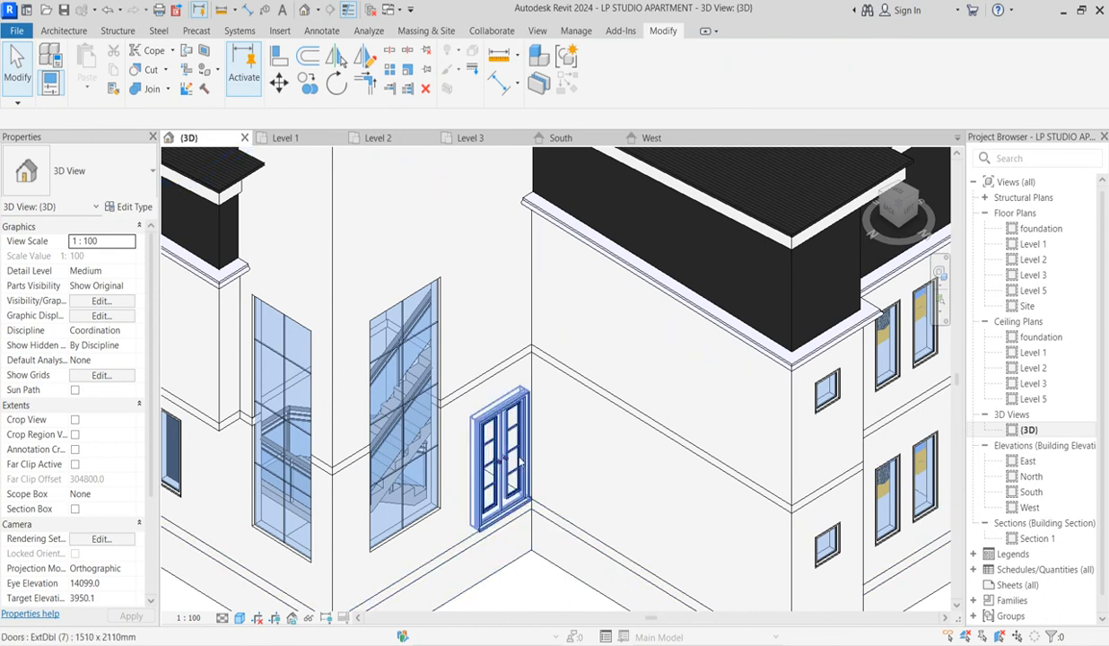
scroll(517, 463, "down", 3)
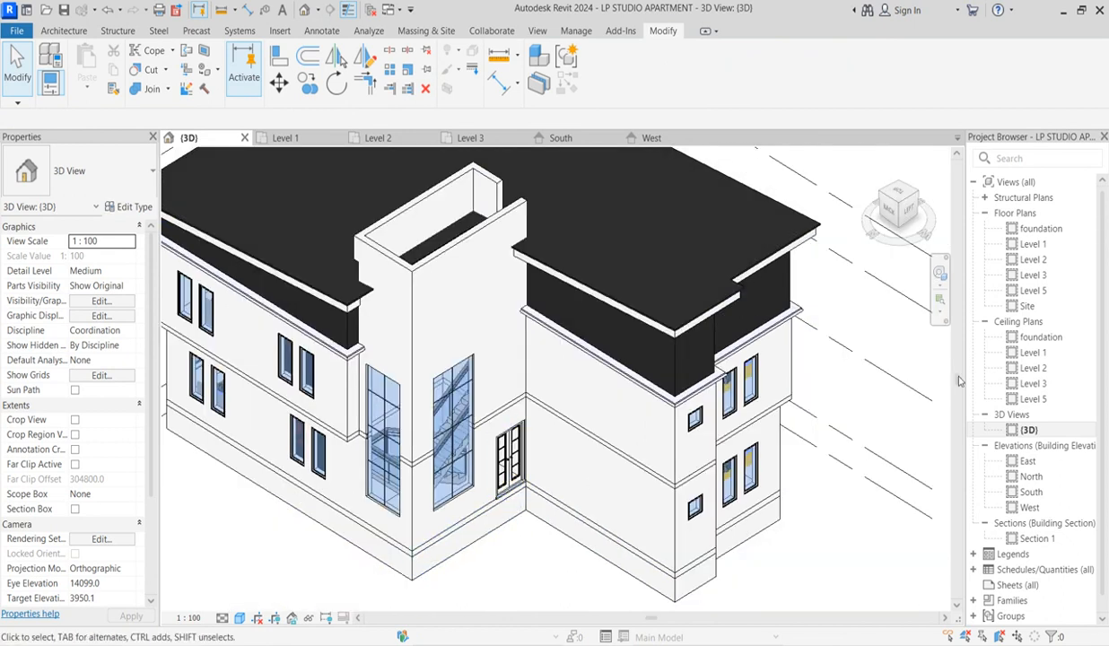
Open the building's North elevation.
double_click(1031, 491)
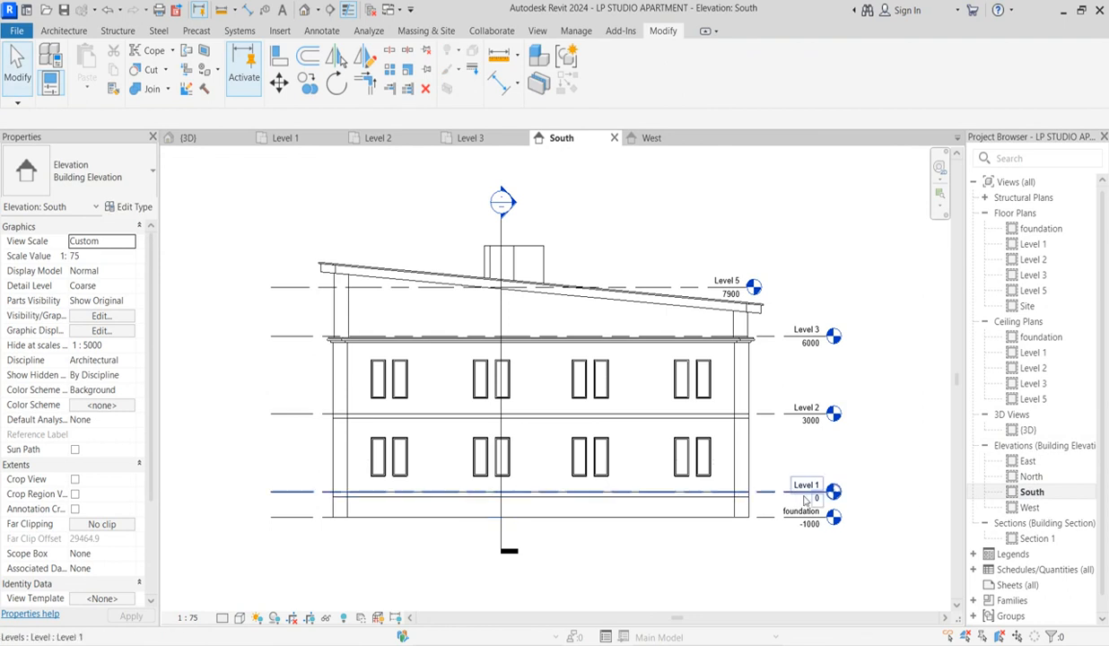
left_click(1032, 476)
double_click(1032, 477)
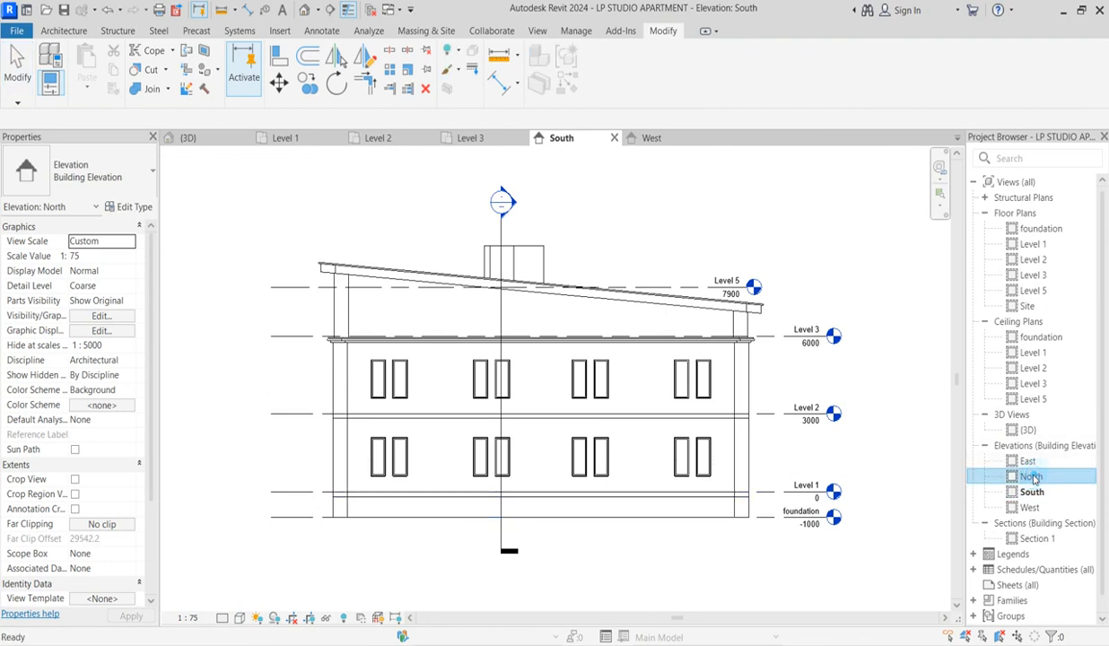
scroll(587, 507, "up", 2)
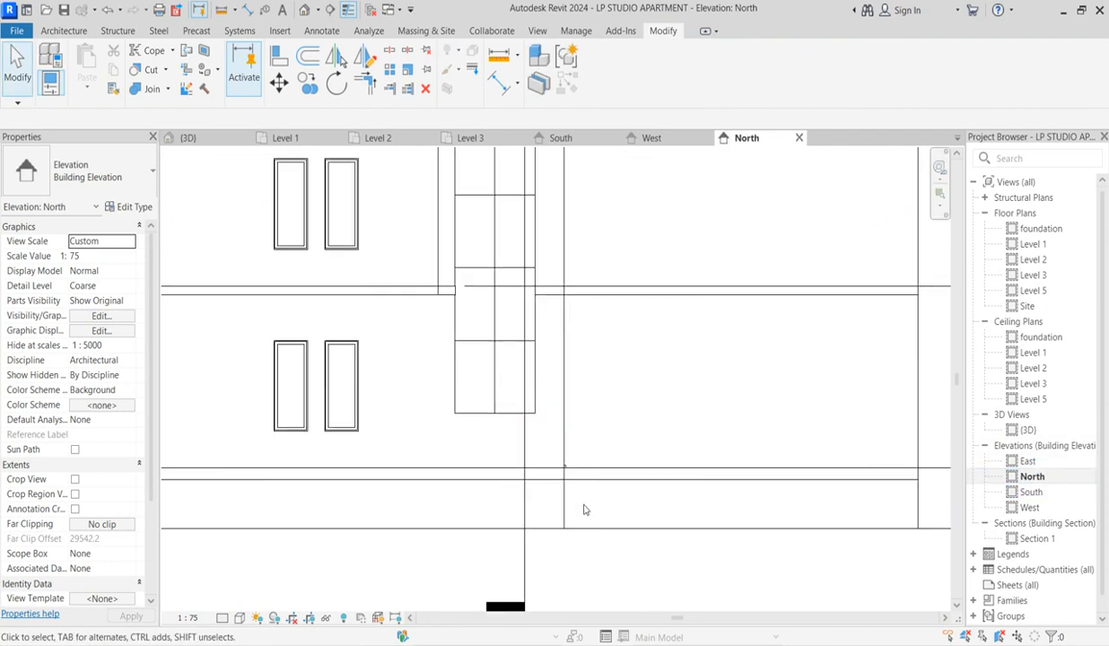
scroll(588, 502, "down", 4)
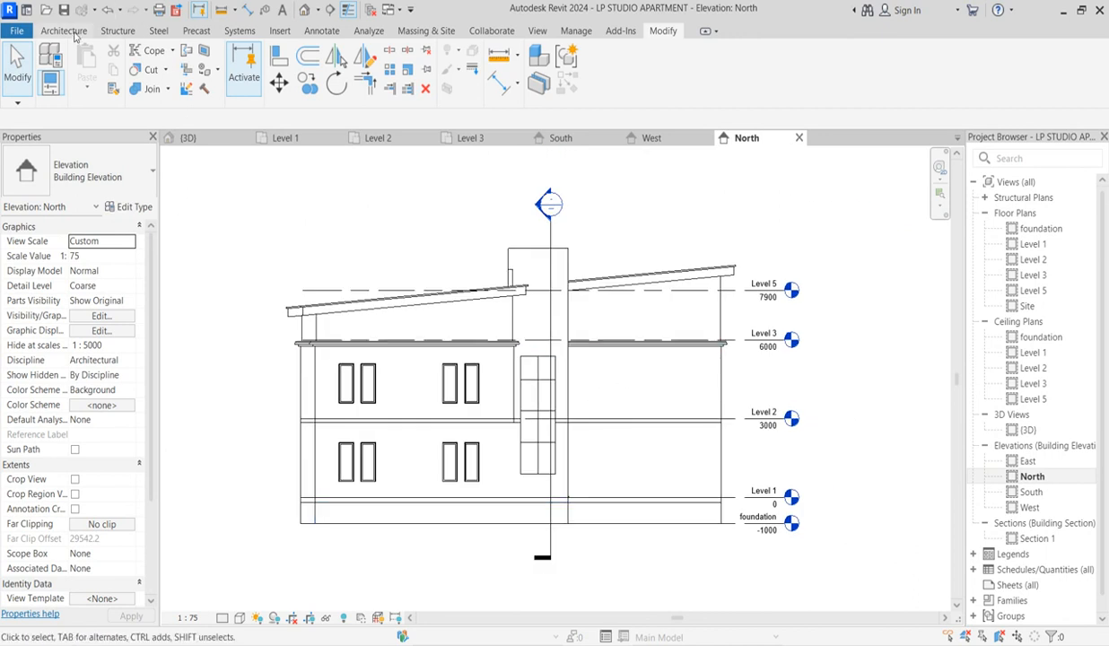
Create an in-place component in the Casework category and name it STEPS.
left_click(72, 32)
left_click(158, 74)
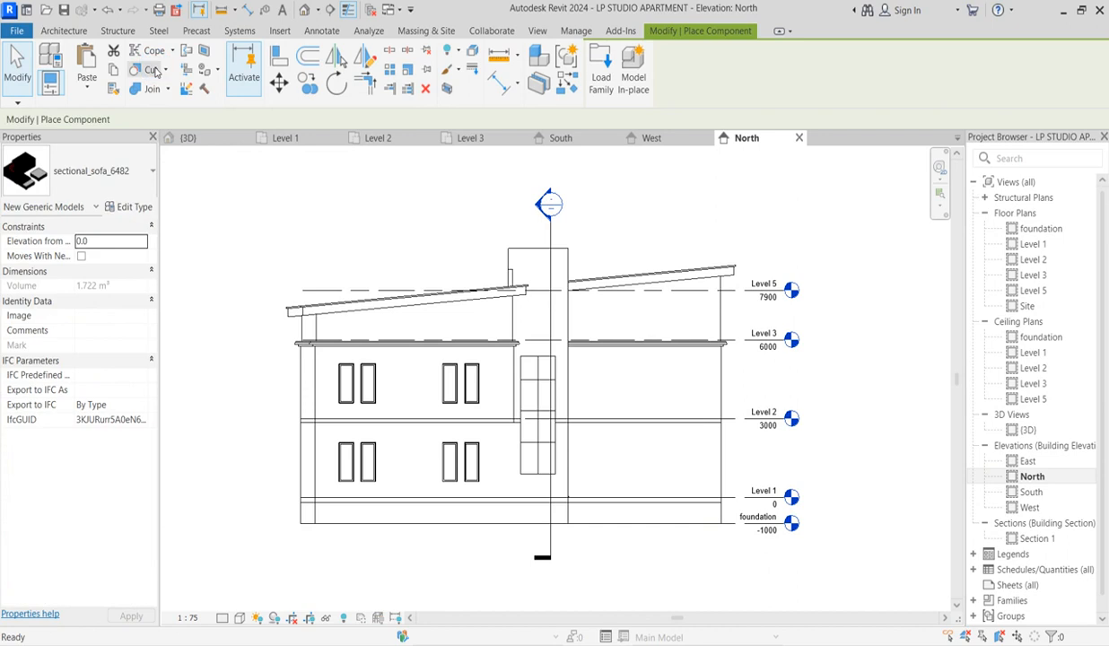
left_click(639, 79)
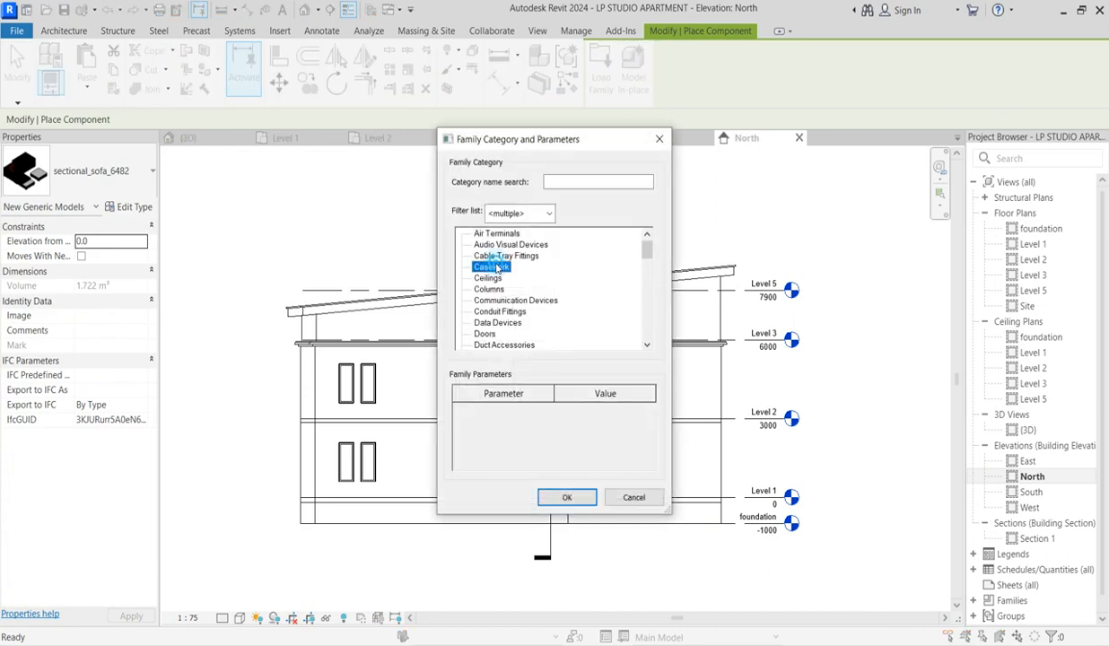
left_click(565, 498)
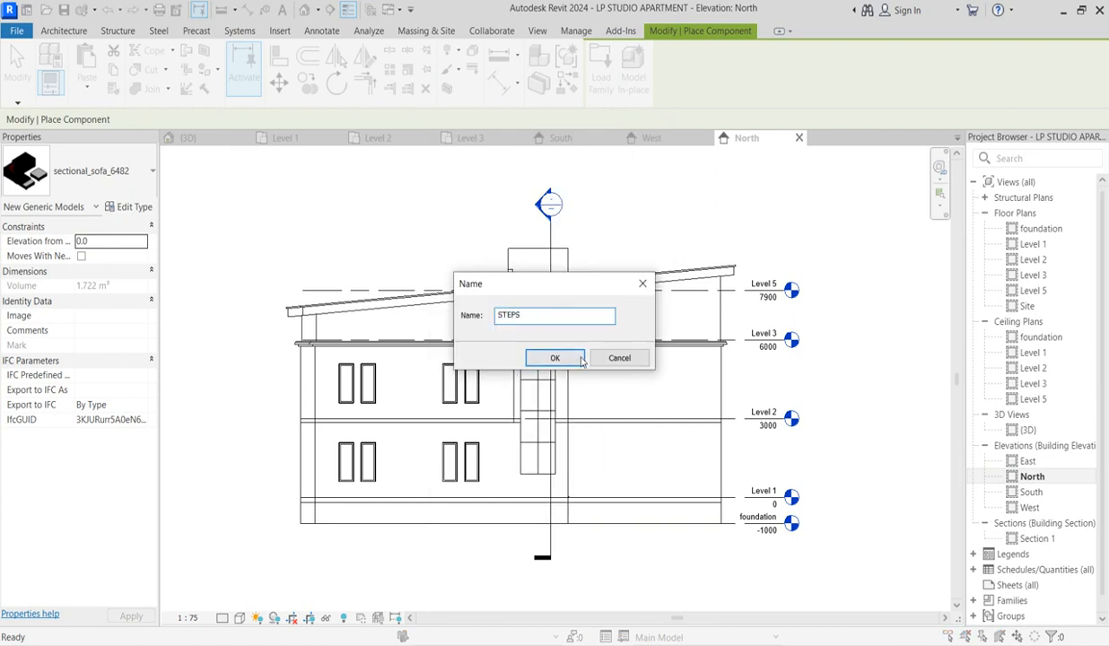
left_click(578, 358)
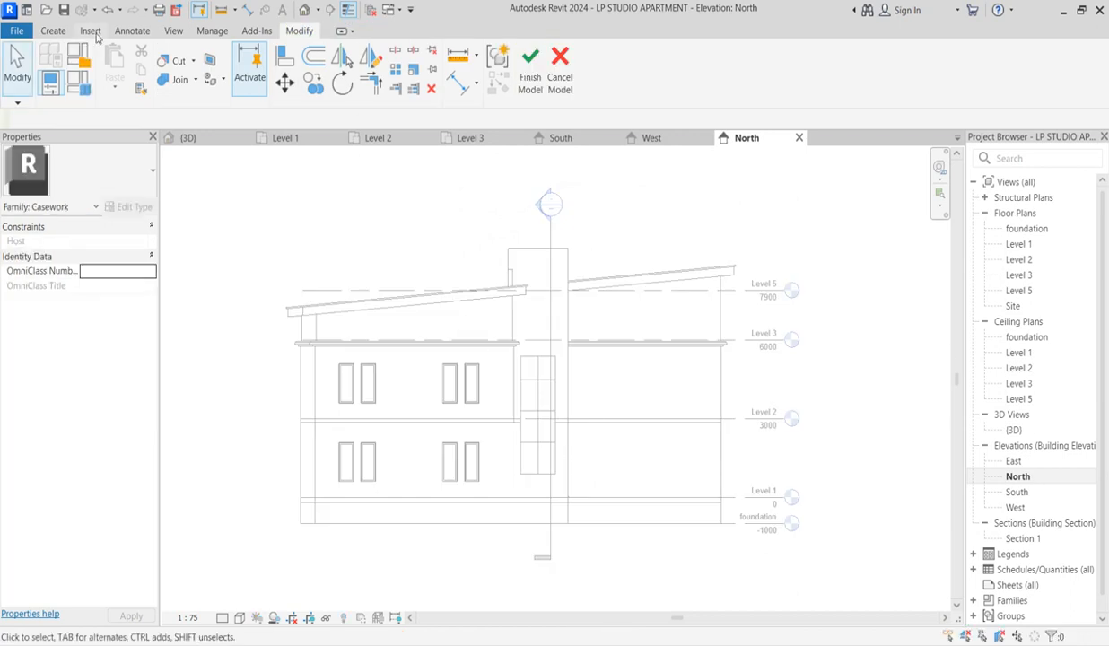
Start an extrusion and pick the wall face near the stair tower's base as its work plane.
left_click(56, 31)
left_click(117, 67)
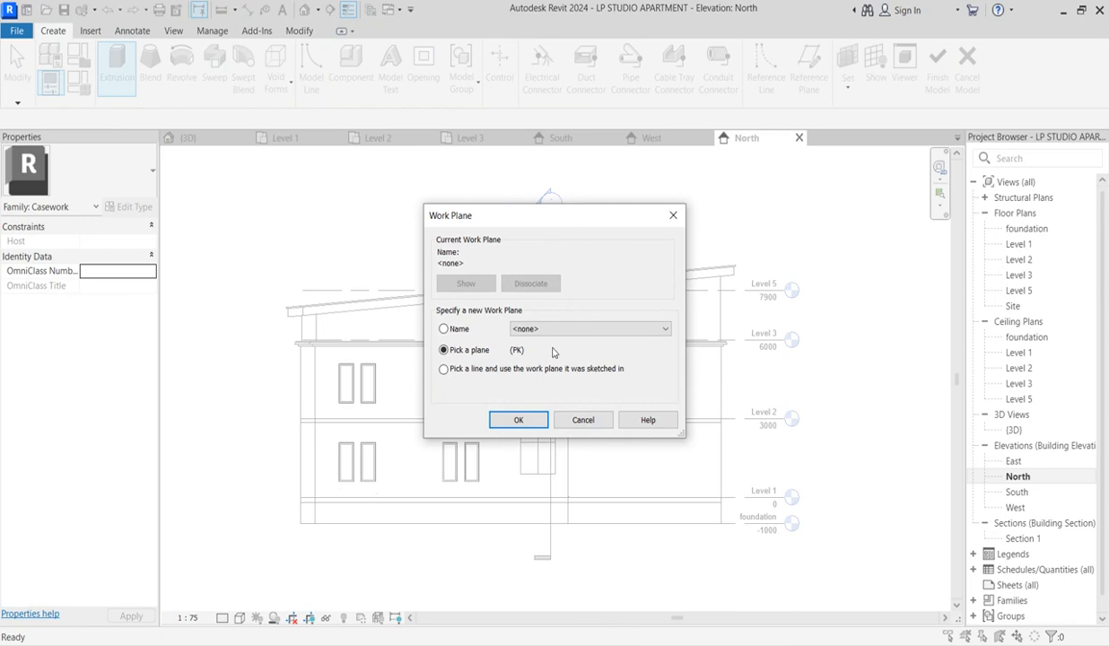
left_click(510, 419)
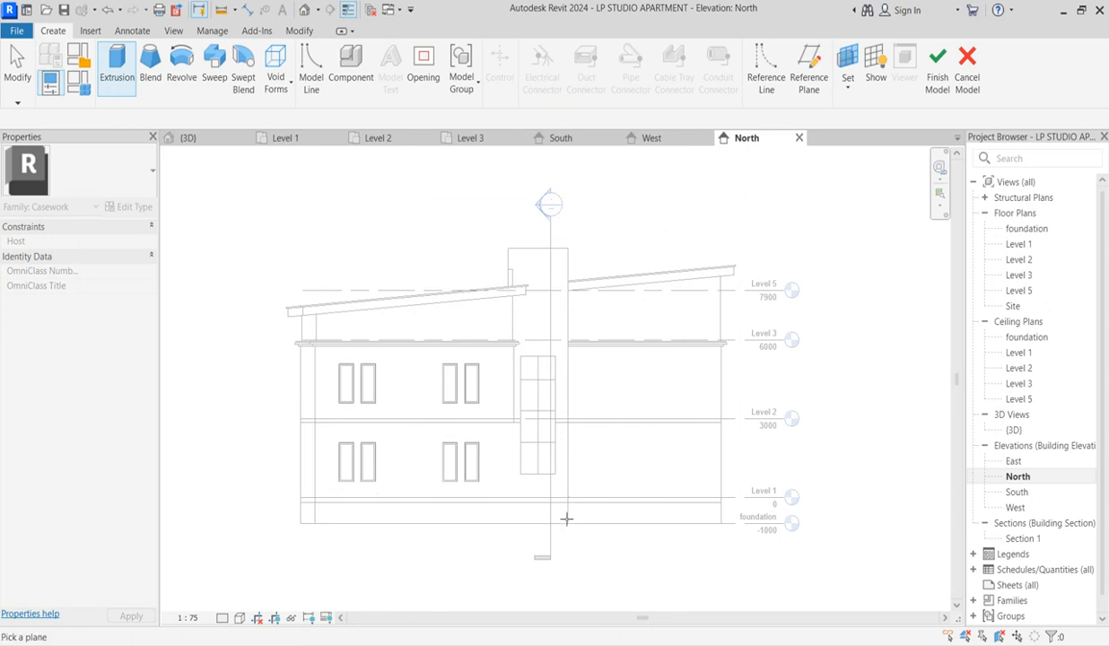
left_click(559, 509)
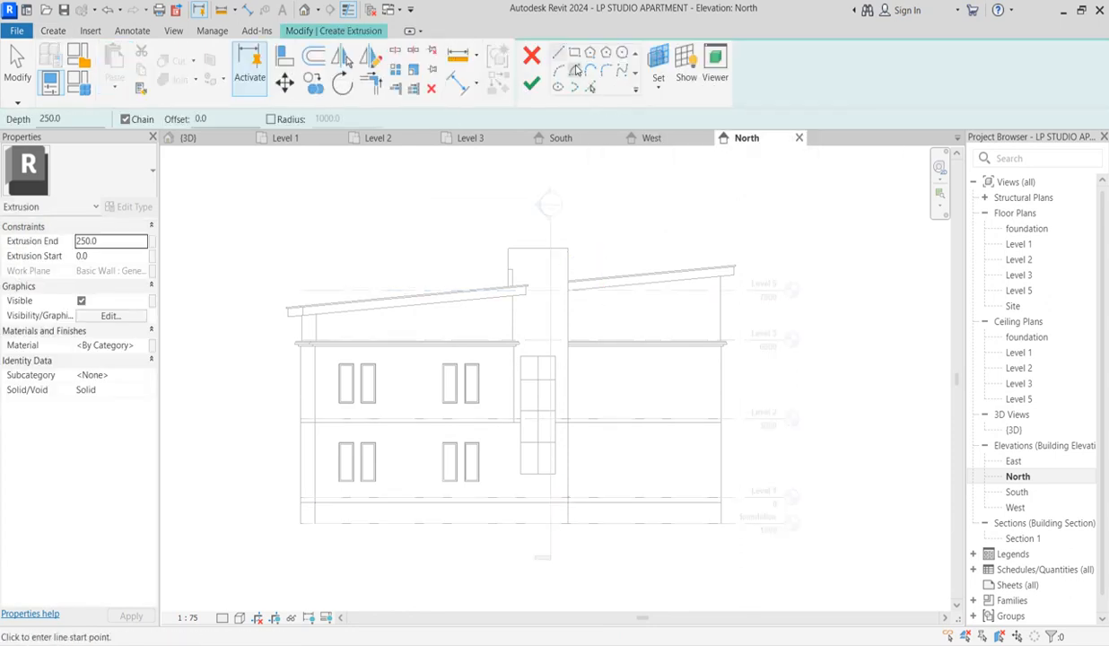
Sketch a vertical line from the plinth's upper edge to foundation level at the tower edge, plus a horizontal base line about 1400 mm long.
scroll(571, 523, "up", 4)
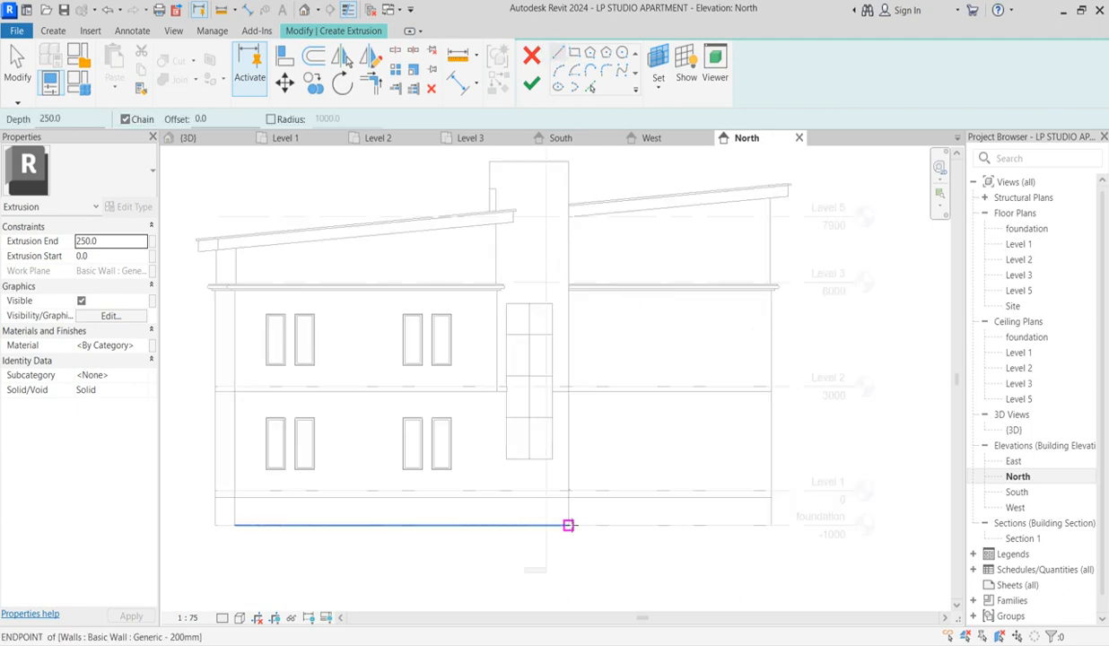
left_click(572, 472)
left_click(572, 537)
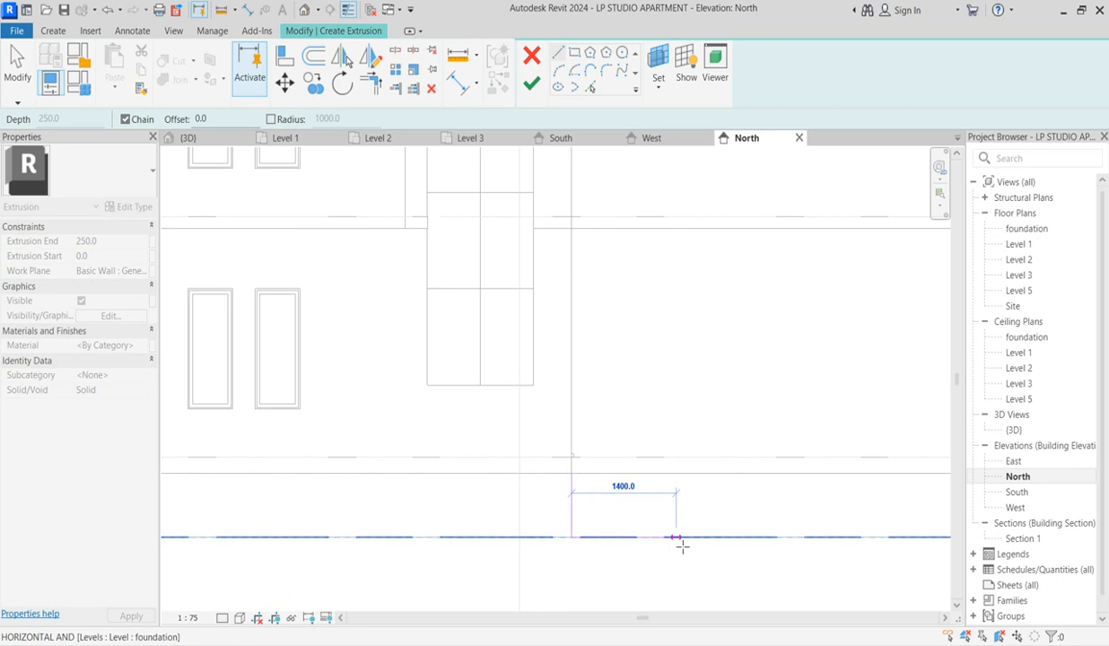
left_click(676, 538)
key("Escape")
key("Escape")
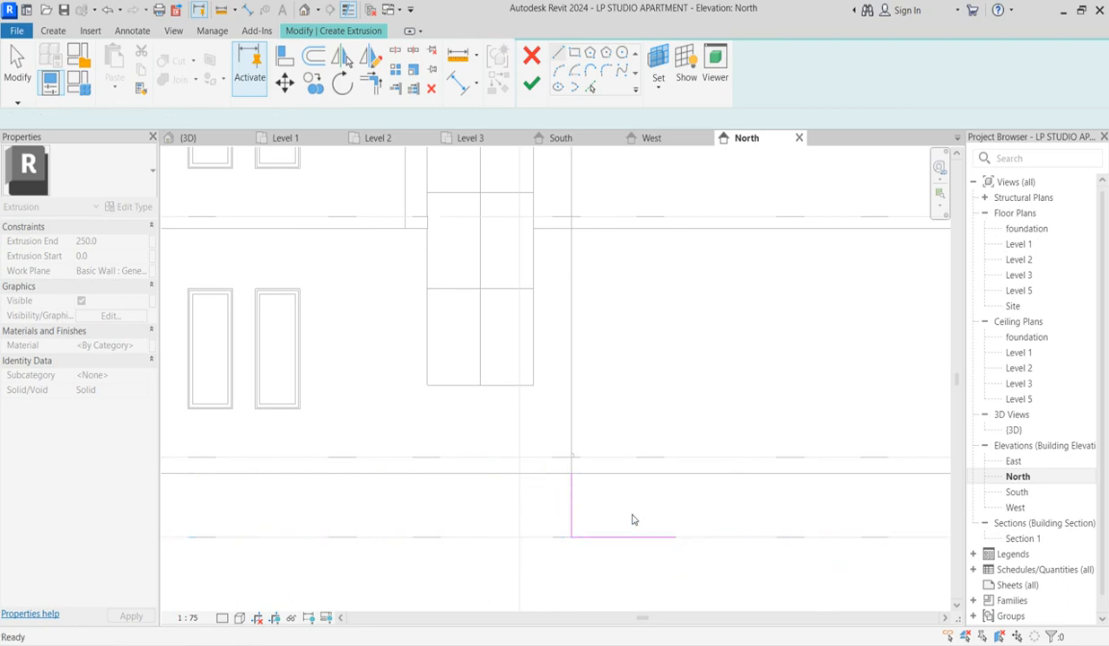
Sketch the first step from the upper end of the vertical line, with a tread about 300 mm long and a 150 mm riser.
key("l")
key("i")
left_click(571, 472)
left_click(593, 473)
scroll(601, 491, "up", 2)
scroll(600, 492, "up", 1)
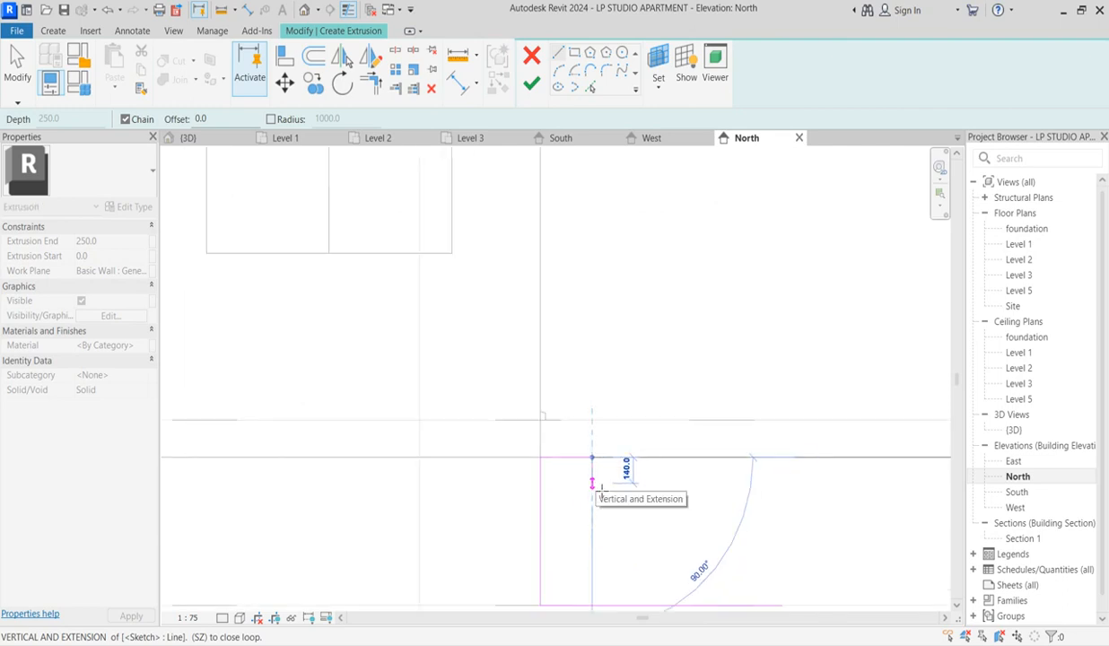
type("150")
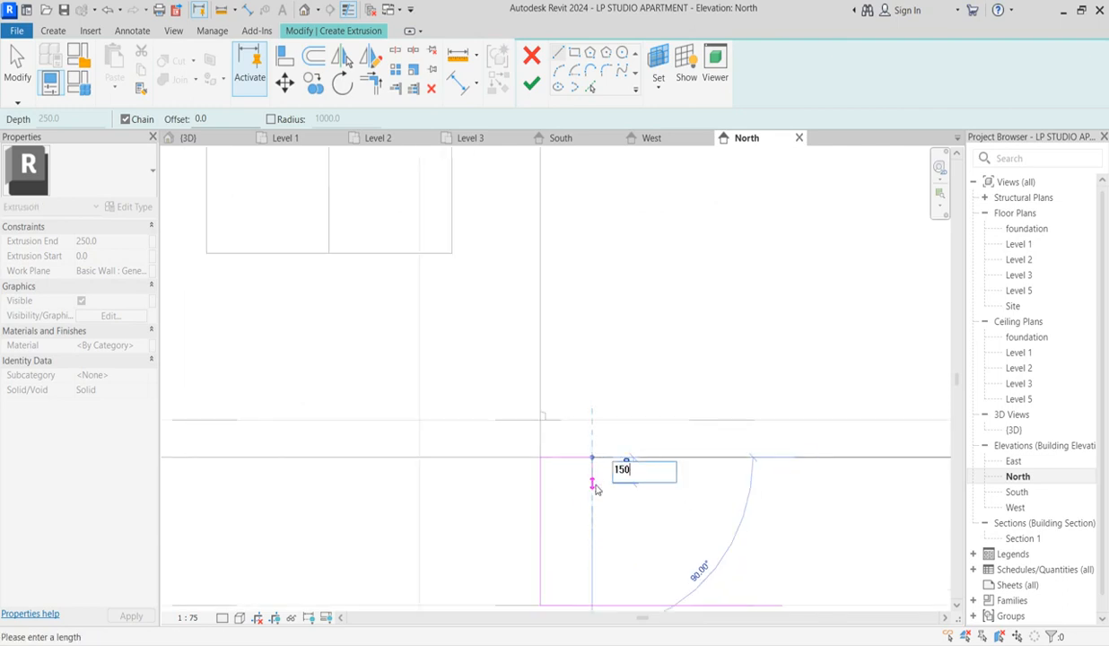
key("Return")
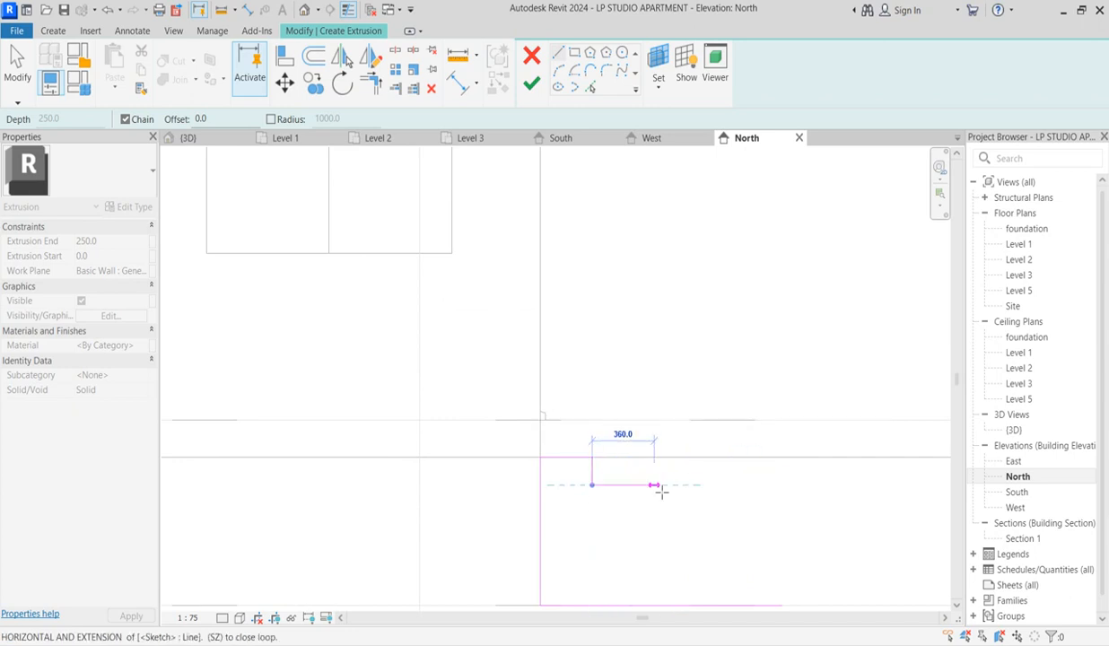
key("Escape")
key("Escape")
Copy the tread-and-riser pair five times in a row, end to end, down to foundation level.
left_click_drag(624, 493, 573, 452)
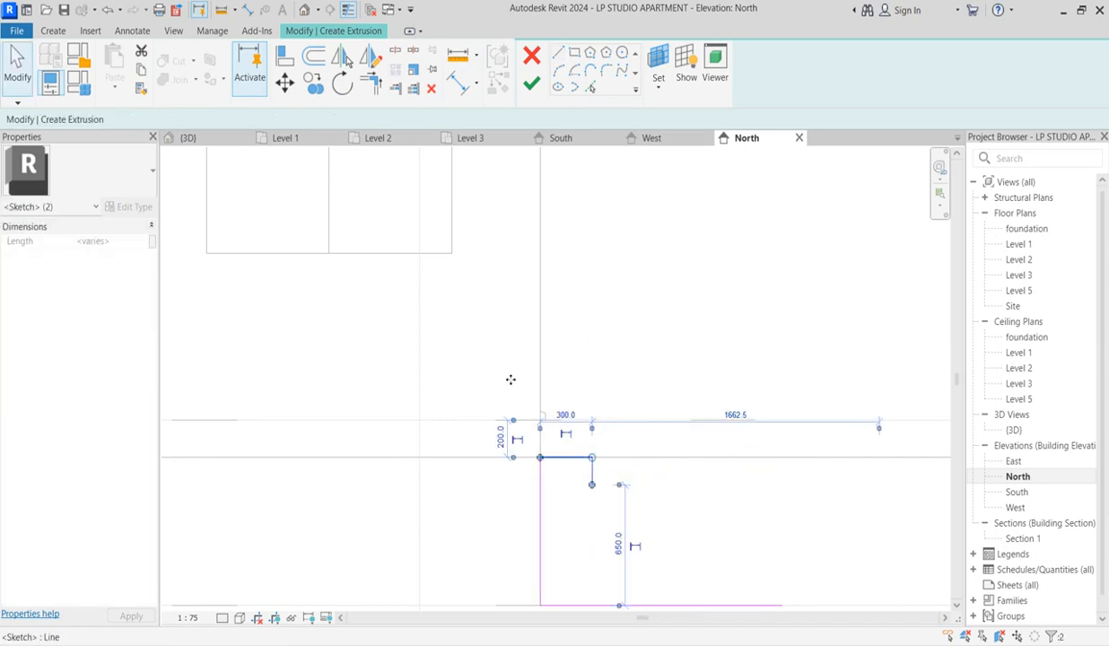
left_click(313, 84)
left_click(539, 458)
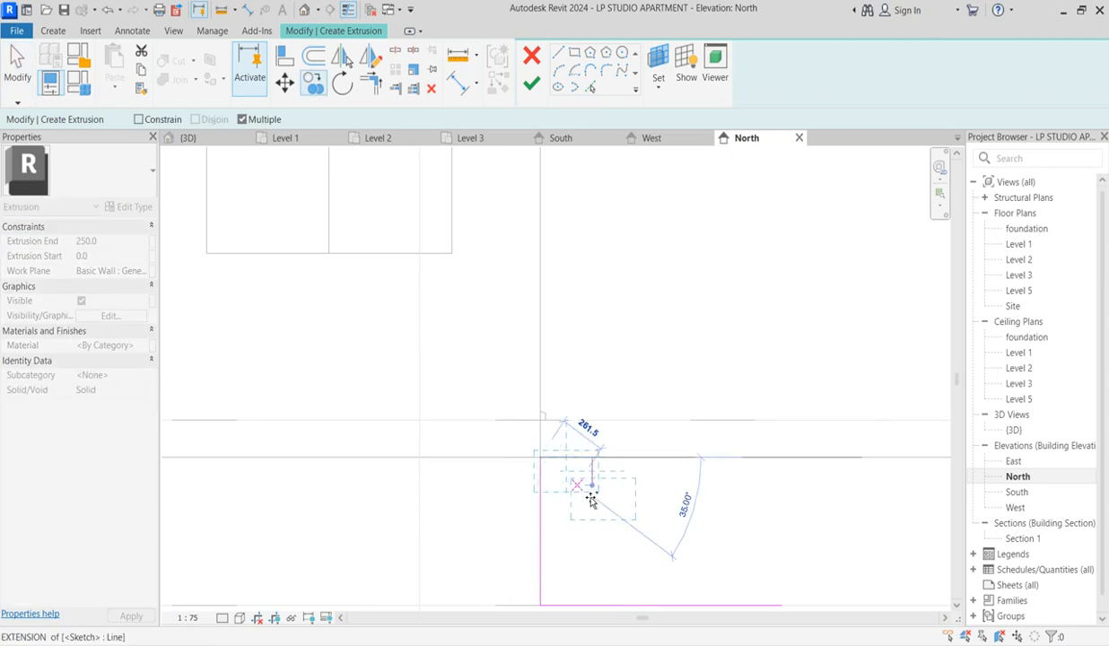
left_click(592, 485)
left_click(645, 513)
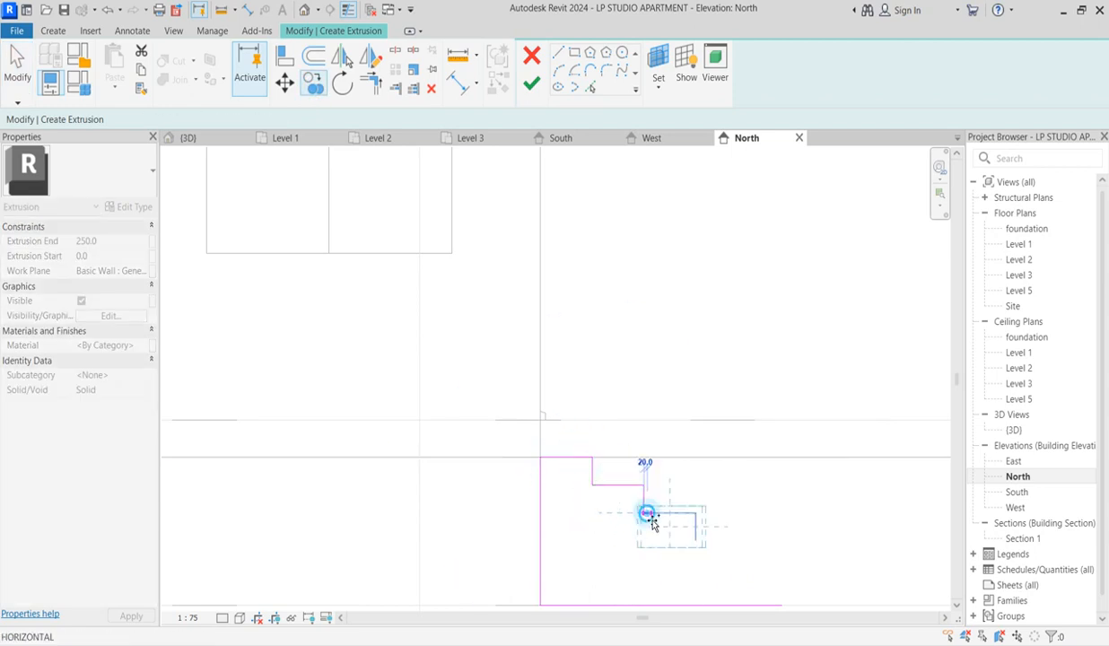
scroll(660, 461, "down", 2)
left_click(674, 500)
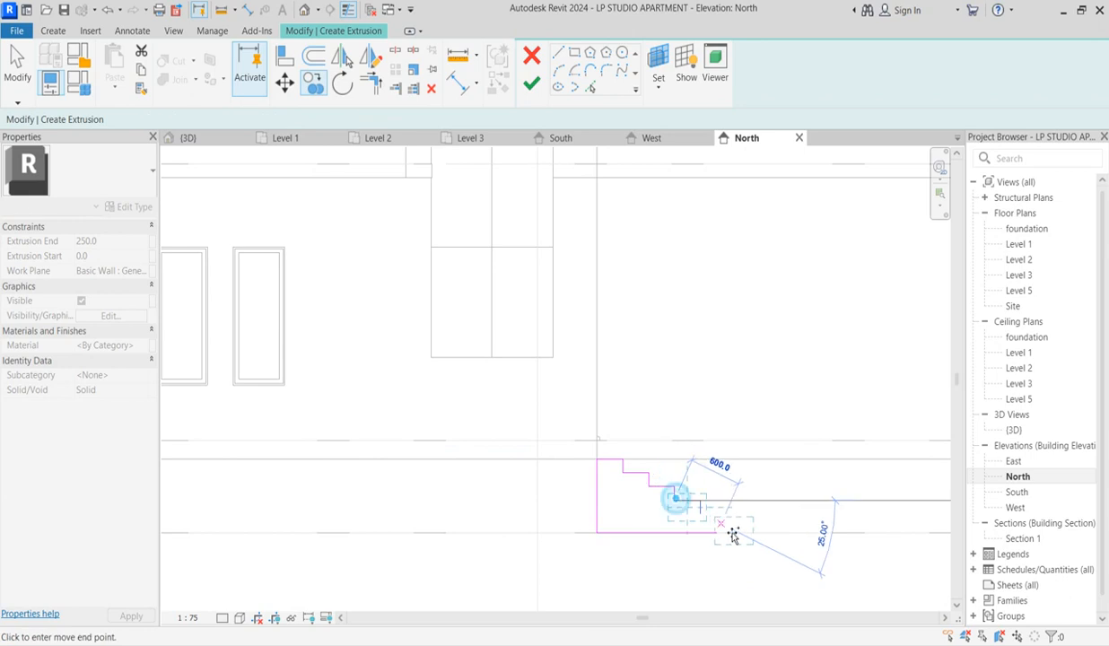
left_click(701, 513)
left_click(727, 528)
key("Escape")
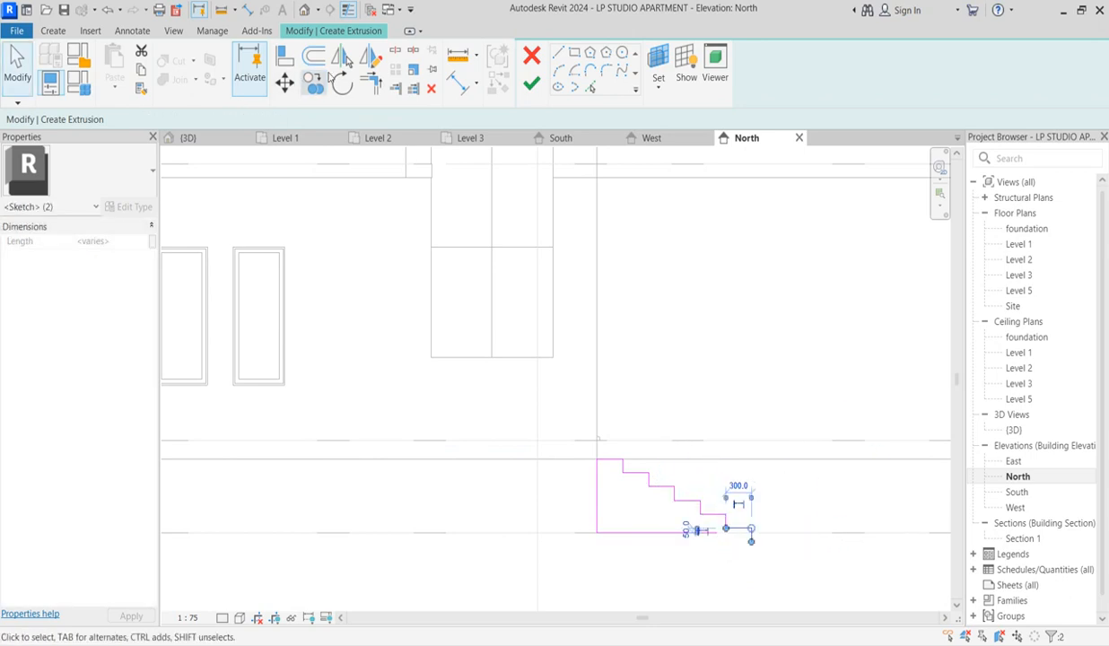
Join the base line to the fifth step's riser at a corner and delete the surplus lowest tread and riser.
left_click(373, 84)
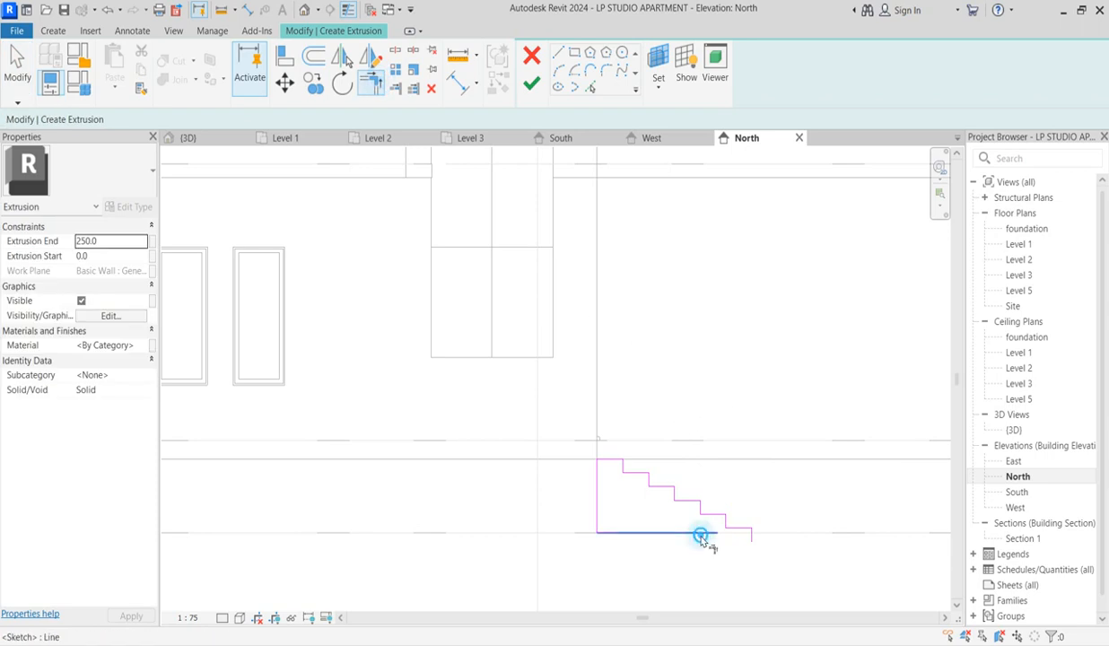
left_click(723, 522)
key("Escape")
scroll(763, 538, "up", 2)
left_click_drag(780, 547, 733, 507)
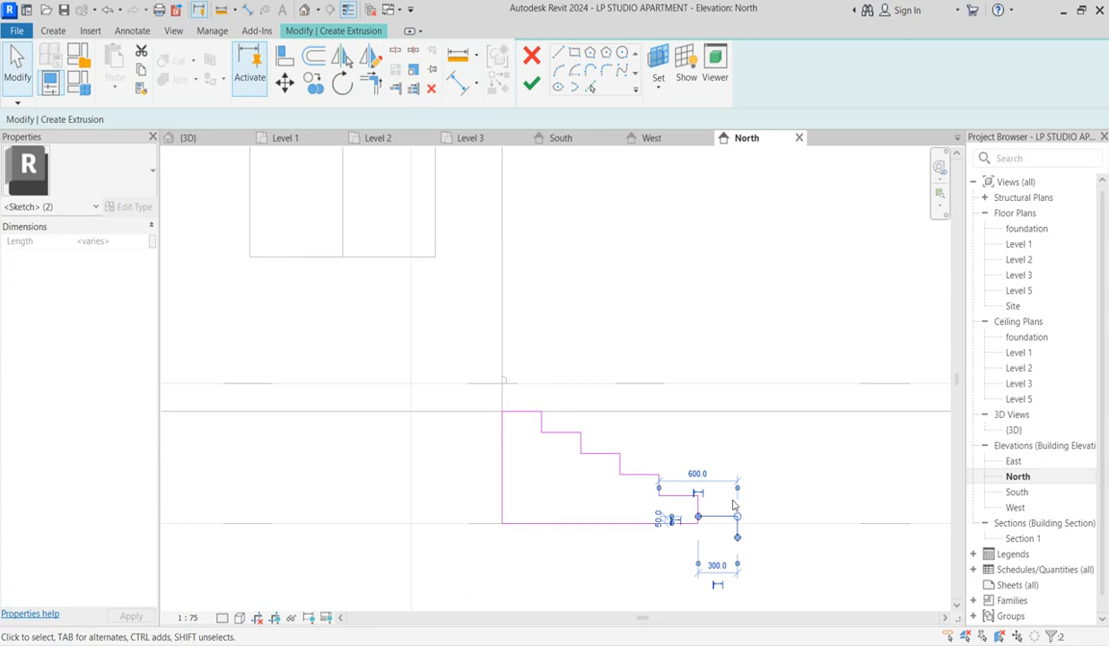
key("Delete")
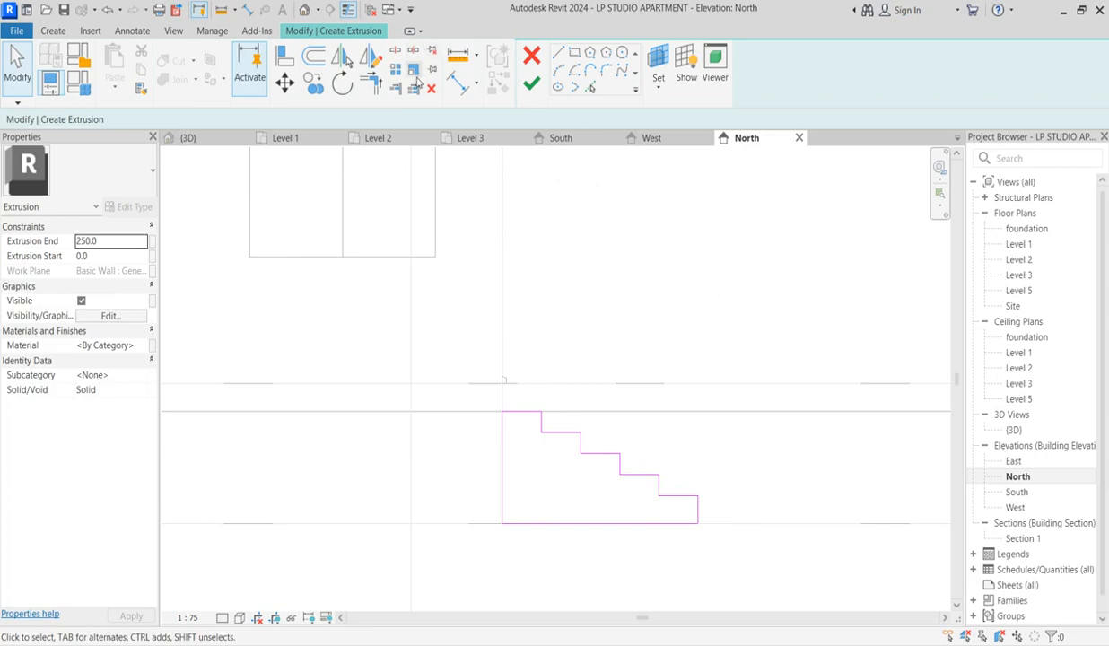
Place a chain of aligned dimensions beside the stair profile, covering all five treads and the base line.
left_click(449, 83)
key("d")
key("i")
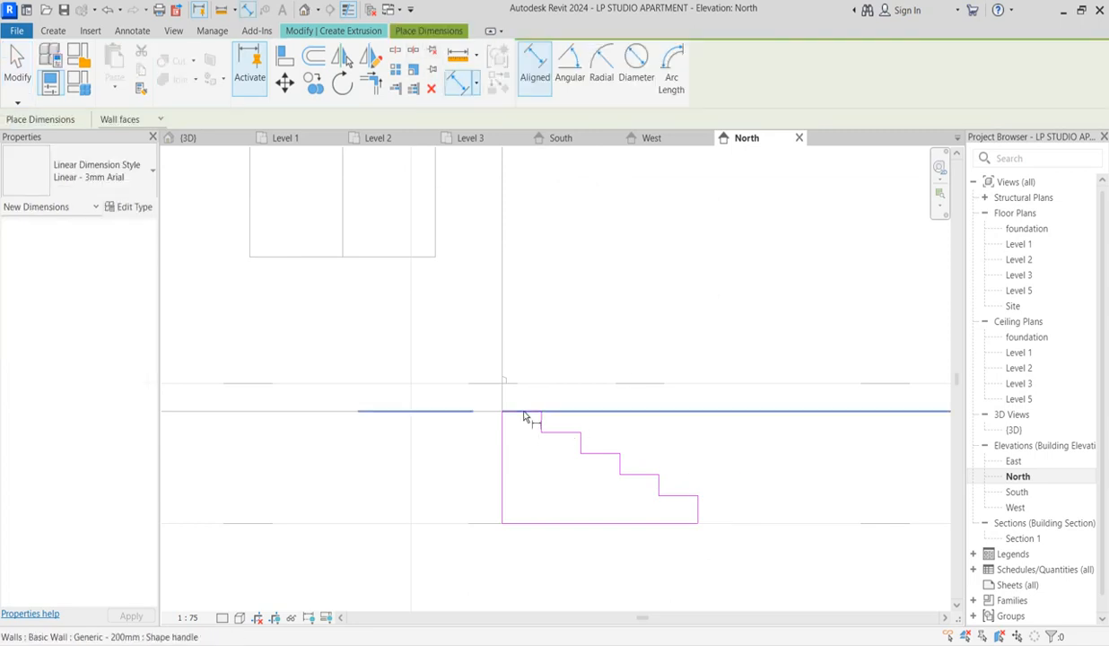
scroll(525, 417, "up", 3)
left_click(520, 401)
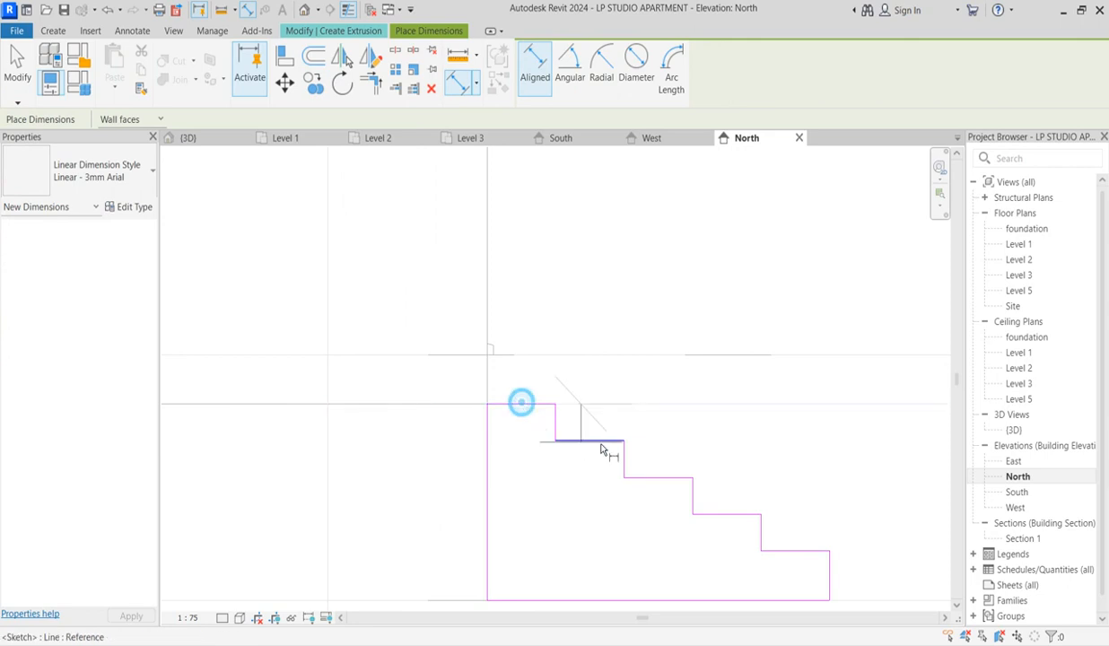
left_click(589, 441)
left_click(646, 477)
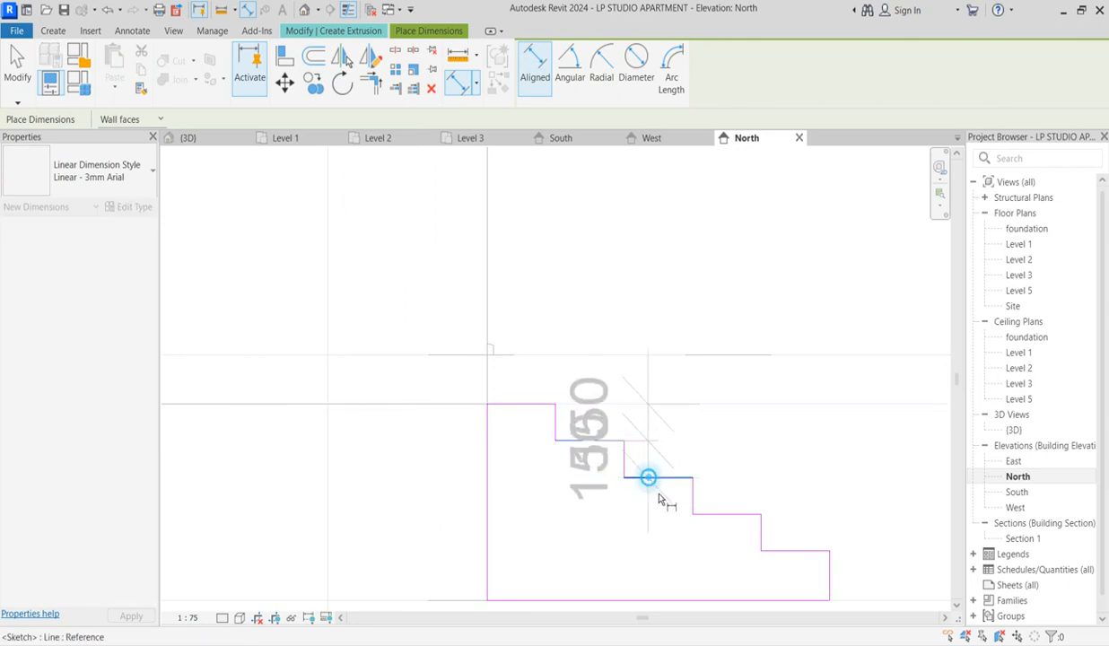
left_click(733, 515)
left_click(794, 551)
left_click(817, 600)
scroll(574, 416, "down", 2)
left_click(864, 456)
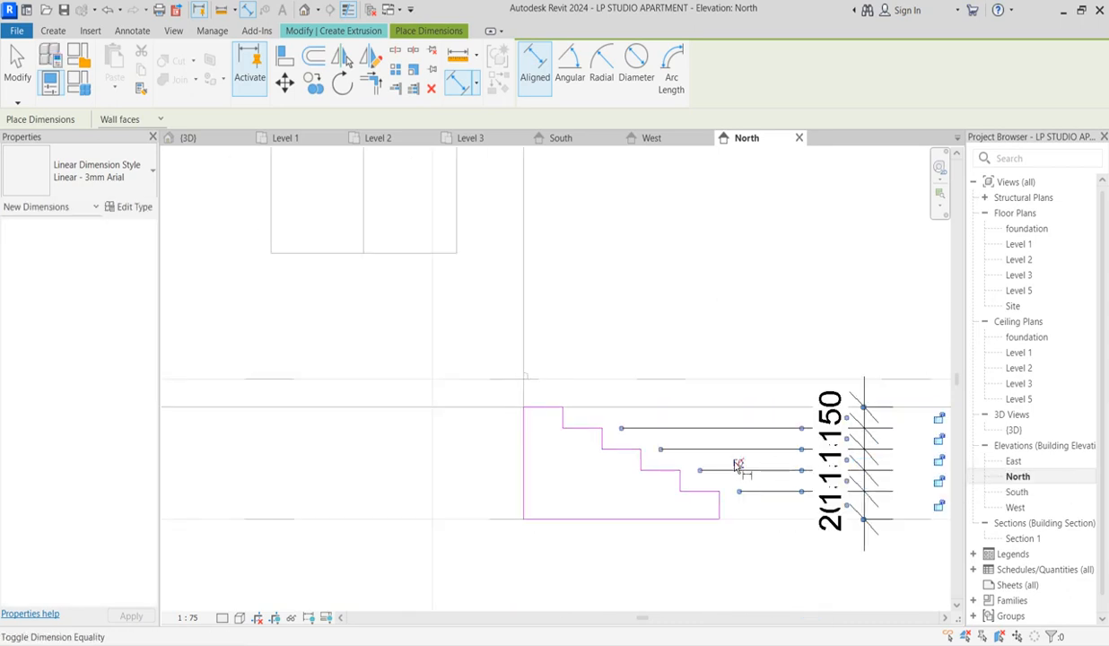
Apply the equality constraint to the dimension chain so all risers share the same height.
left_click(737, 464)
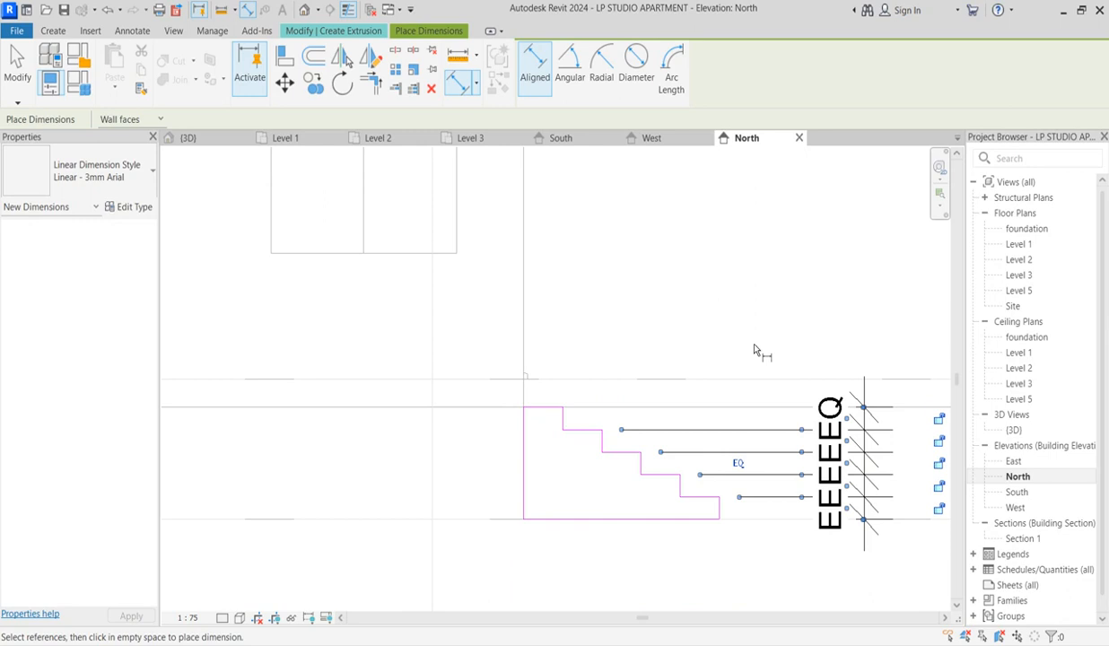
key("Escape")
key("Escape")
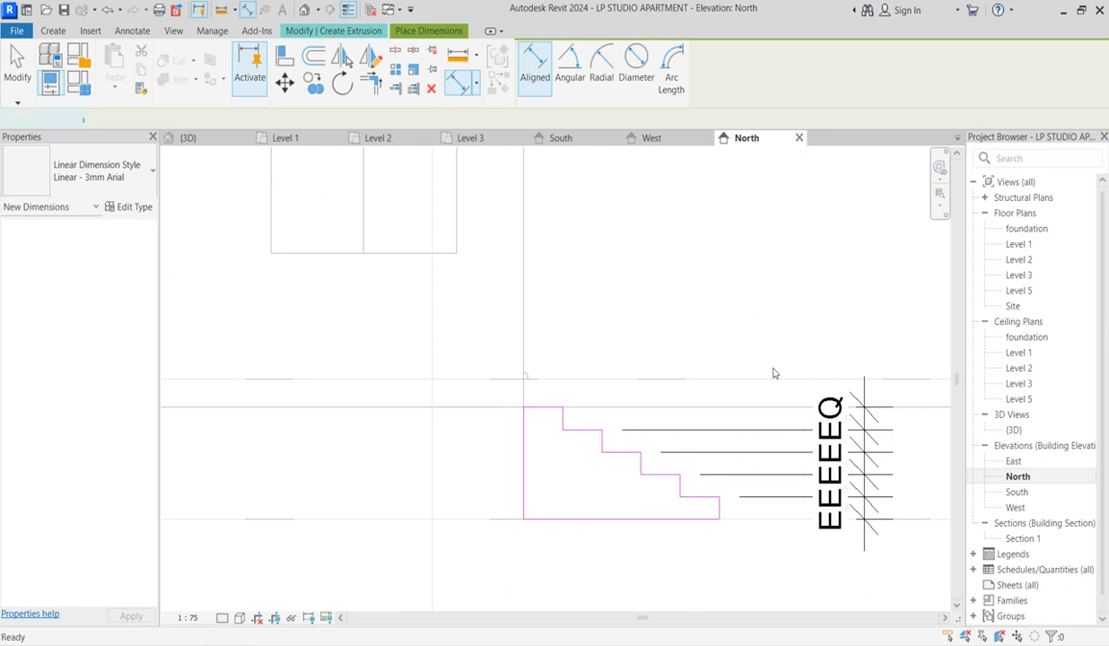
Set the riser dimension chain's equality display to Value and move its uppermost text clear of the others.
left_click(864, 447)
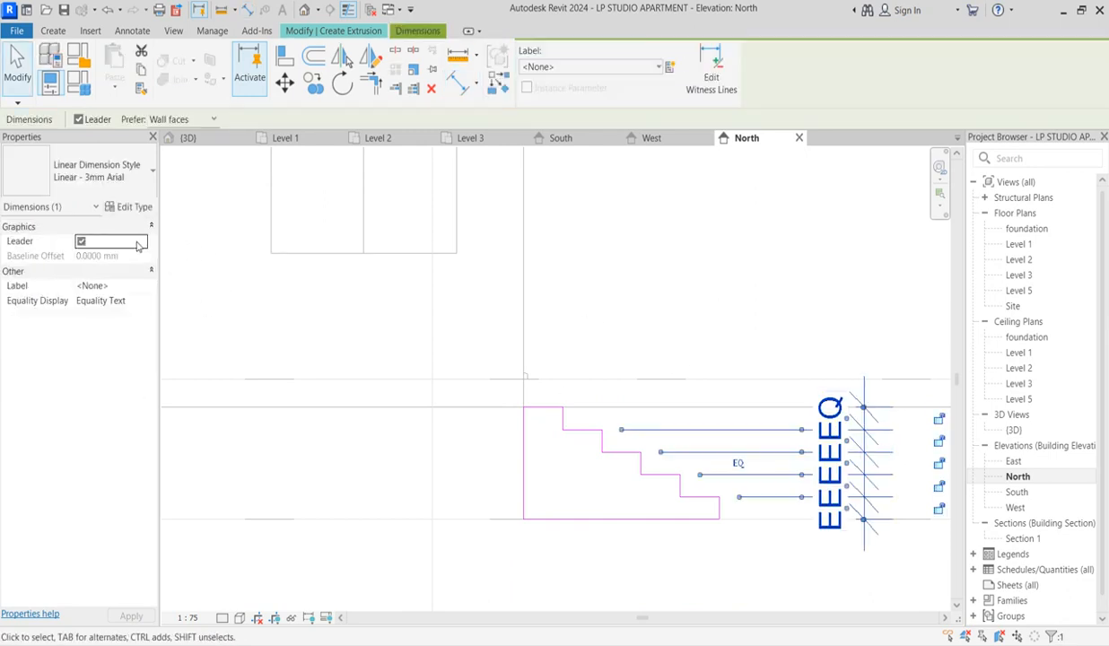
left_click(137, 299)
left_click(141, 300)
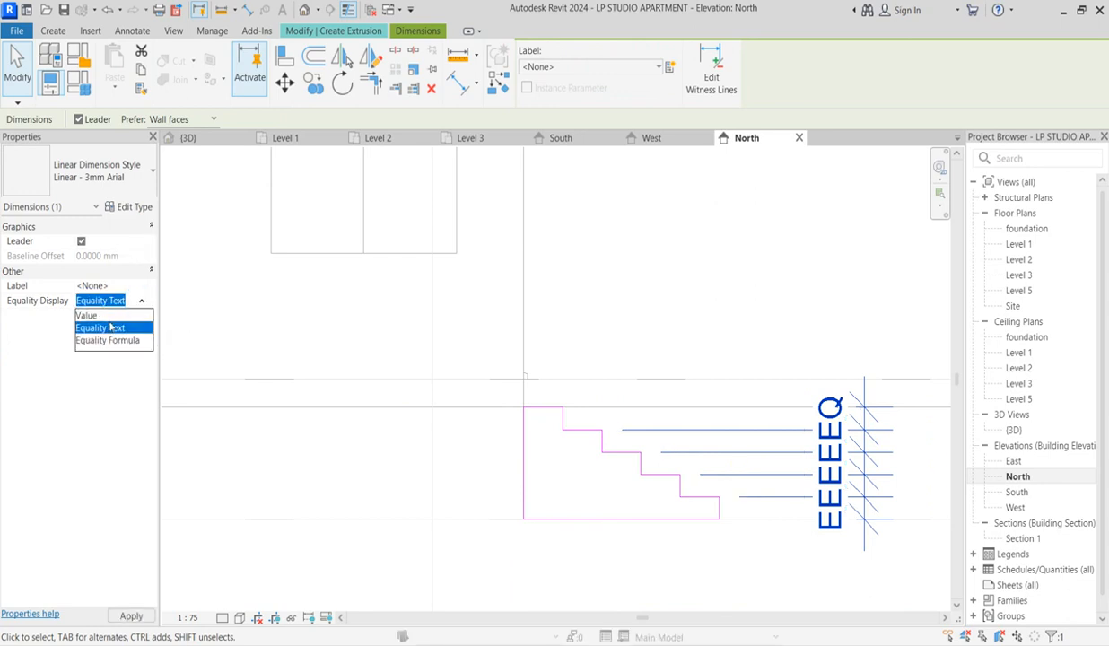
left_click(131, 315)
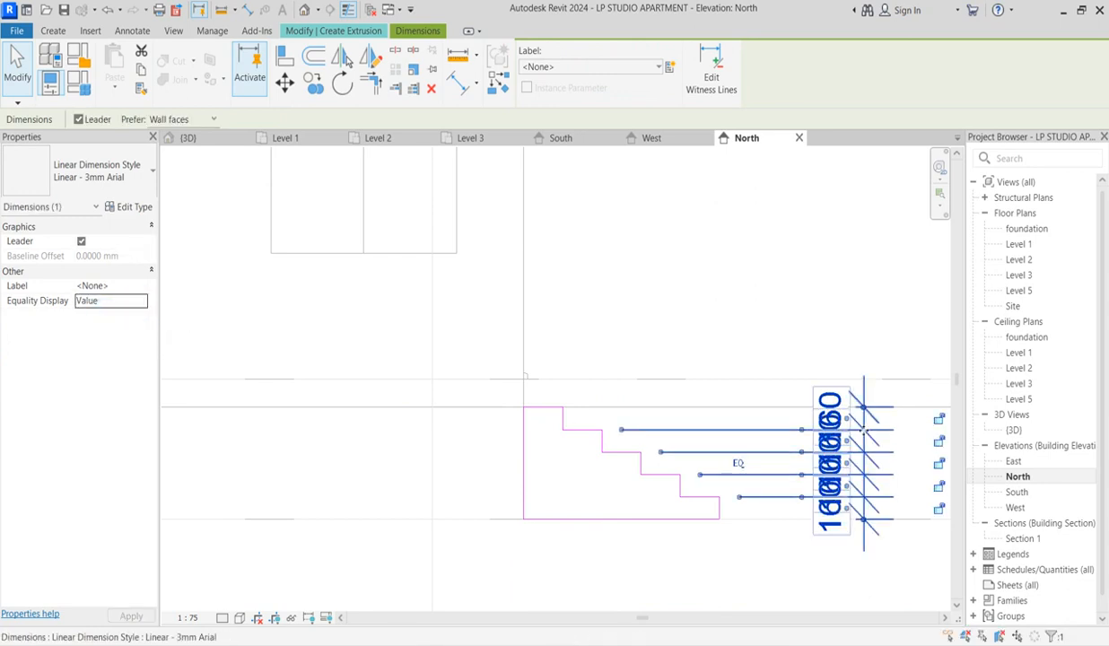
left_click_drag(818, 415, 808, 377)
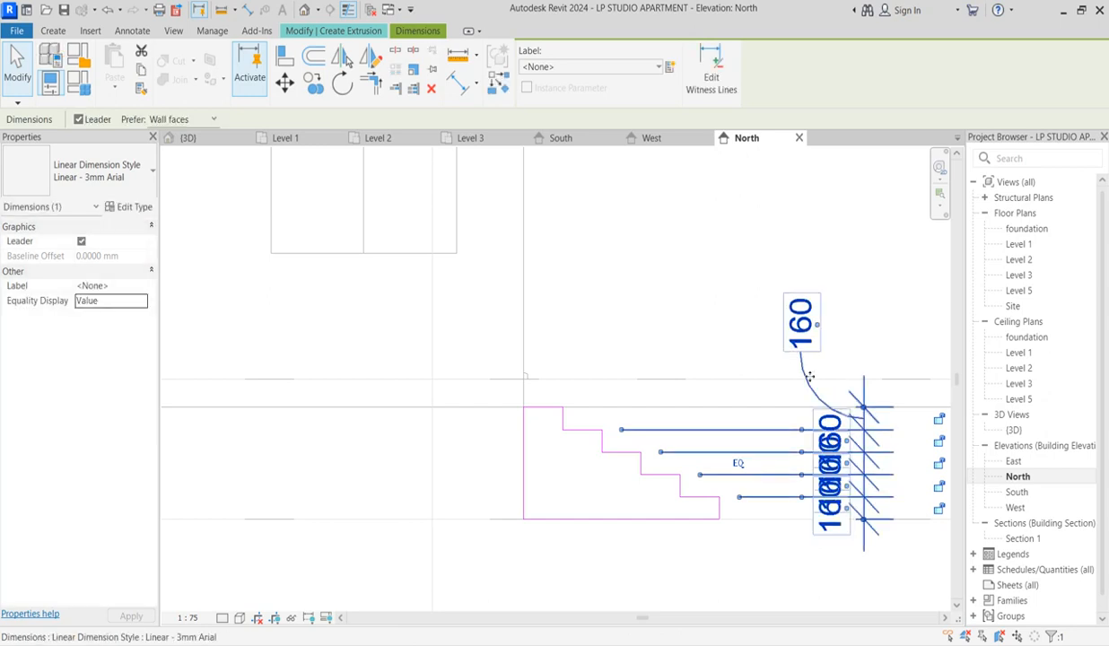
Delete the riser dimension chain and finish the stair profile sketch to create the steps extrusion.
key("Escape")
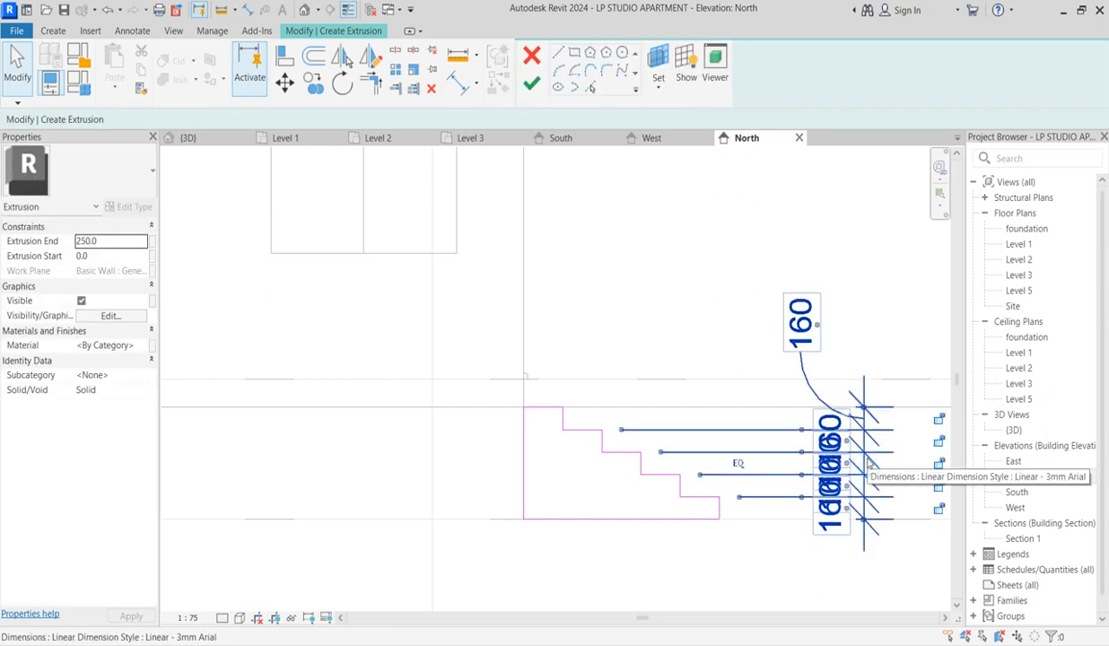
left_click(868, 462)
key("Delete")
scroll(659, 445, "down", 2)
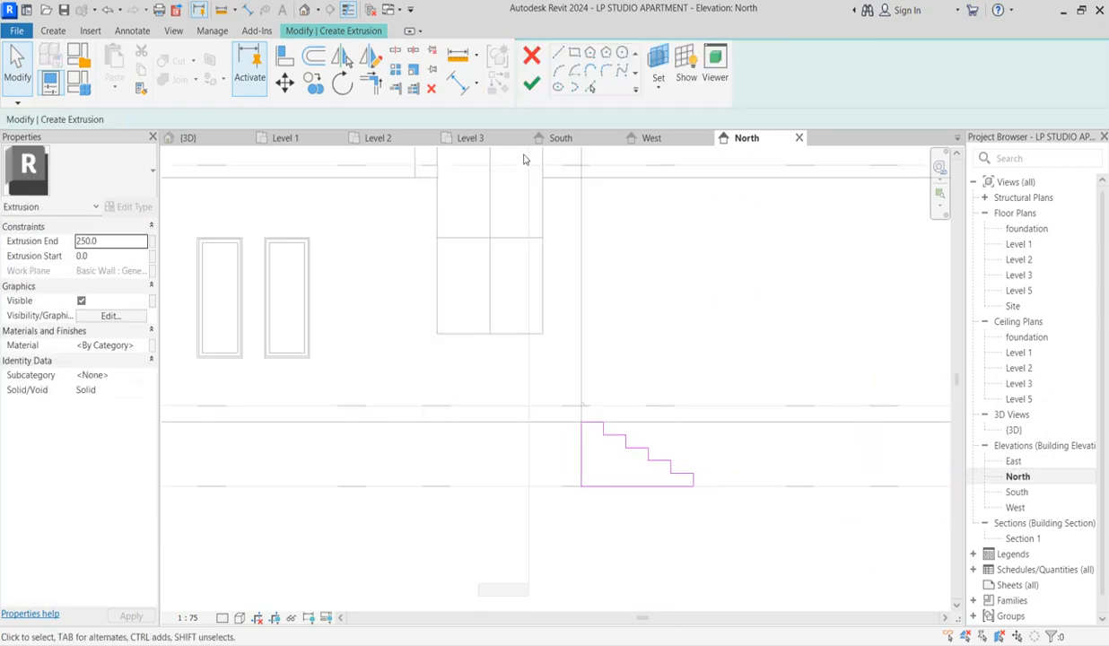
left_click(531, 83)
left_click(535, 465)
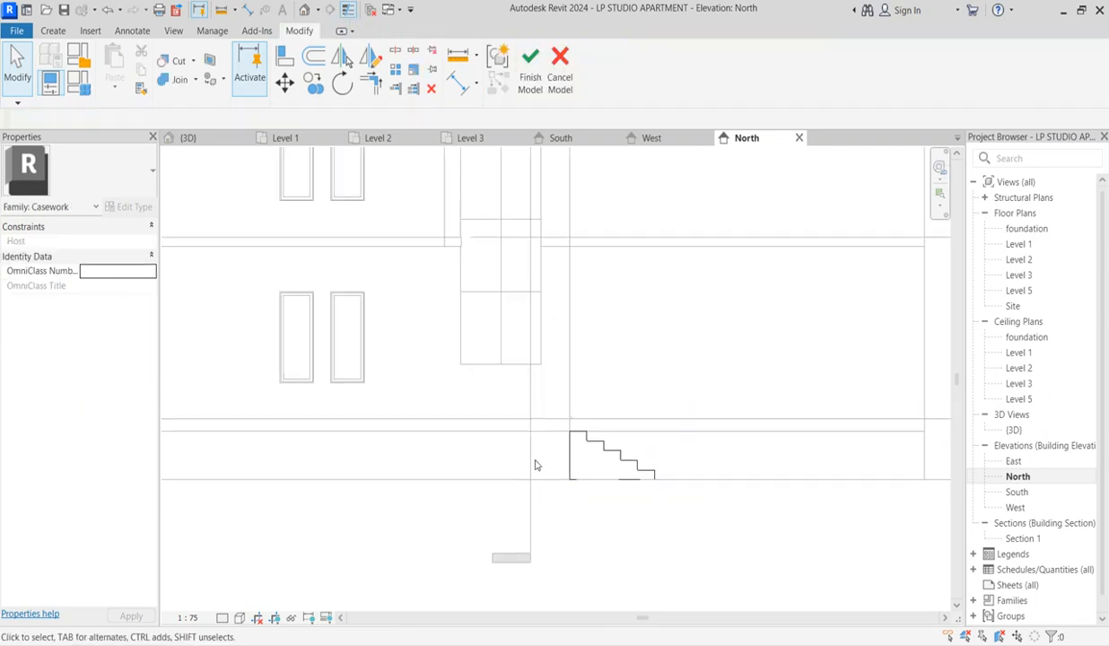
Open the West elevation to see the steps extrusion at the base of the building.
scroll(536, 464, "down", 2)
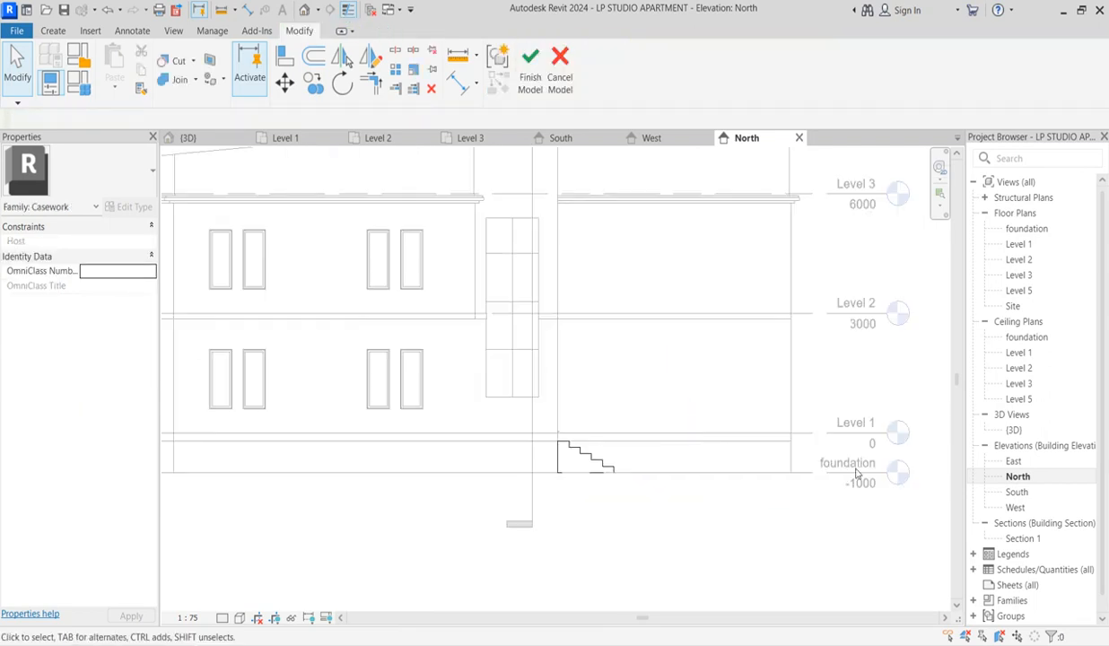
double_click(1015, 507)
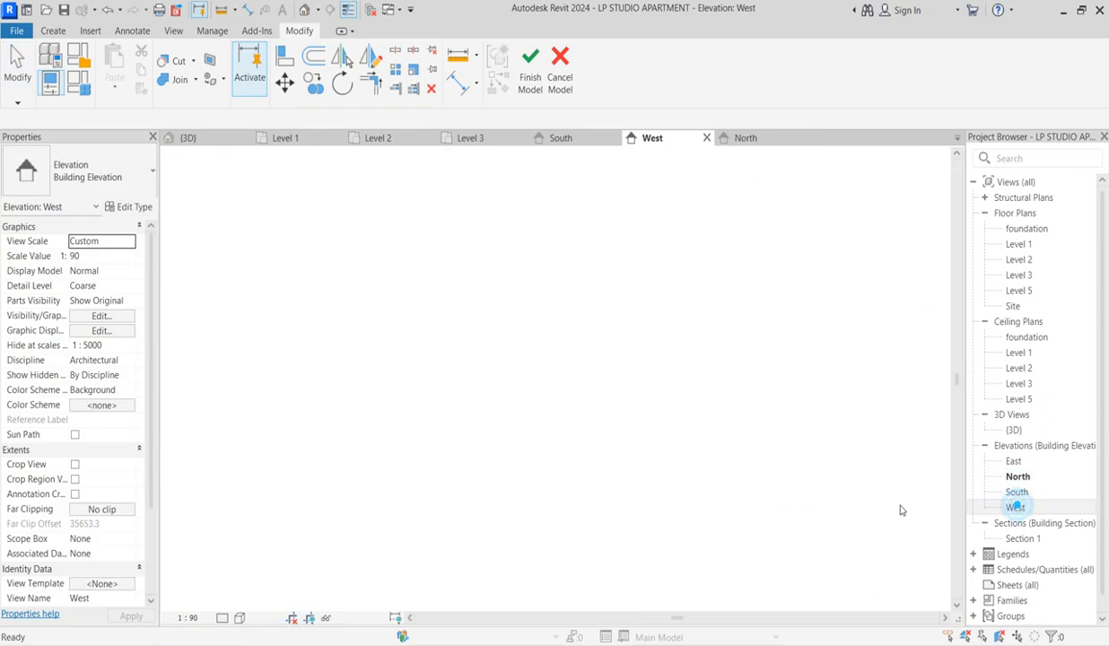
scroll(381, 377, "down", 1)
scroll(383, 580, "up", 2)
scroll(382, 580, "up", 1)
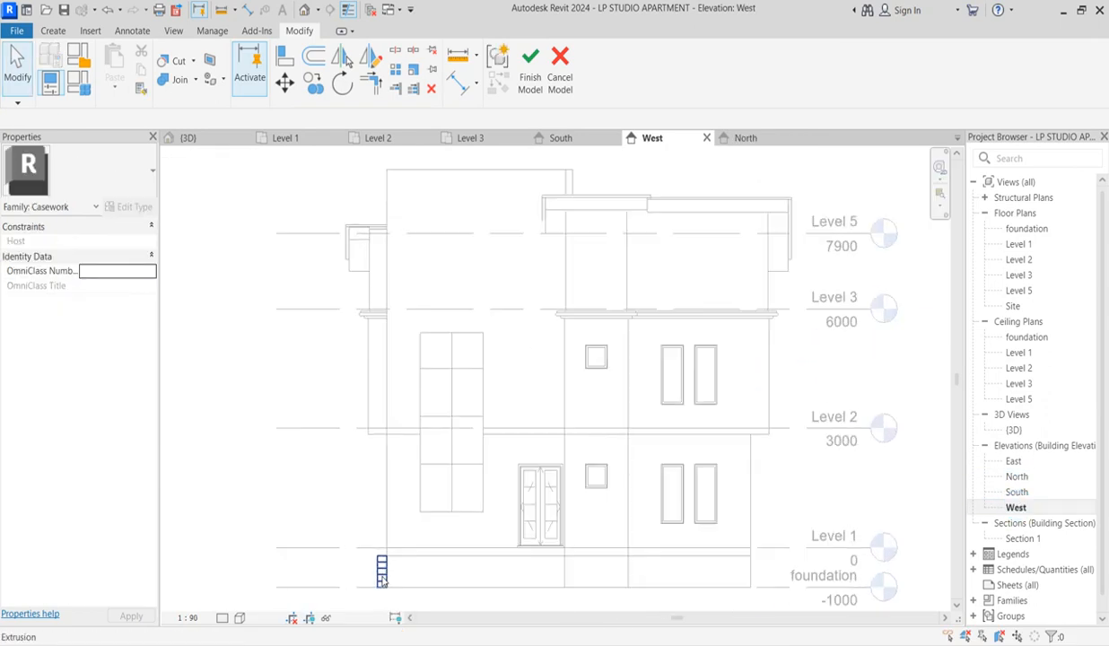
left_click(382, 574)
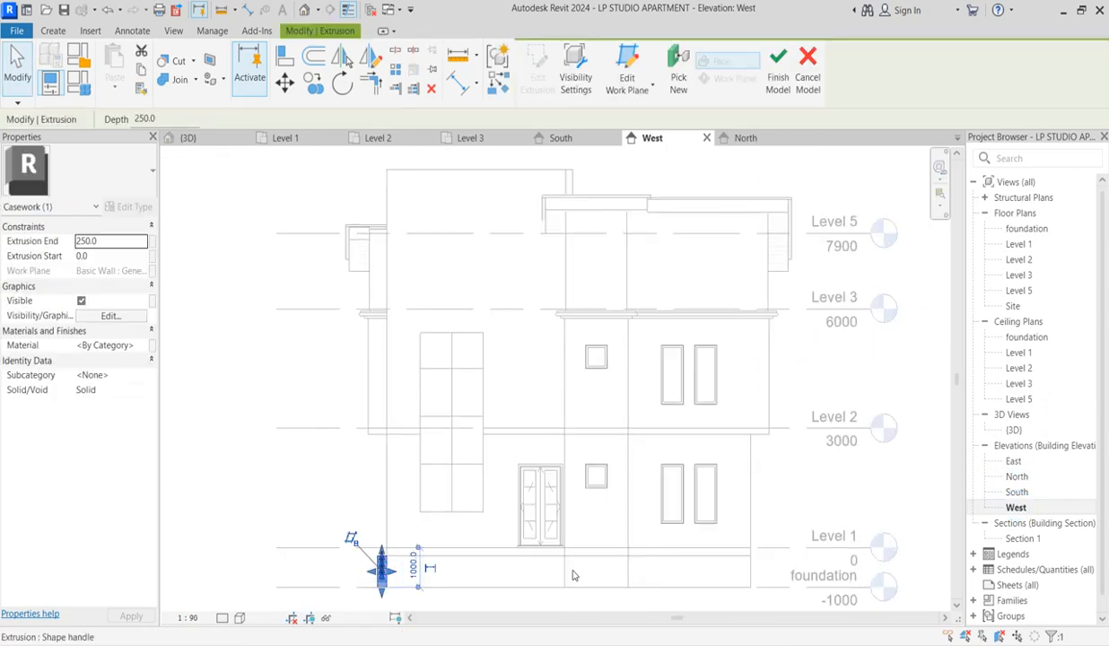
left_click_drag(579, 579, 567, 574)
scroll(393, 581, "up", 2)
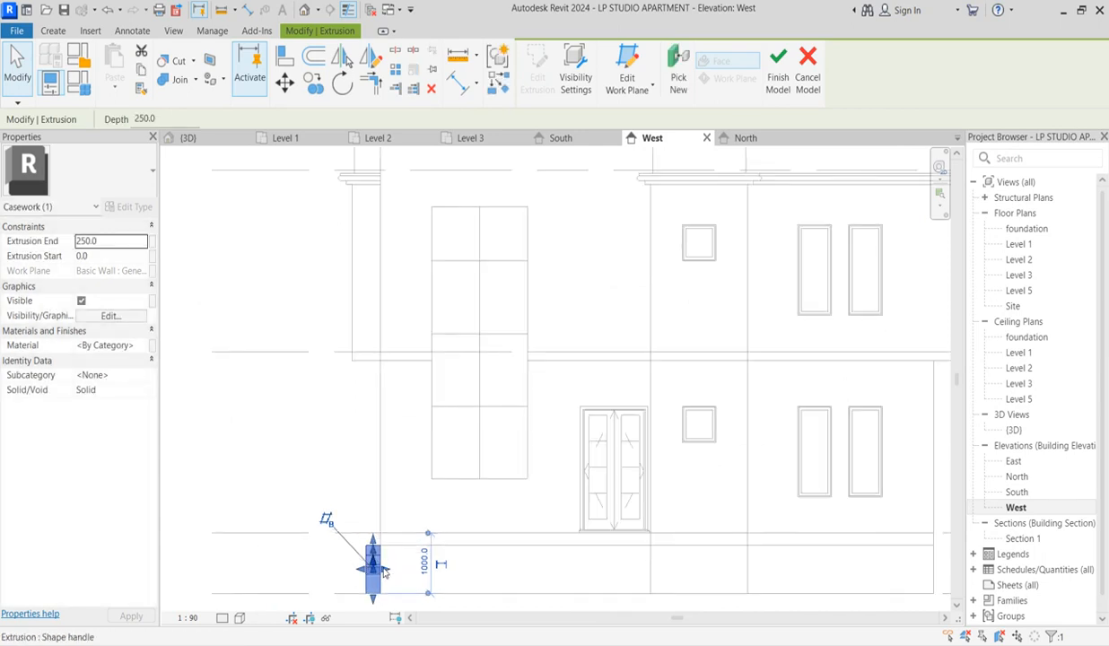
left_click(578, 574)
left_click(372, 563)
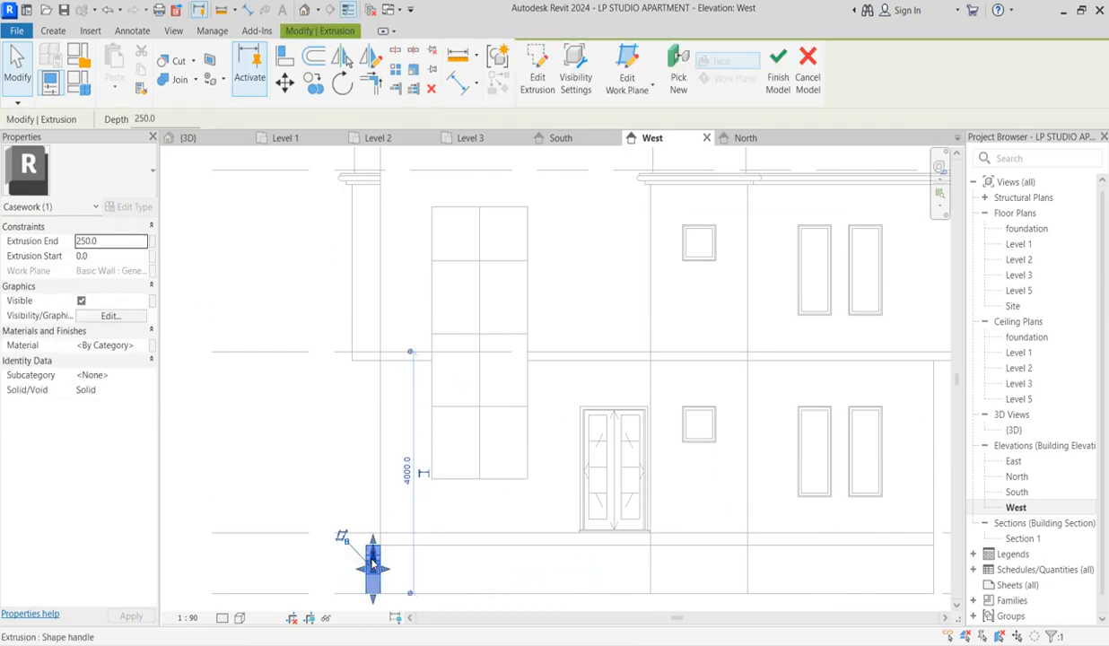
key("Escape")
scroll(372, 563, "down", 2)
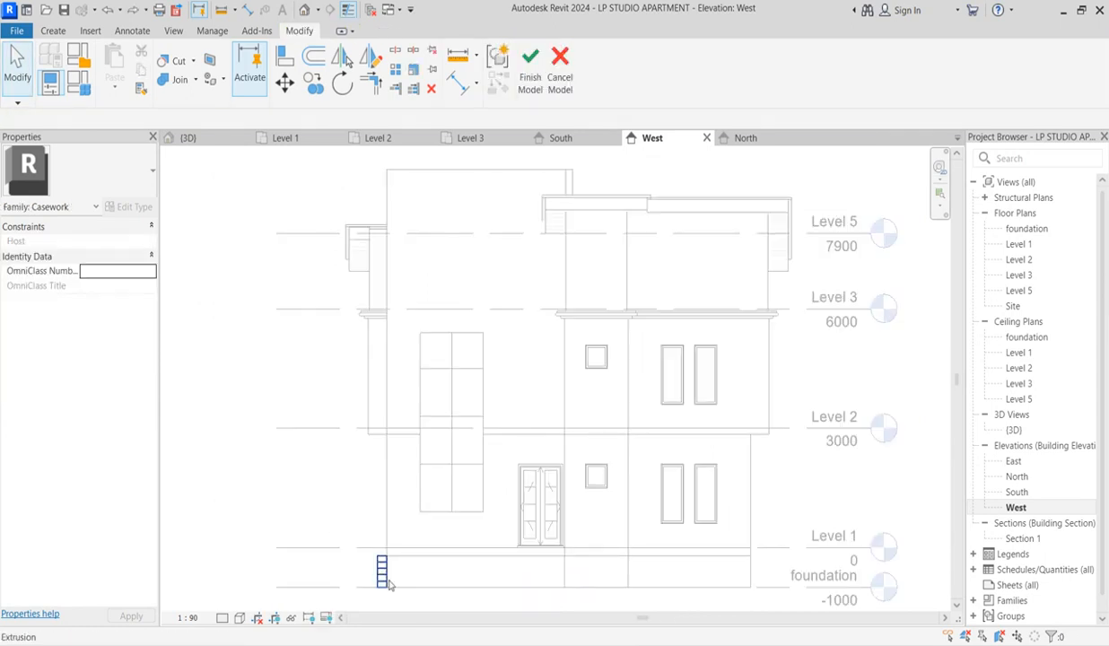
Stretch the steps extrusion along the wall to below the entrance door, to a depth of about 4970 mm.
left_click(382, 570)
scroll(384, 572, "up", 4)
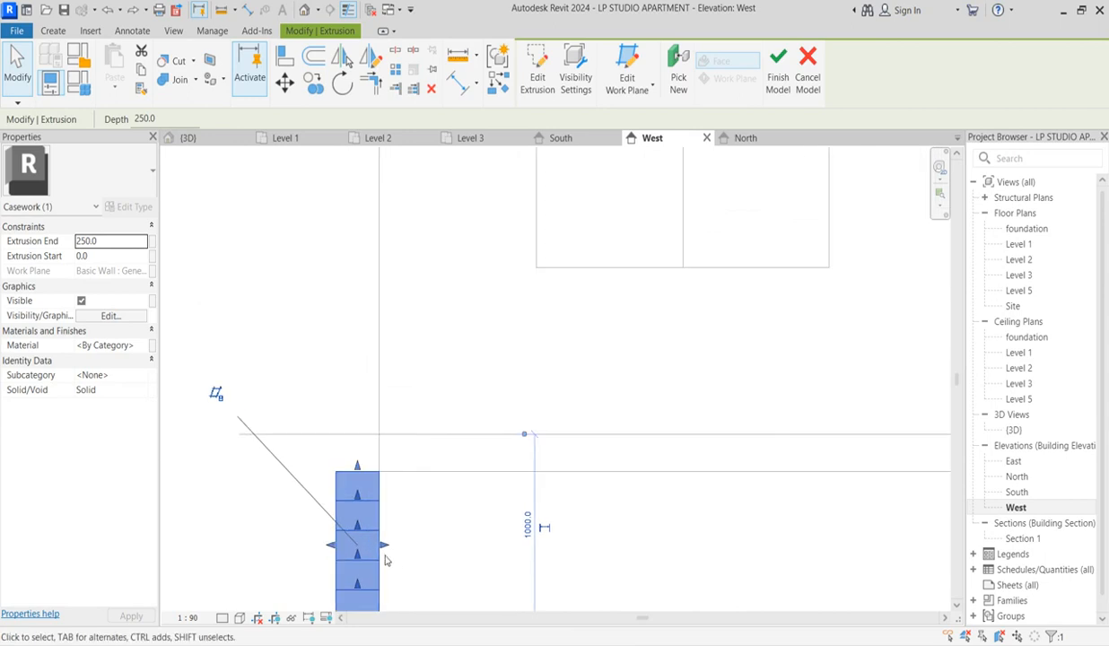
left_click_drag(384, 549, 850, 537)
scroll(380, 524, "down", 2)
scroll(379, 524, "down", 2)
scroll(646, 570, "up", 2)
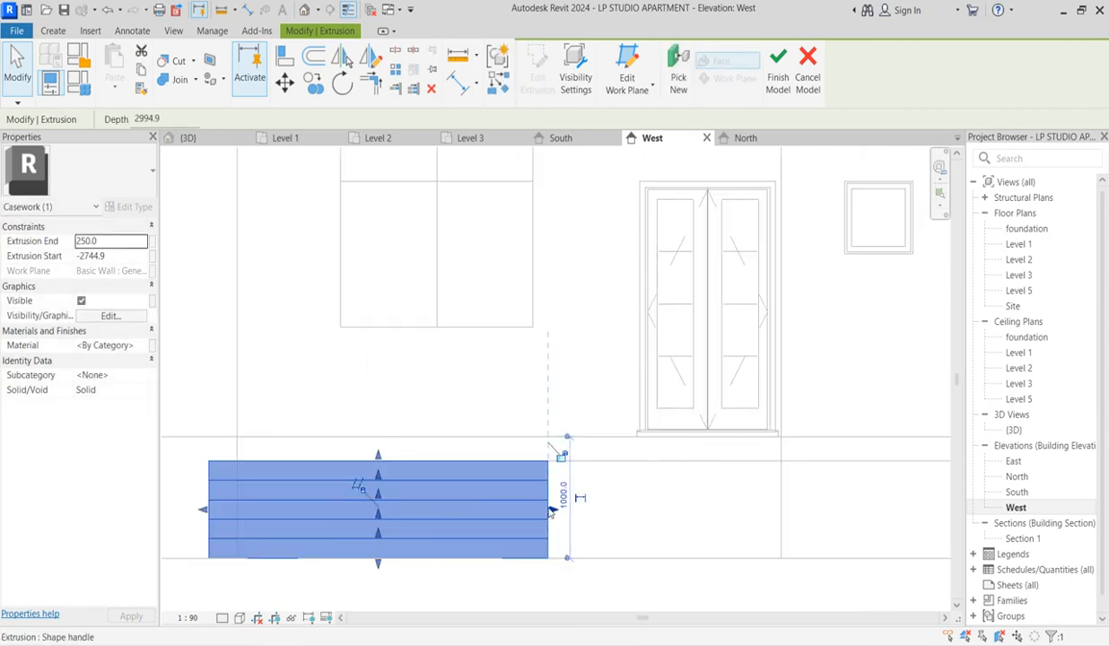
scroll(554, 518, "up", 2)
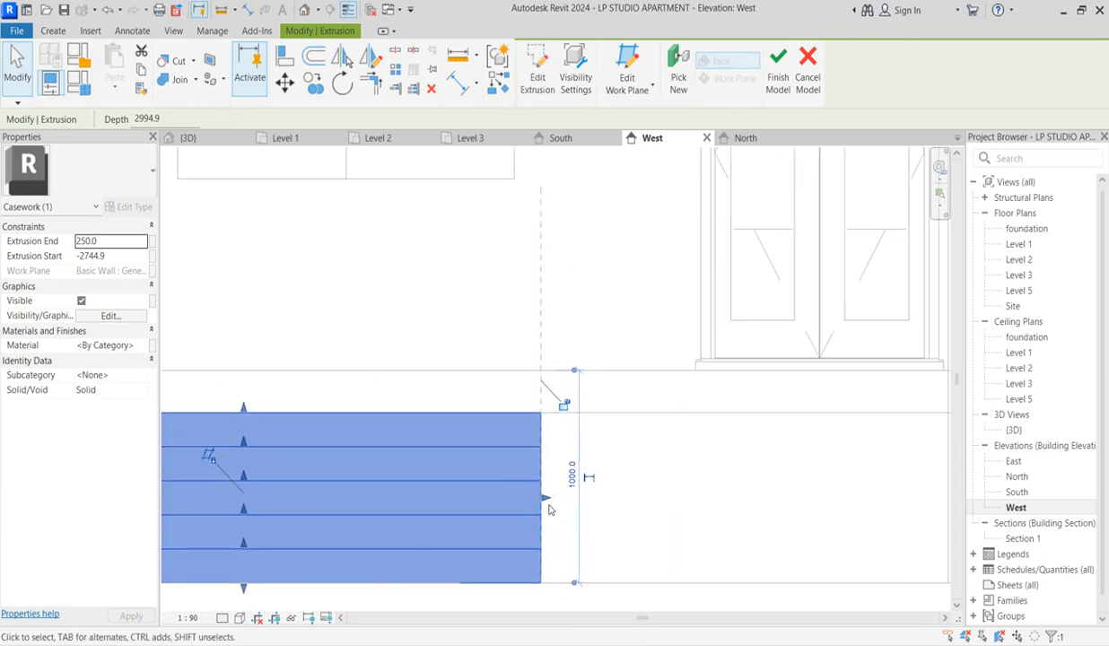
left_click_drag(549, 503, 924, 495)
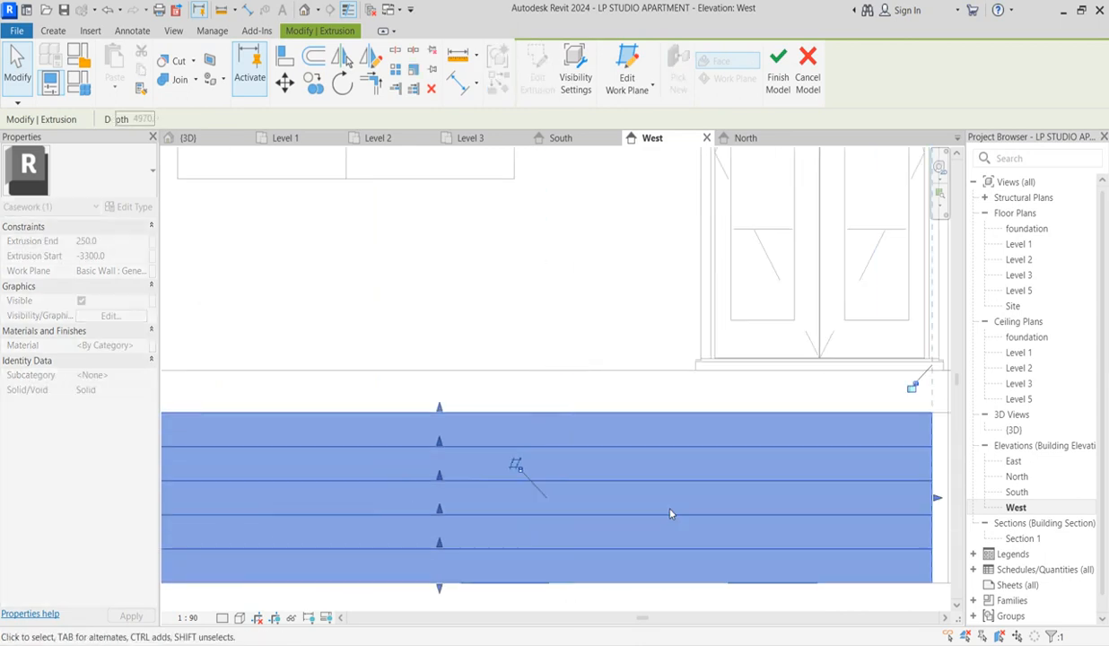
Align one end of the steps with the wall corner beside the door and the other with the far door frame edge.
scroll(570, 506, "down", 2)
key("a")
key("l")
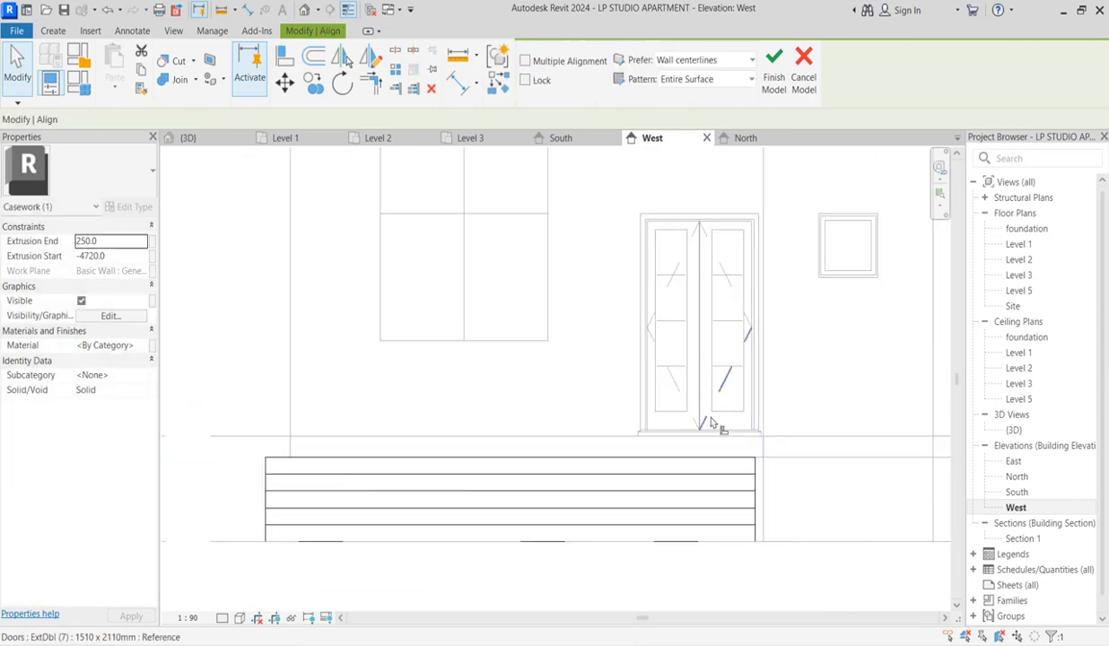
left_click(765, 482)
left_click(753, 484)
left_click(639, 388)
left_click(266, 495)
scroll(284, 495, "down", 3)
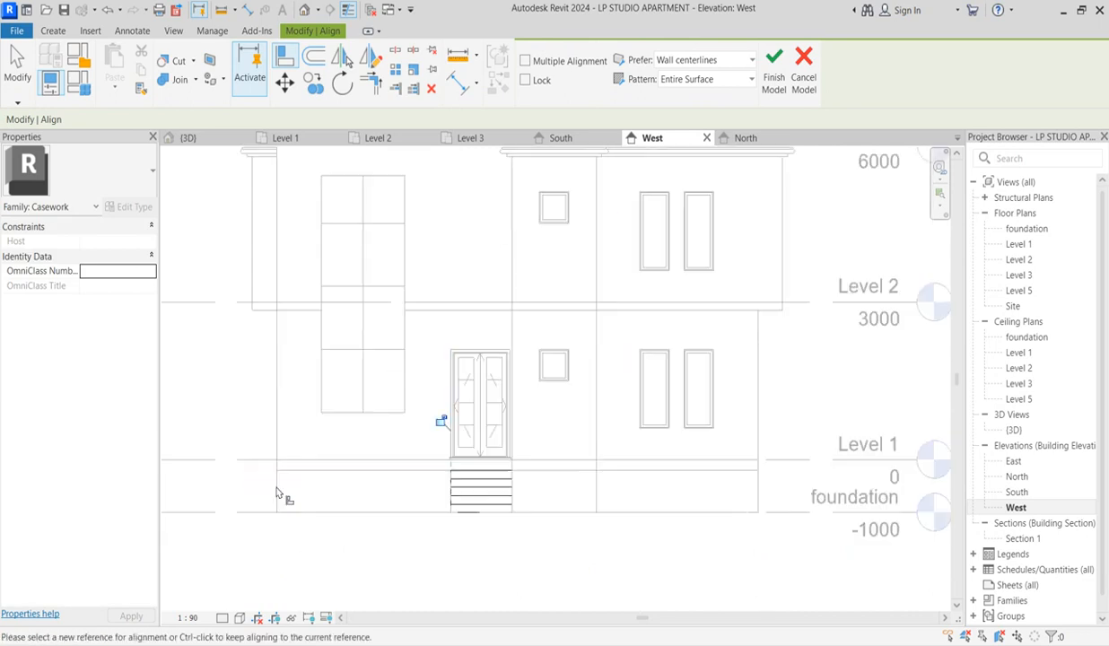
key("Escape")
scroll(492, 502, "down", 1)
scroll(485, 548, "up", 1)
right_click(460, 532)
left_click(492, 304)
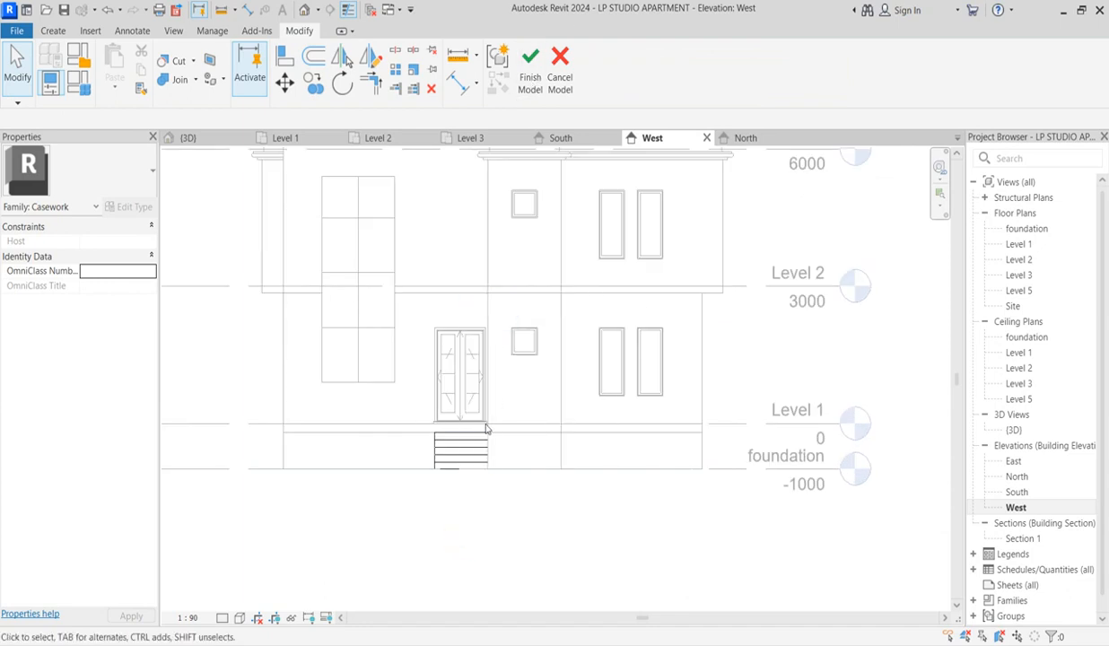
Open the material selection for the entrance steps and duplicate the Default Wall(10) material.
left_click(444, 444)
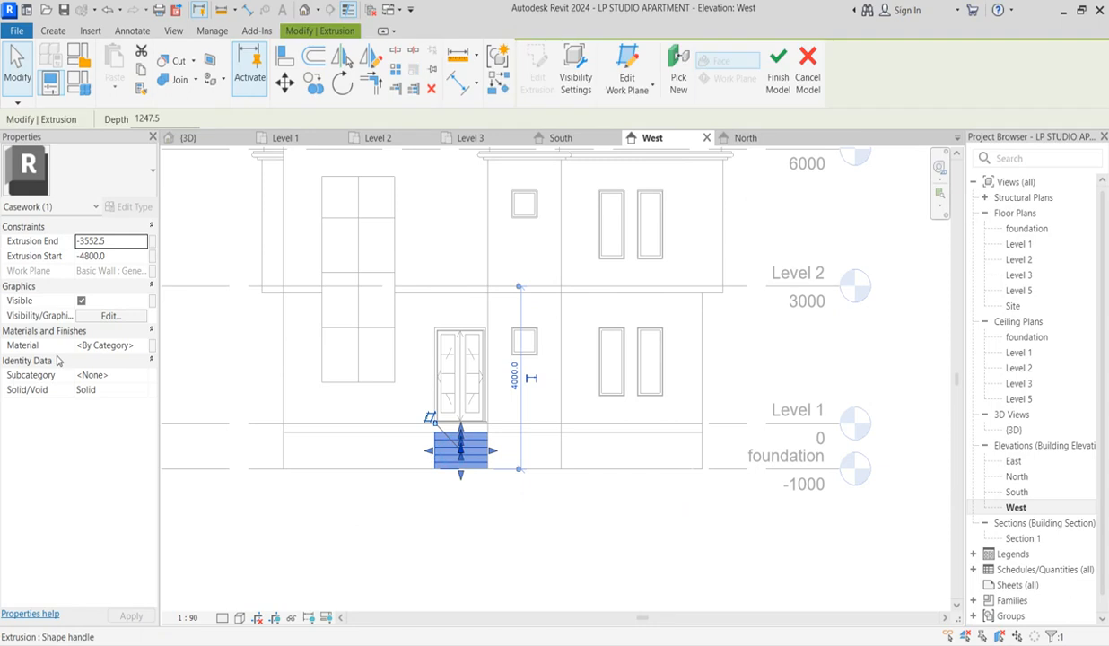
left_click(145, 348)
left_click(149, 346)
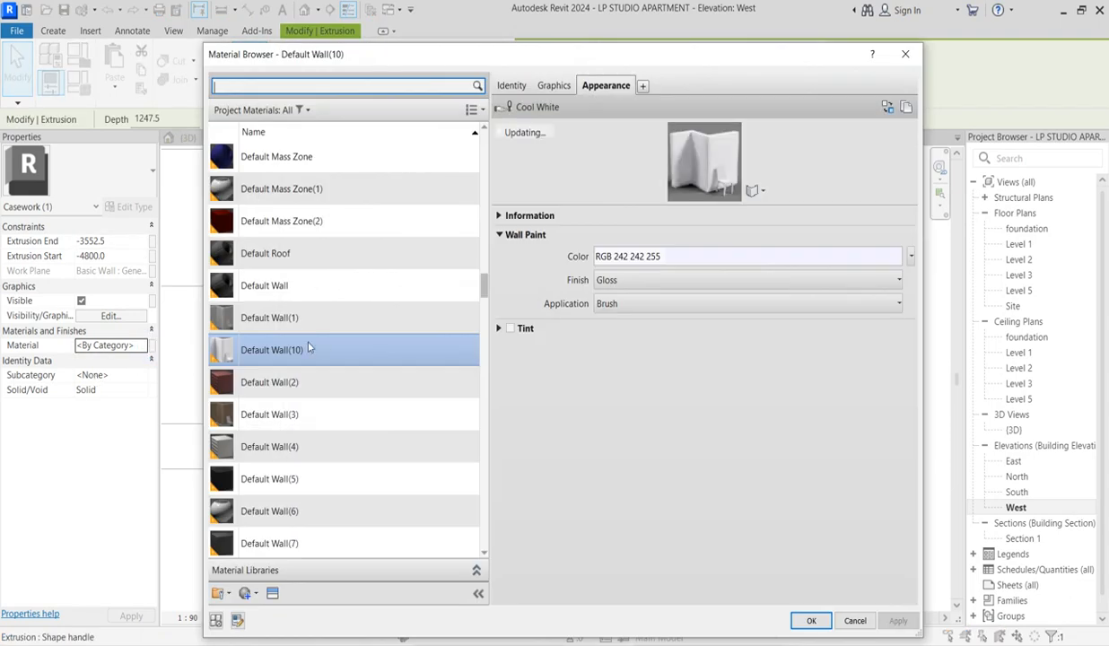
right_click(308, 349)
left_click(363, 370)
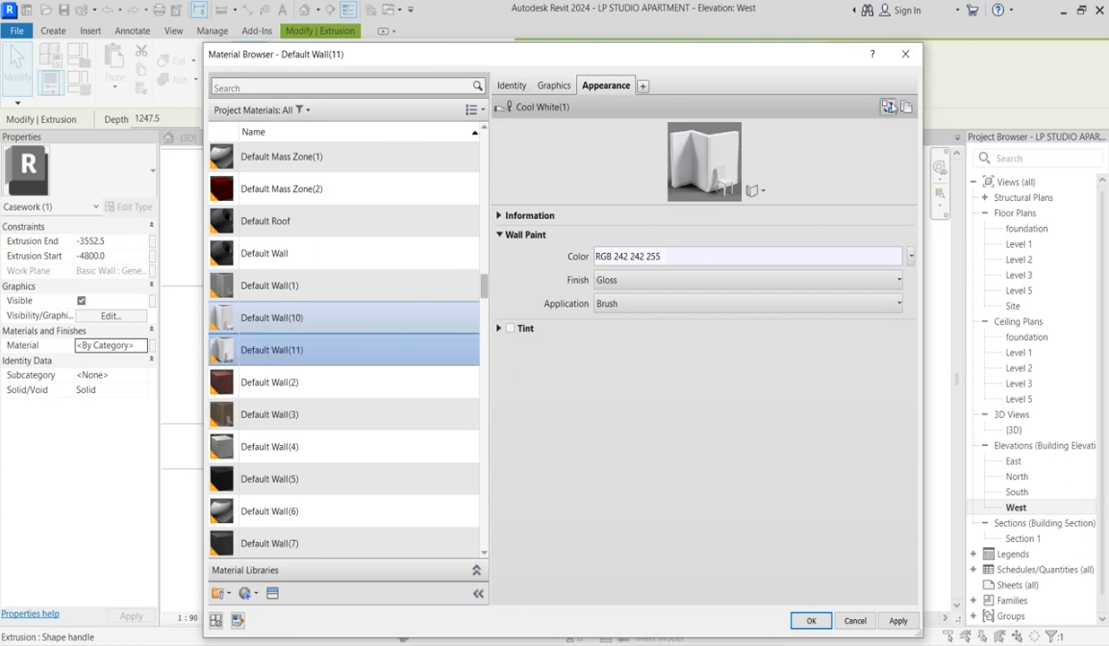
Replace the duplicated material's appearance asset with Hardwood - Planks from the Appearance Library's Flooring category.
left_click(889, 107)
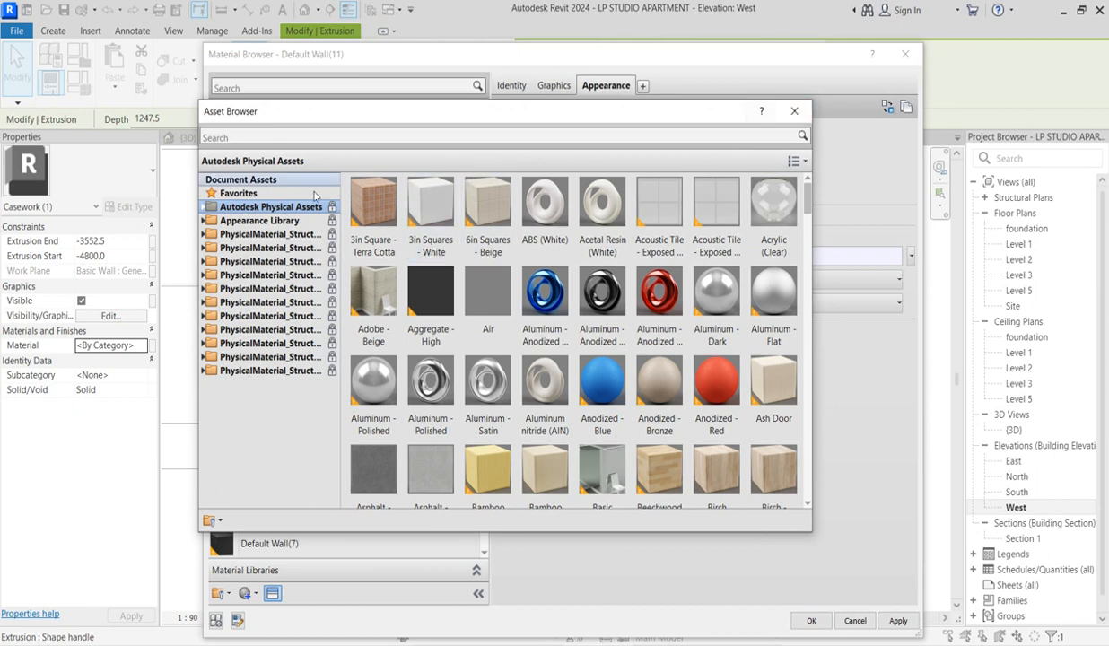
left_click(203, 221)
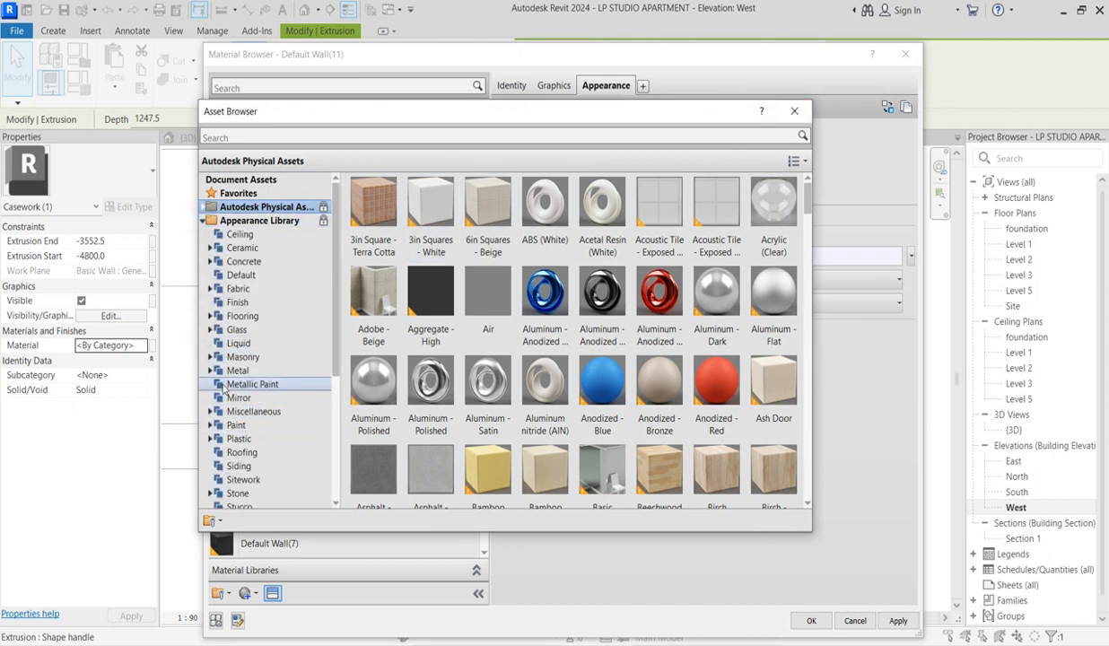
left_click(269, 414)
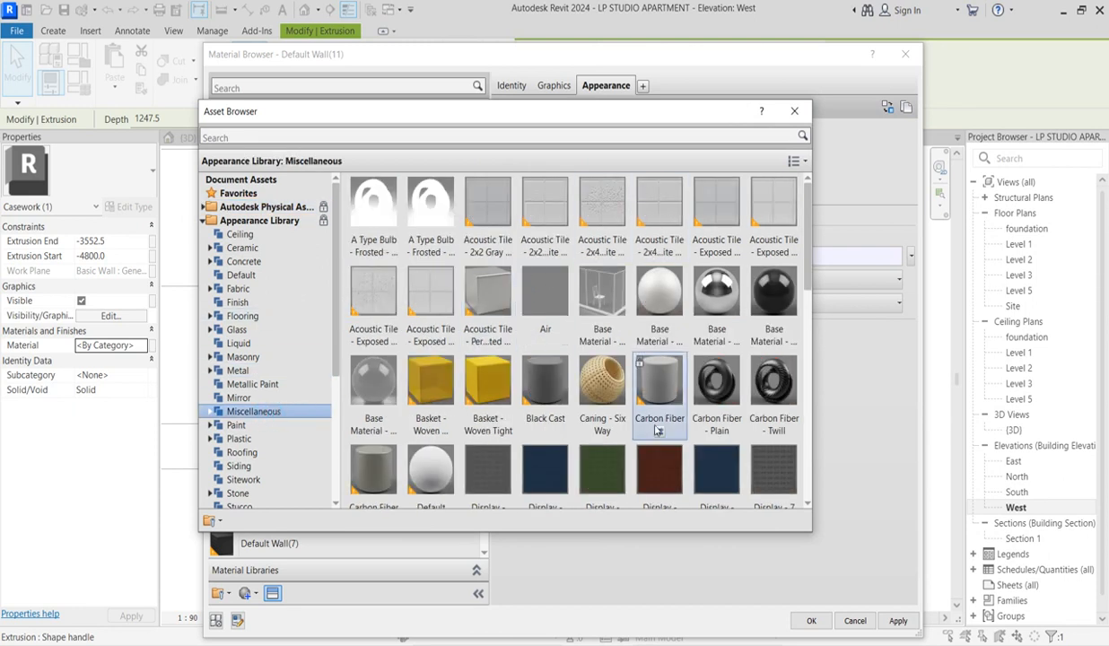
scroll(575, 341, "down", 1)
scroll(269, 466, "down", 2)
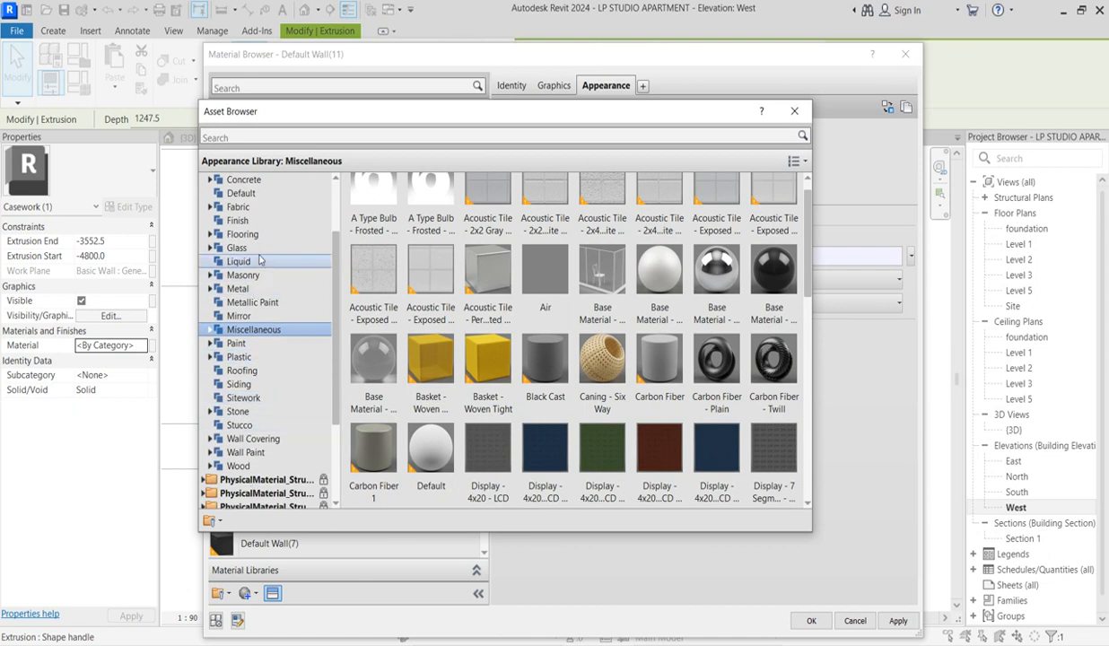
left_click(241, 221)
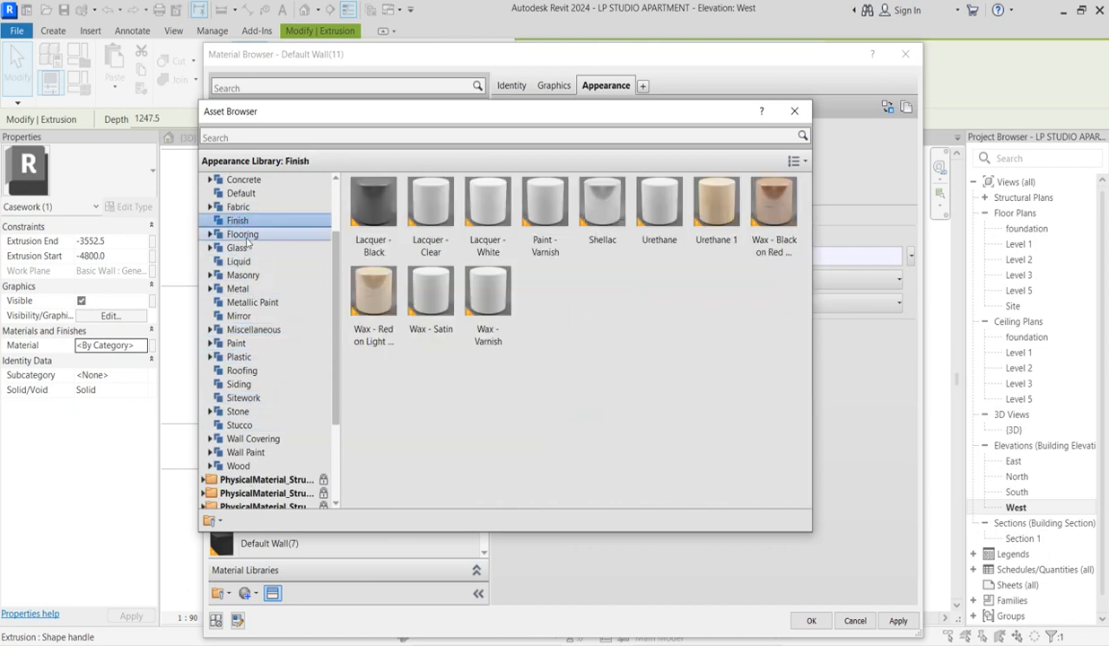
left_click(245, 235)
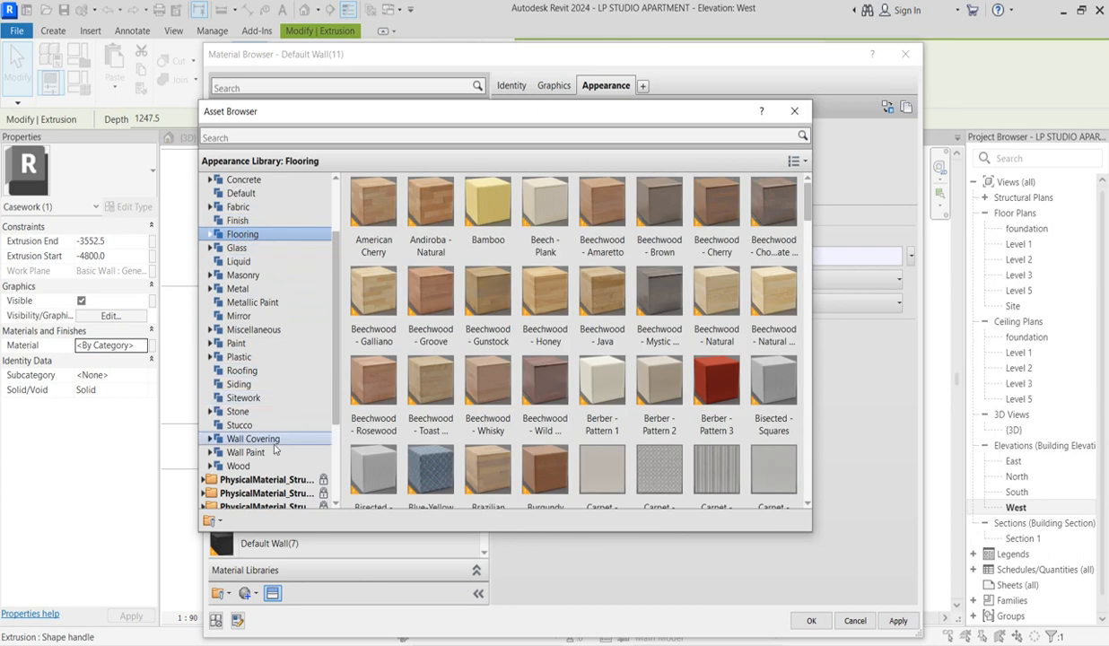
scroll(376, 448, "down", 1)
scroll(590, 380, "down", 5)
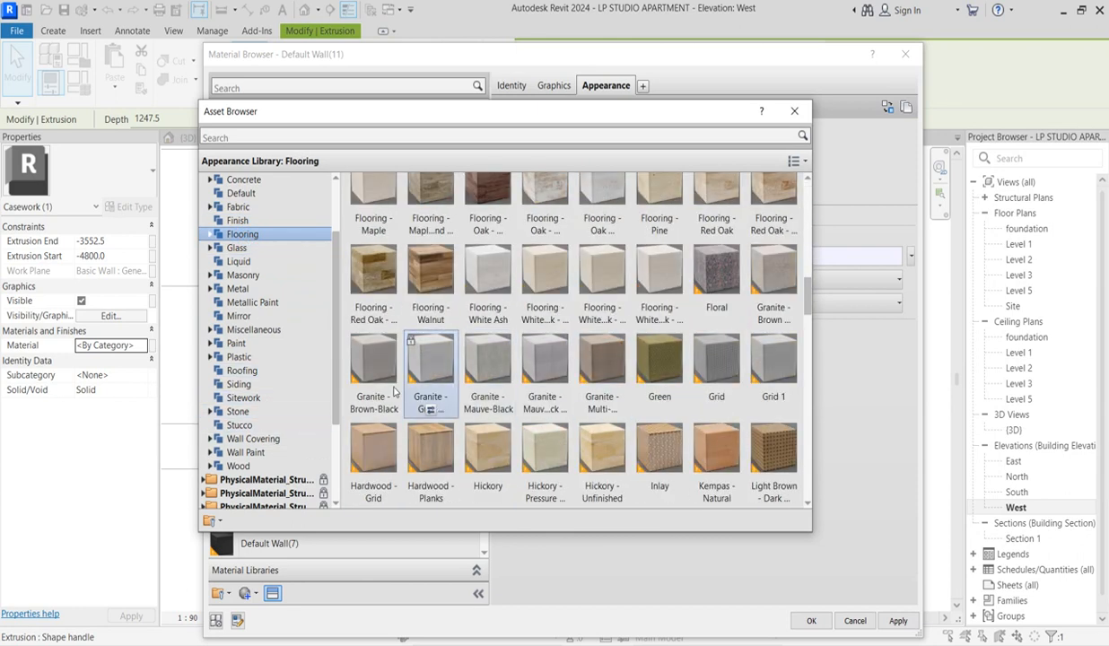
scroll(449, 444, "down", 3)
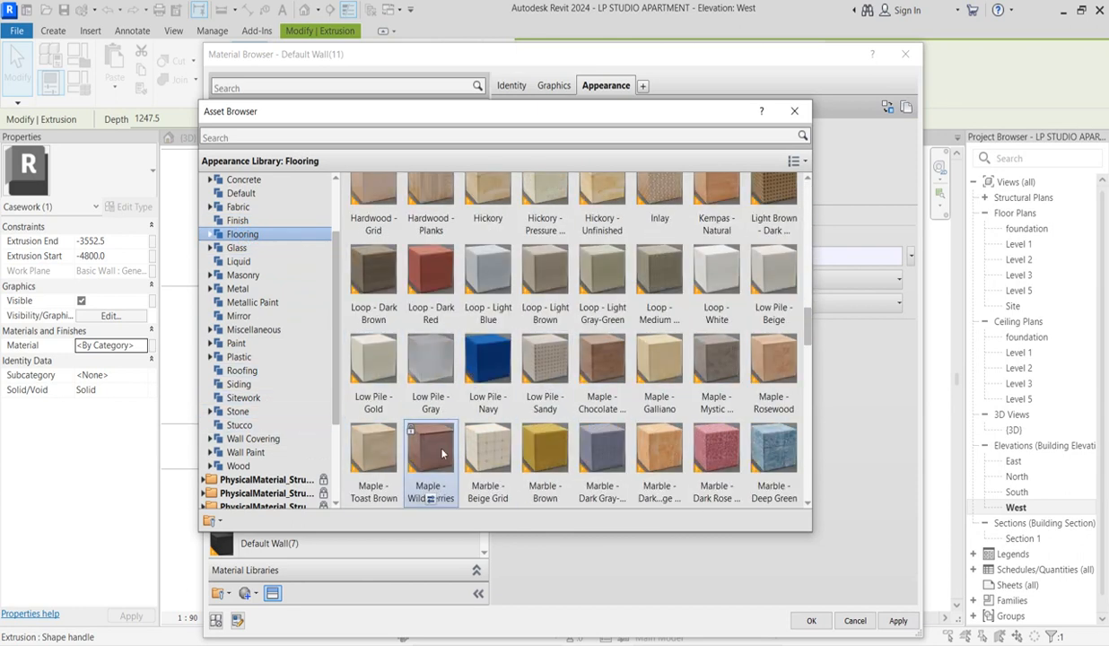
double_click(424, 198)
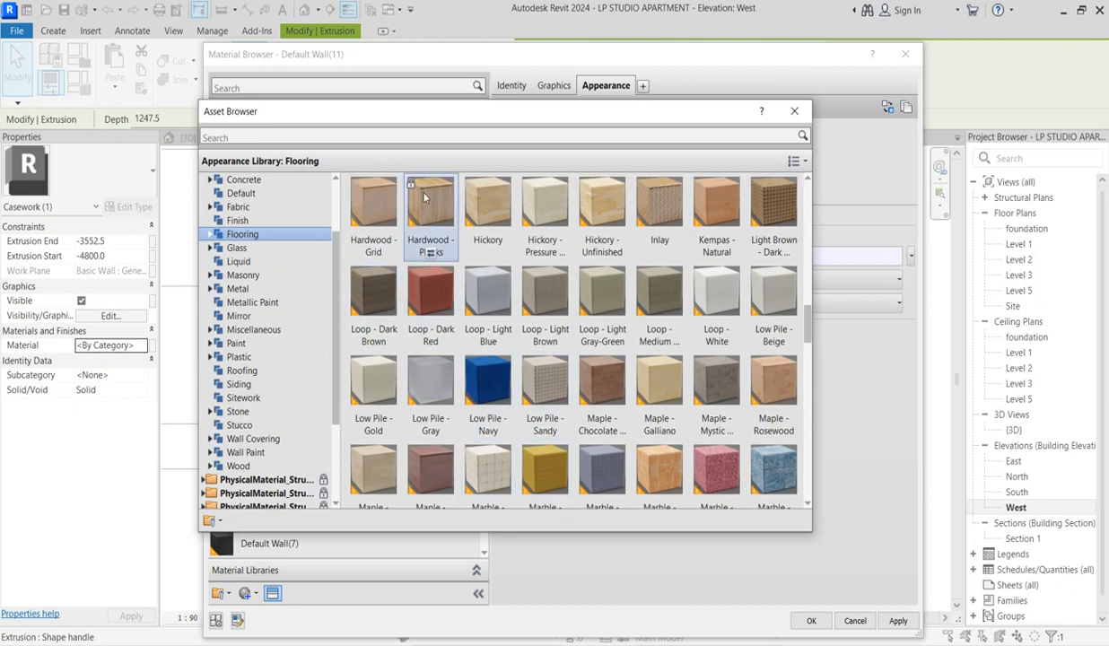
left_click(795, 112)
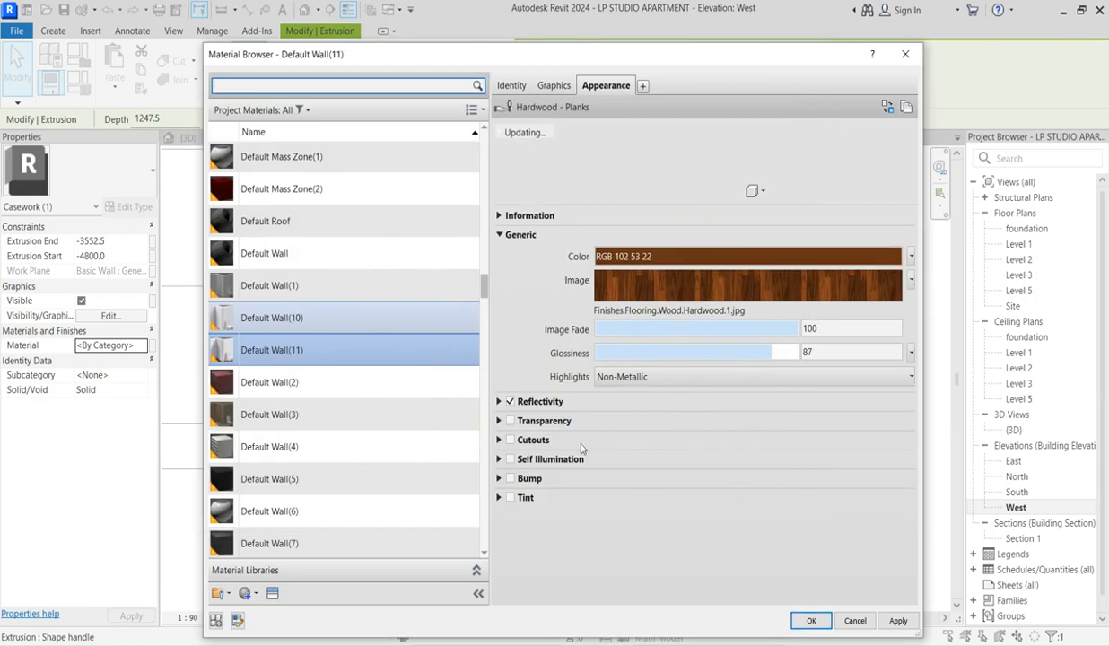
Apply the Default Wall(11) hardwood planks material to the entrance steps extrusion and finish the in-place model.
left_click(818, 625)
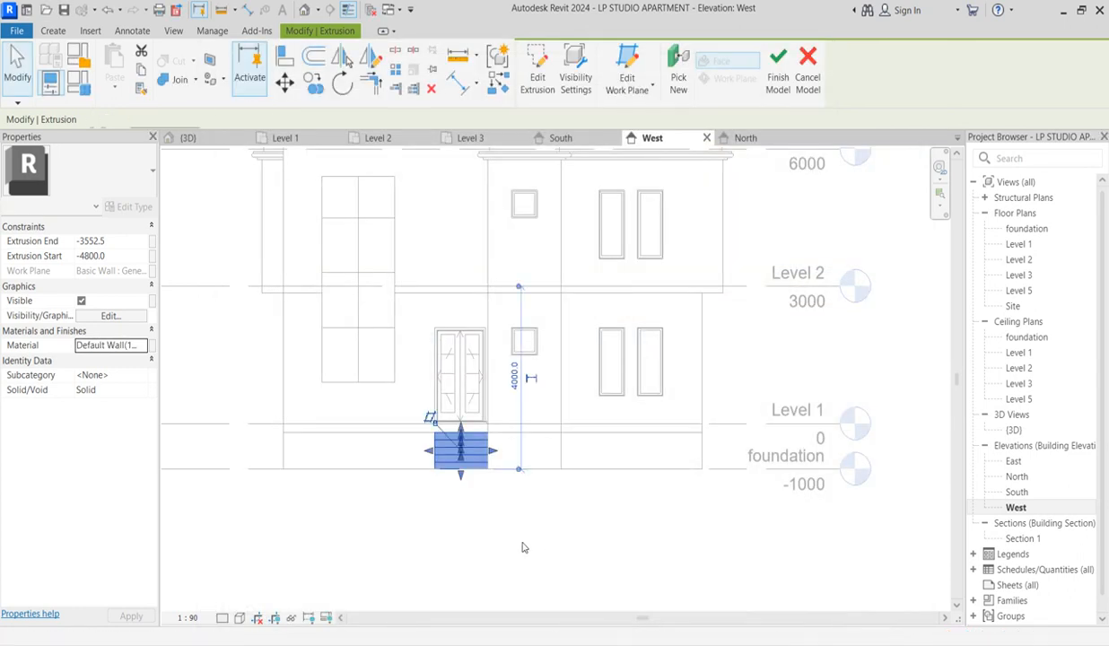
left_click(519, 546)
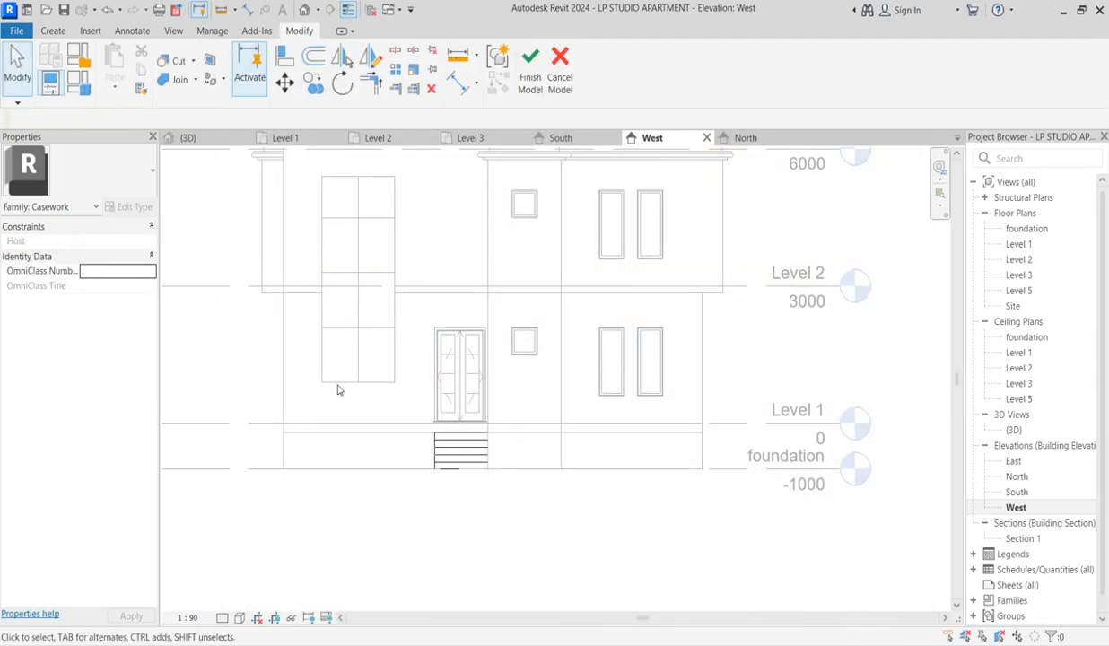
scroll(451, 502, "down", 2)
scroll(451, 505, "down", 1)
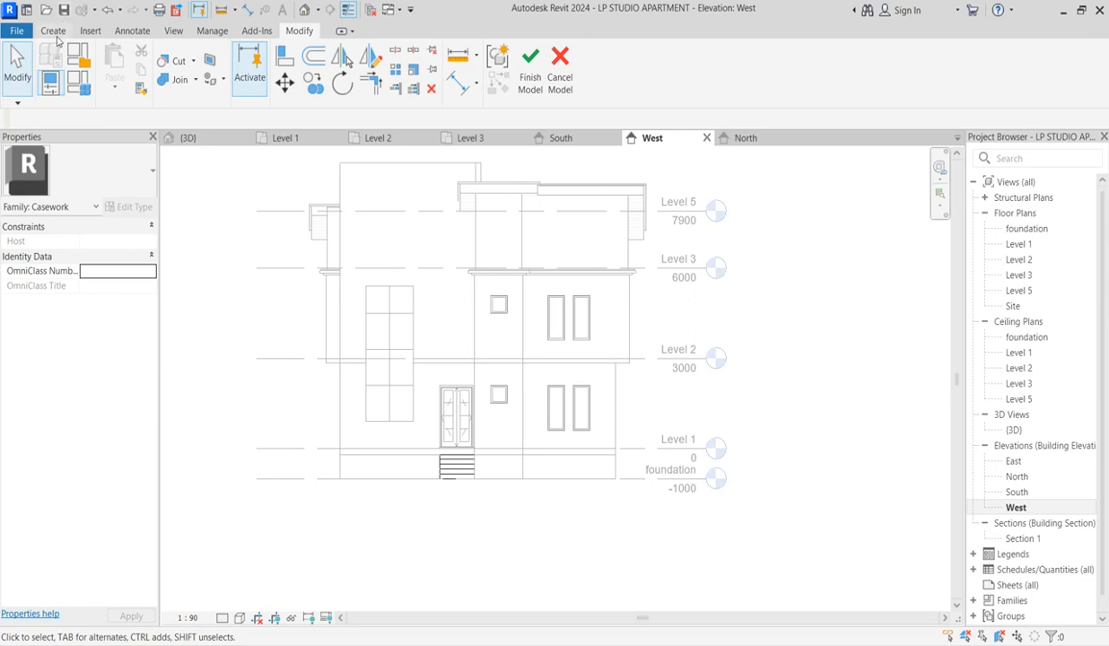
left_click(520, 65)
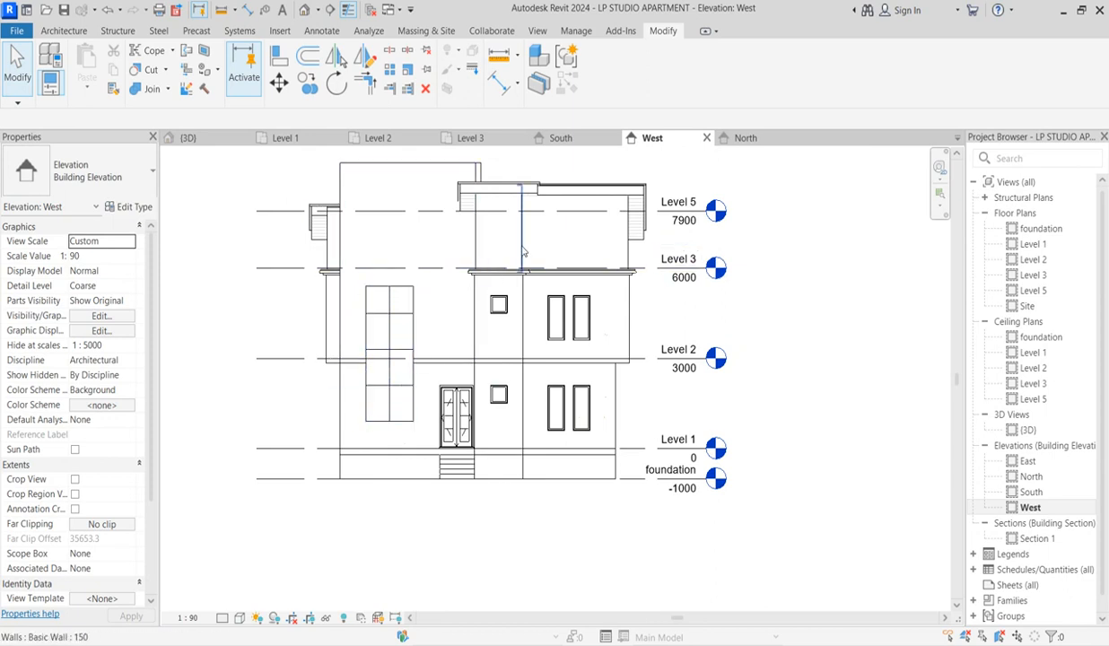
Create a new in-place model component in the Windows category and name it Windows HOOD.
left_click(76, 31)
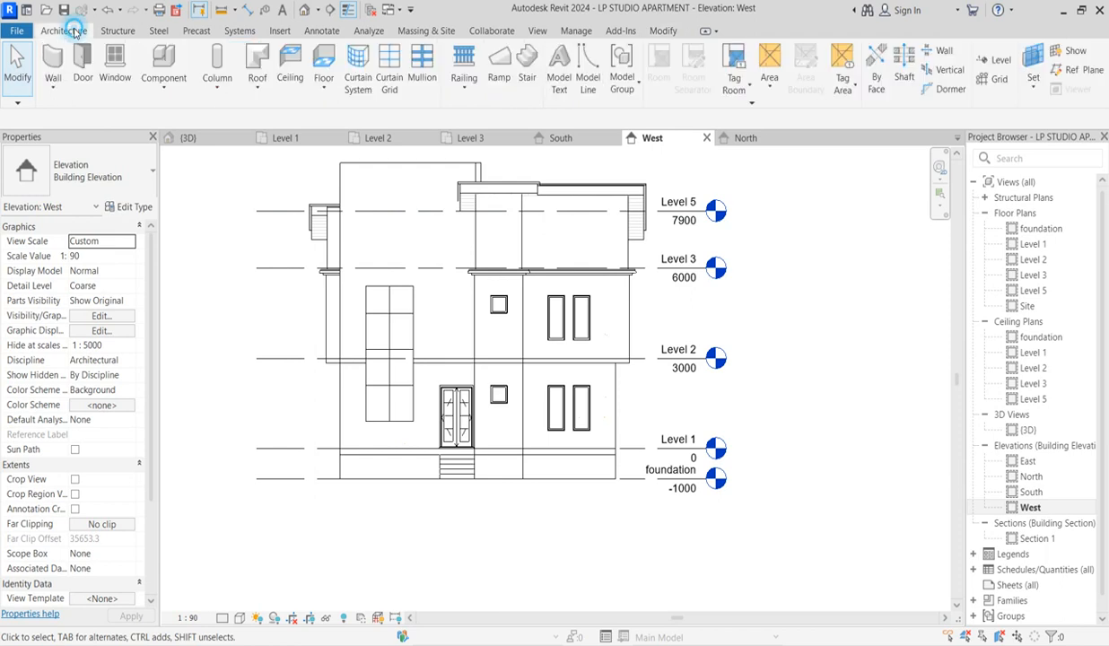
left_click(159, 59)
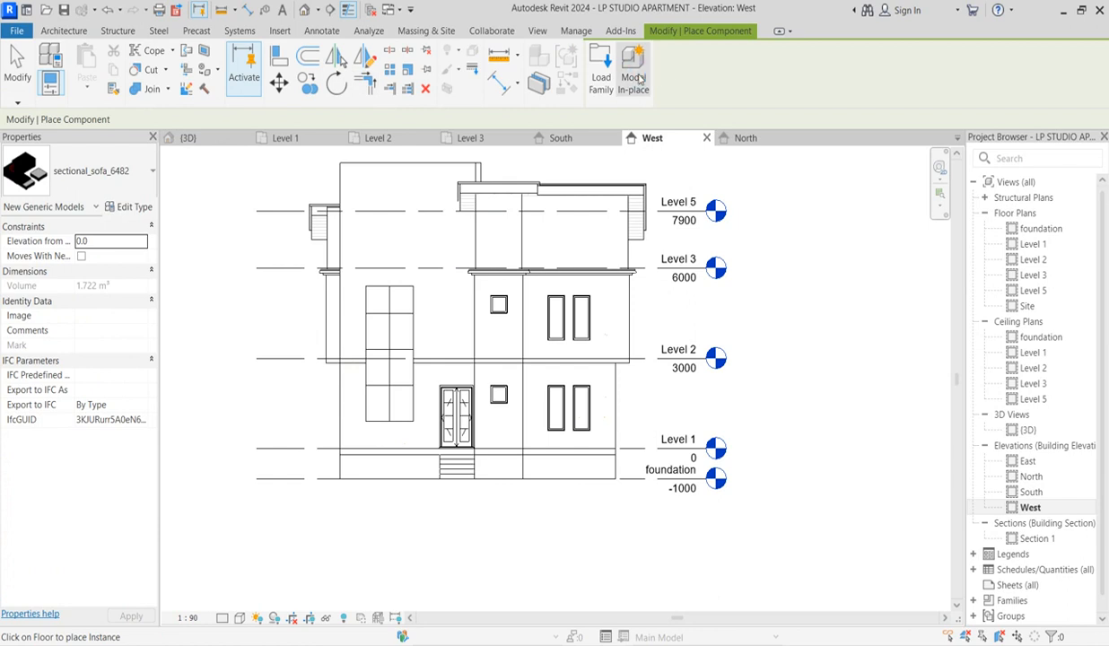
left_click(632, 73)
left_click(496, 267)
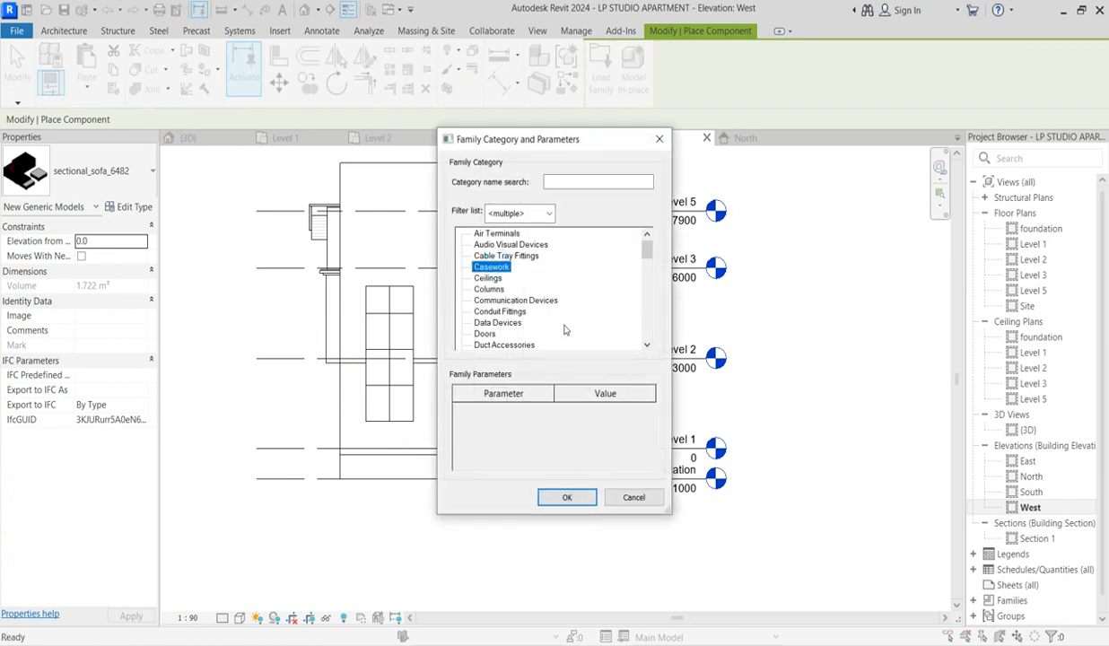
scroll(564, 333, "down", 8)
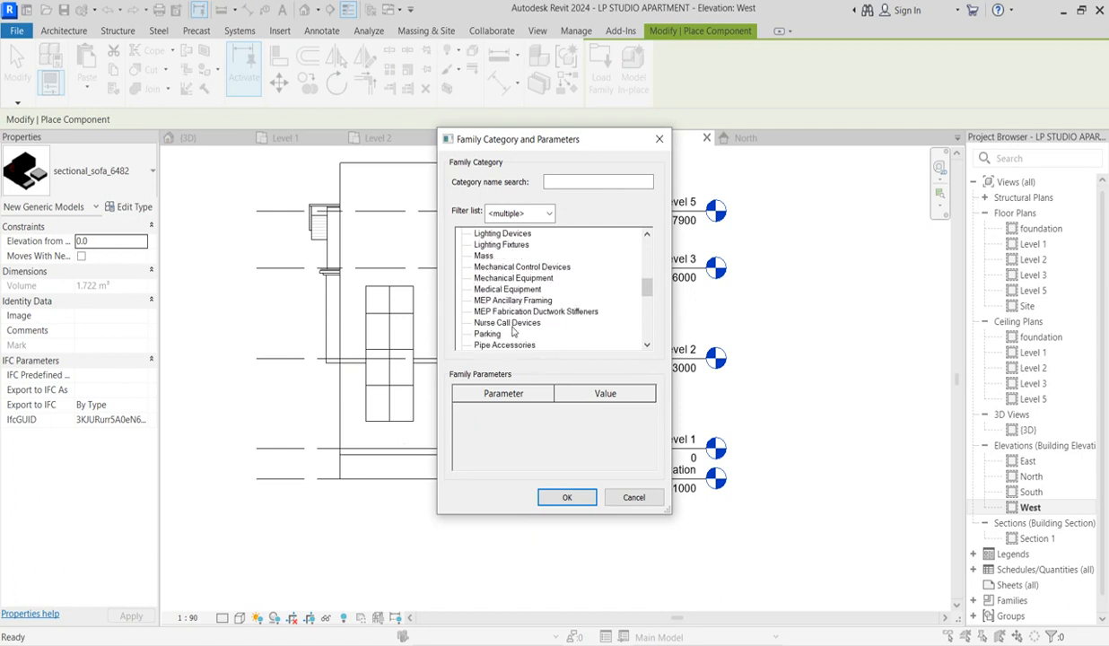
scroll(511, 335, "down", 4)
scroll(510, 338, "down", 5)
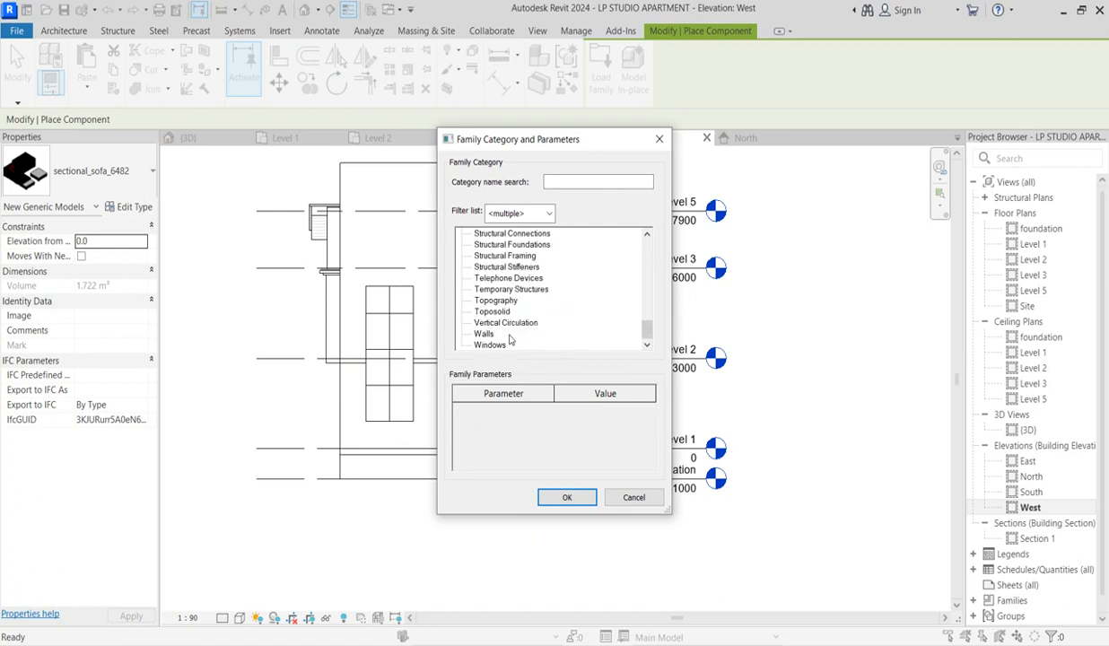
left_click(567, 499)
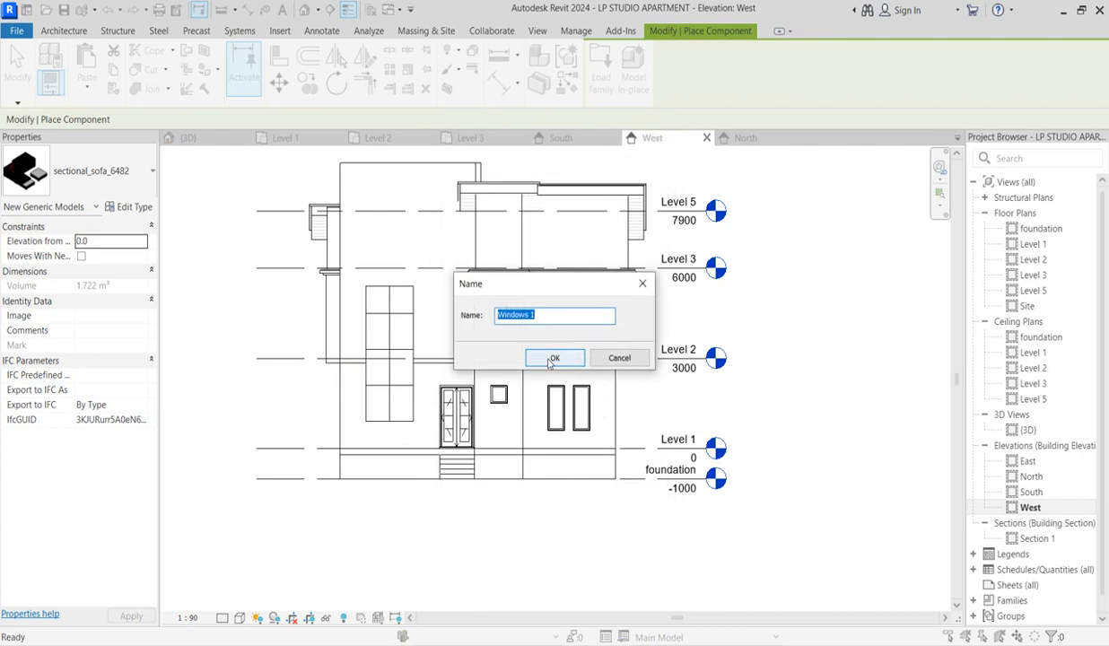
left_click(551, 320)
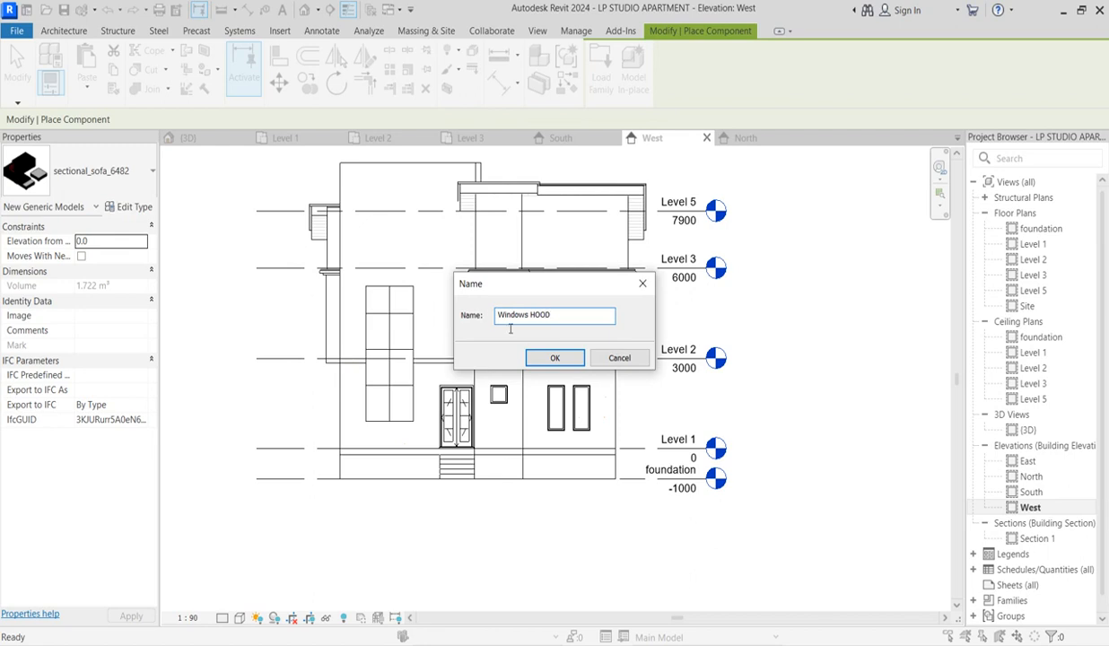
left_click(548, 359)
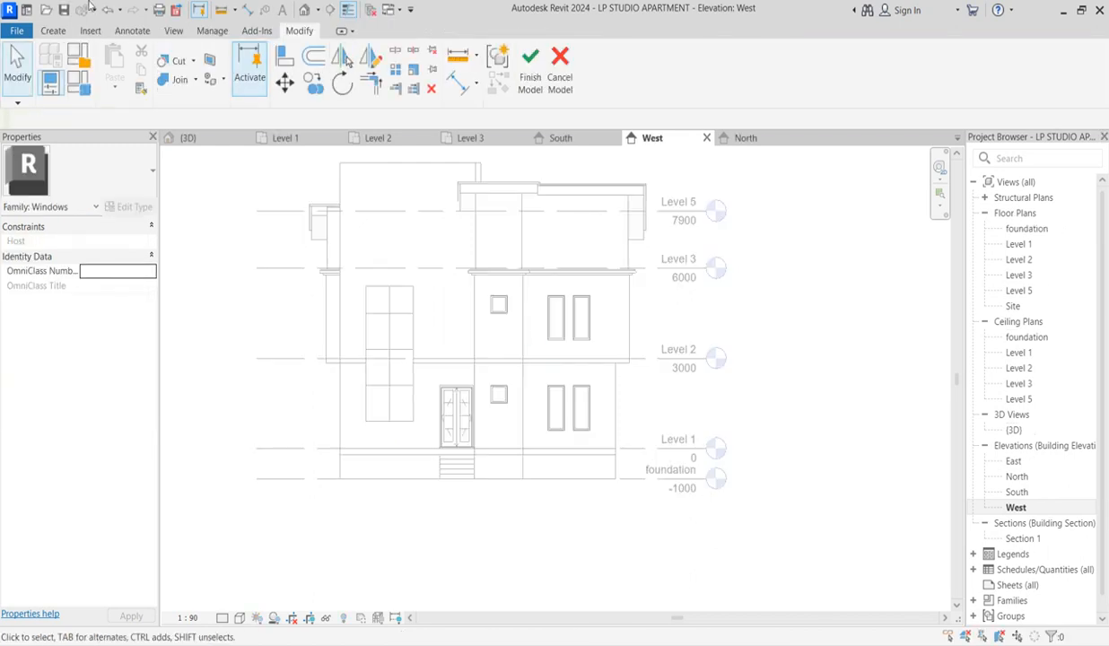
Start a sweep on the picked west wall plane and sketch its path as a 1700 by 4500 mm rectangle around the tall curtain window.
left_click(55, 32)
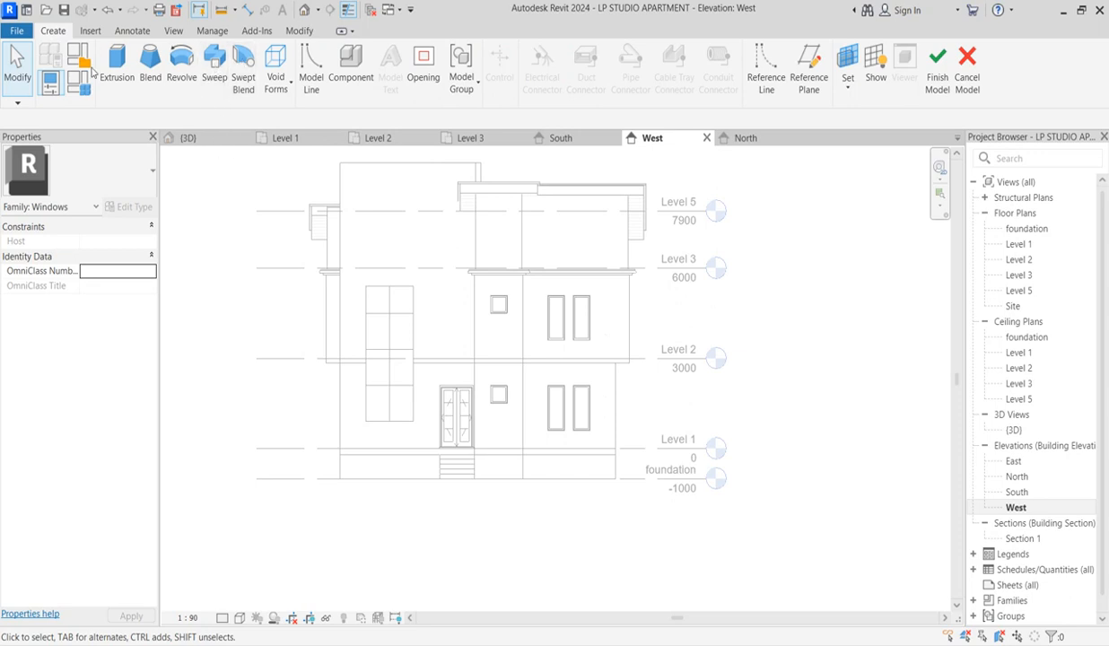
left_click(213, 59)
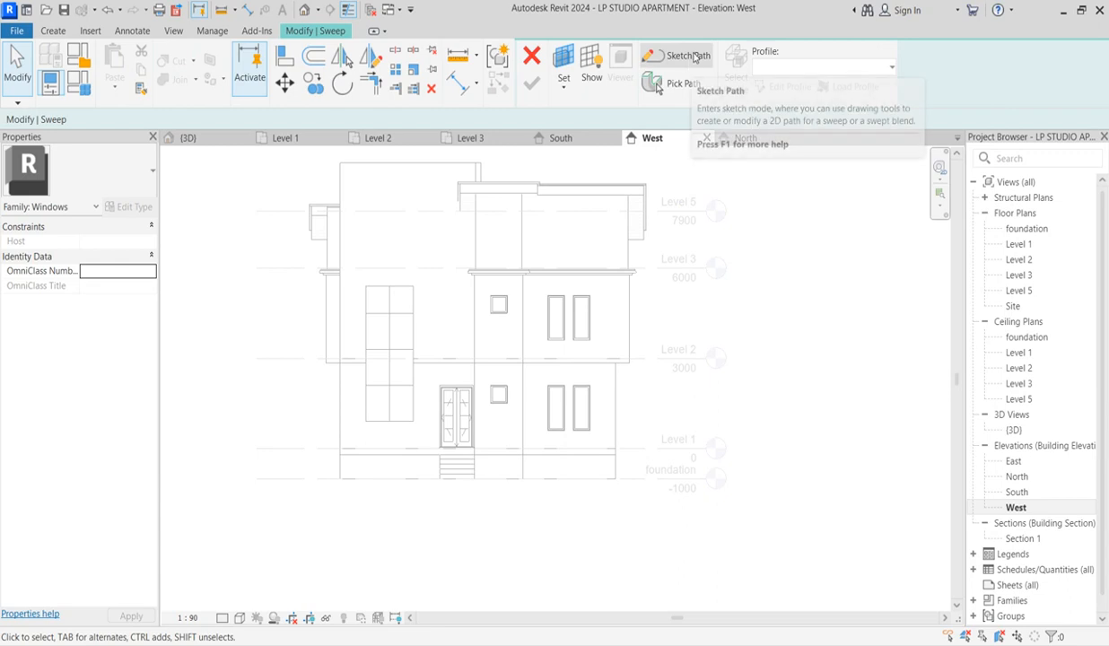
left_click(687, 56)
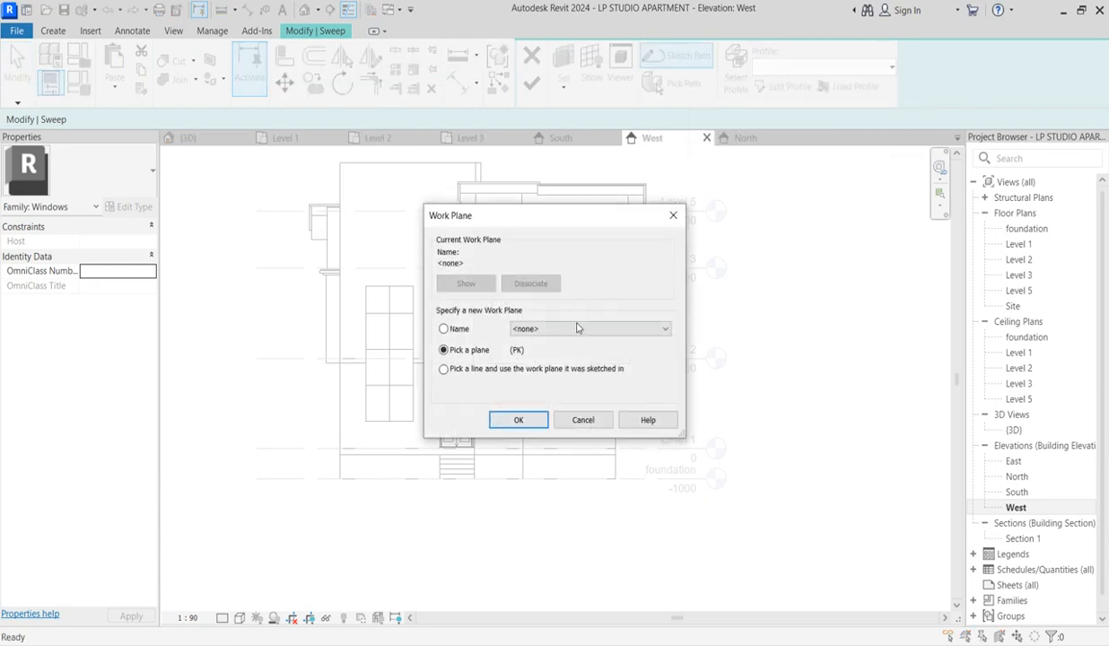
left_click(519, 420)
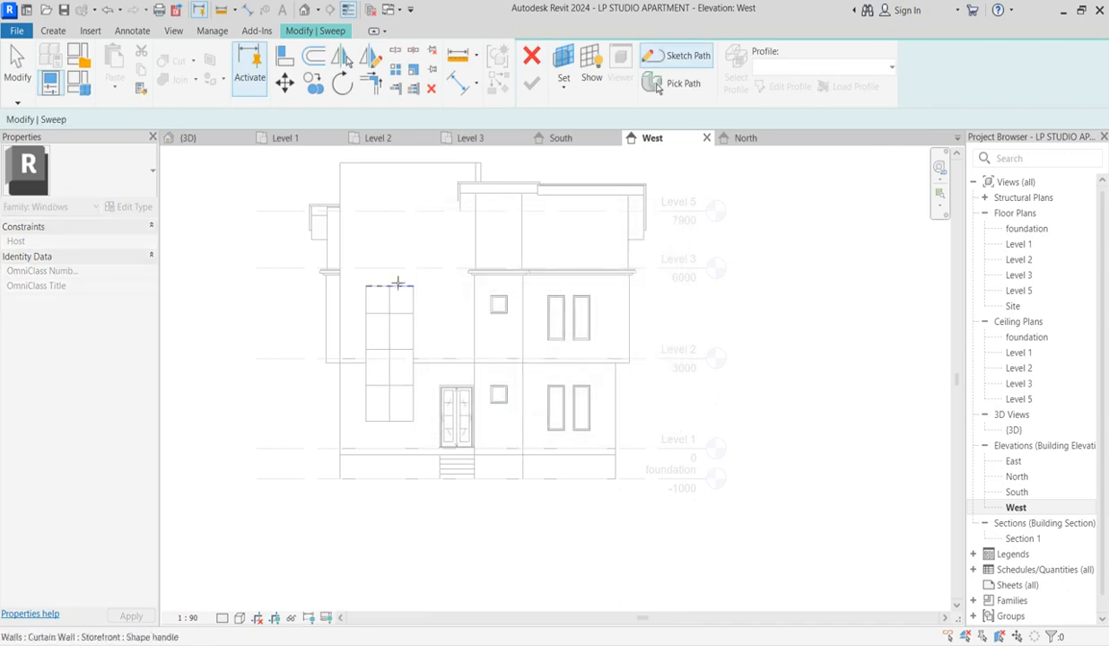
left_click(366, 173)
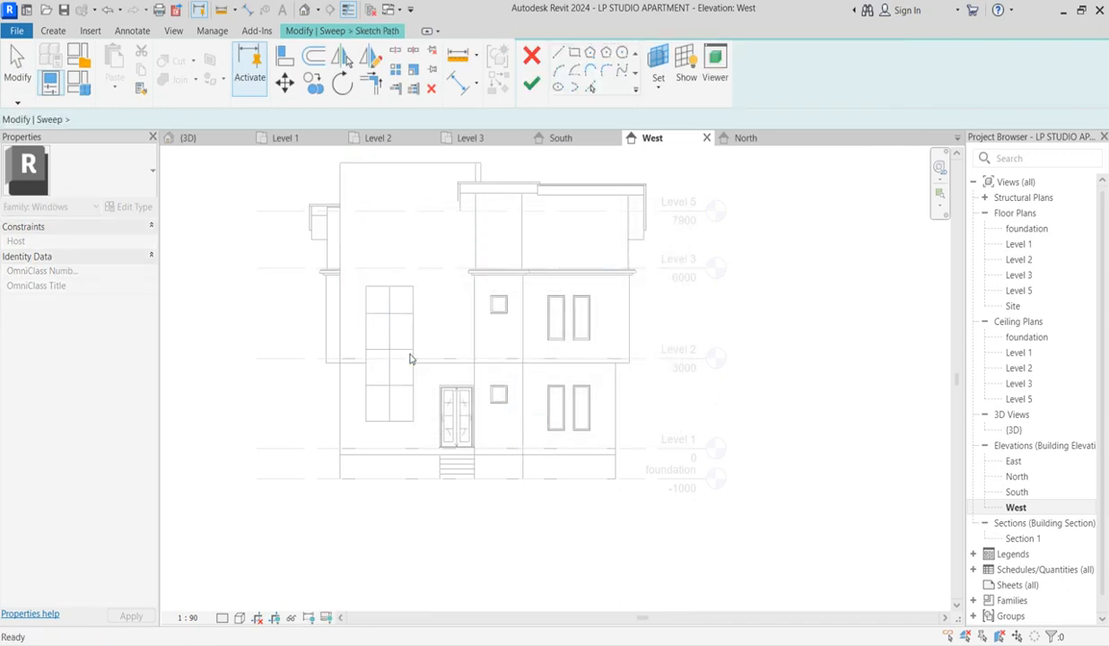
left_click(574, 53)
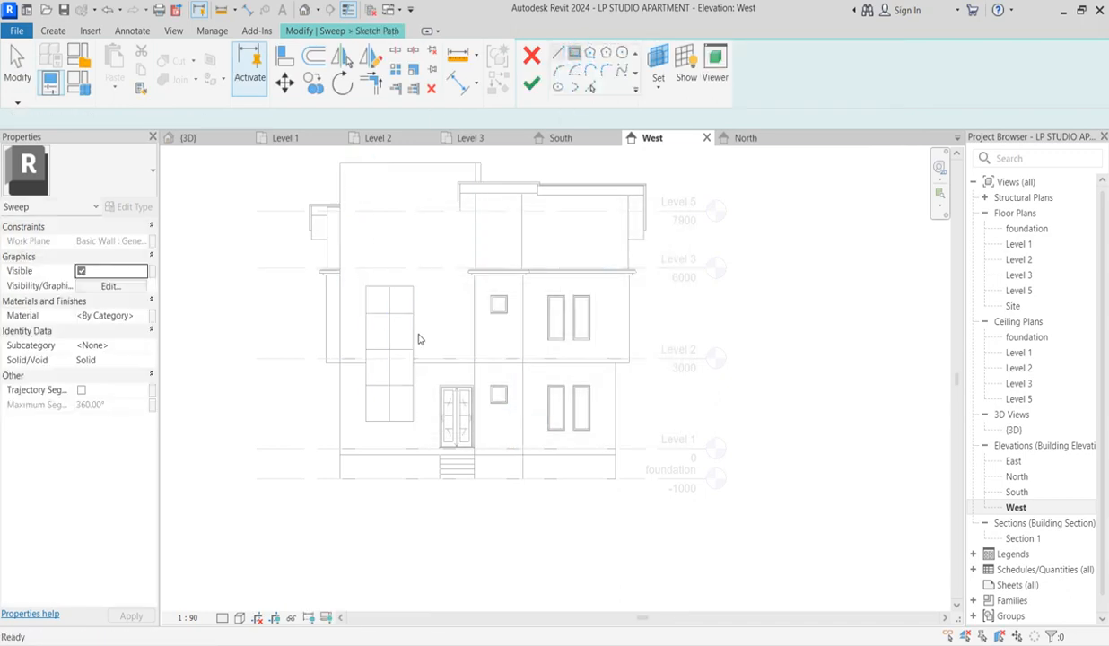
left_click(365, 286)
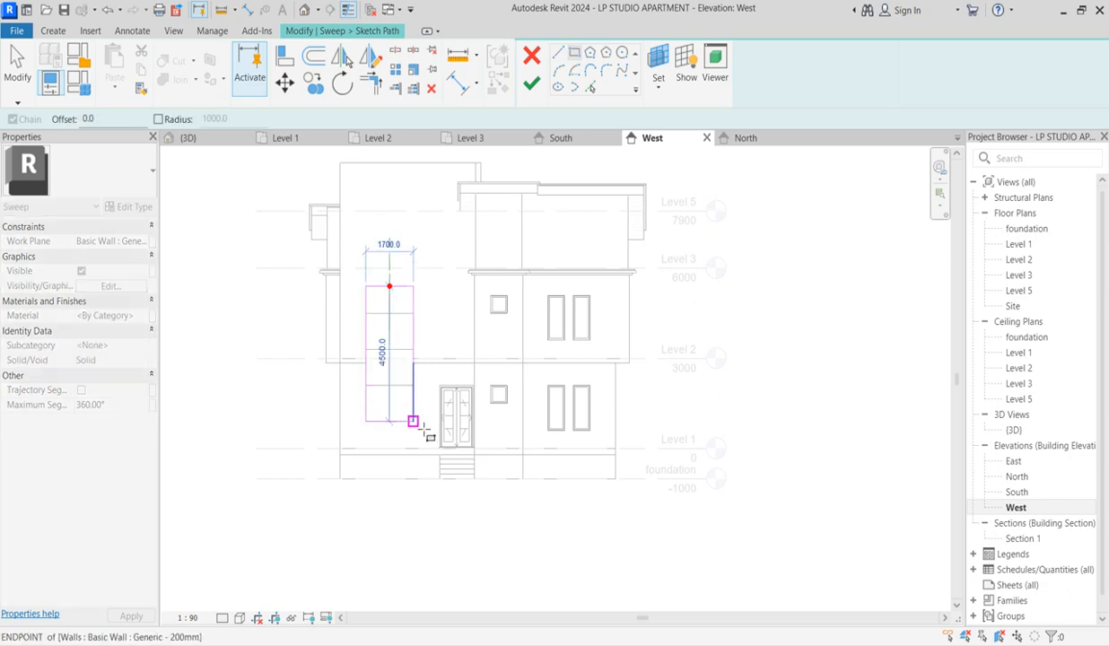
left_click(416, 422)
left_click(531, 83)
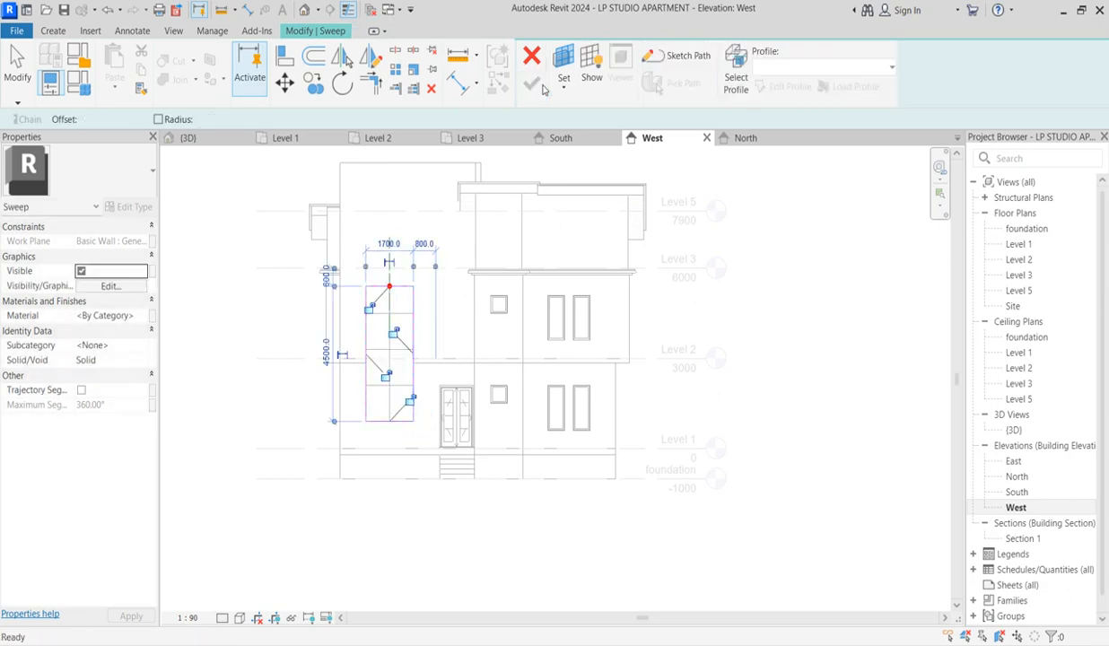
Open the sweep's By Sketch profile for editing in the North elevation.
left_click(736, 83)
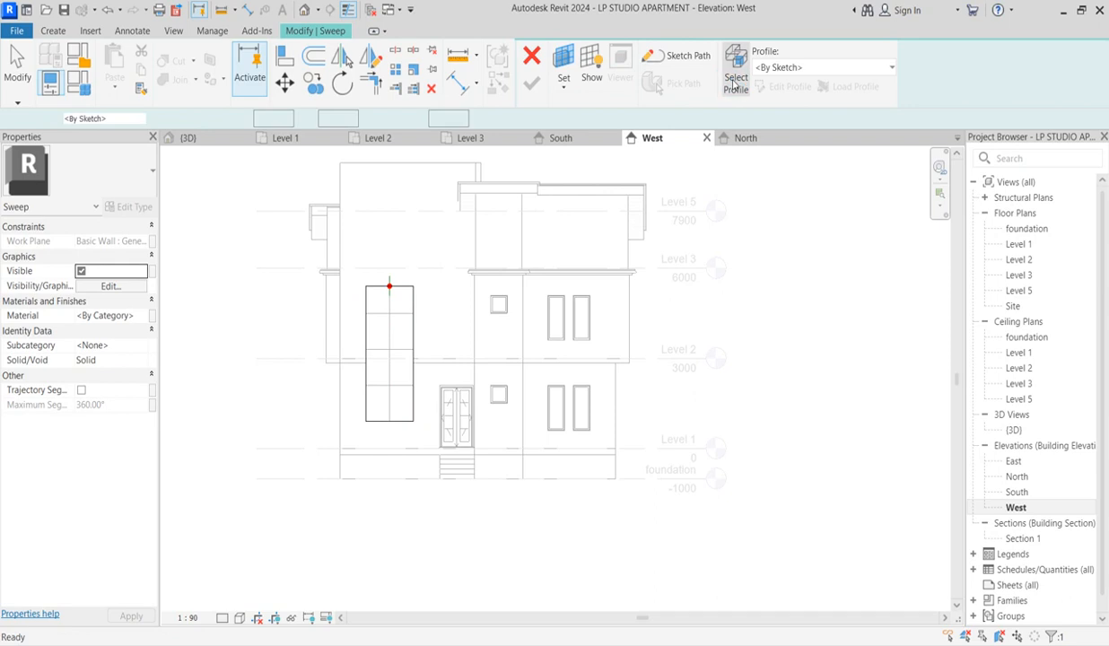
left_click(733, 89)
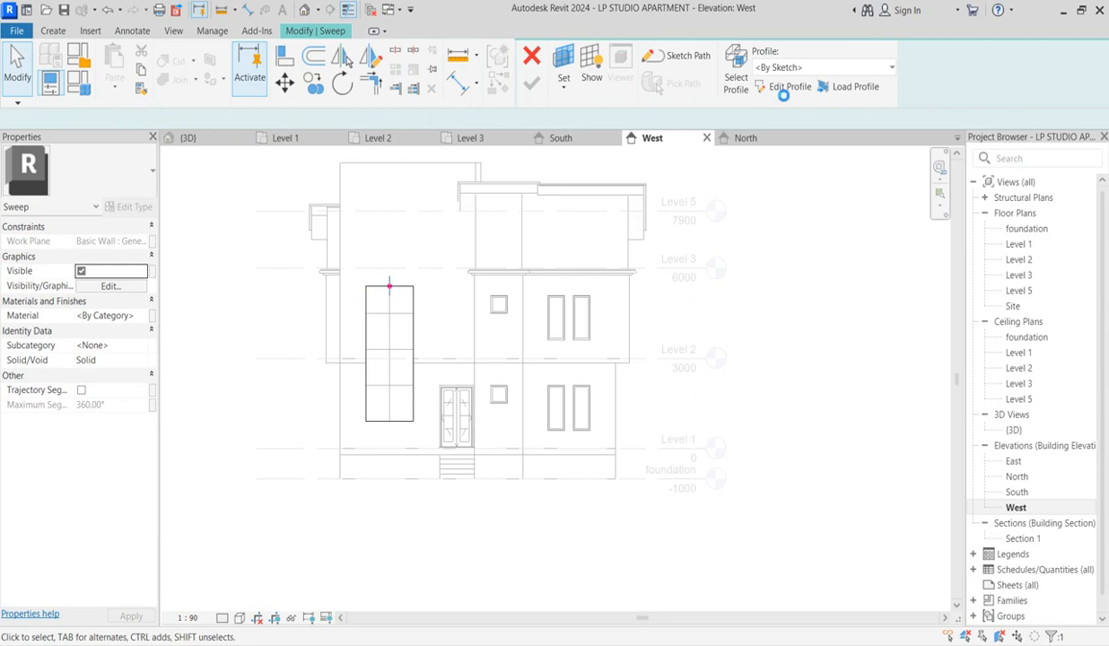
left_click(782, 87)
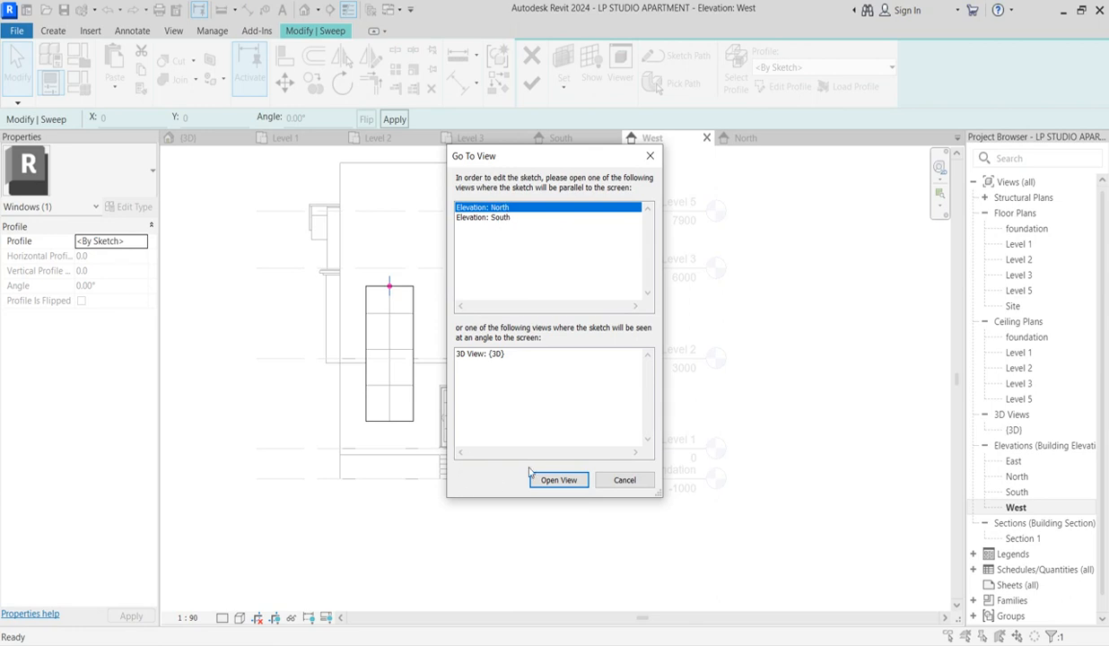
left_click(556, 481)
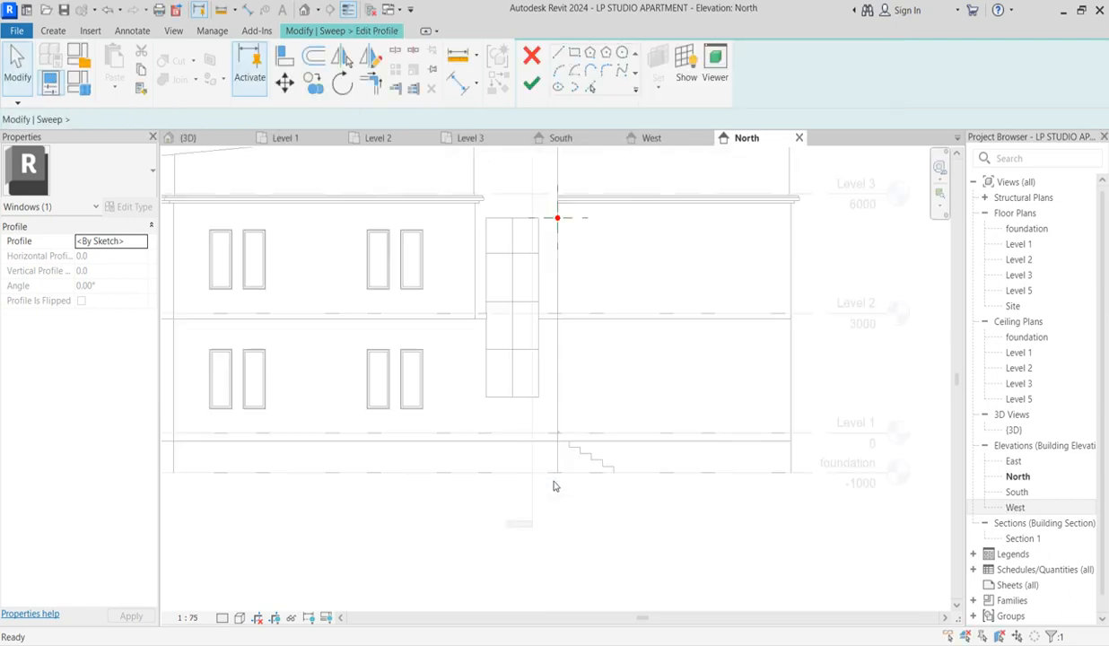
Sketch a closed four-sided profile with chamfered ends, projecting about 57 mm from the wall at the path's reference point, and finish the sweep.
scroll(538, 296, "up", 5)
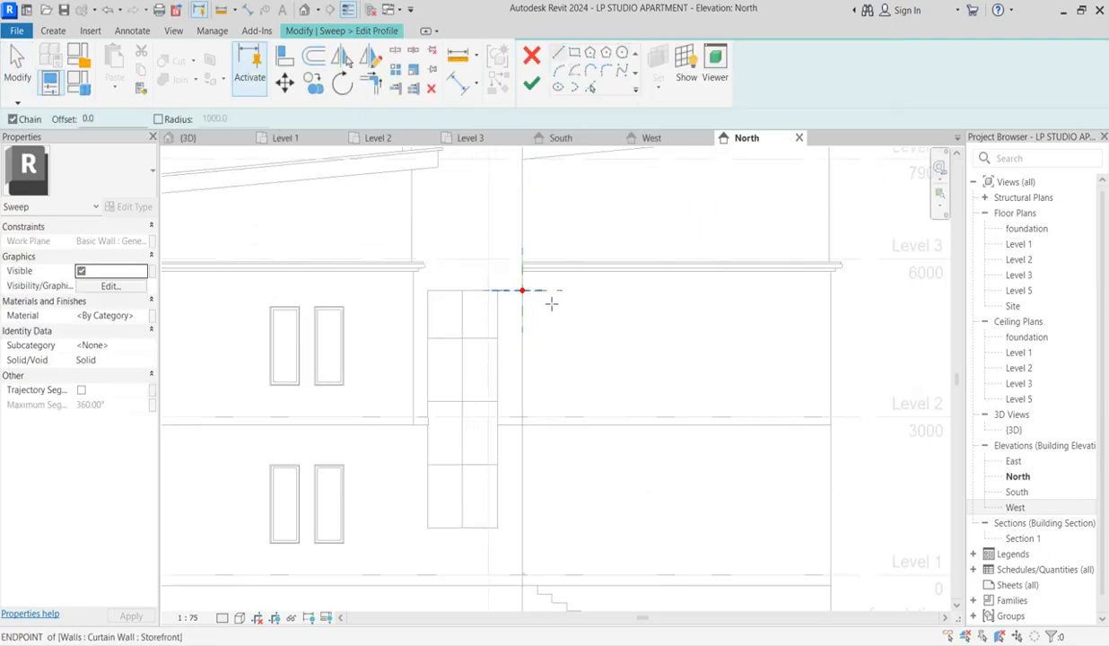
scroll(502, 282, "up", 5)
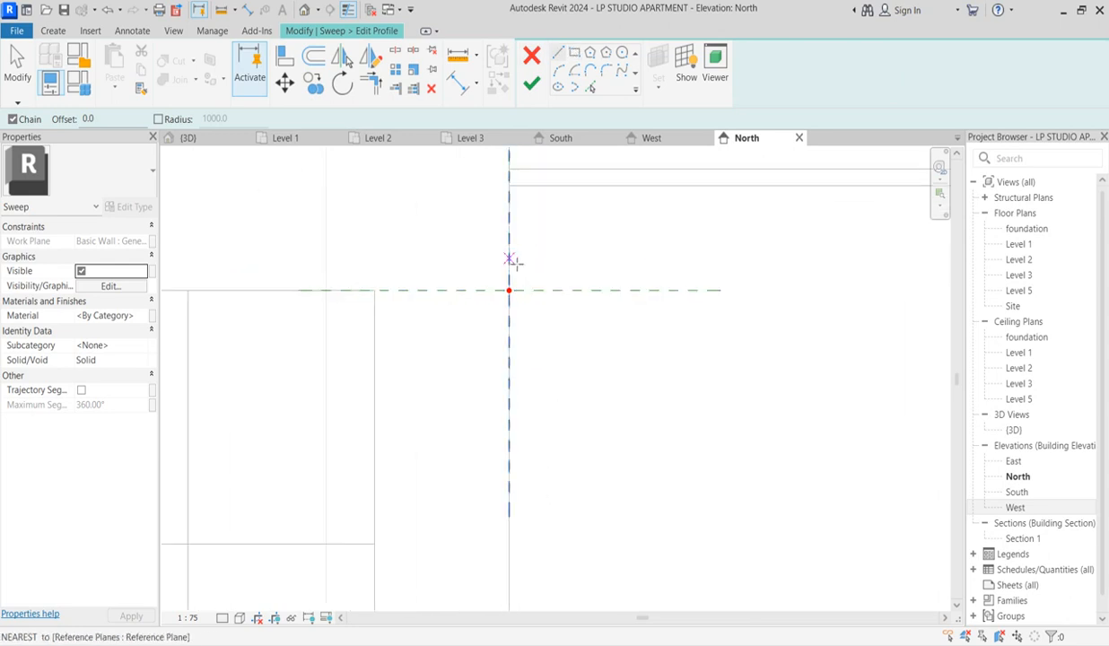
left_click(509, 253)
scroll(520, 268, "up", 2)
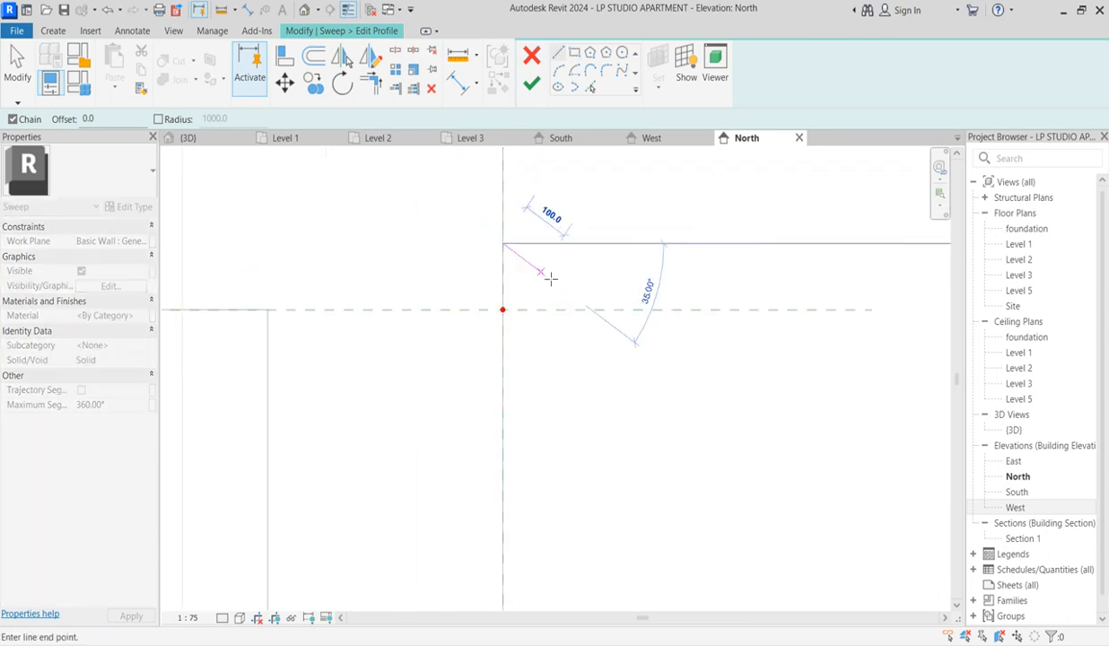
left_click(528, 271)
left_click(529, 302)
left_click(503, 339)
left_click(502, 243)
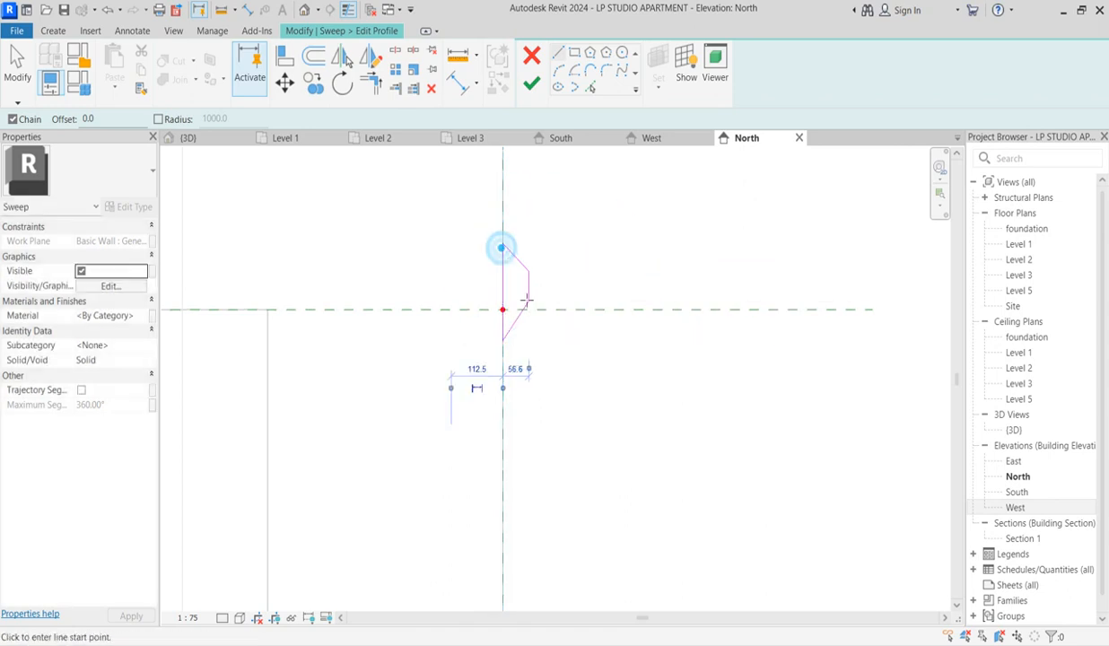
left_click(531, 87)
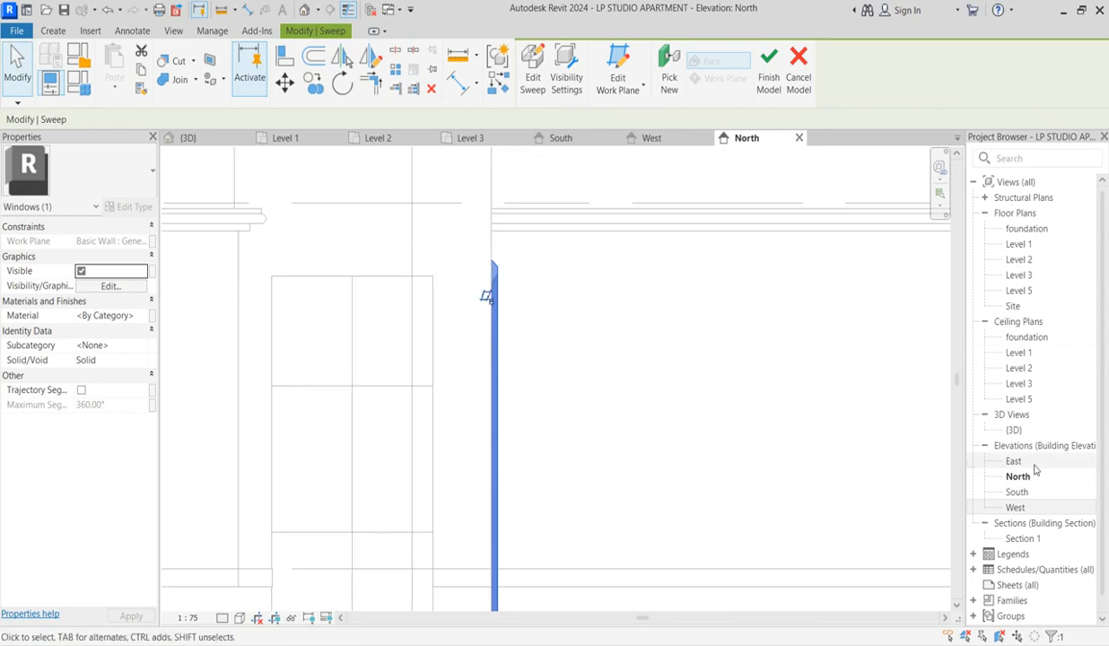
Assign the Default Wall(5) material to the hood sweep around the tall curtain window in the 3D view.
left_click(1012, 430)
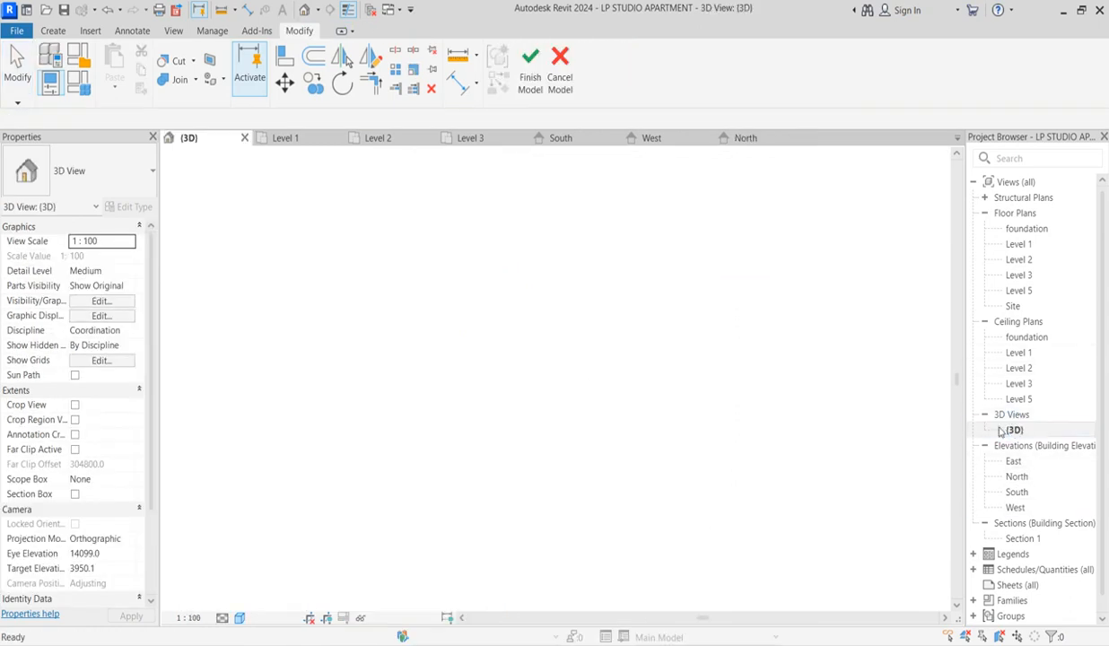
scroll(480, 334, "up", 2)
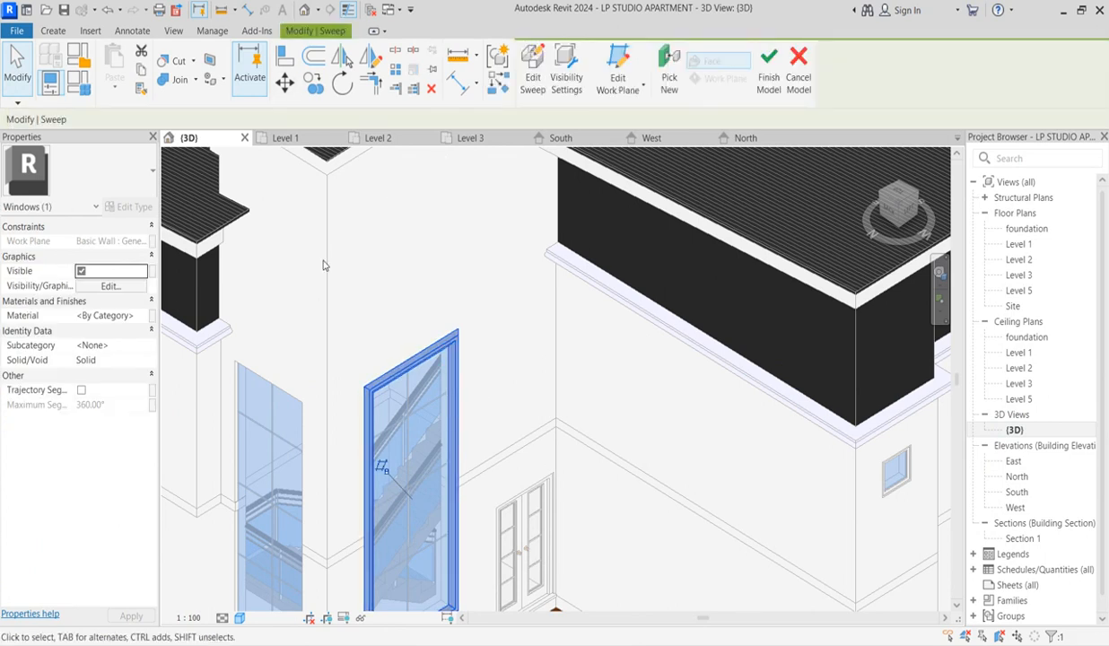
left_click(140, 317)
left_click(147, 316)
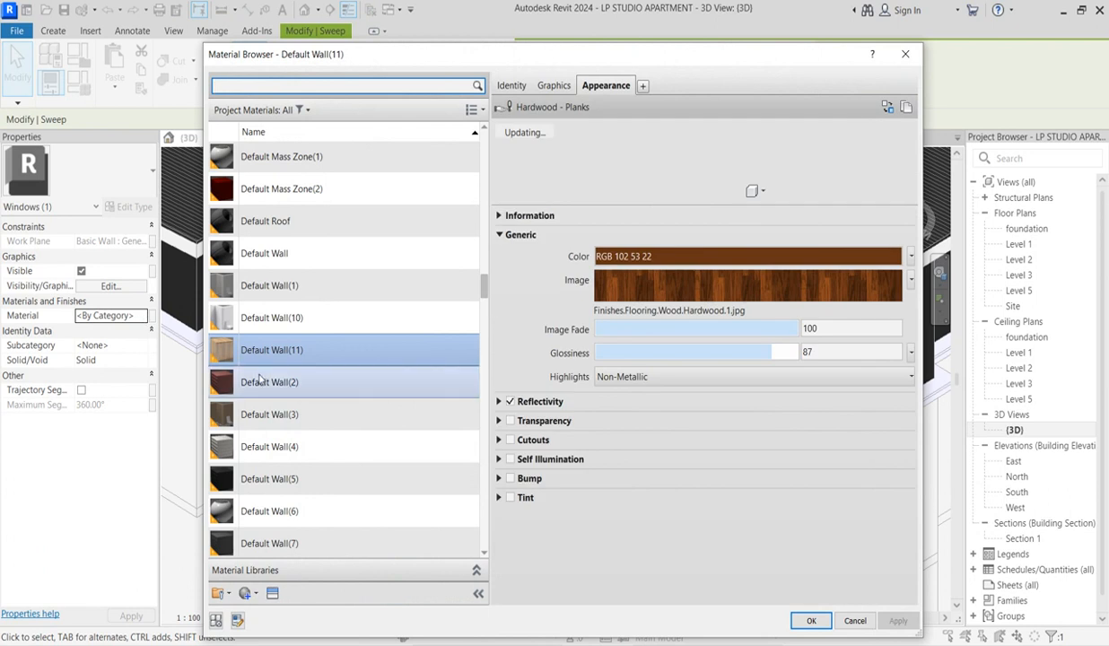
left_click(259, 285)
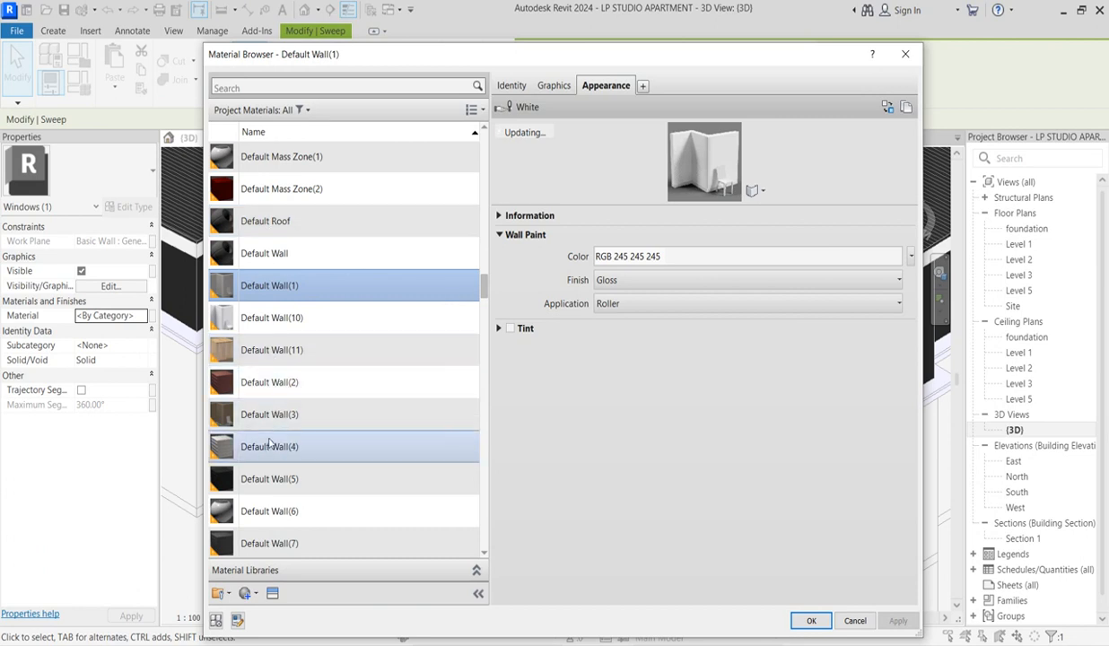
left_click(264, 480)
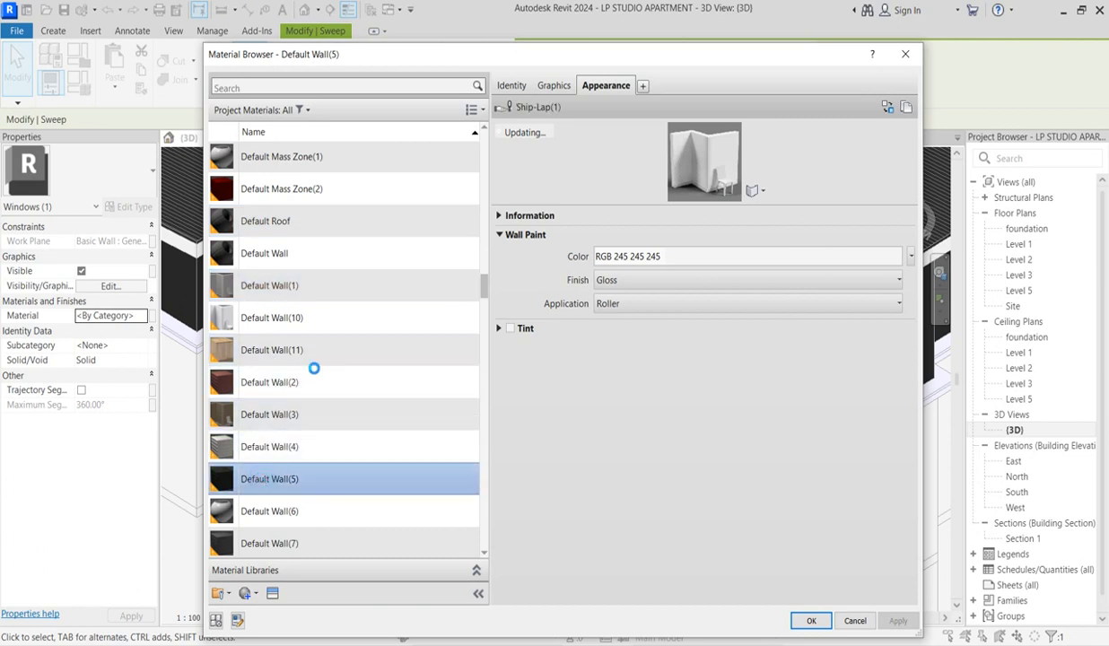
scroll(265, 484, "down", 2)
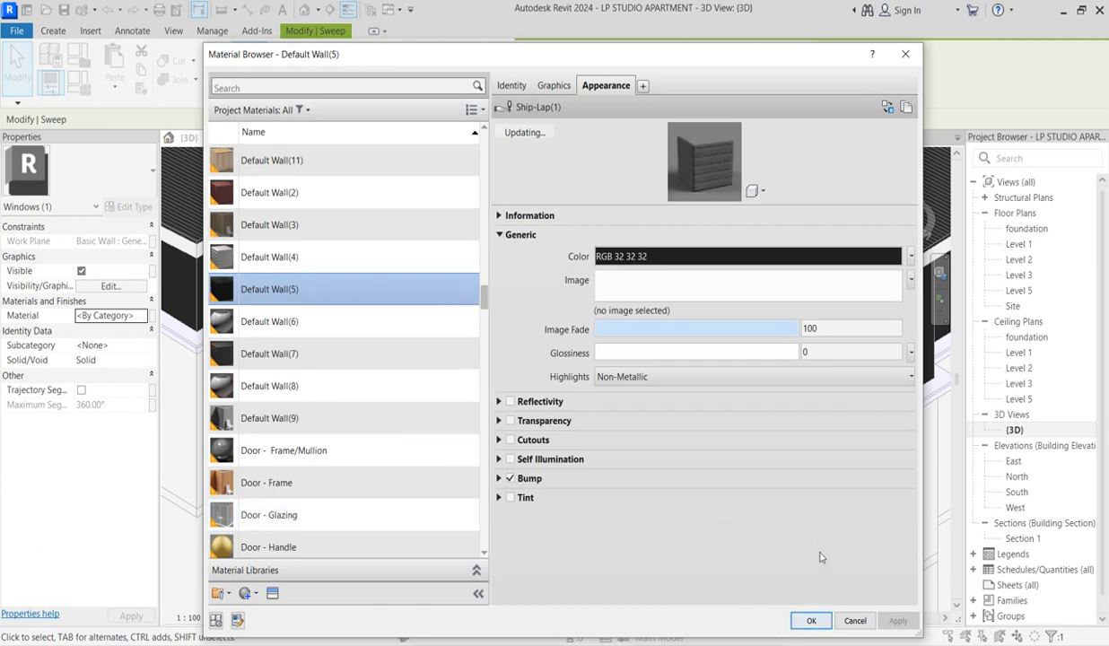
left_click(809, 619)
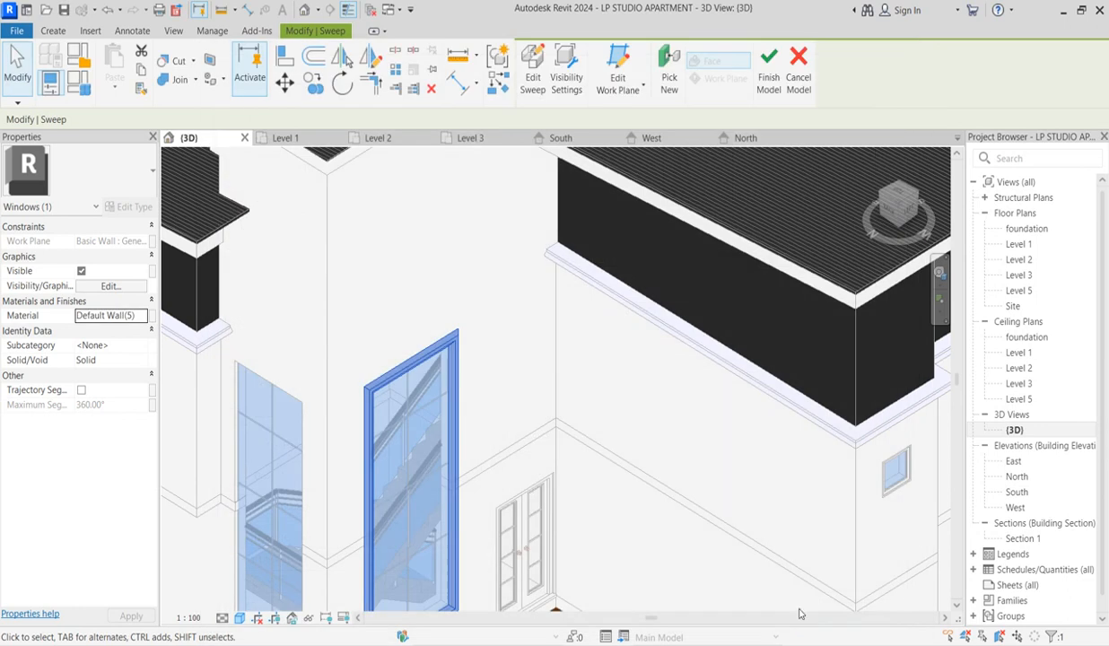
left_click(475, 361)
scroll(503, 357, "down", 4)
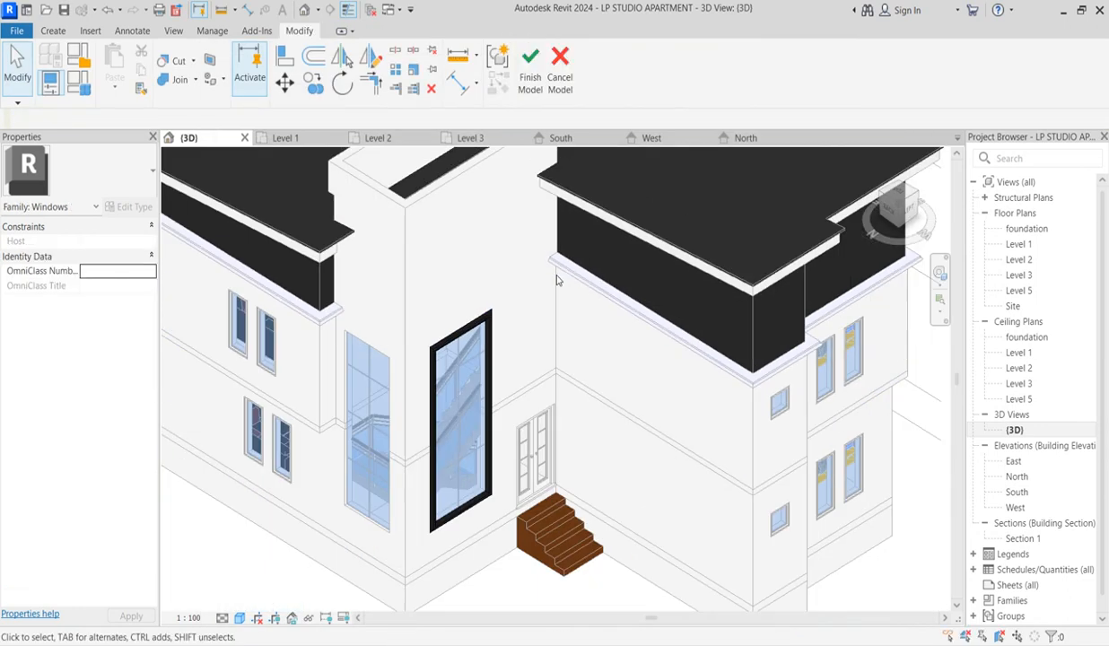
Rotate a copy of the window hood sweep a quarter turn about its center in the Level 1 plan.
left_click(485, 346)
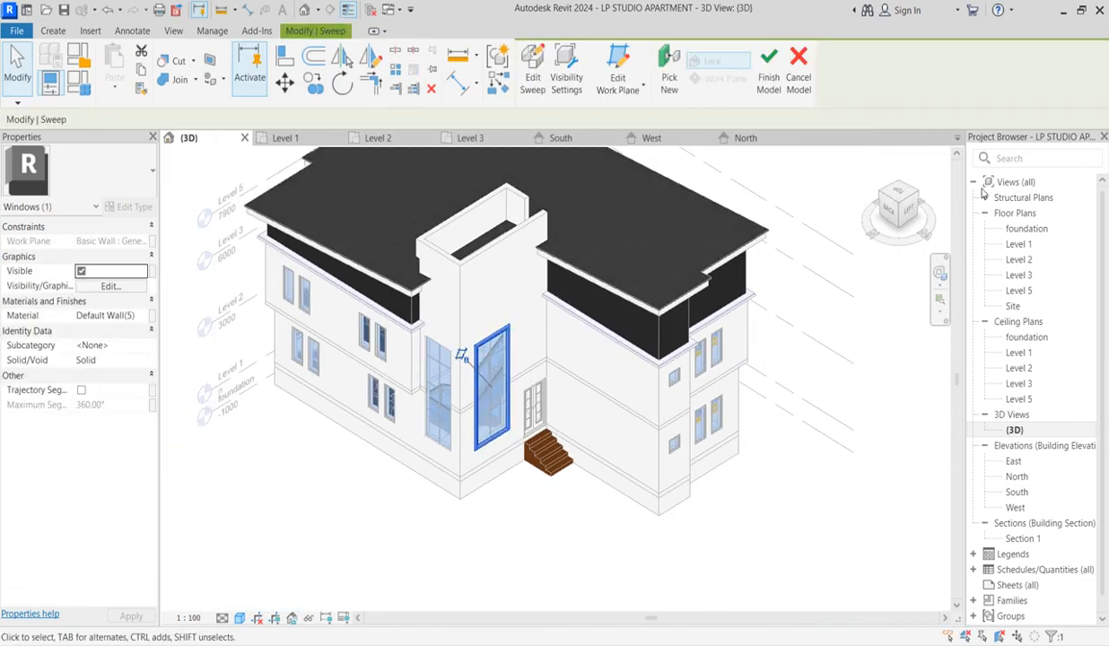
double_click(1016, 245)
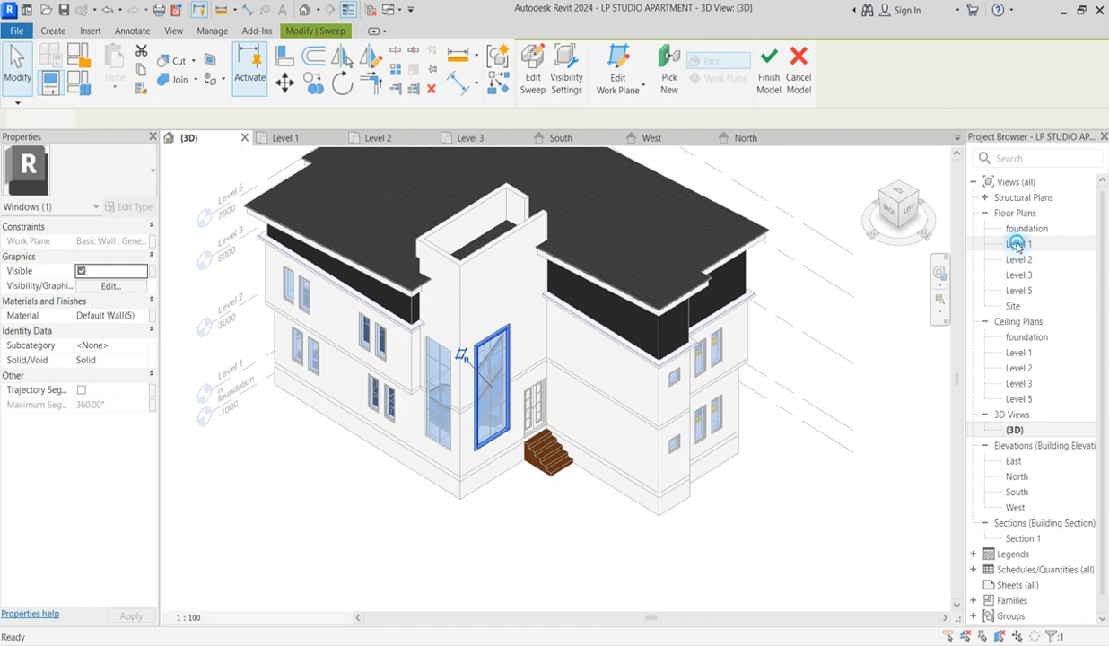
scroll(566, 373, "down", 3)
scroll(566, 373, "up", 4)
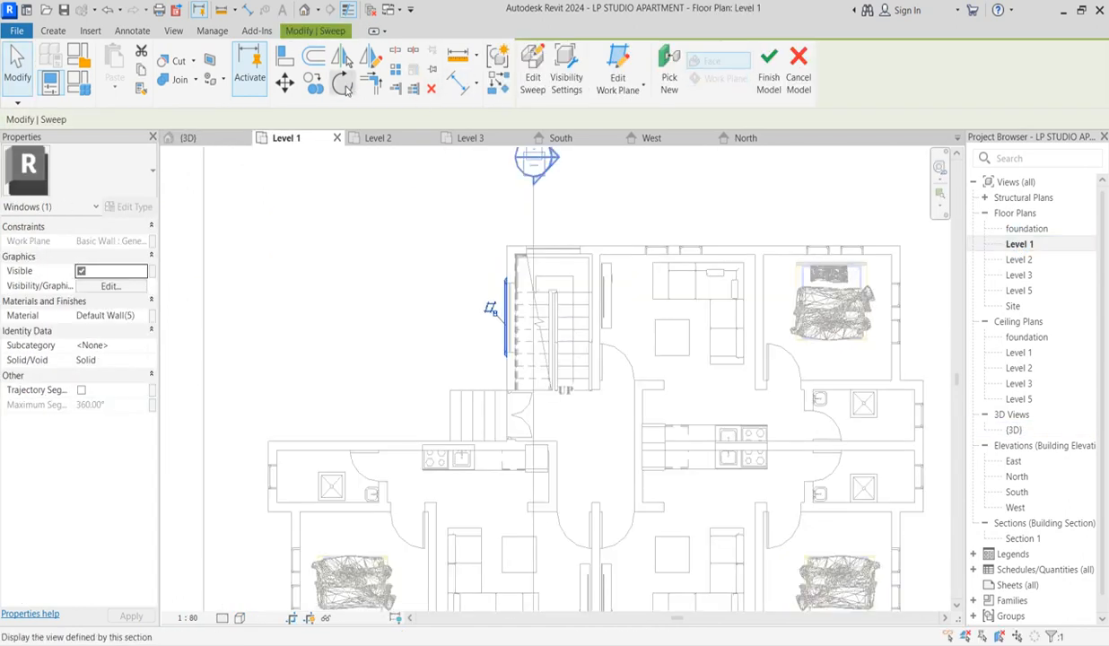
left_click(342, 83)
scroll(518, 330, "up", 2)
scroll(519, 335, "up", 2)
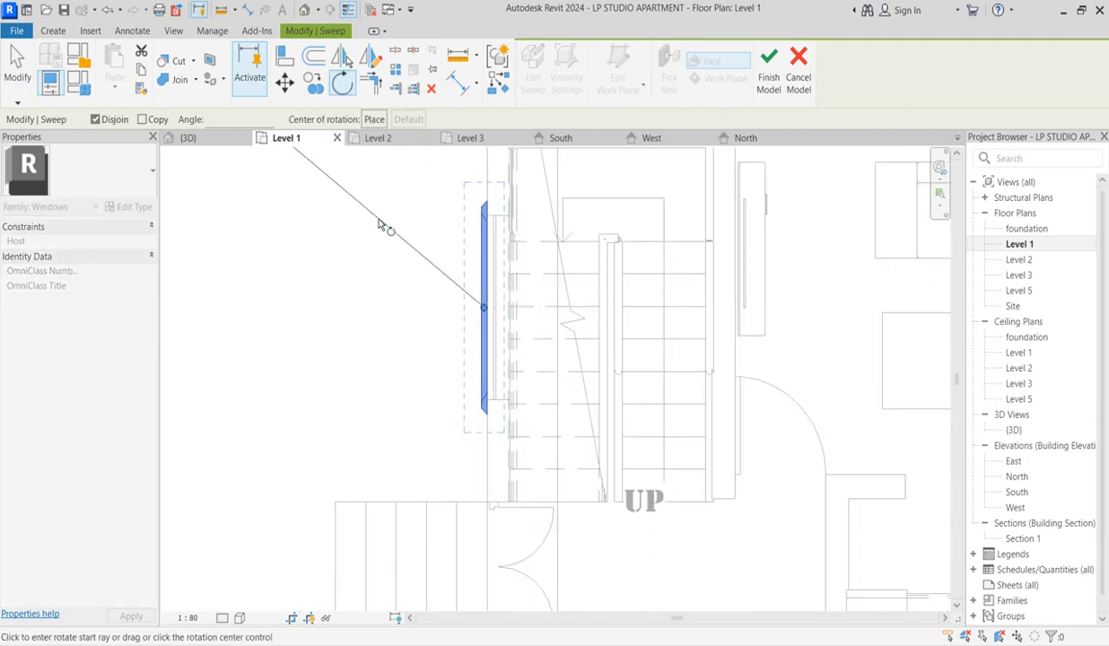
scroll(481, 179, "down", 2)
left_click(482, 172)
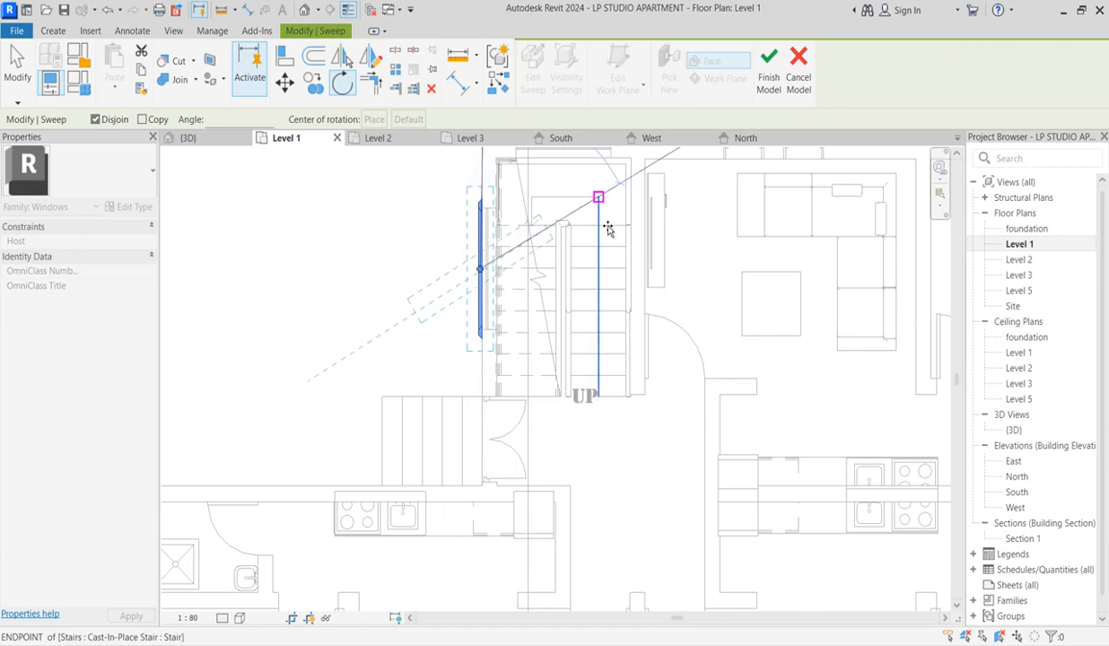
left_click(142, 120)
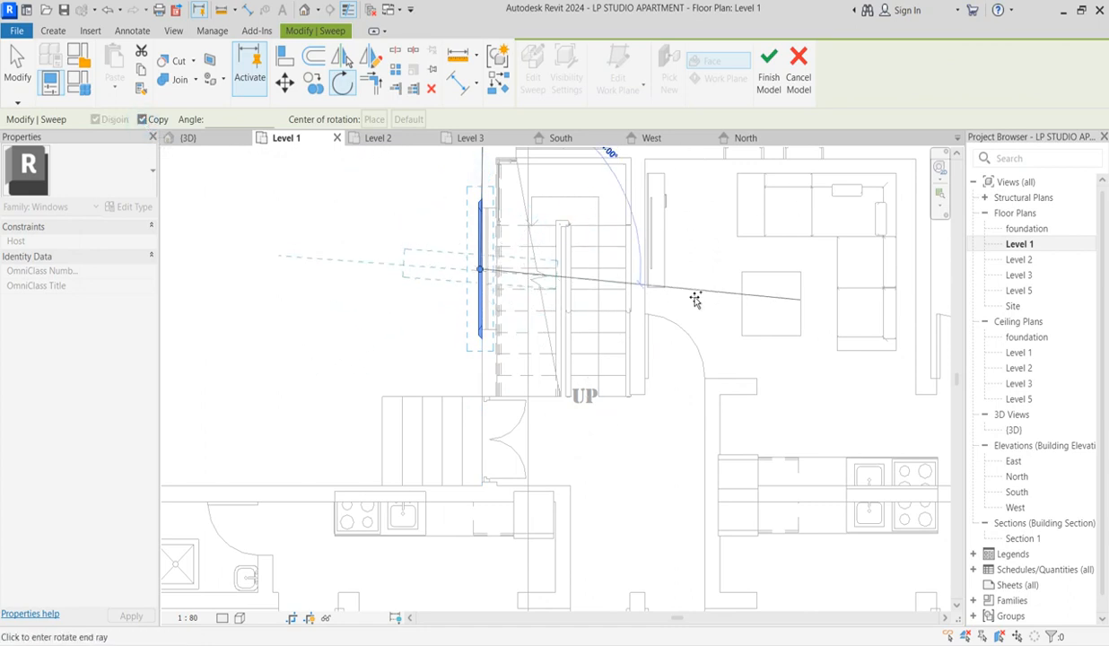
scroll(690, 314, "down", 1)
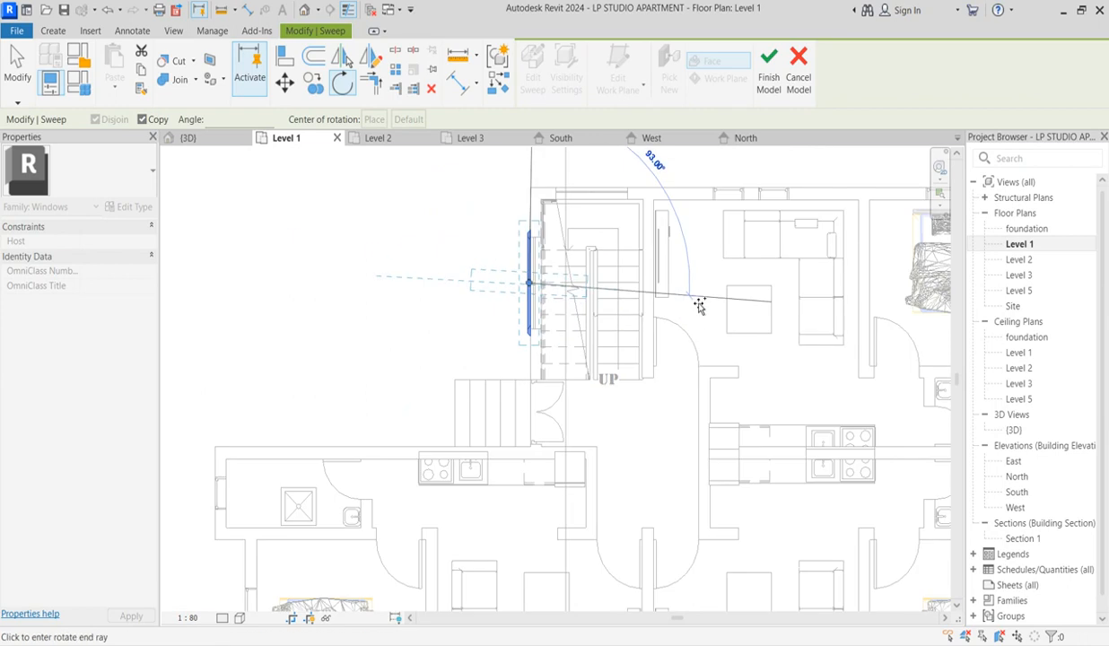
left_click(694, 292)
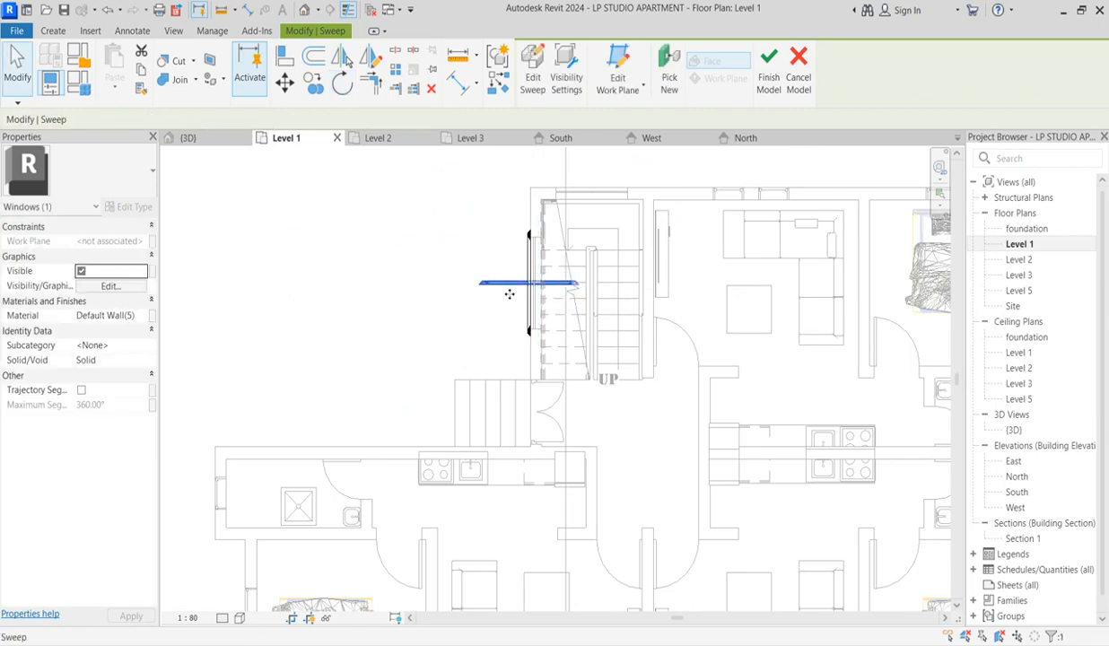
Move the copied hood to the stairwell window on the north wall and align it with the wall's outer face.
left_click_drag(498, 287, 576, 190)
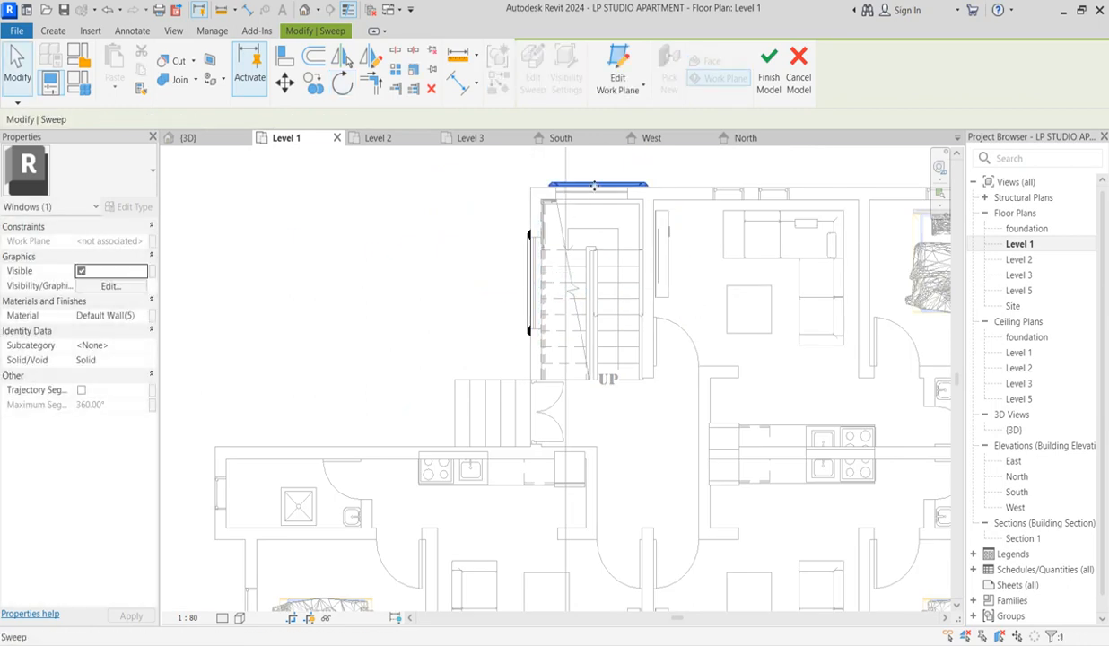
scroll(612, 192, "up", 2)
scroll(612, 192, "up", 2)
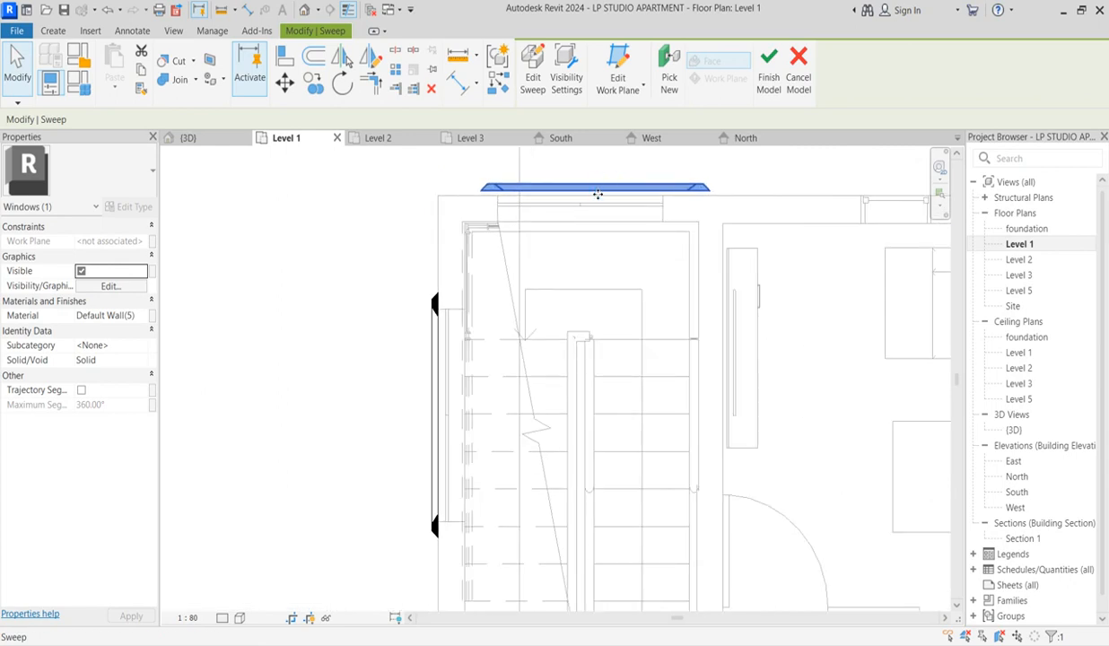
key("a")
key("l")
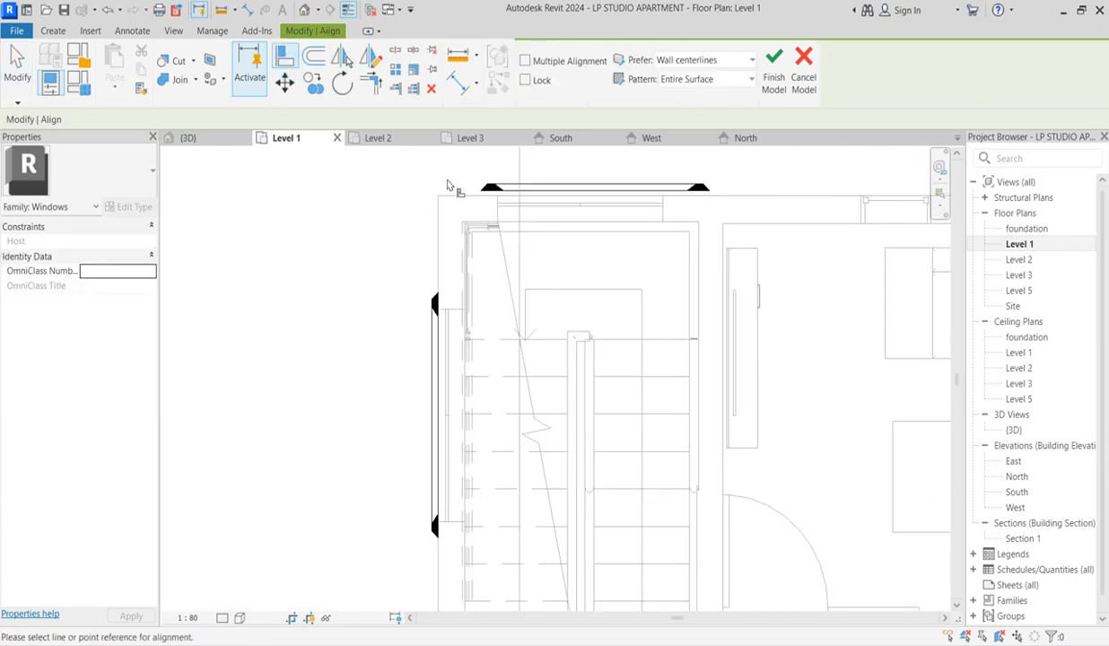
left_click(515, 188)
right_click(438, 159)
left_click(492, 167)
key("Escape")
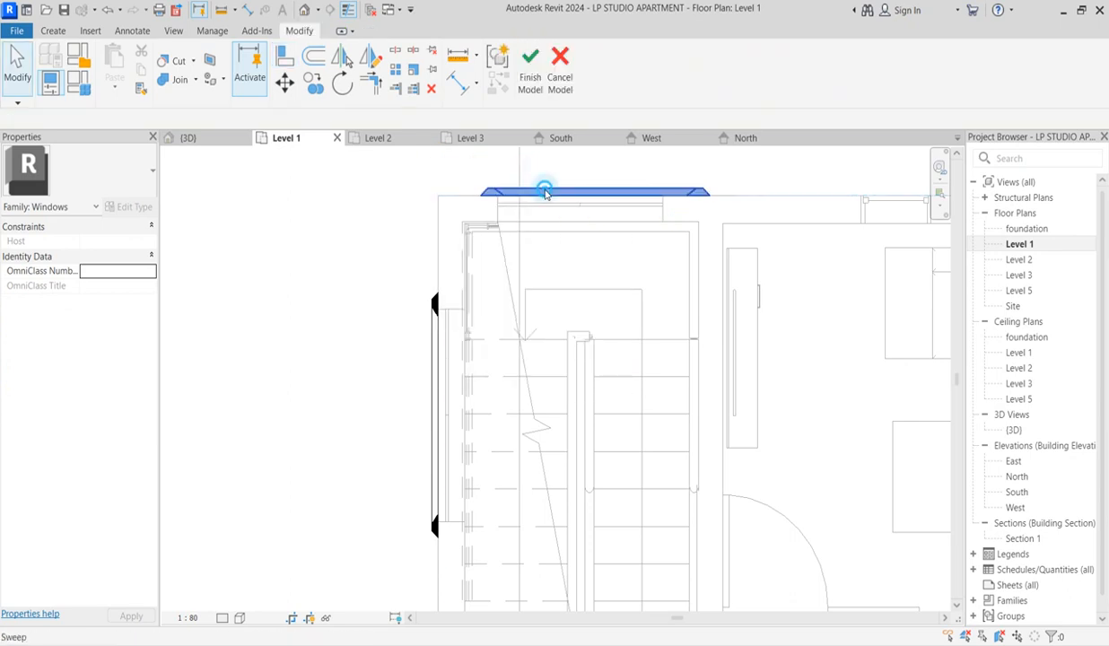
Open the copied hood's sweep path for editing in the North elevation.
left_click(529, 190)
left_click(530, 61)
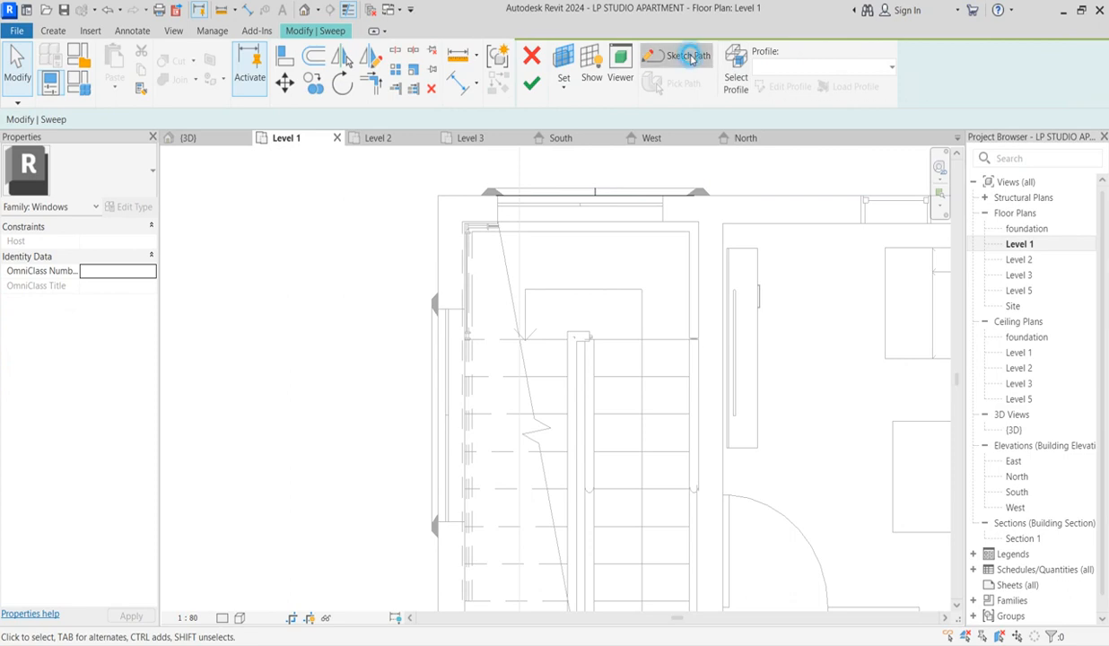
left_click(688, 56)
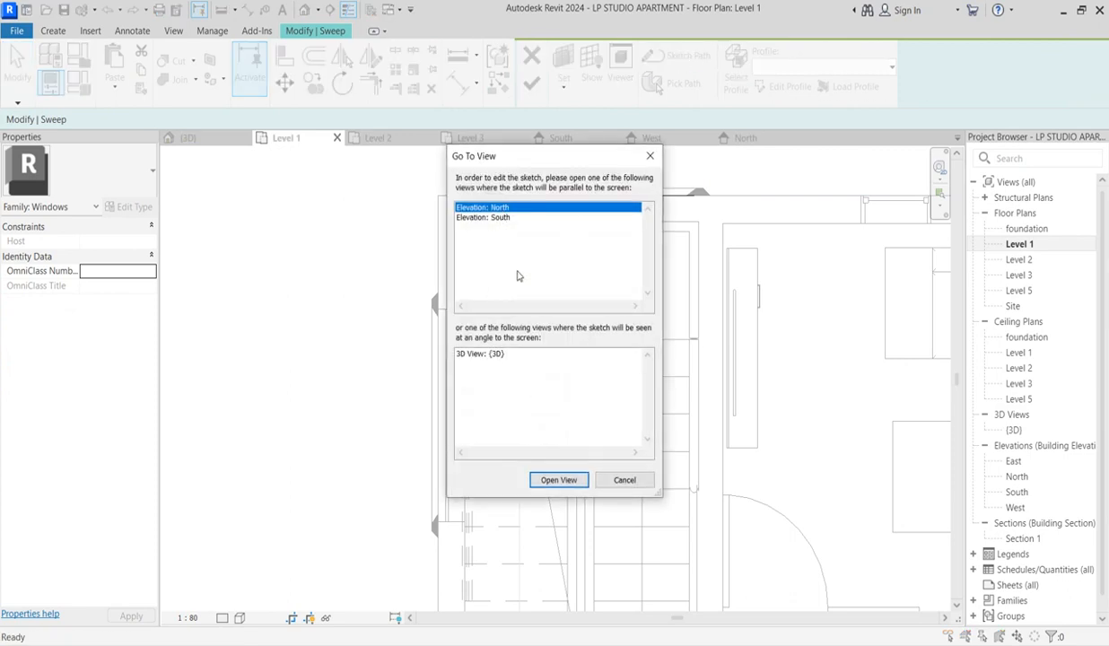
left_click(559, 480)
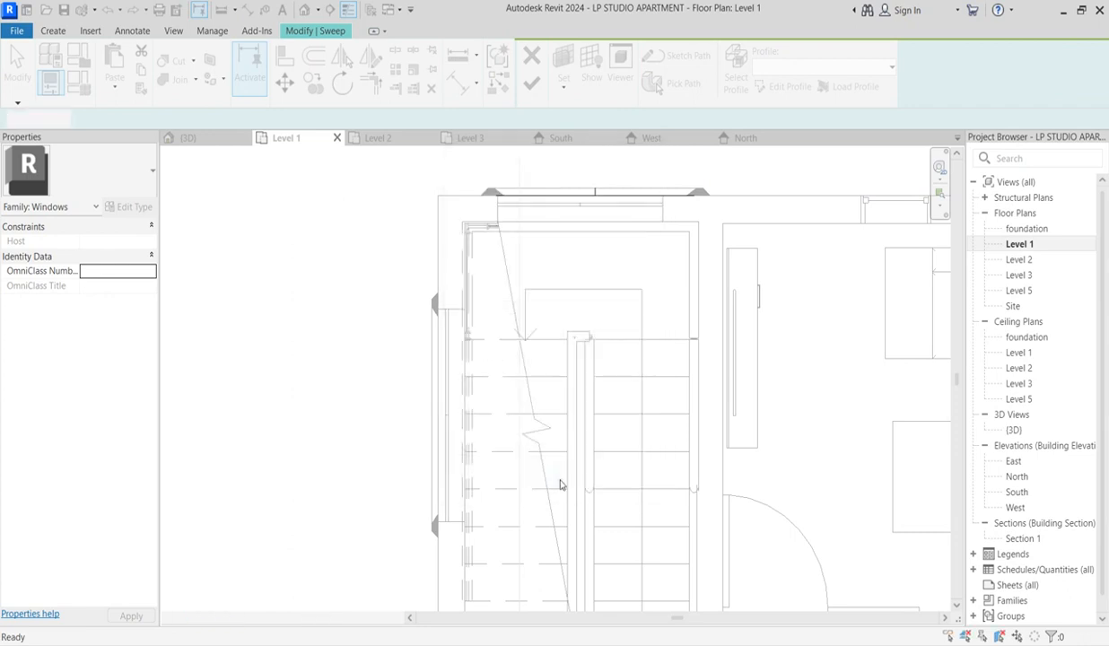
scroll(475, 339, "down", 2)
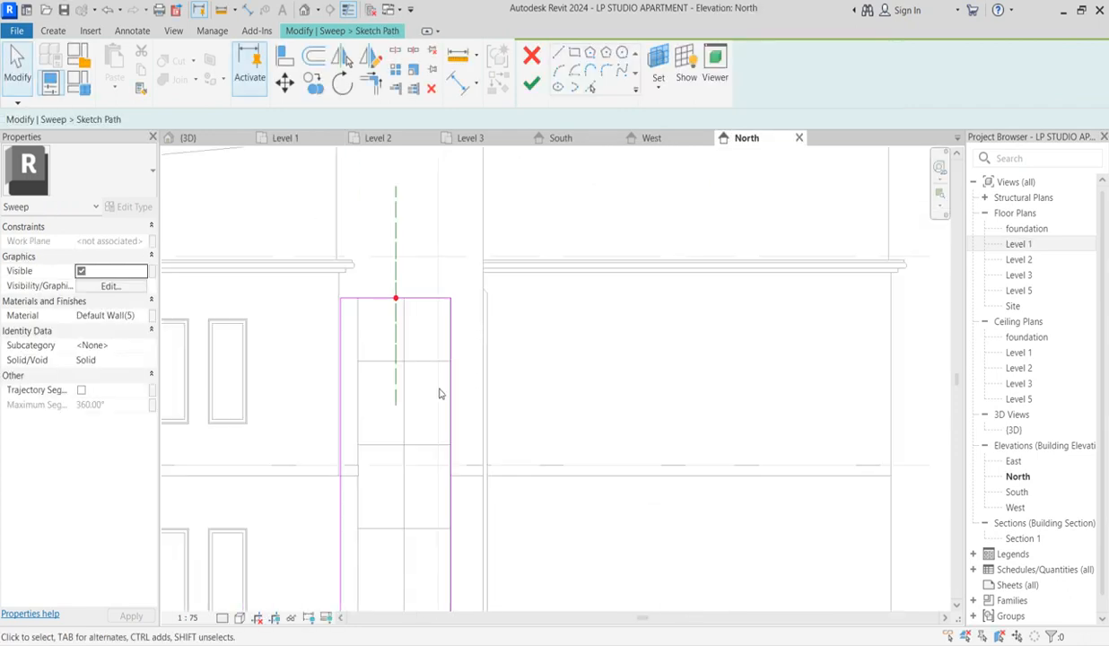
Align the copied hood's path lines with the edges of the north curtain window, and finish the path and sweep.
left_click(284, 56)
left_click(363, 320)
left_click(344, 337)
scroll(458, 346, "up", 5)
left_click(436, 297)
left_click(441, 292)
scroll(448, 282, "down", 2)
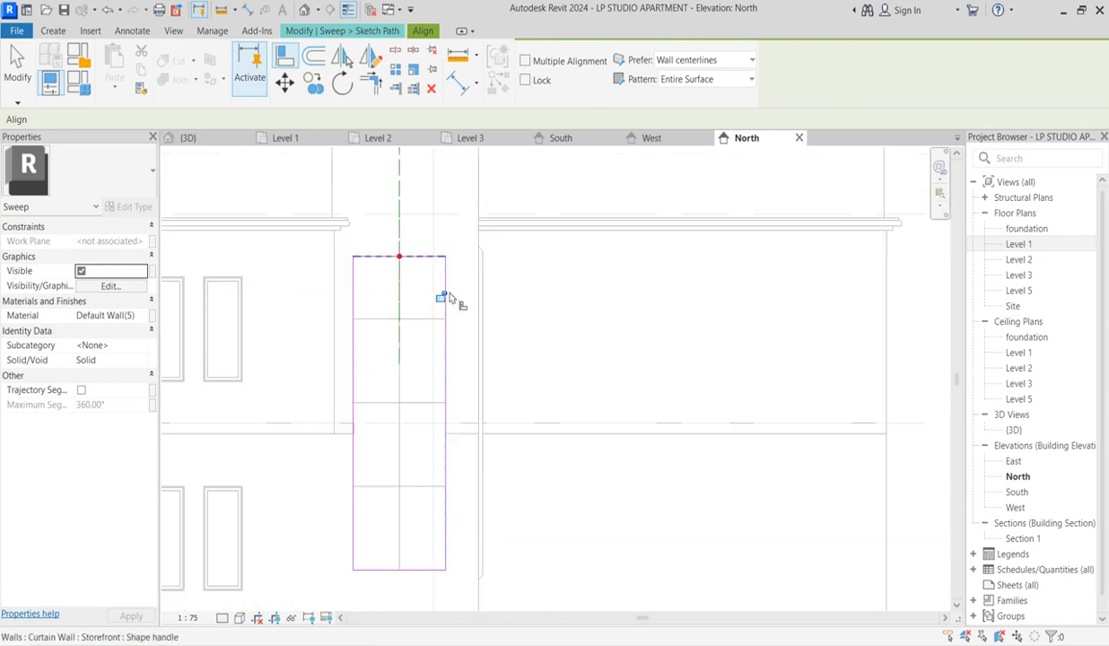
scroll(448, 282, "down", 3)
left_click(554, 211)
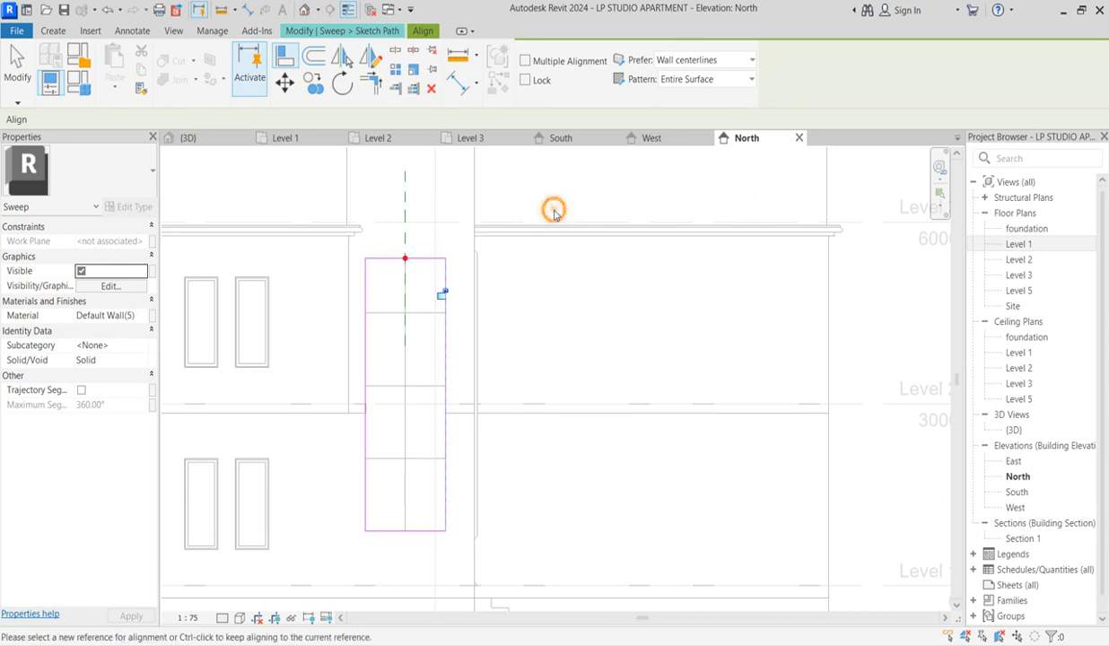
left_click(584, 212)
right_click(563, 188)
left_click(598, 191)
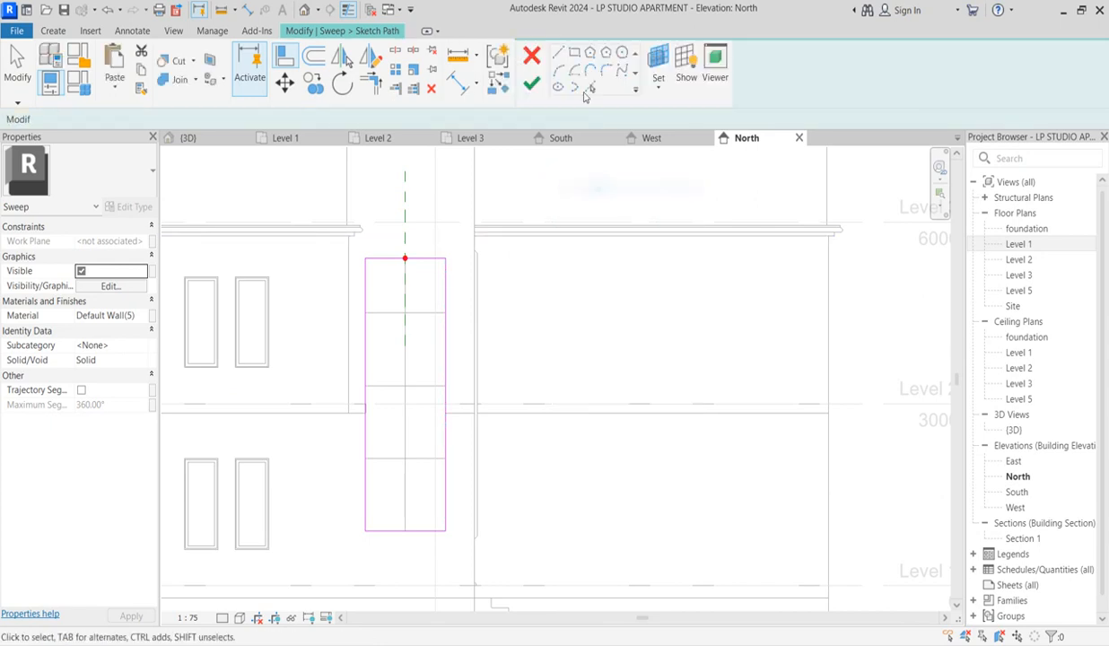
left_click(531, 83)
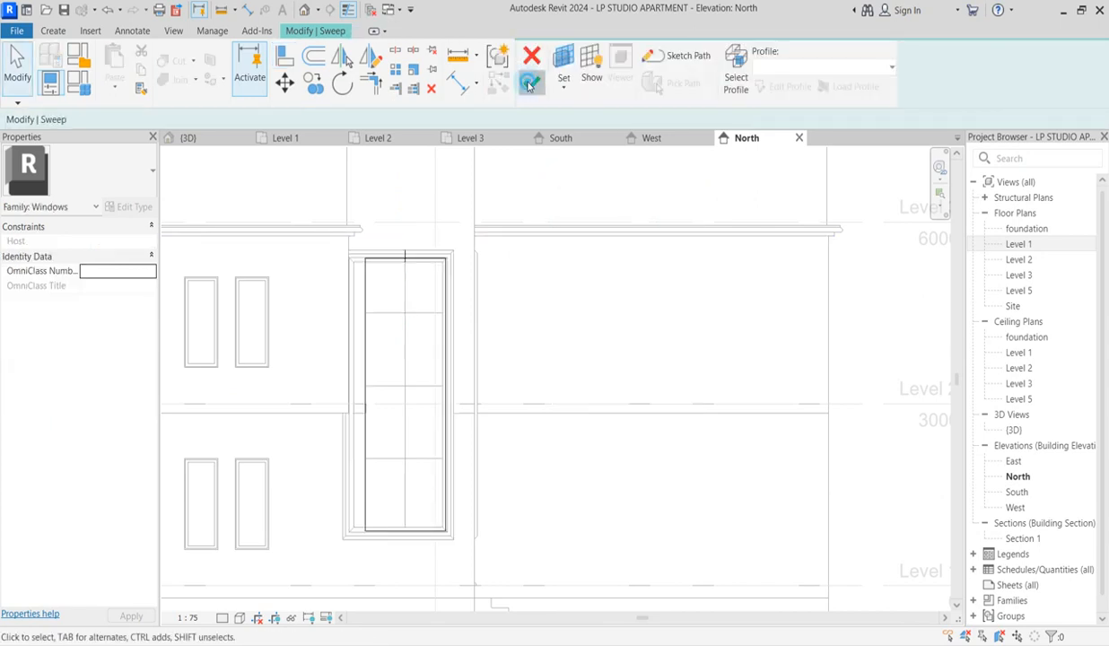
left_click(529, 83)
scroll(495, 395, "down", 5)
left_click(708, 365)
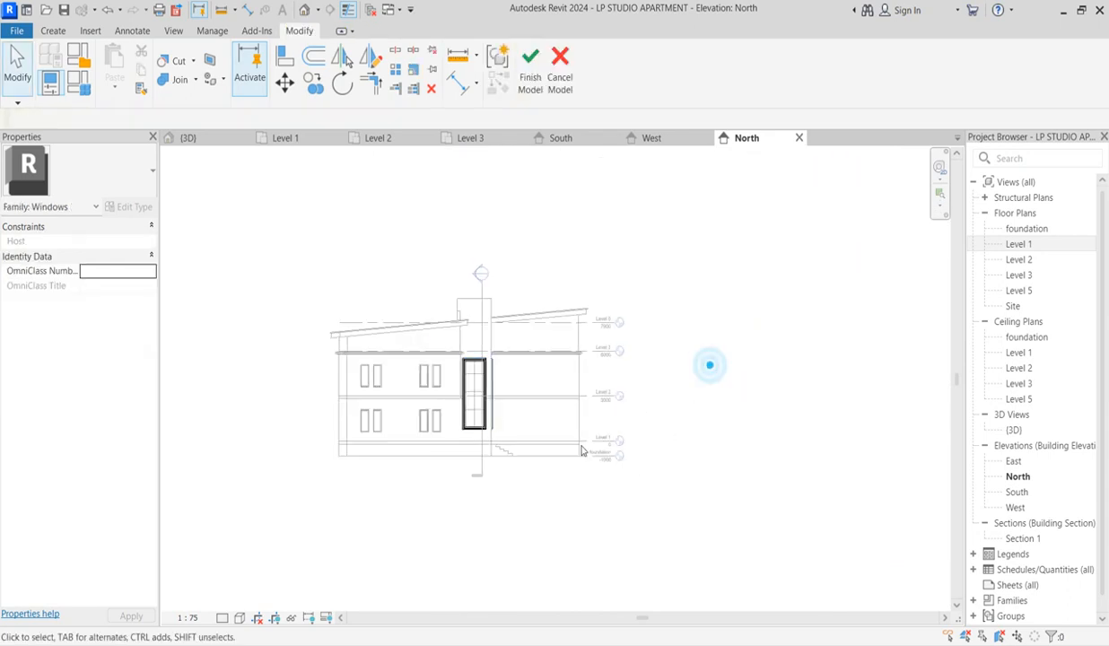
scroll(496, 480, "up", 2)
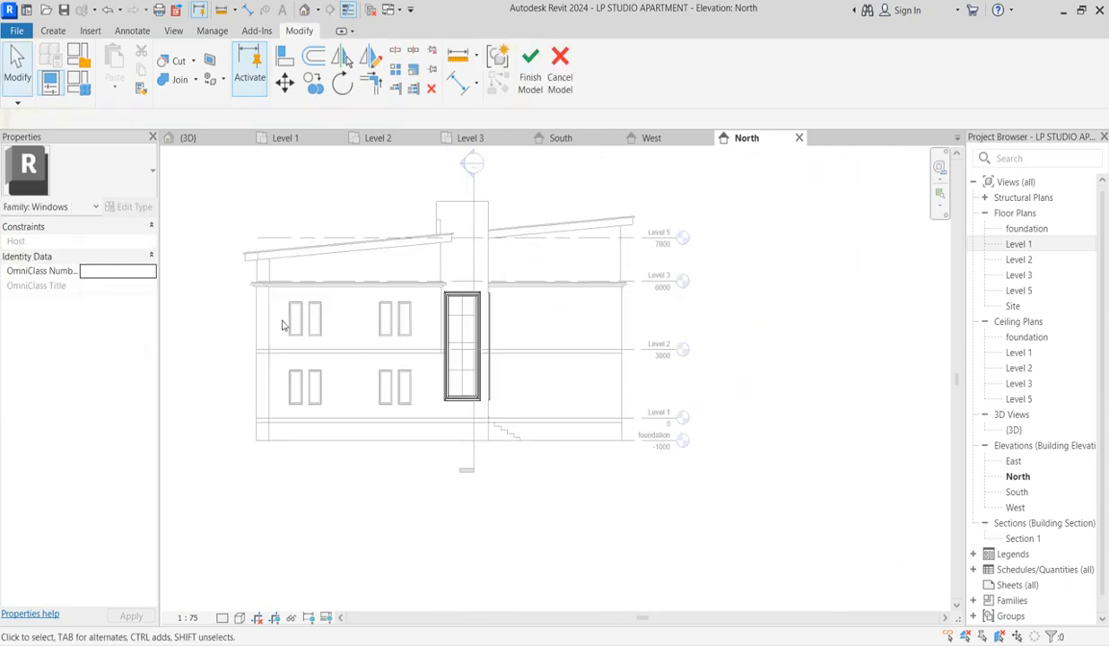
scroll(527, 262, "up", 4)
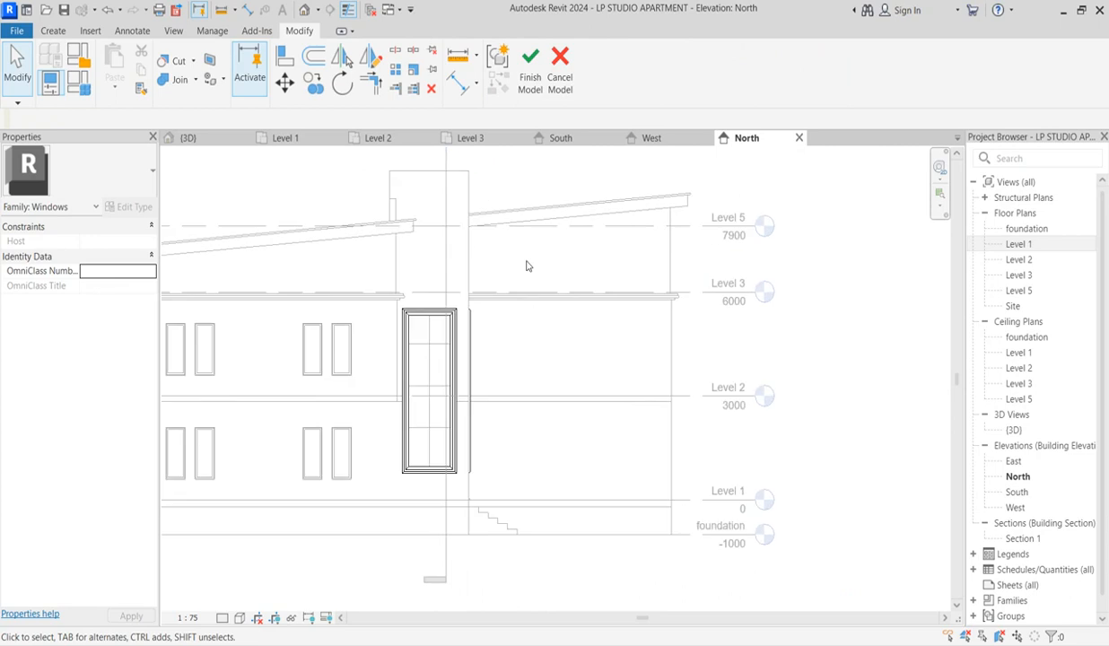
scroll(723, 246, "down", 5)
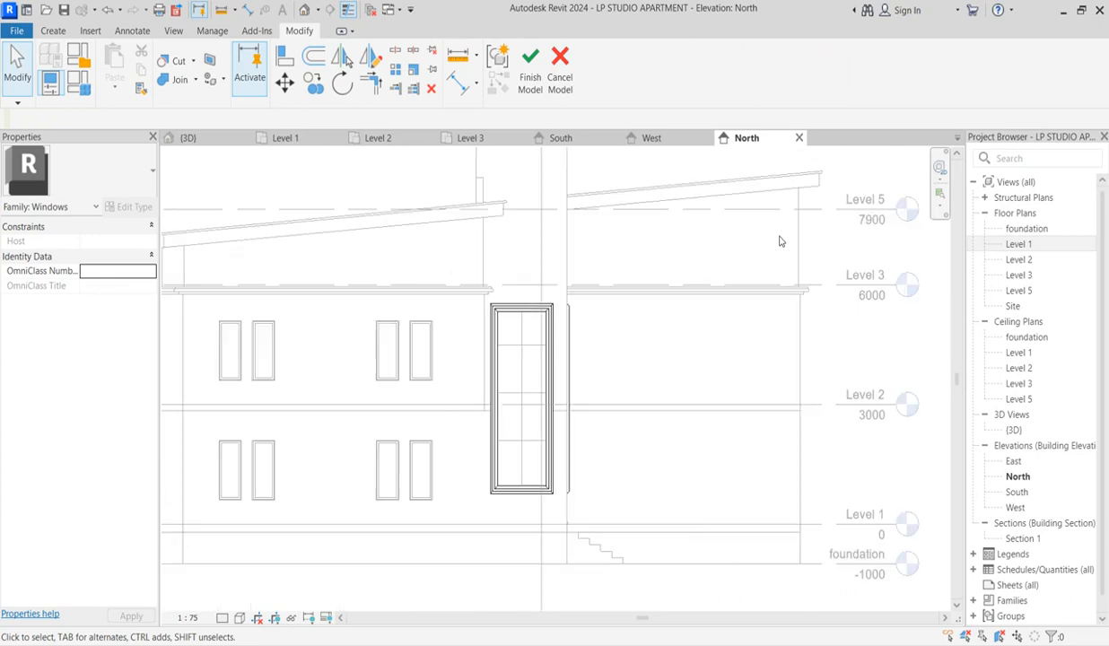
scroll(368, 282, "down", 1)
scroll(544, 262, "up", 1)
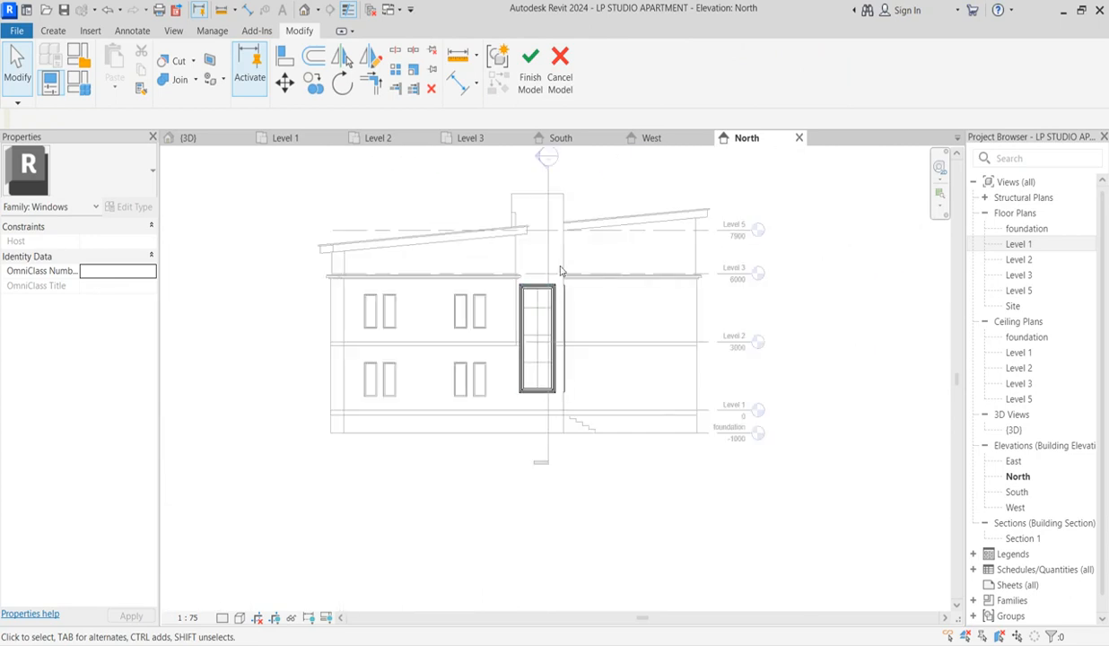
left_click(49, 30)
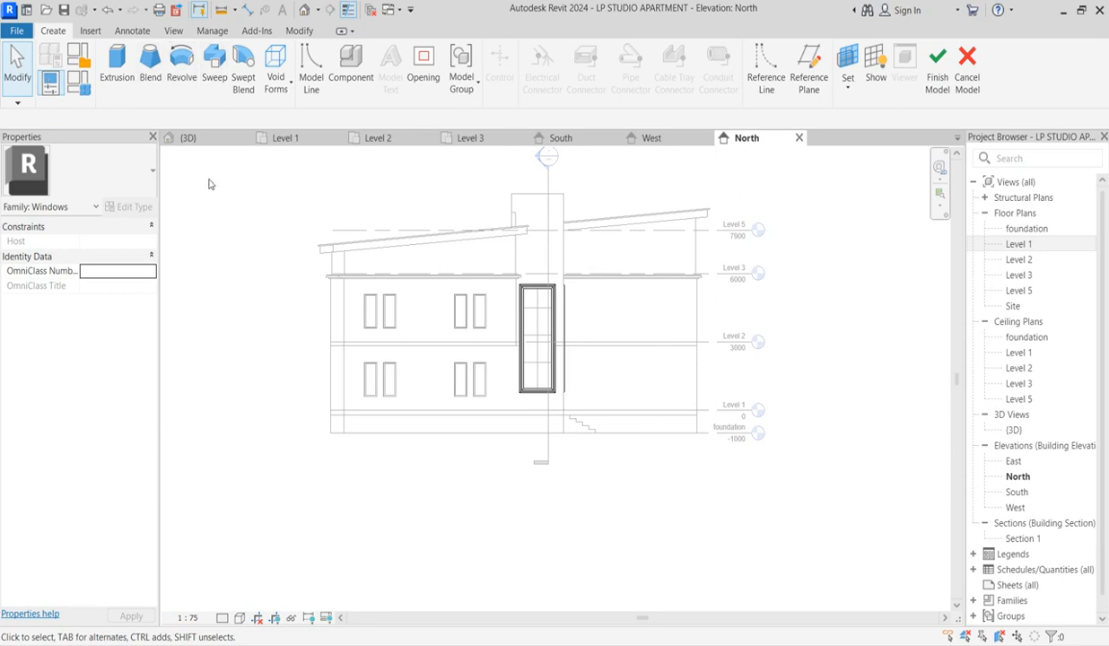
left_click(243, 79)
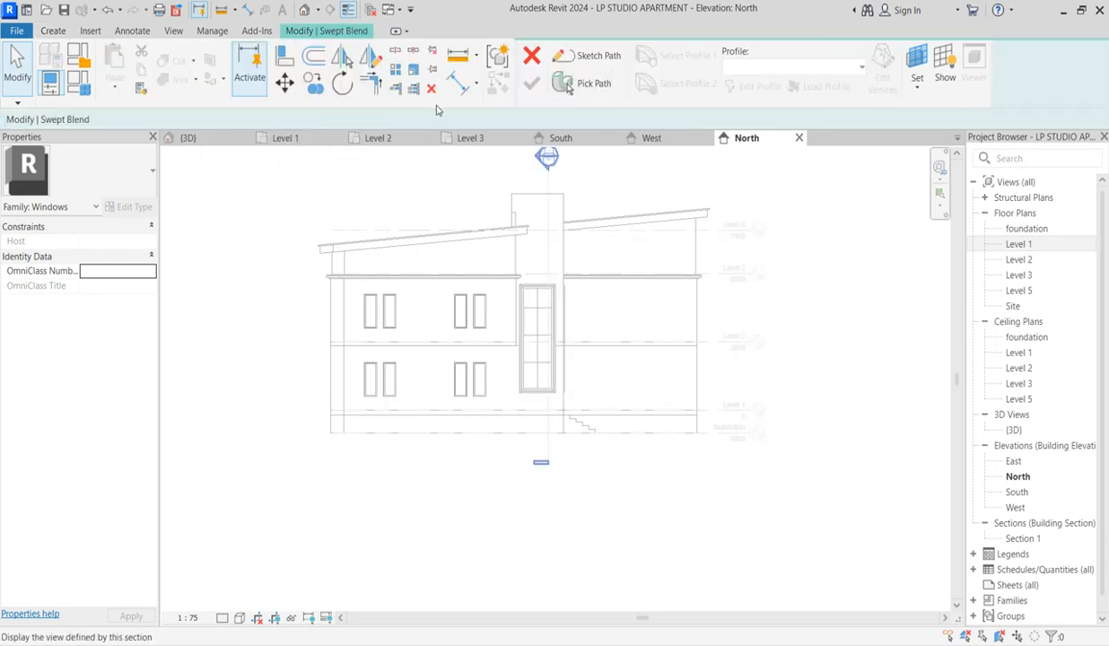
left_click(607, 57)
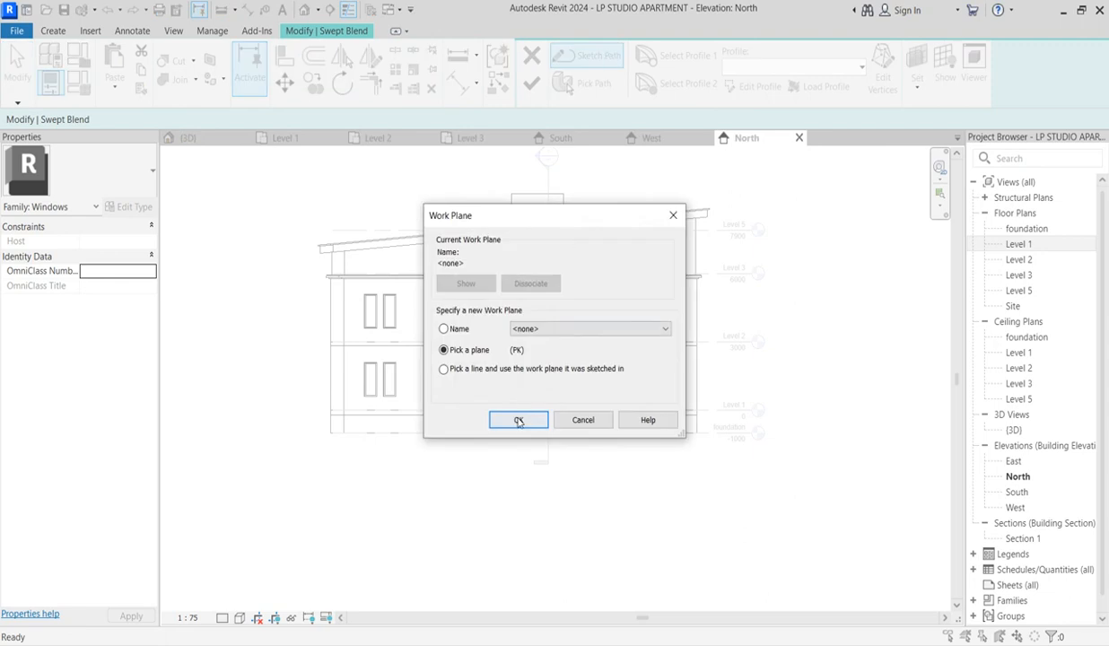
left_click(519, 420)
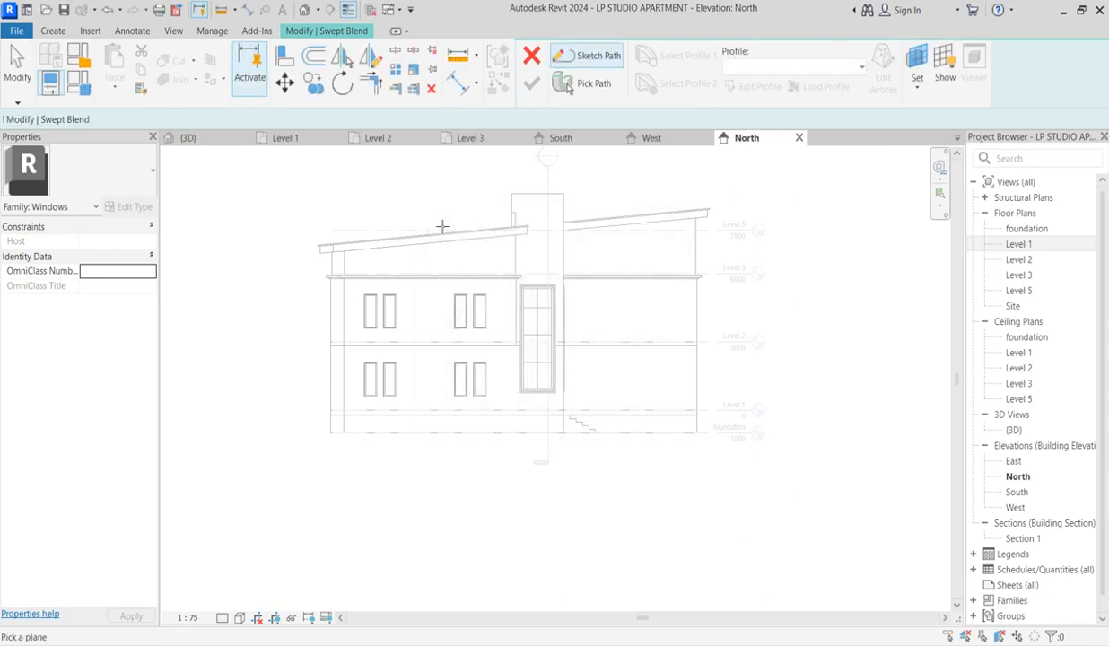
left_click(519, 257)
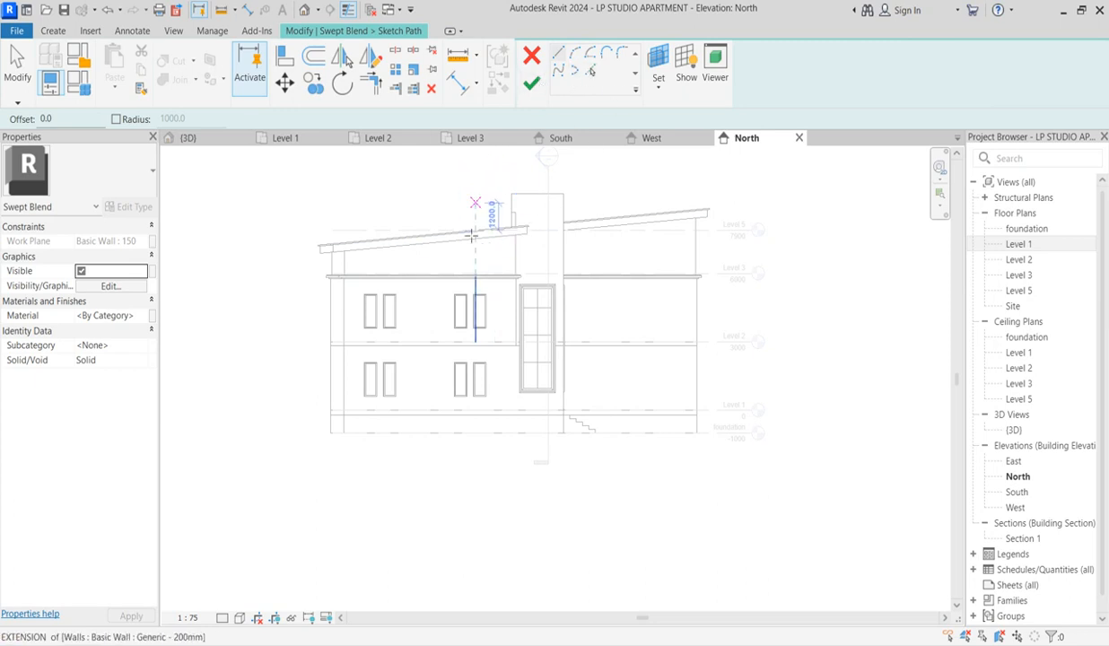
scroll(468, 257, "up", 1)
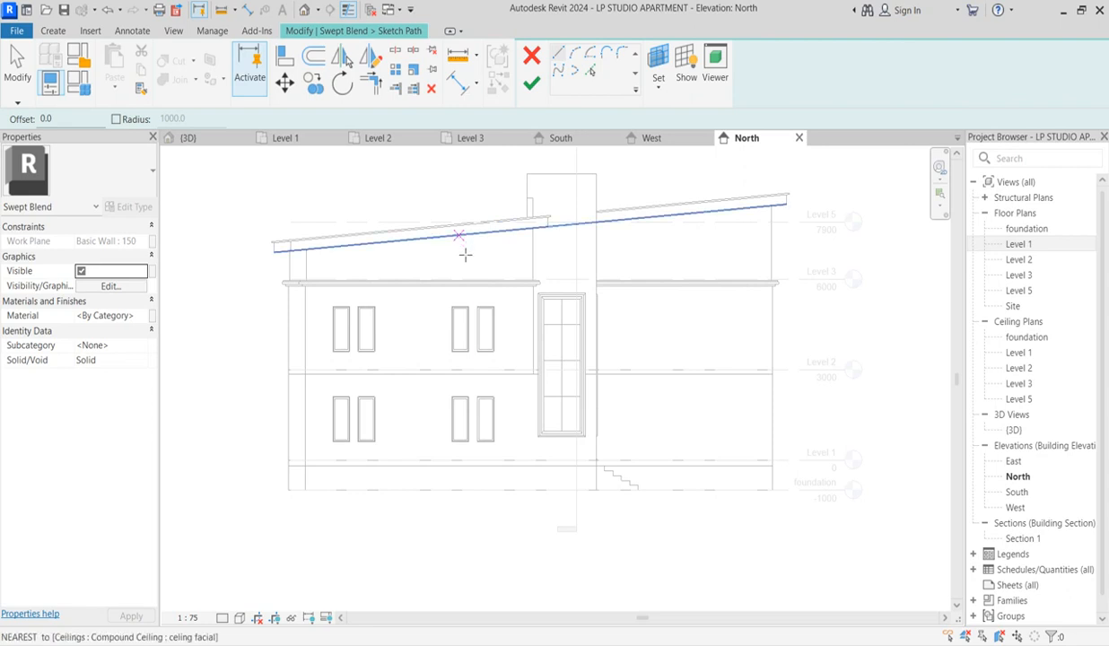
left_click(460, 251)
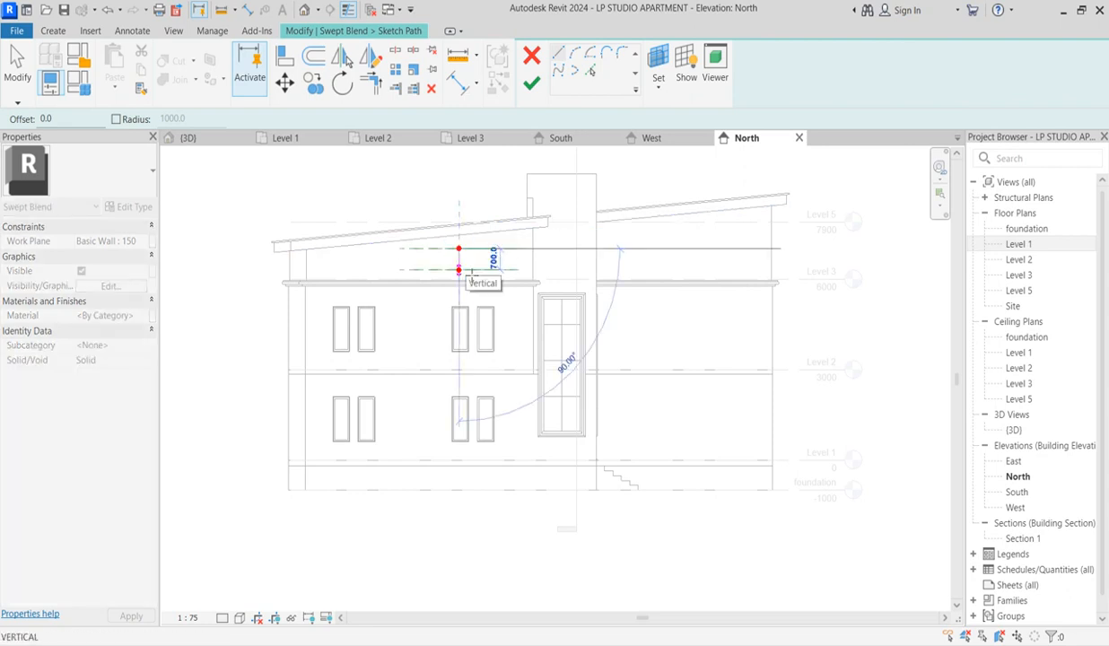
key("Escape")
key("Escape")
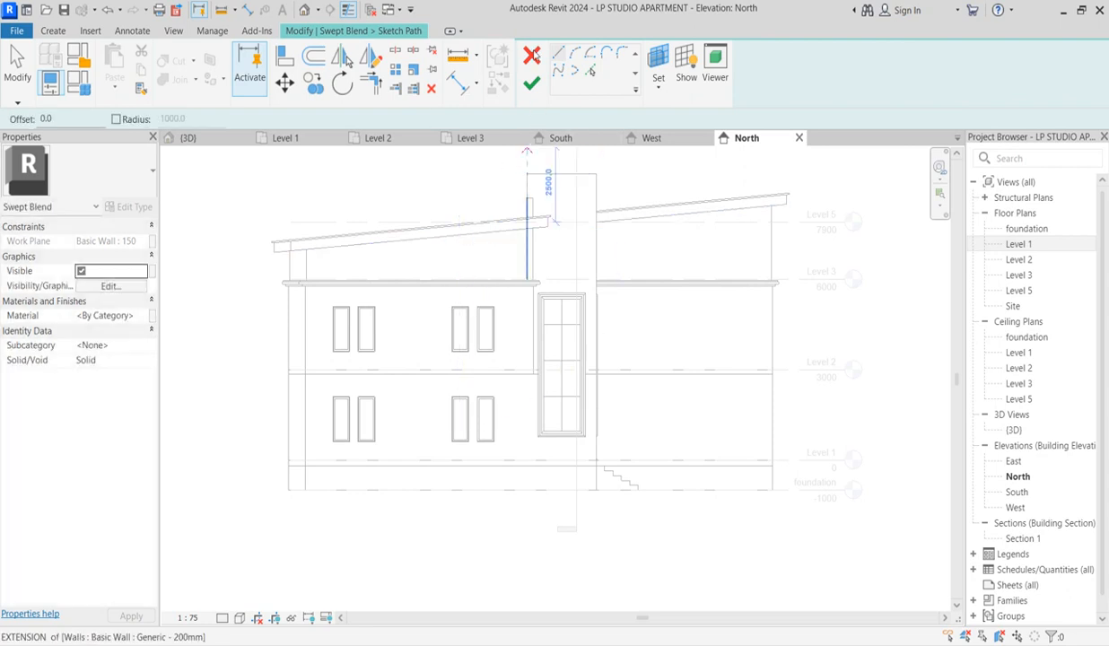
left_click(530, 54)
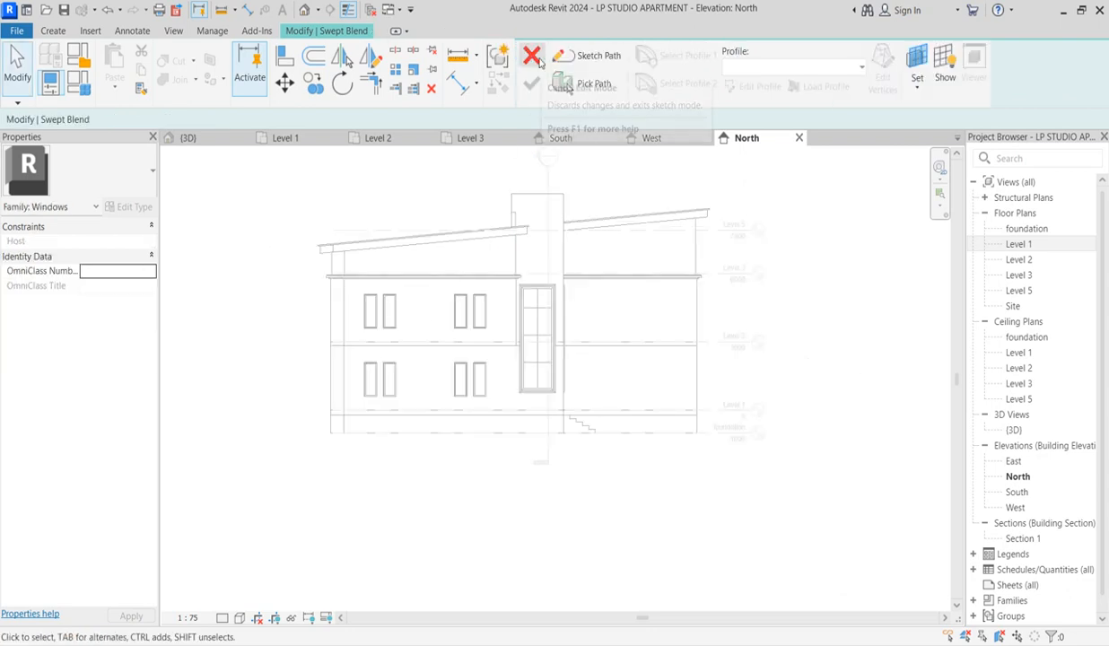
left_click(532, 56)
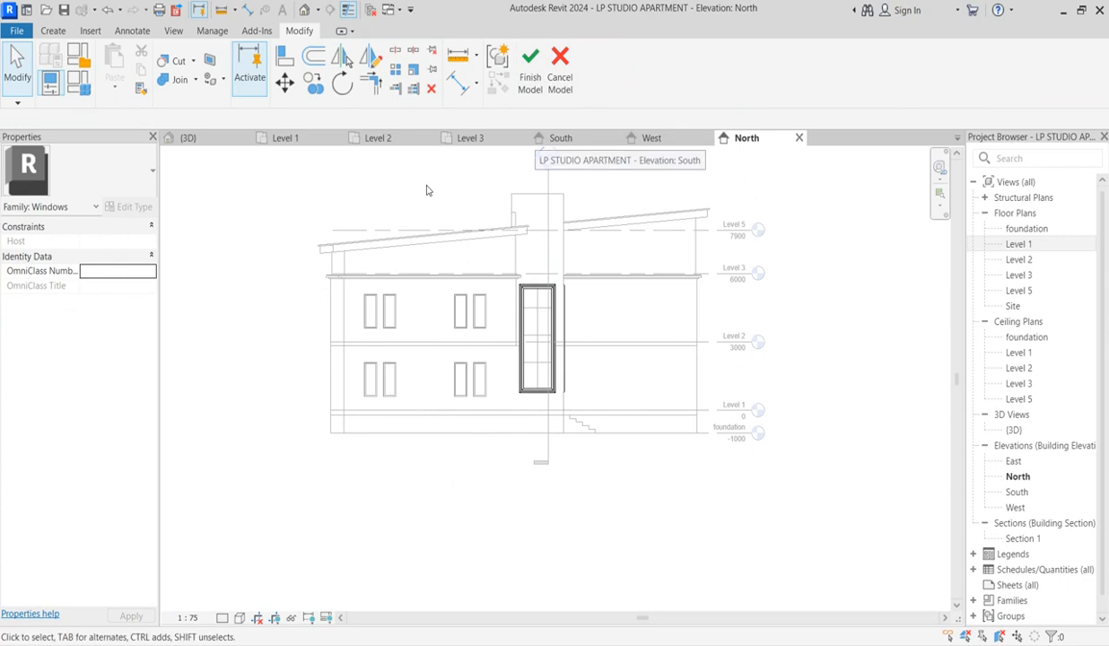
Start an in-place extrusion in the North elevation, picking the upper wall's face as its work plane.
left_click(65, 32)
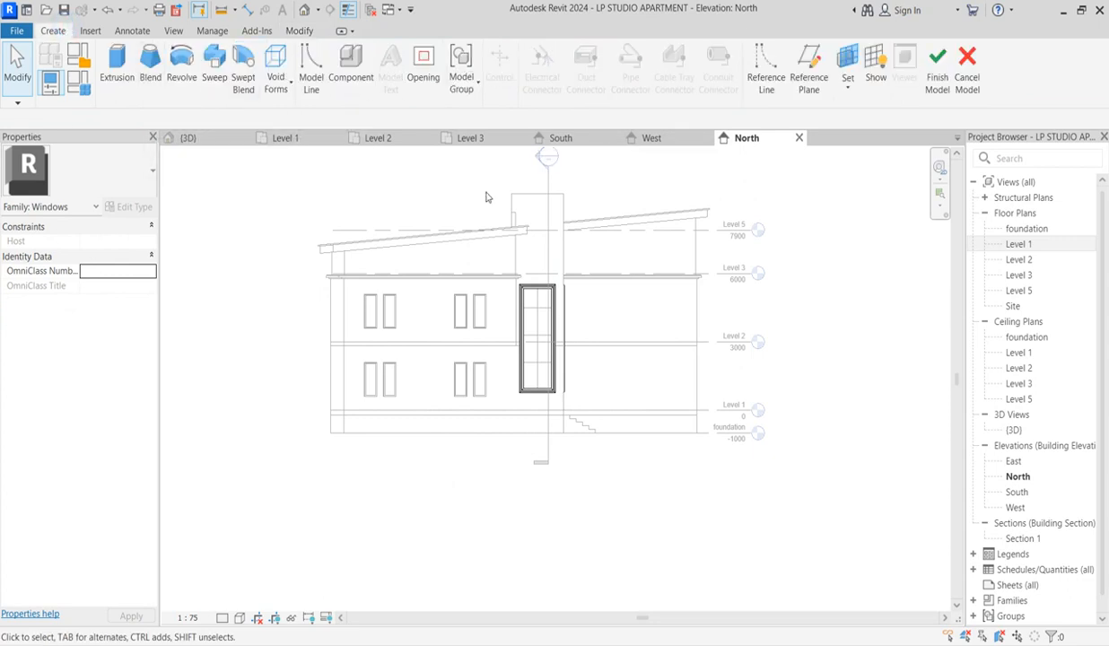
left_click(117, 61)
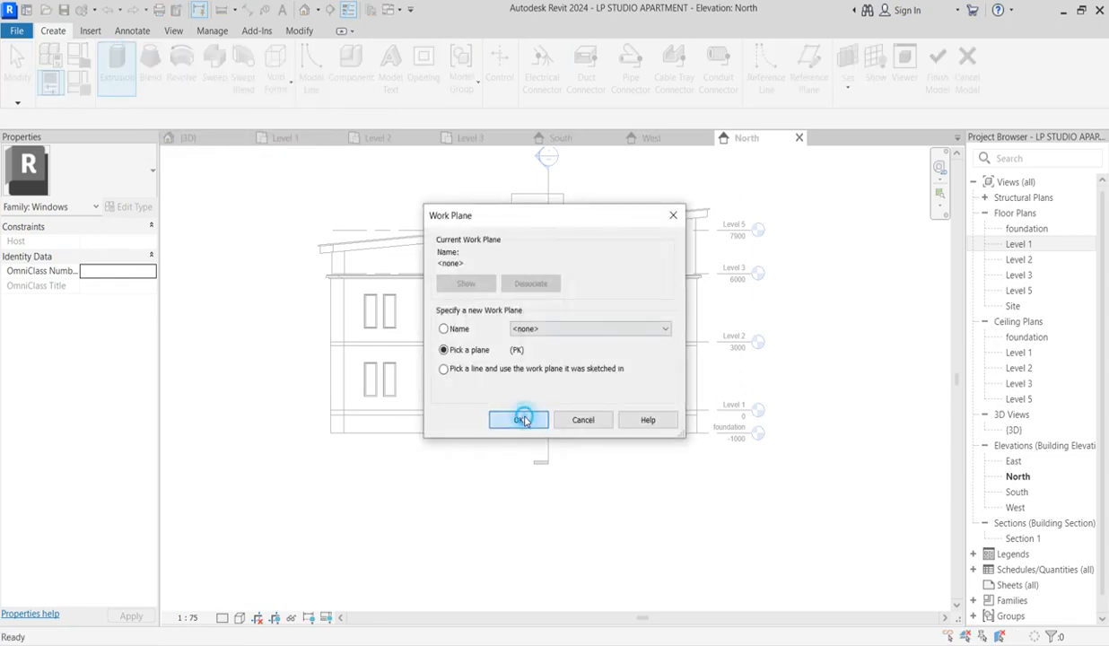
left_click(523, 420)
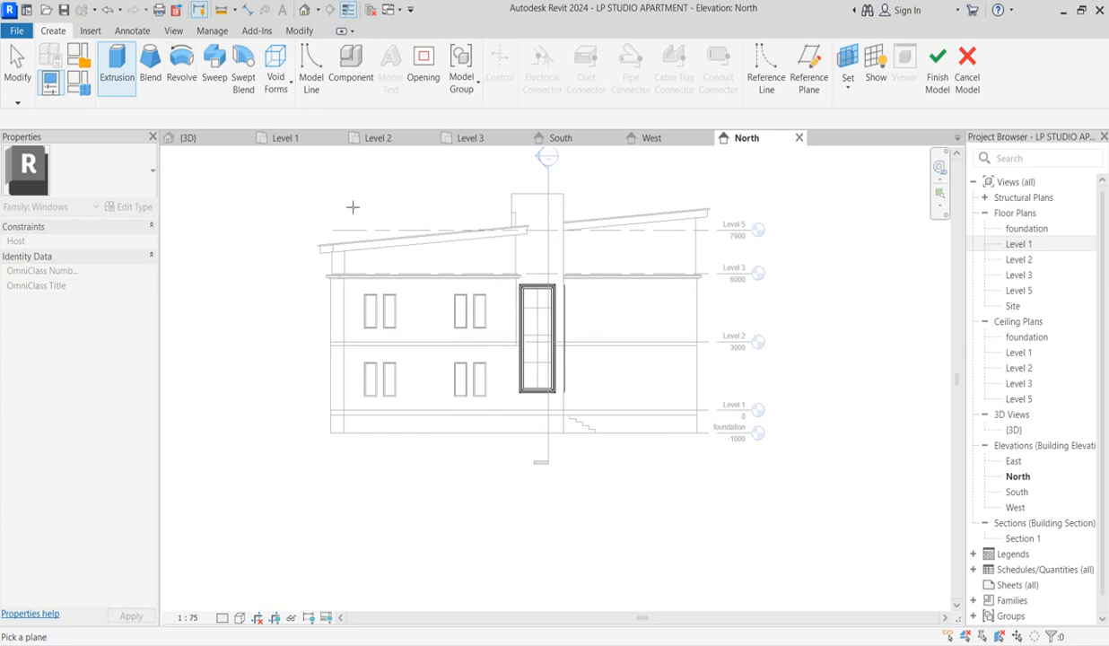
scroll(490, 260, "up", 2)
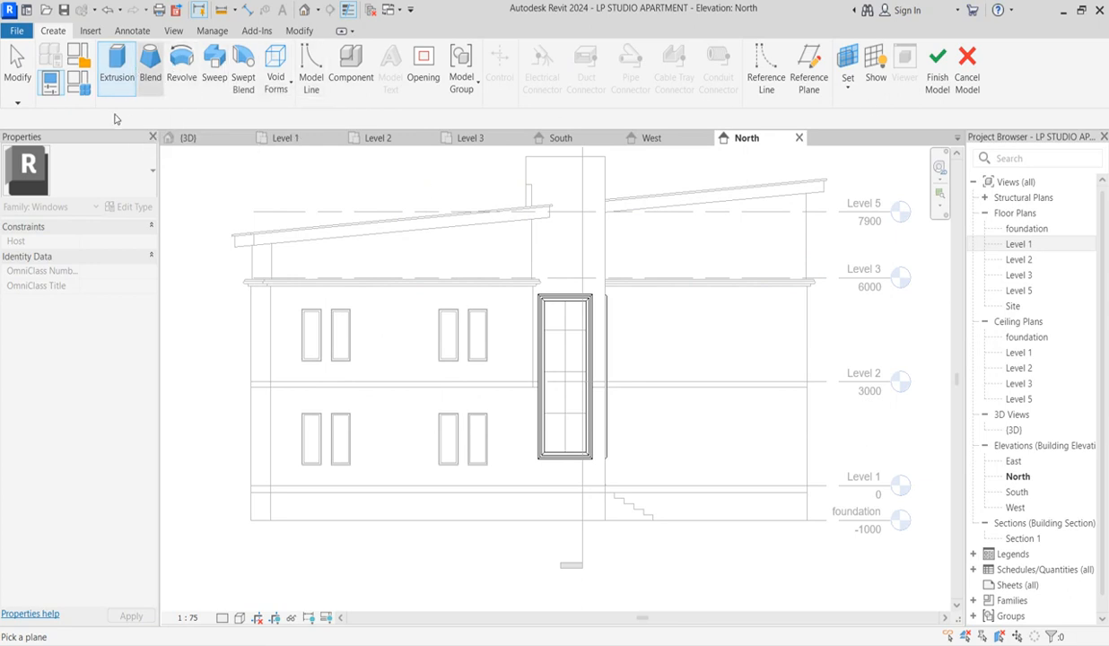
left_click(117, 67)
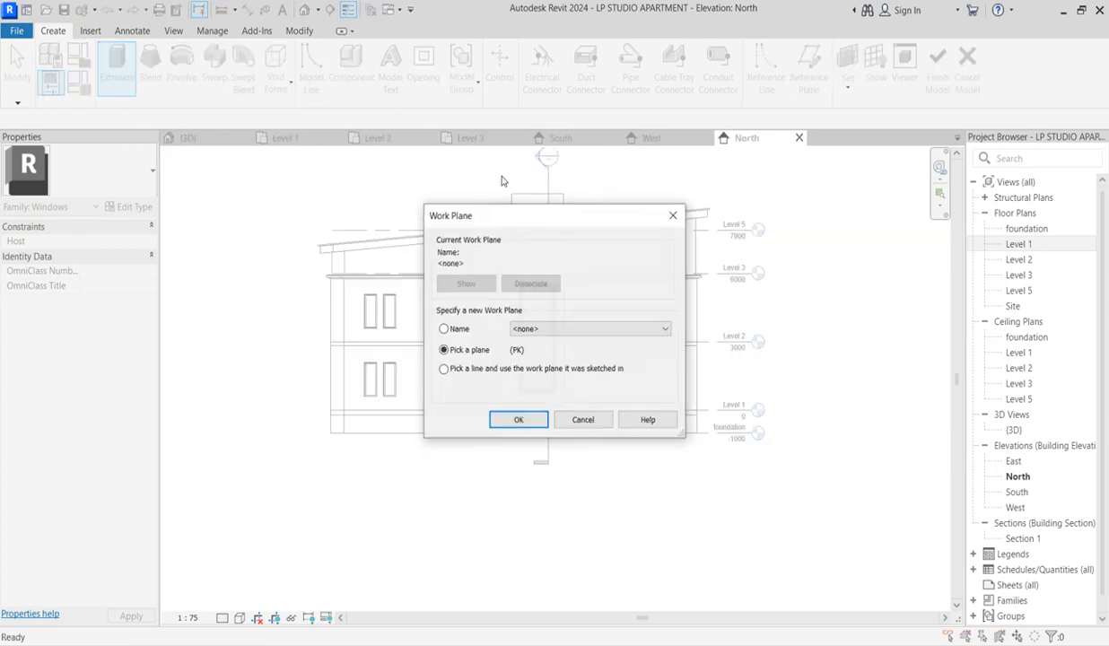
left_click(520, 420)
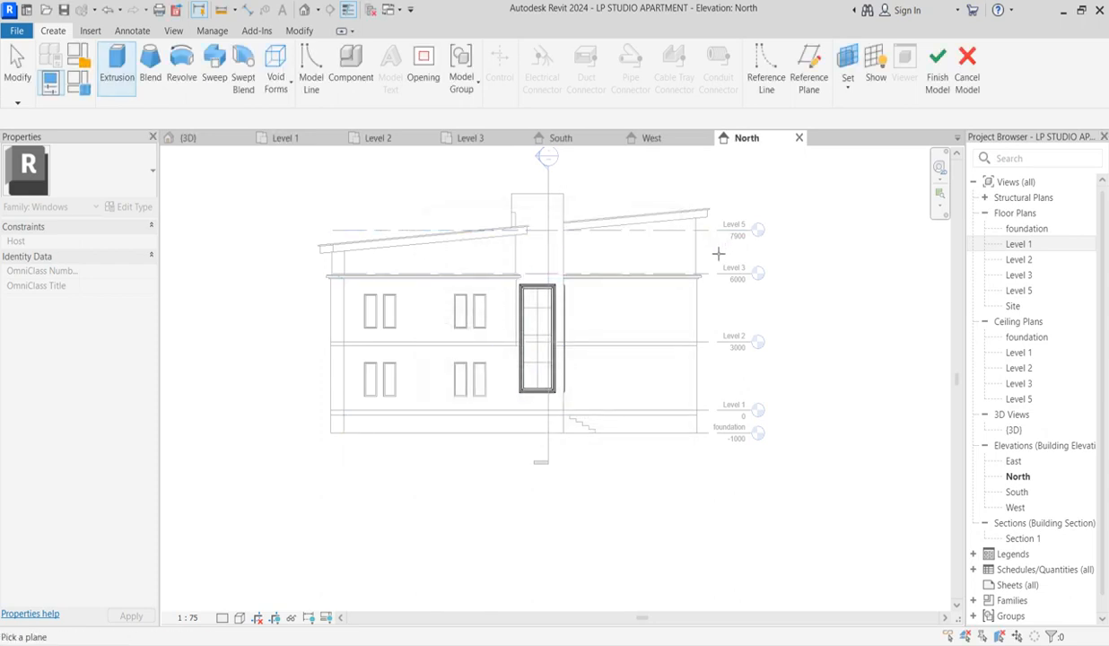
left_click(509, 254)
Sketch a 500 by 100 mm rectangle on the upper wall, just above the ledge near its outer corner.
left_click(574, 52)
scroll(367, 265, "up", 2)
scroll(368, 266, "up", 3)
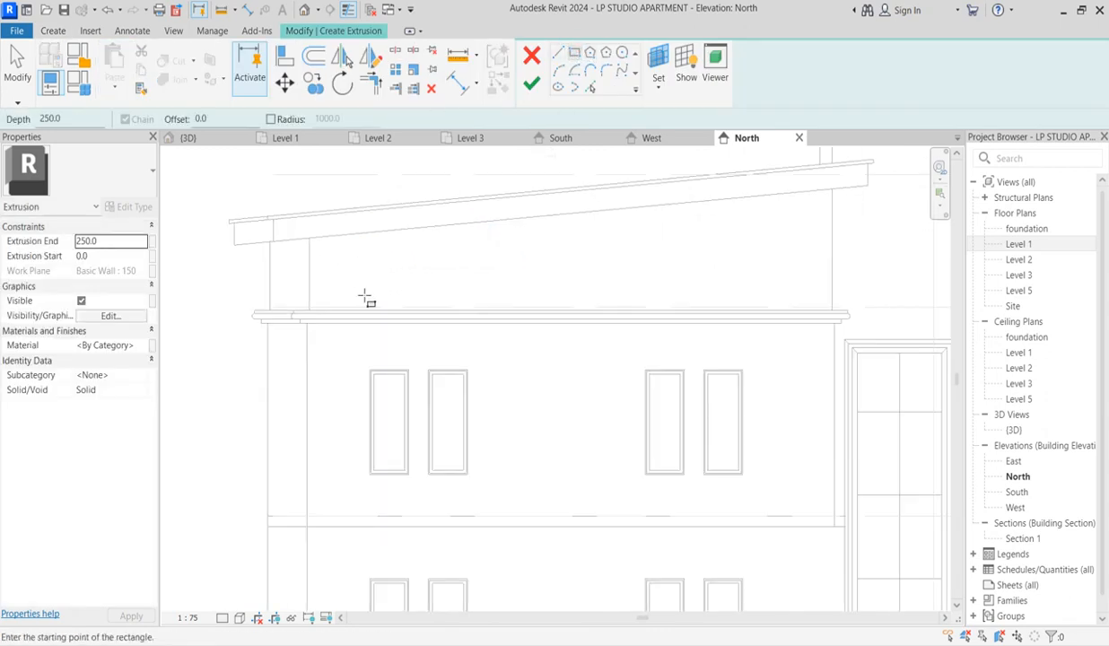
left_click(350, 293)
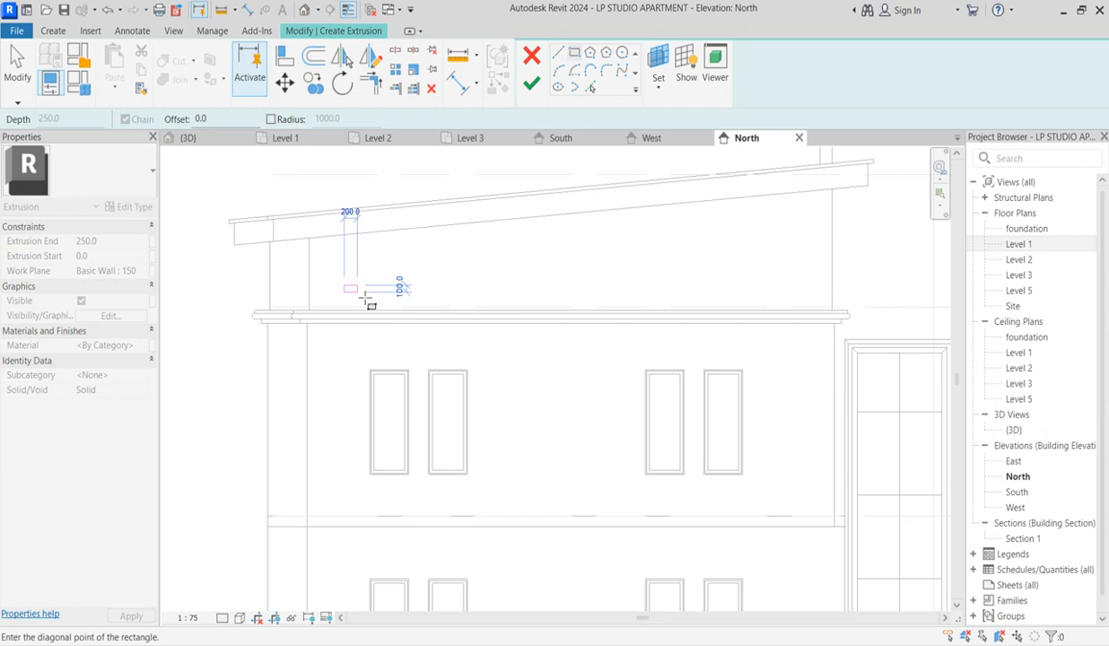
scroll(370, 302, "up", 2)
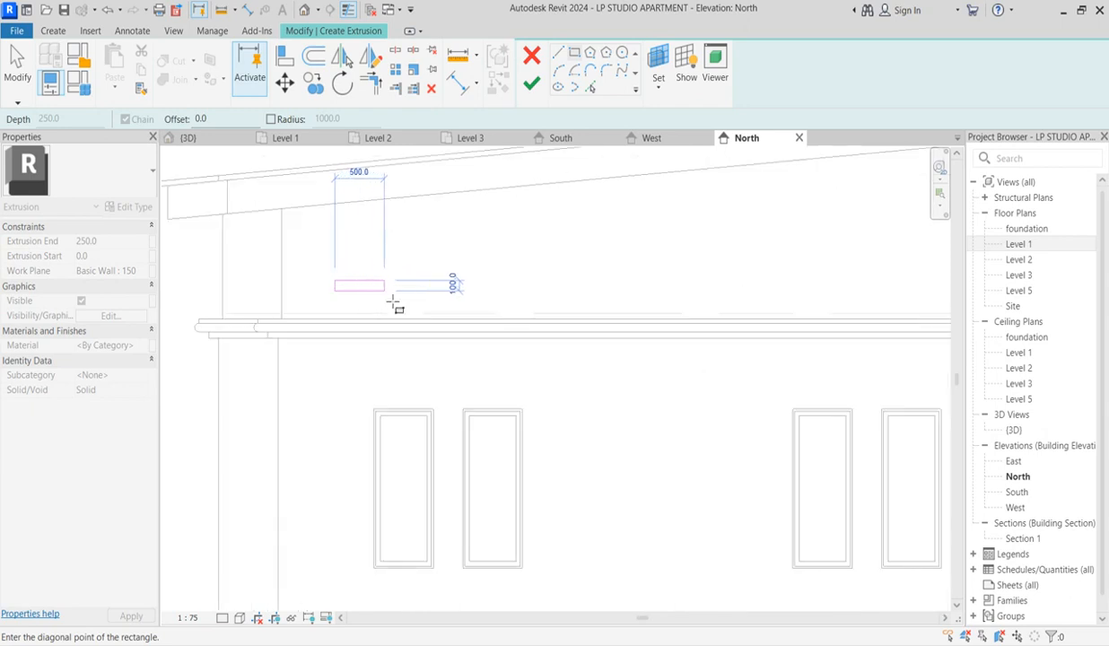
left_click(384, 290)
scroll(356, 292, "down", 2)
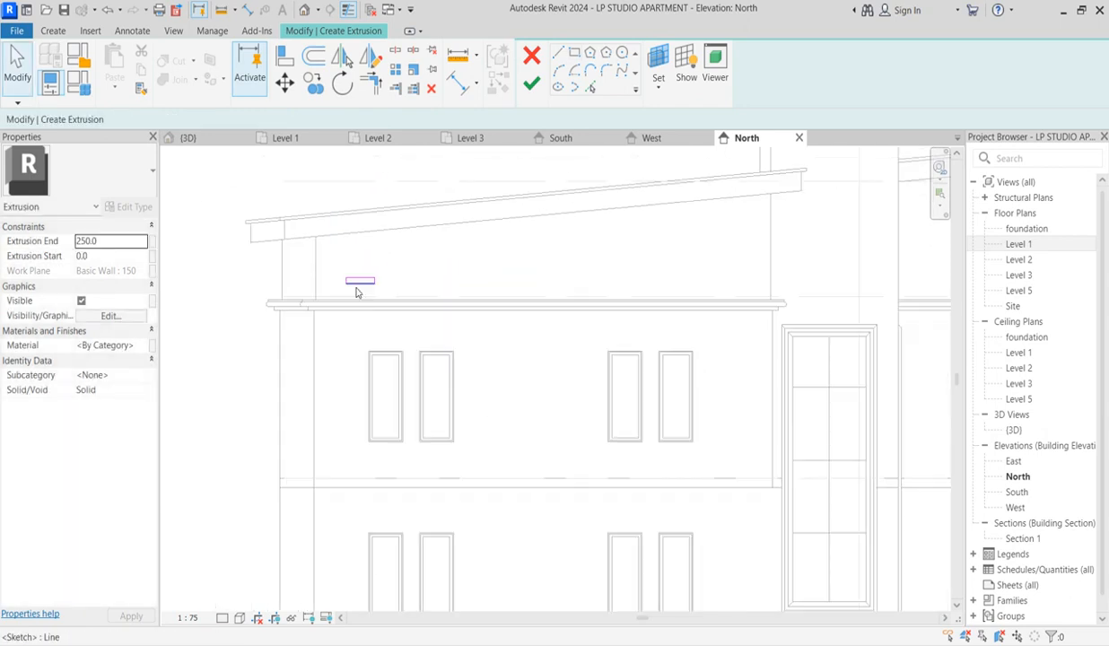
Nudge the sketched rectangle slightly down toward the ledge.
scroll(355, 292, "up", 2)
left_click_drag(339, 257, 403, 306)
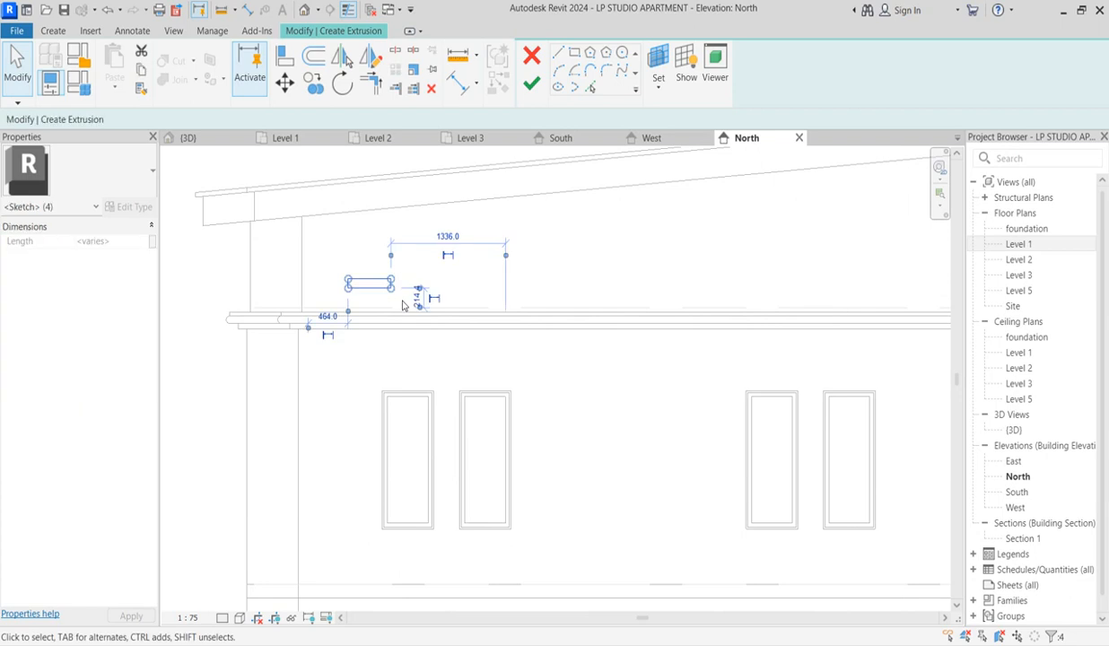
left_click(492, 273)
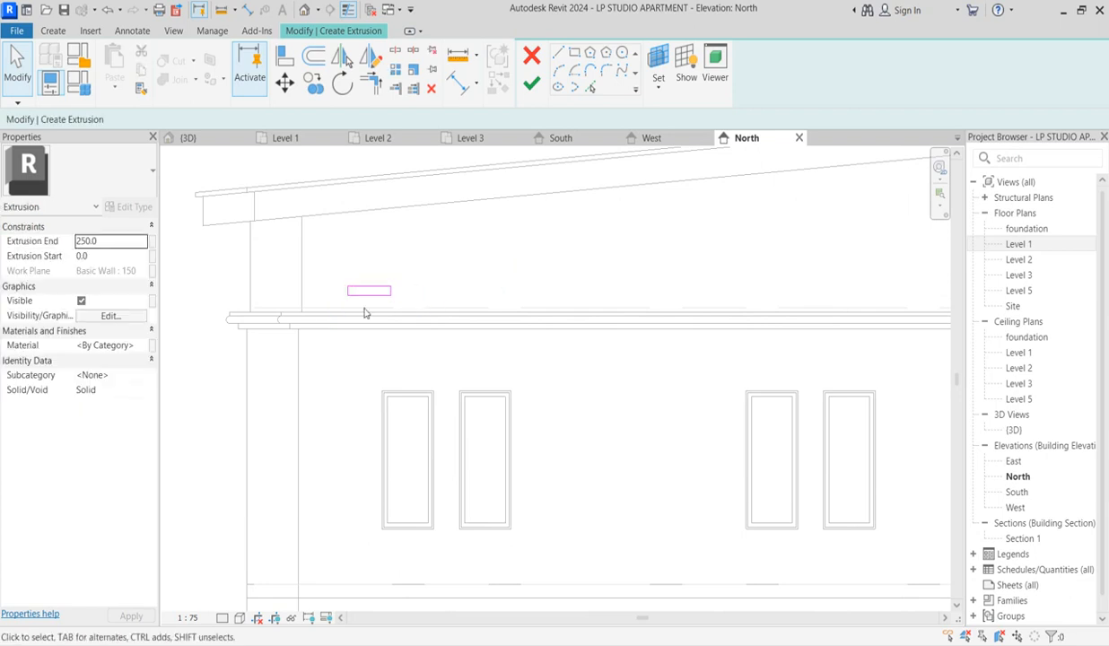
Make eight multiple copies of the rectangle in a horizontal row along the upper wall, spaced 889 mm apart.
scroll(349, 256, "down", 2)
mouse_move(336, 266)
left_mouse_down()
mouse_move(384, 280)
mouse_move(404, 309)
left_mouse_up()
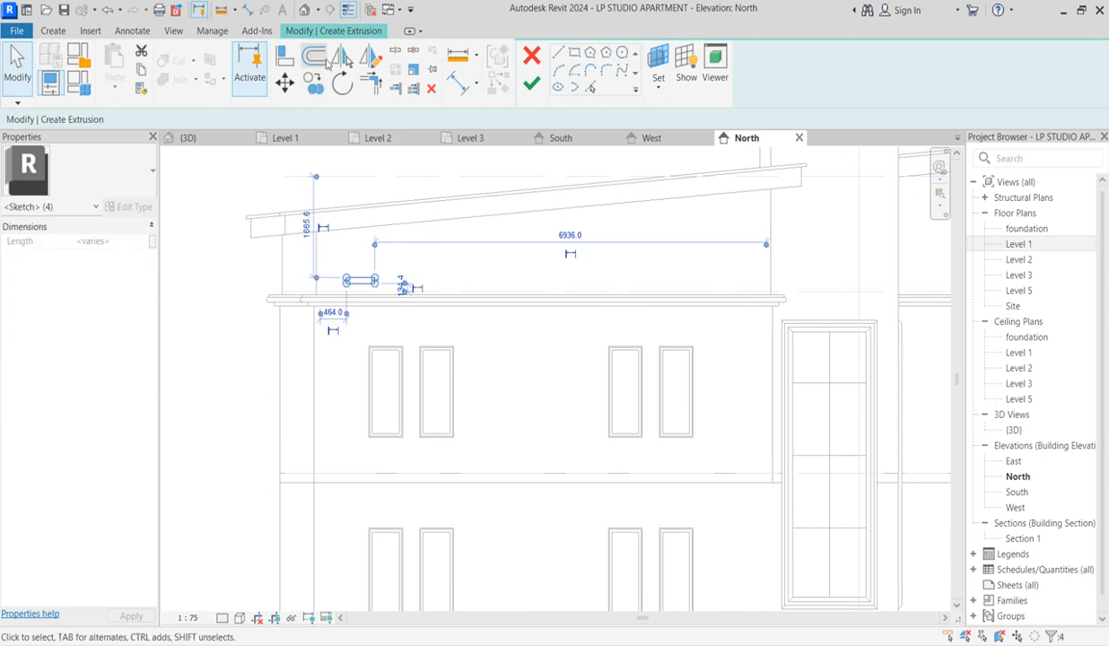
left_click(313, 86)
scroll(337, 287, "up", 2)
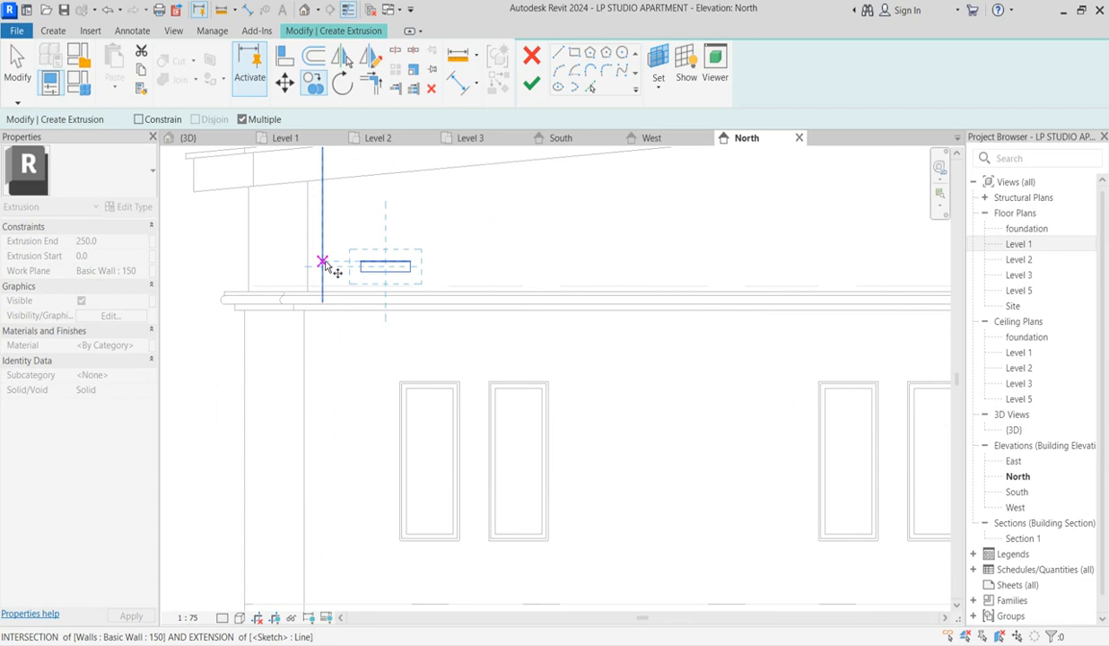
left_click(323, 262)
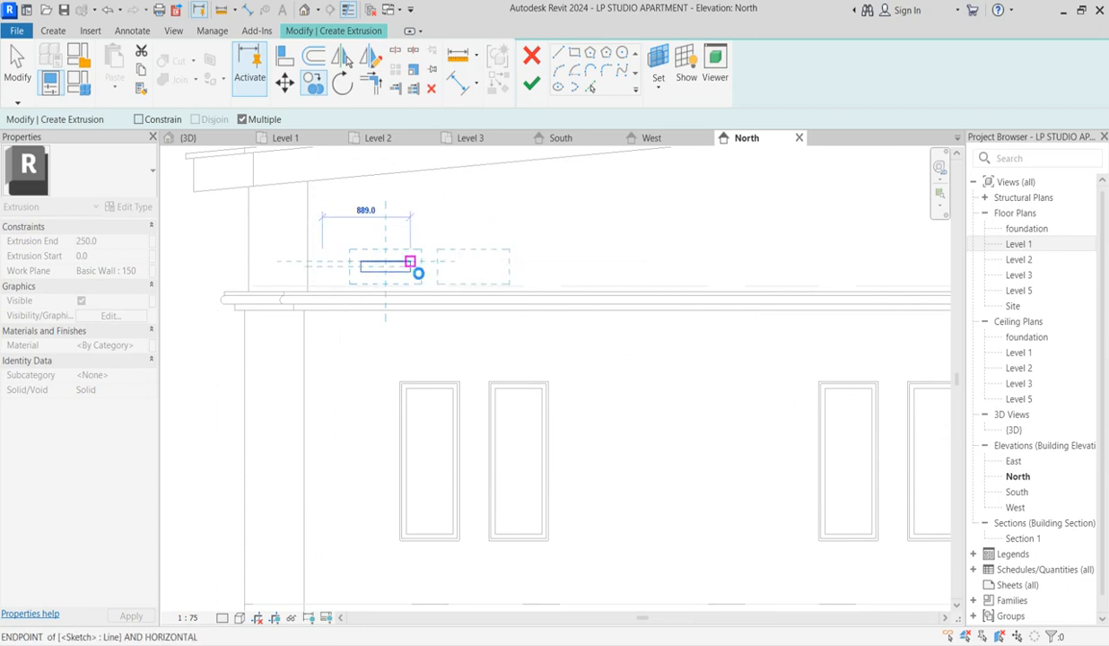
left_click(502, 276)
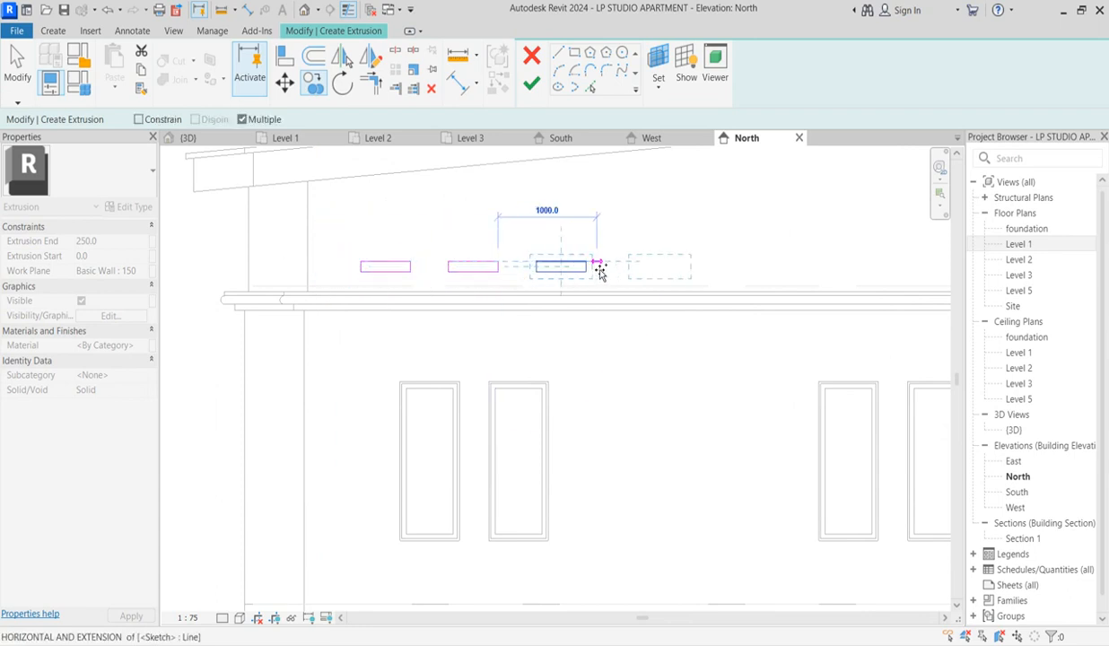
left_click(594, 269)
scroll(539, 269, "down", 2)
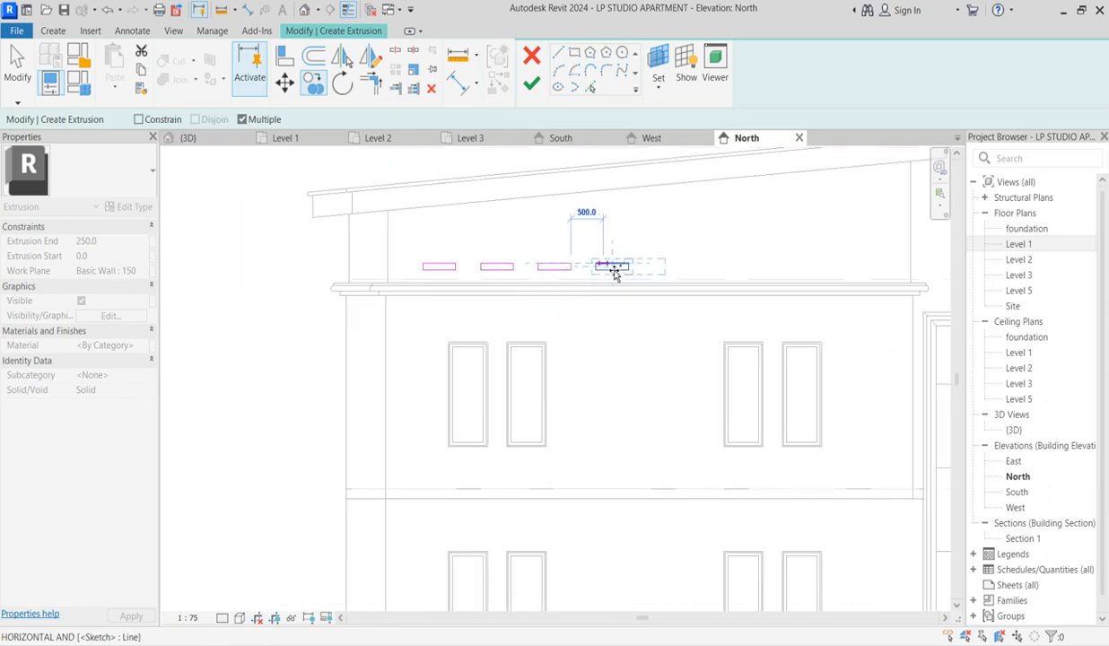
left_click(632, 265)
left_click(684, 263)
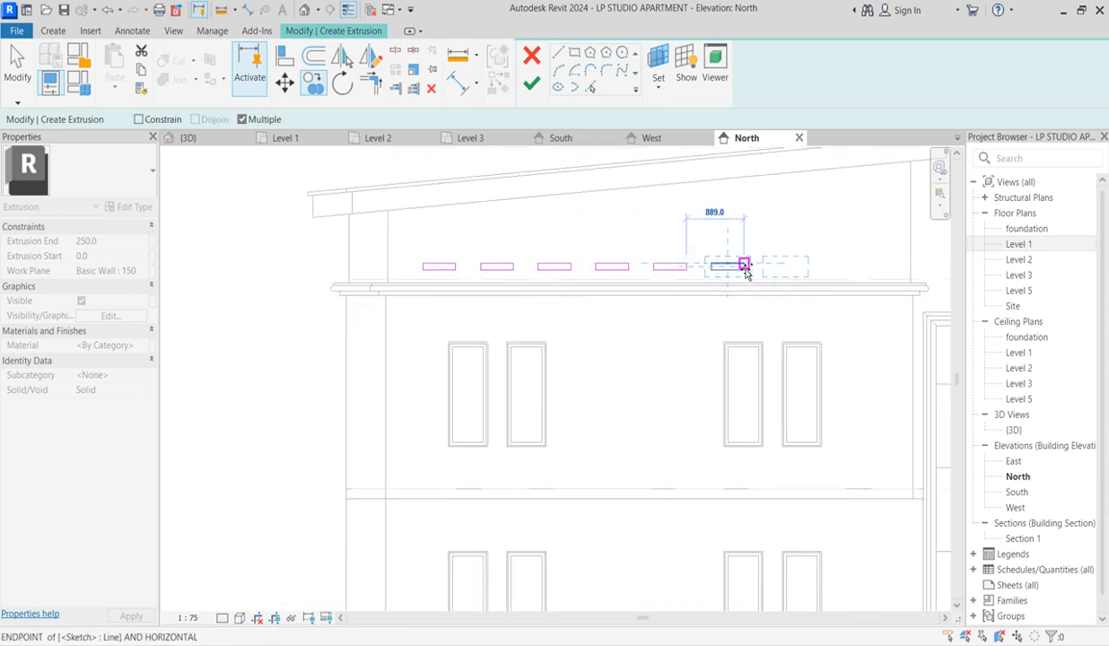
left_click(741, 262)
left_click(798, 263)
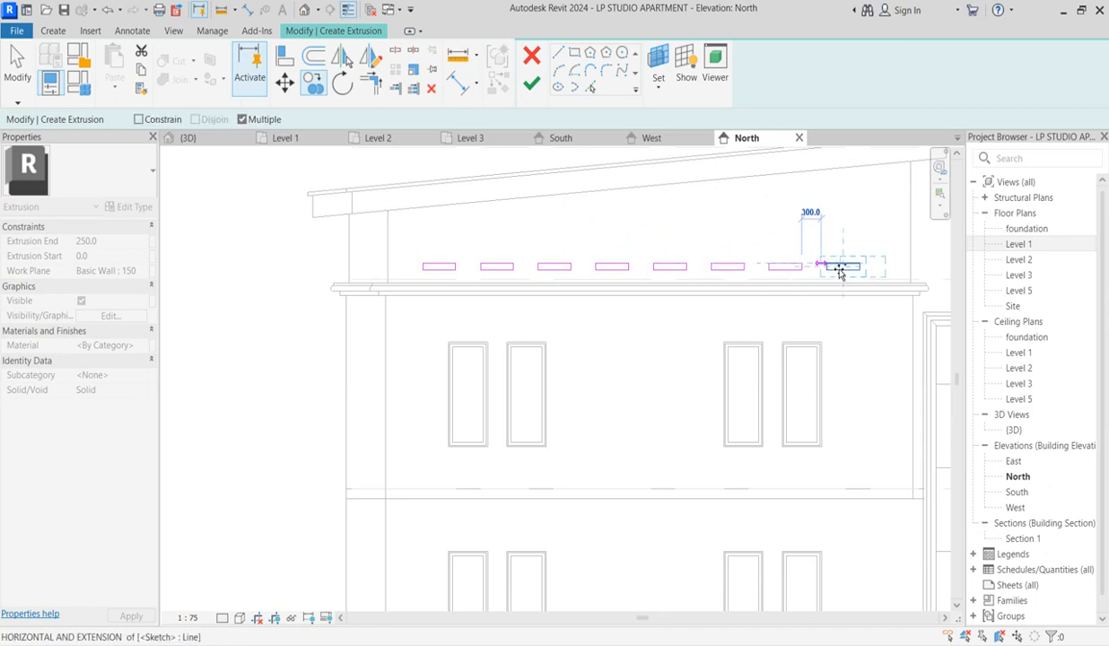
left_click(861, 267)
key("Escape")
scroll(901, 275, "up", 4)
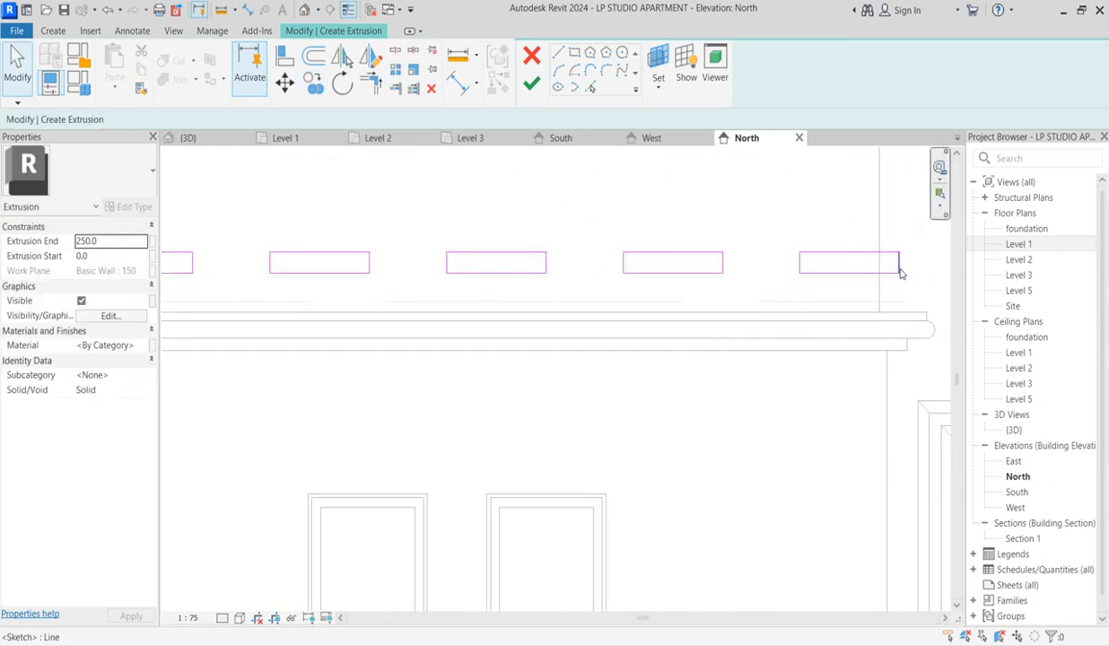
scroll(444, 321, "down", 4)
scroll(507, 292, "down", 2)
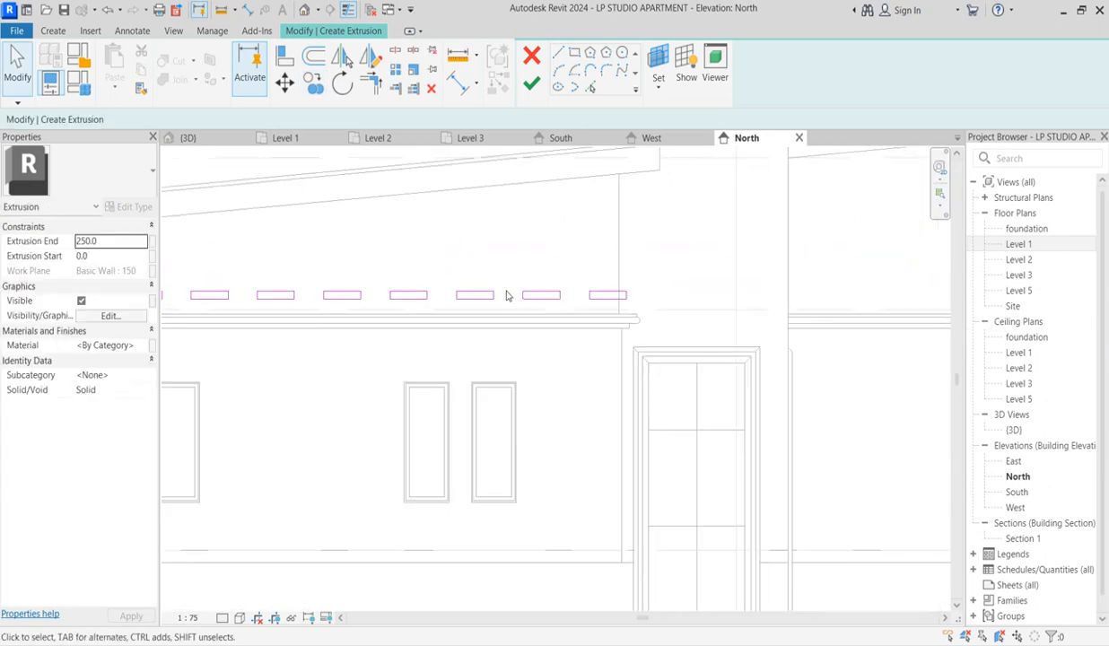
Finish the extrusion sketch and assign the Default Wall(10) material to the row of blocks.
scroll(553, 293, "down", 1)
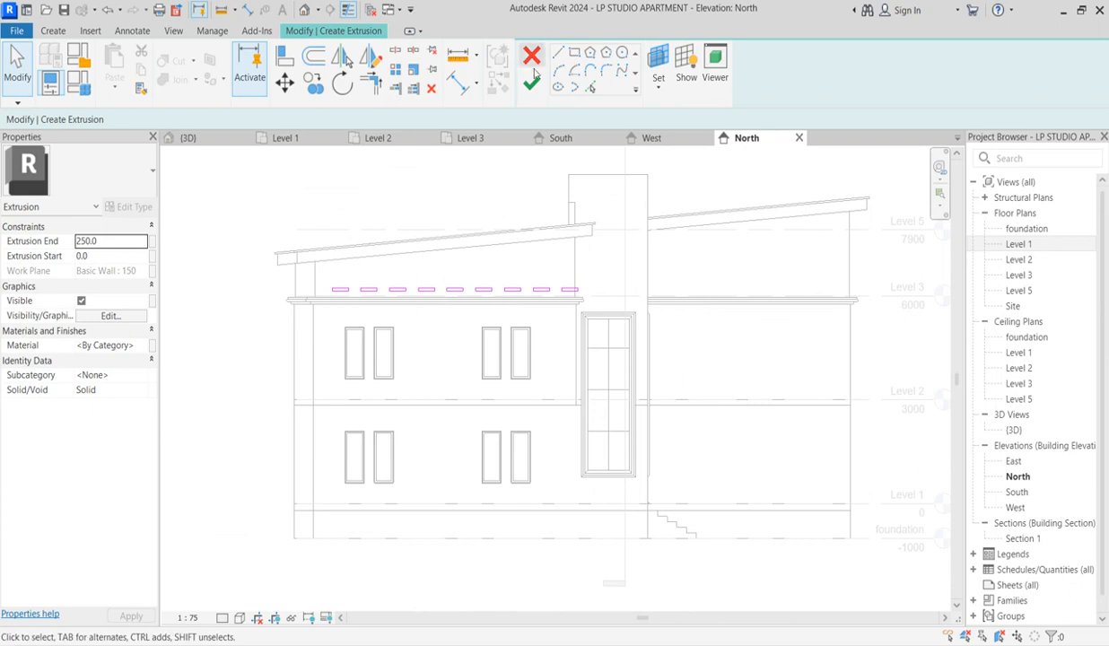
left_click(532, 85)
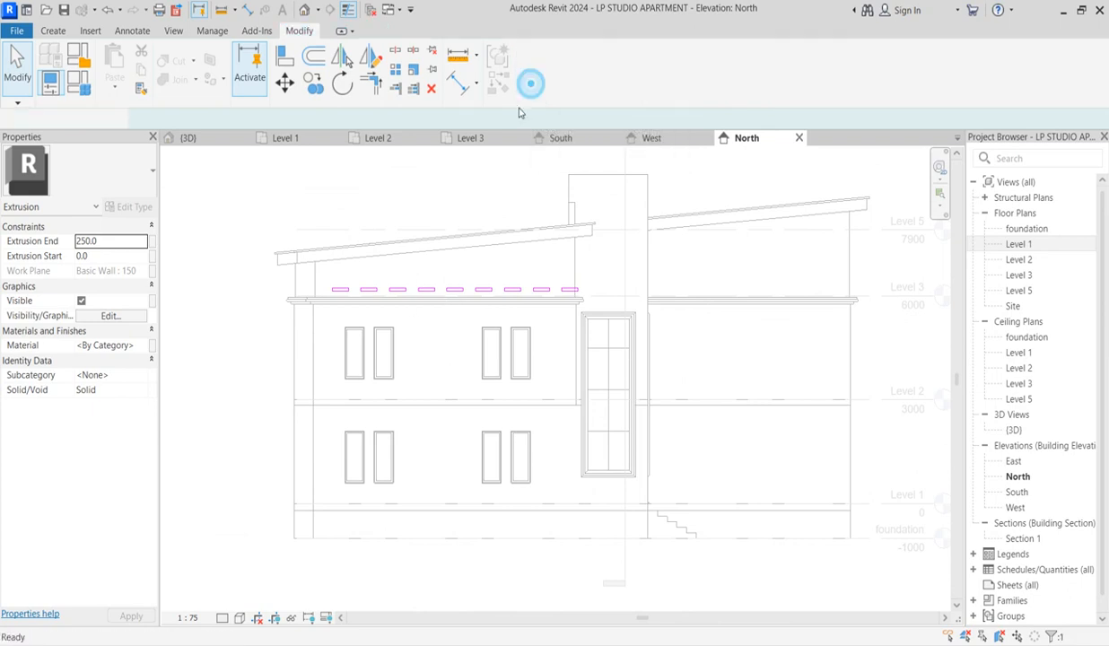
left_click(144, 346)
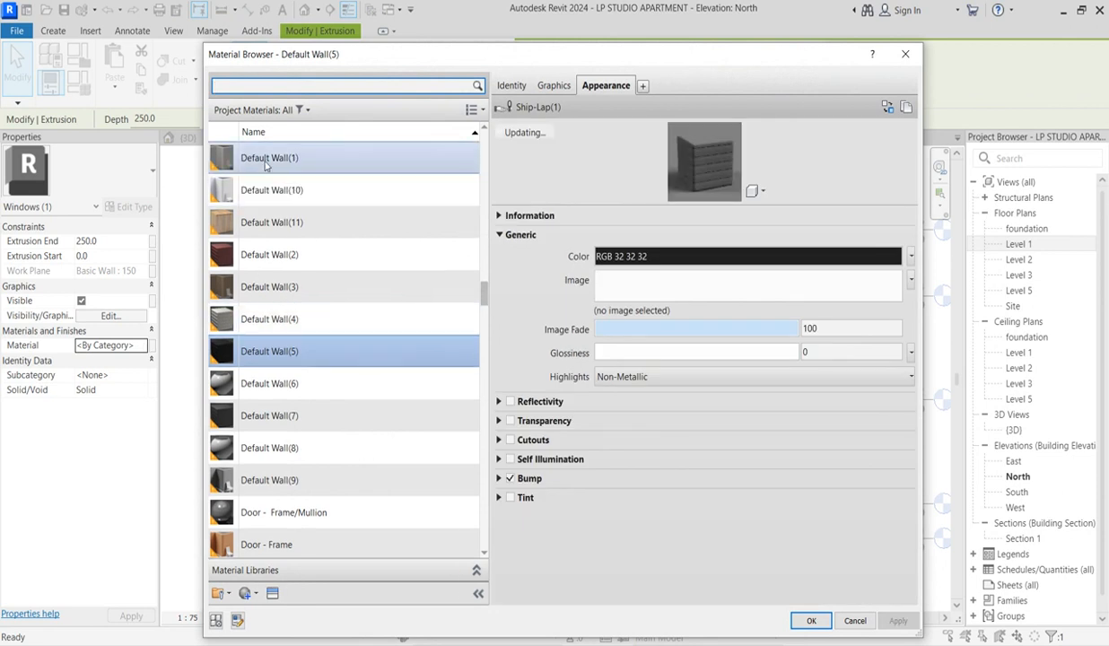
left_click(255, 191)
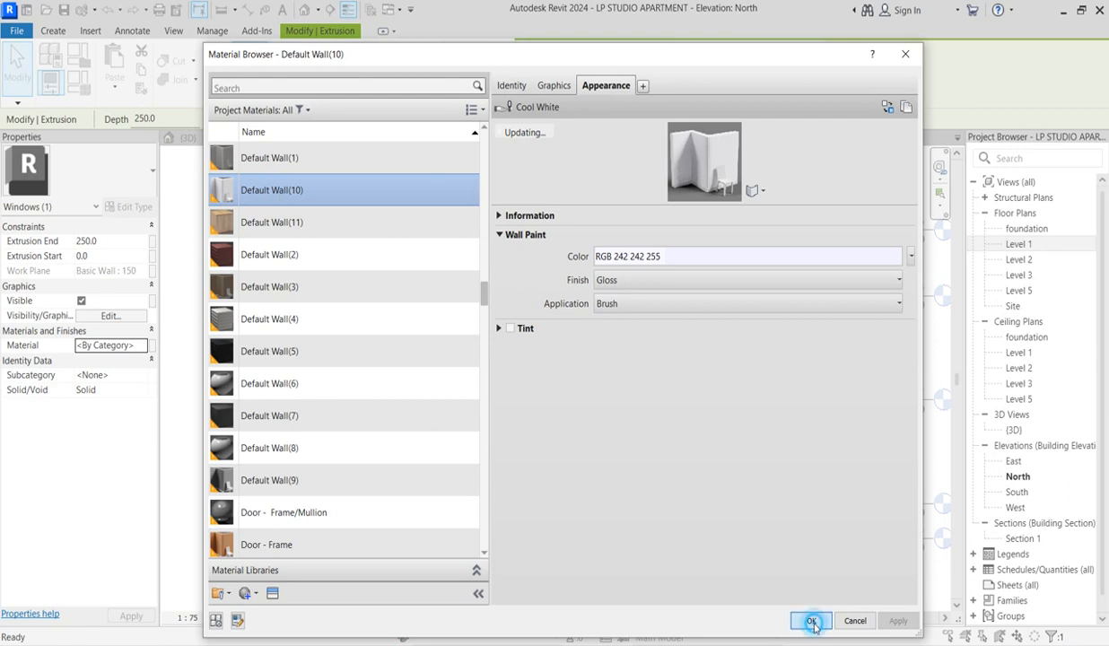
left_click(811, 620)
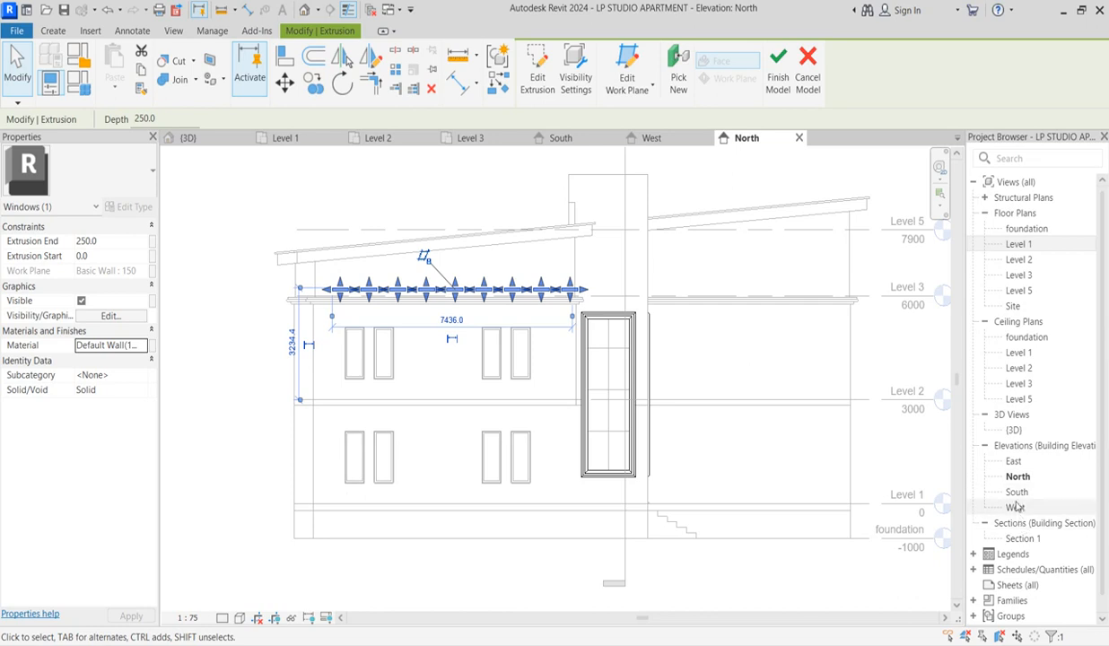
In the 3D view, shorten the row of blocks so it projects about 81 mm from the upper wall.
double_click(1013, 430)
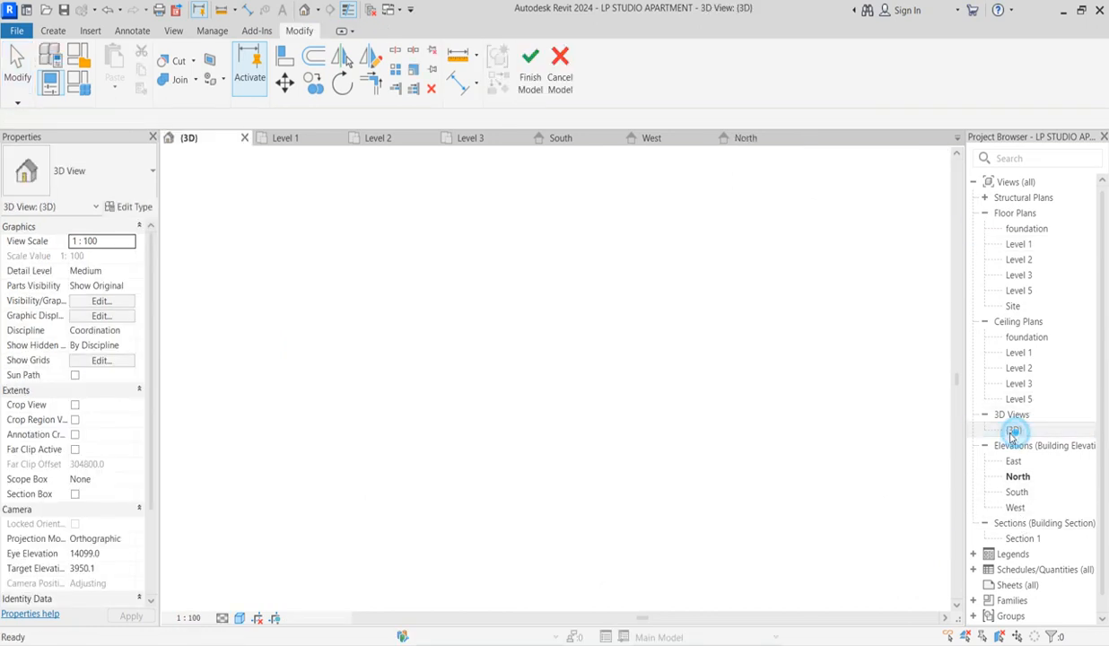
left_click(384, 338)
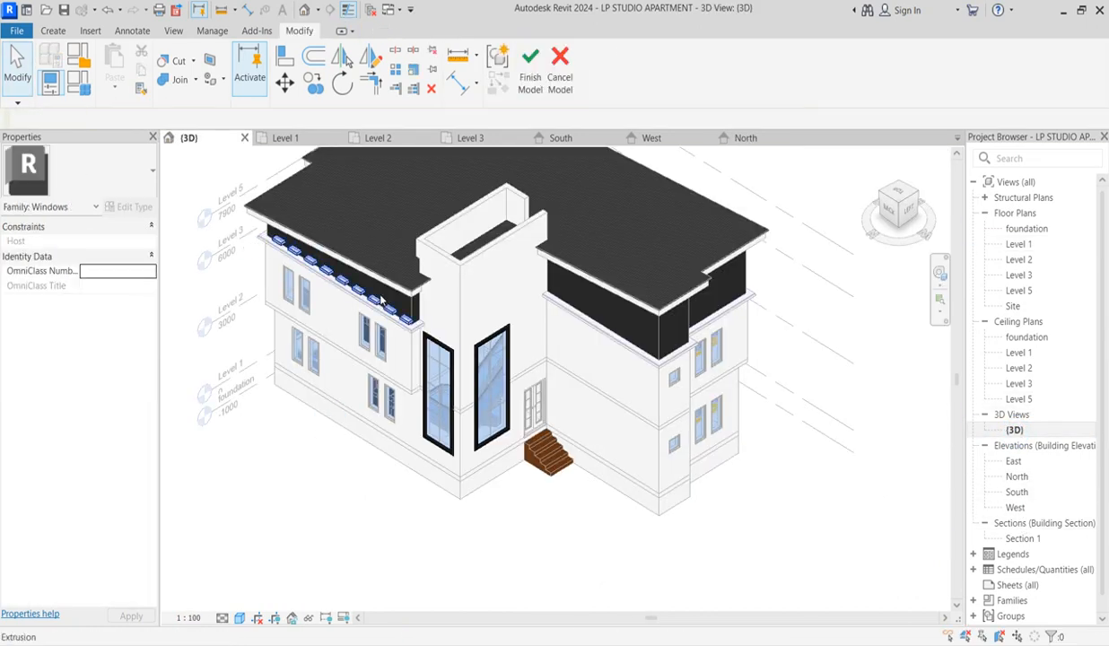
scroll(377, 333, "up", 4)
left_click(367, 319)
scroll(368, 320, "down", 3)
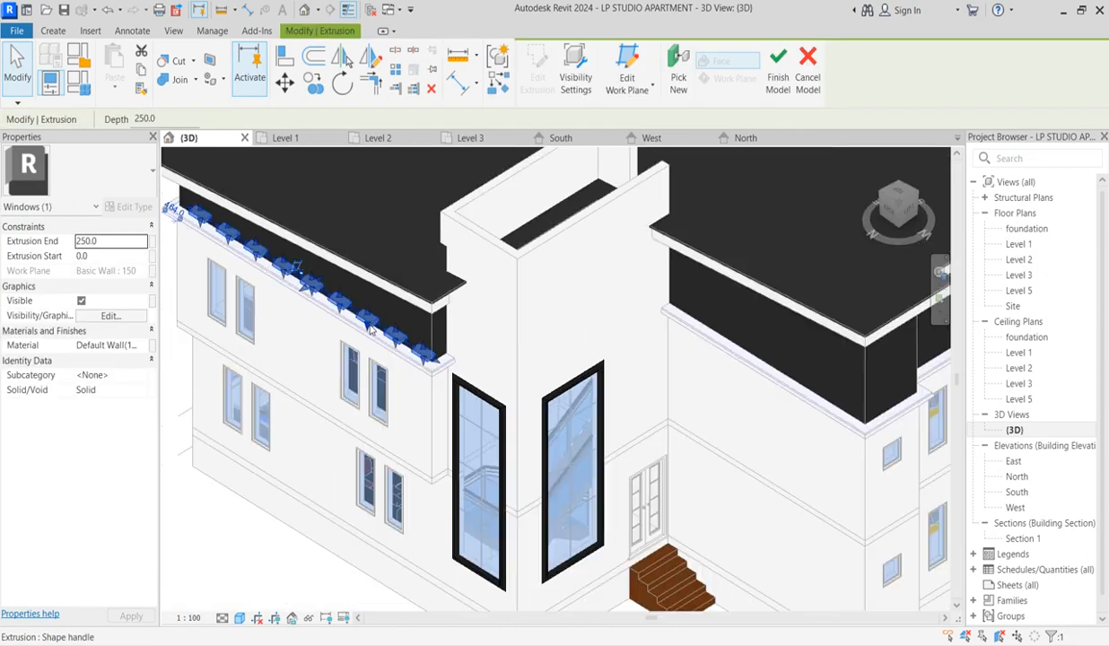
scroll(296, 301, "up", 5)
scroll(329, 284, "up", 2)
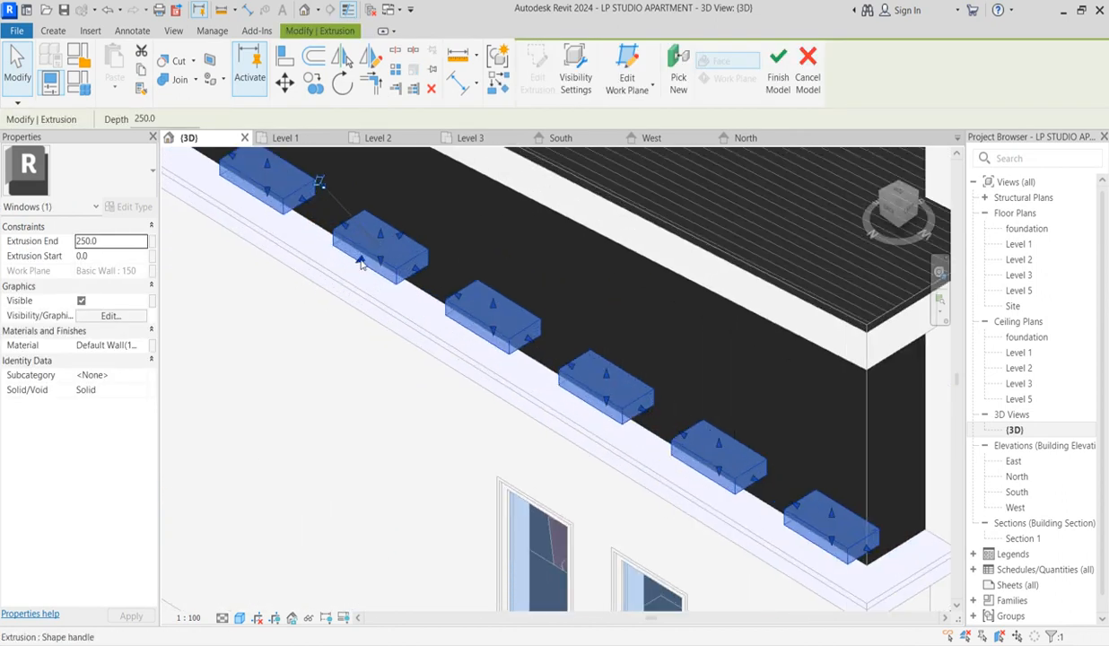
left_click_drag(389, 255, 396, 258)
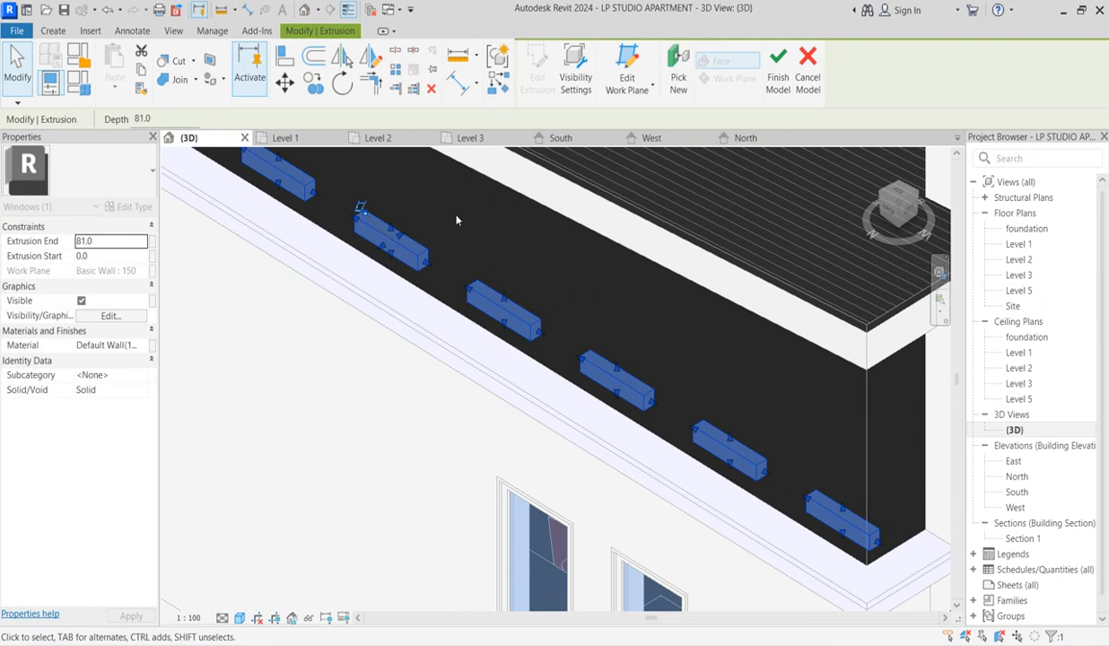
left_click(462, 213)
Shorten the blocks' projection from the wall further, to about 67 mm.
scroll(400, 243, "up", 3)
left_click(397, 247)
scroll(381, 250, "up", 2)
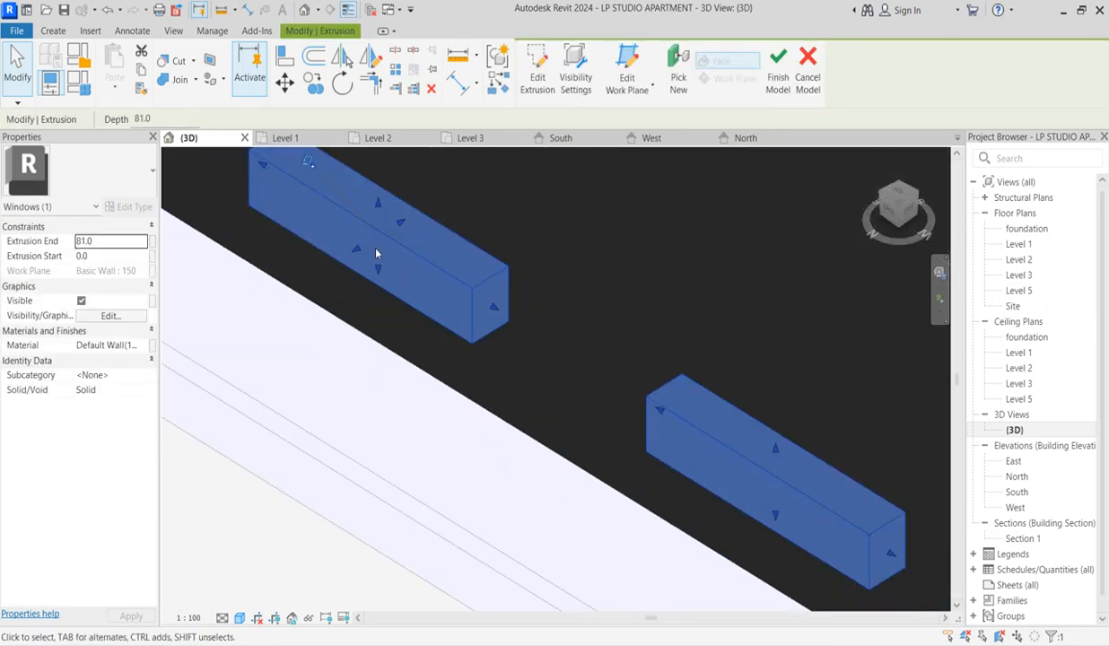
left_click_drag(360, 247, 377, 255)
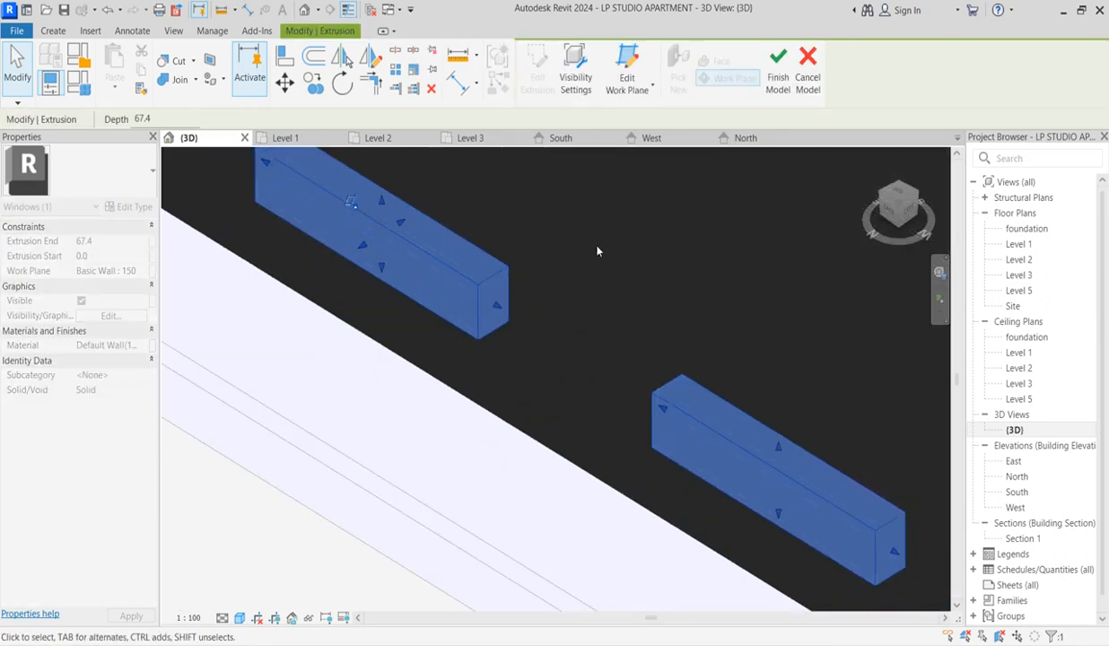
left_click(584, 239)
scroll(421, 307, "down", 5)
scroll(421, 314, "down", 2)
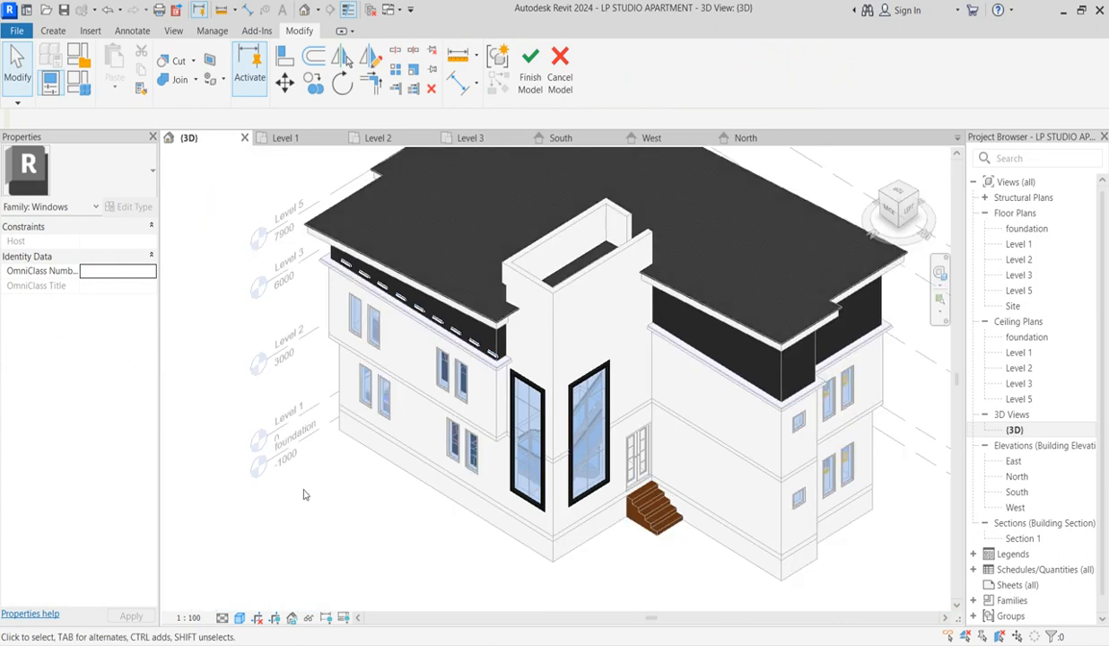
Select the row of blocks and open the Level 3 floor plan with it still selected.
left_click(465, 337)
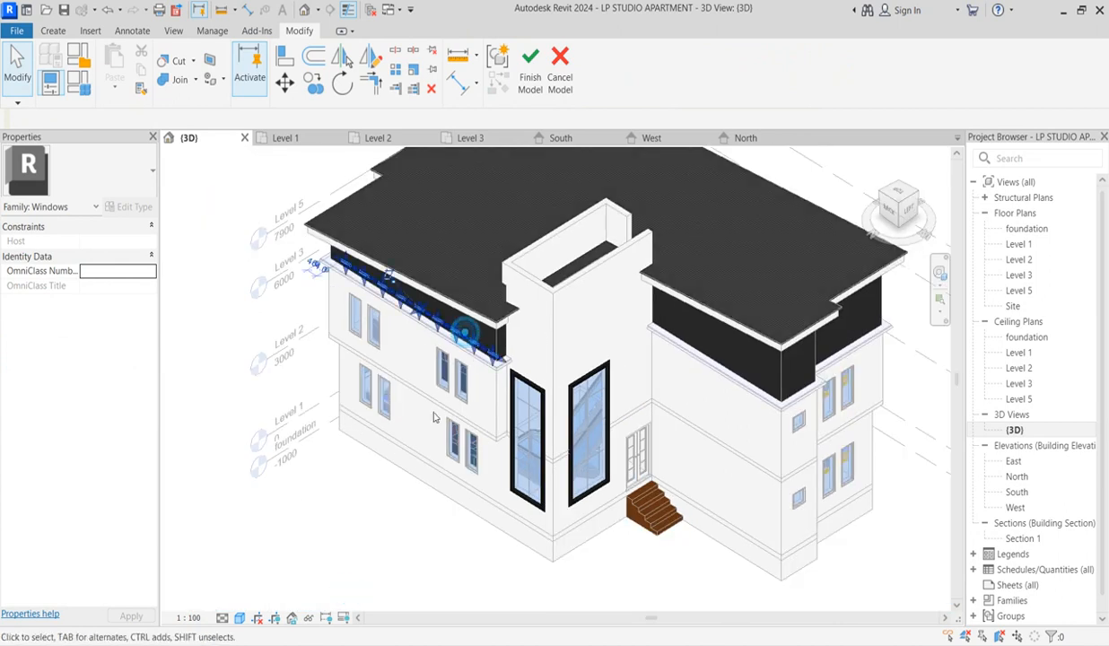
scroll(331, 330, "down", 2)
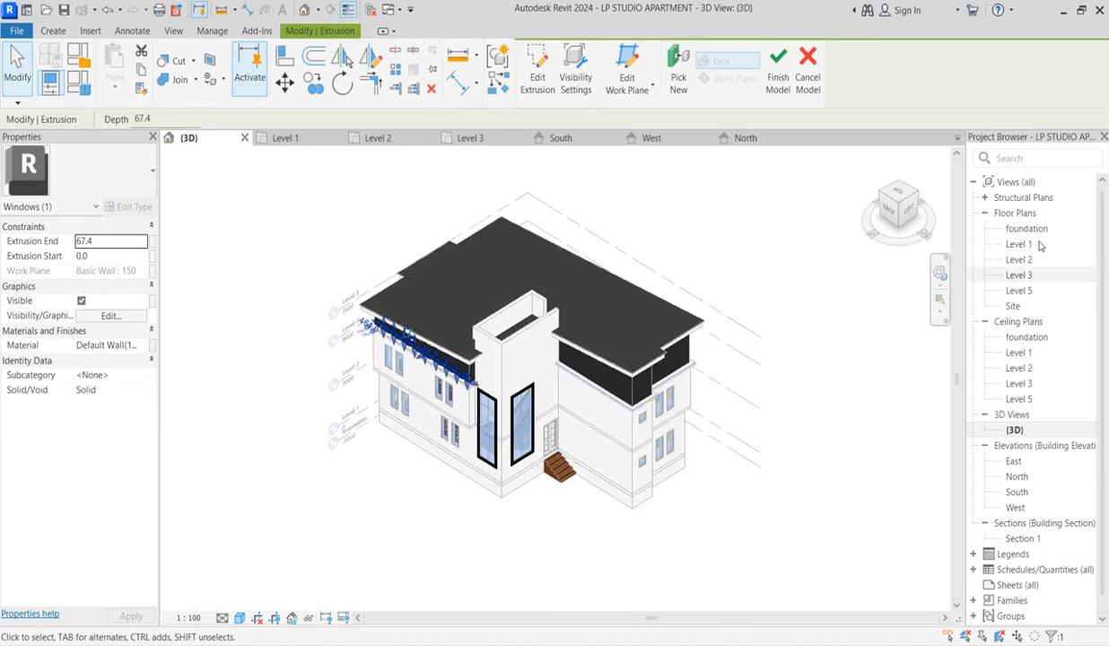
double_click(1019, 290)
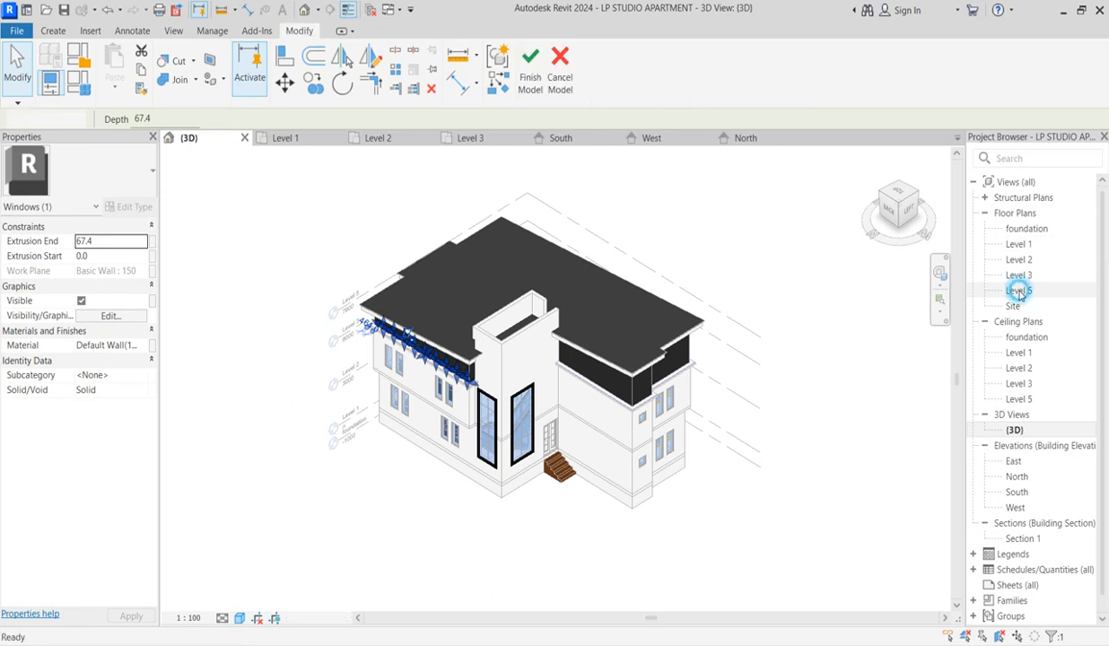
scroll(658, 349, "up", 2)
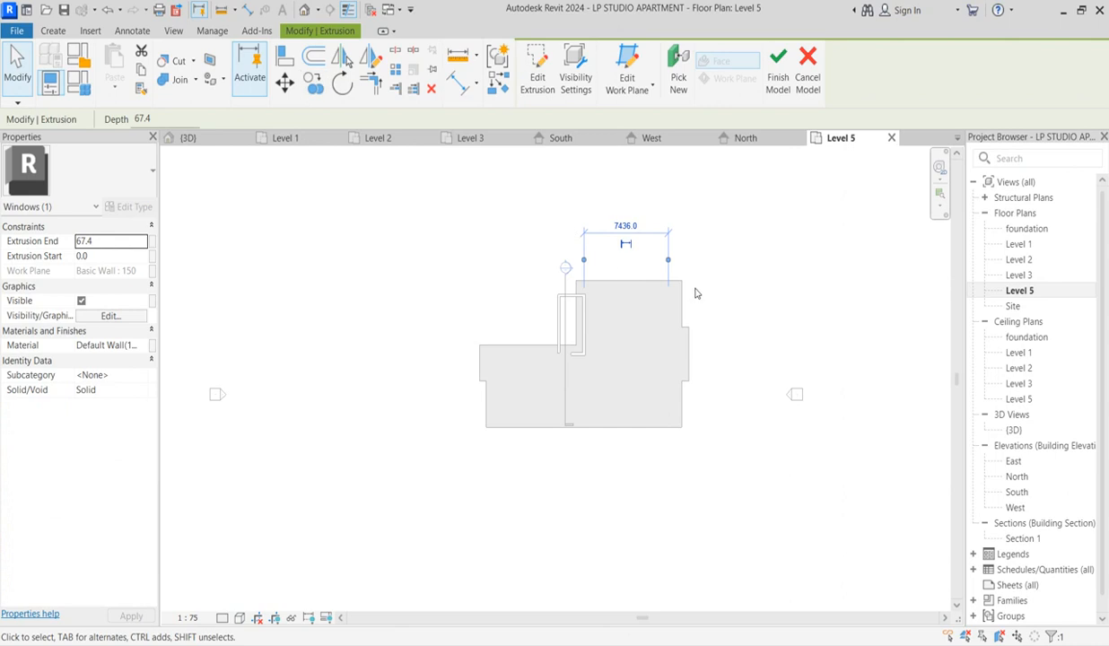
double_click(1018, 275)
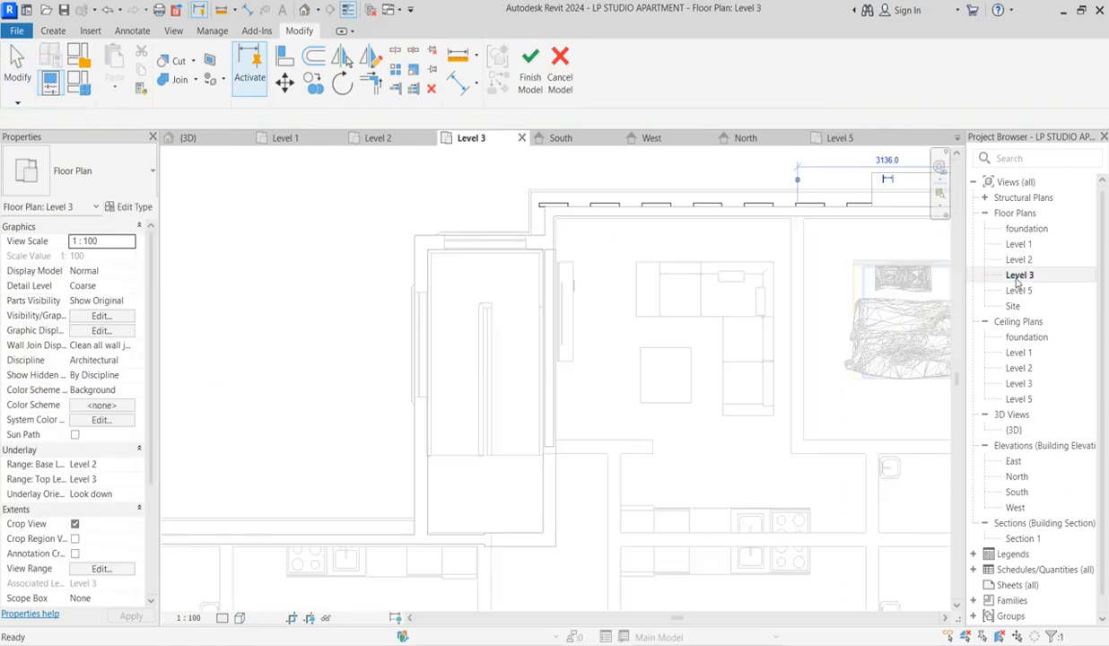
Copy the row of blocks onto the outer face of the set-back north wall on the other side of the stair tower.
left_click(314, 83)
left_click(650, 237)
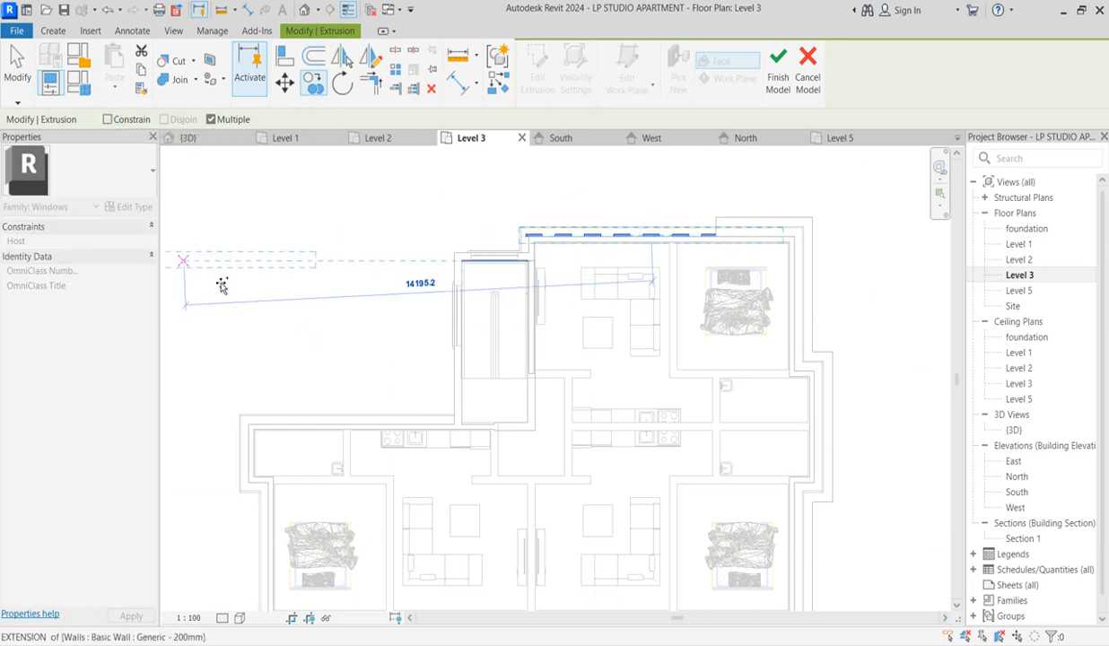
scroll(378, 411, "up", 2)
scroll(381, 433, "up", 2)
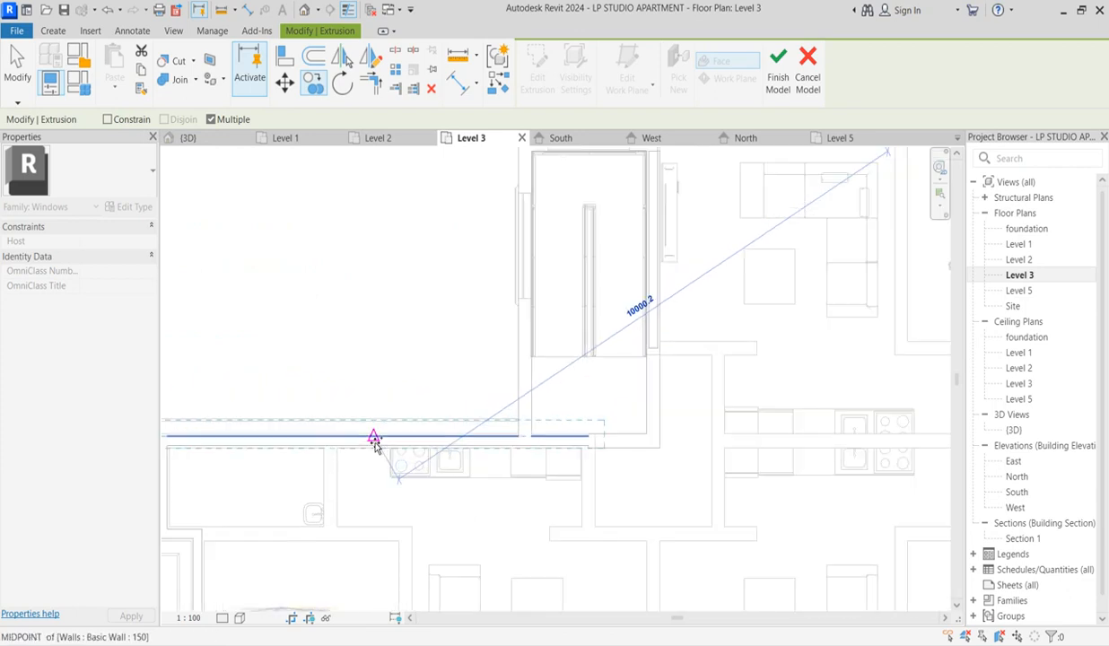
scroll(395, 431, "down", 4)
scroll(384, 427, "down", 1)
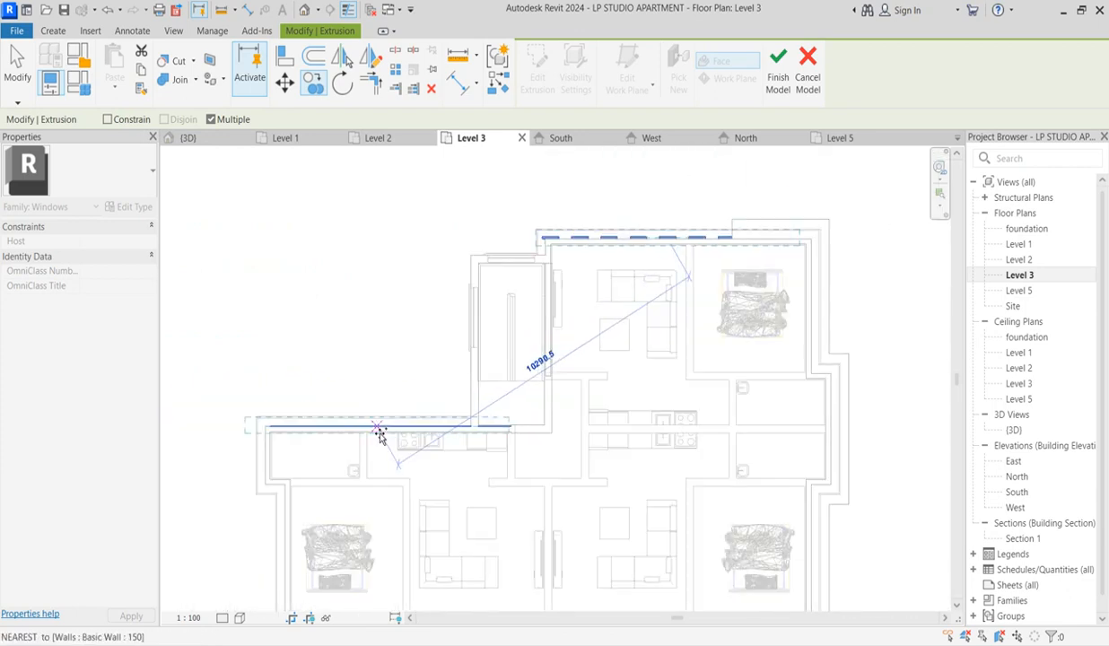
scroll(377, 433, "up", 3)
scroll(380, 430, "up", 4)
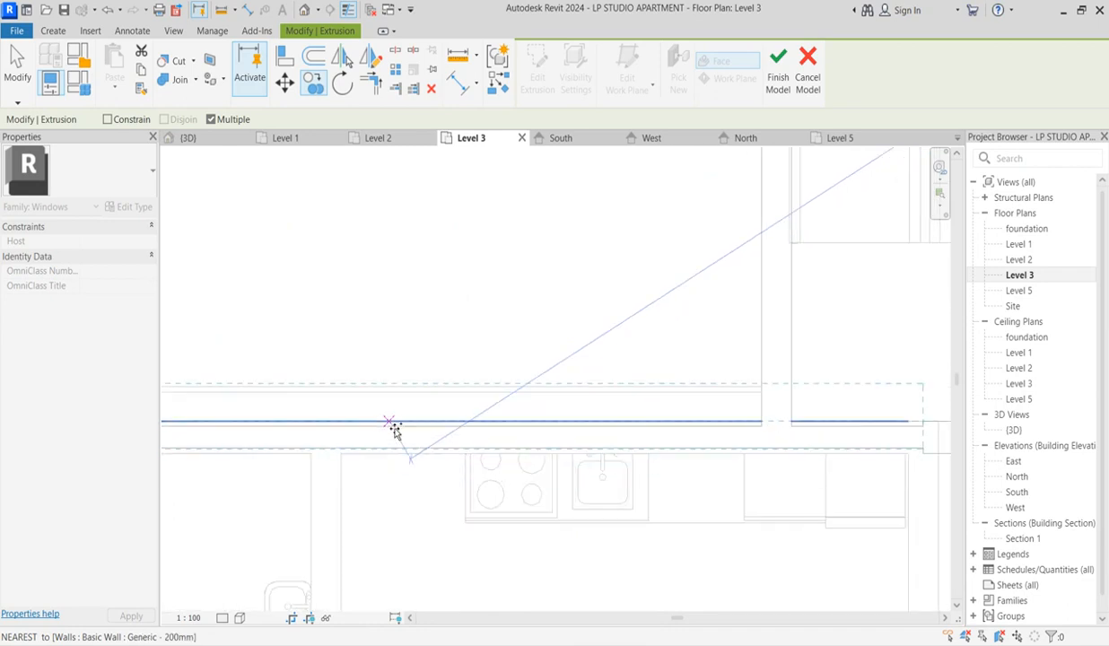
scroll(396, 427, "down", 3)
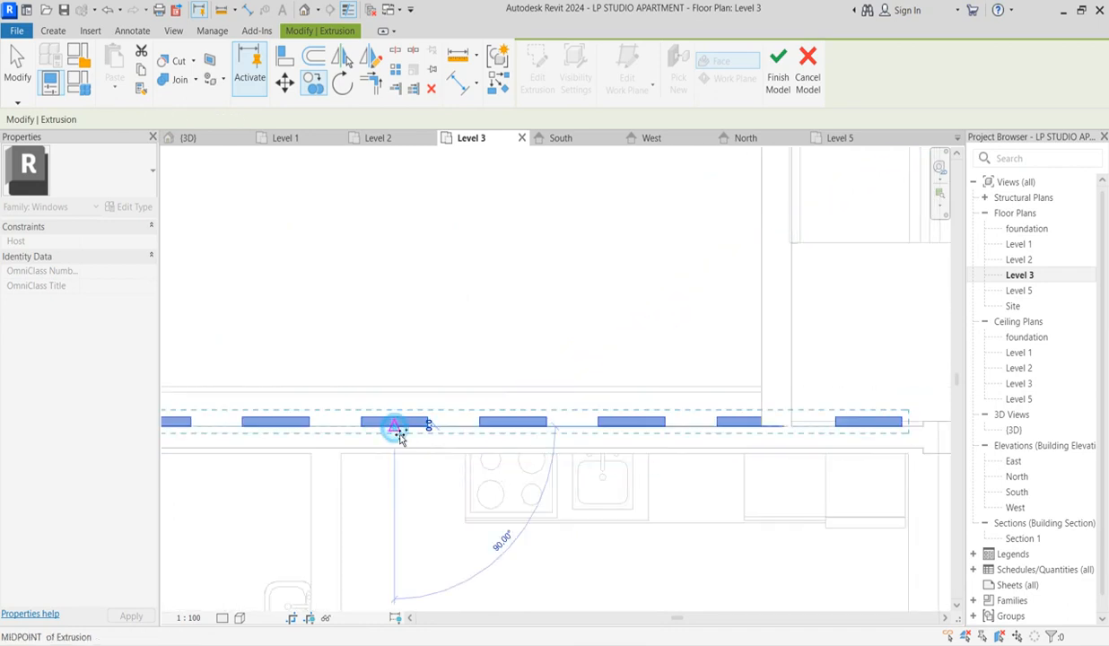
scroll(502, 403, "down", 2)
left_click(513, 410)
scroll(508, 408, "down", 3)
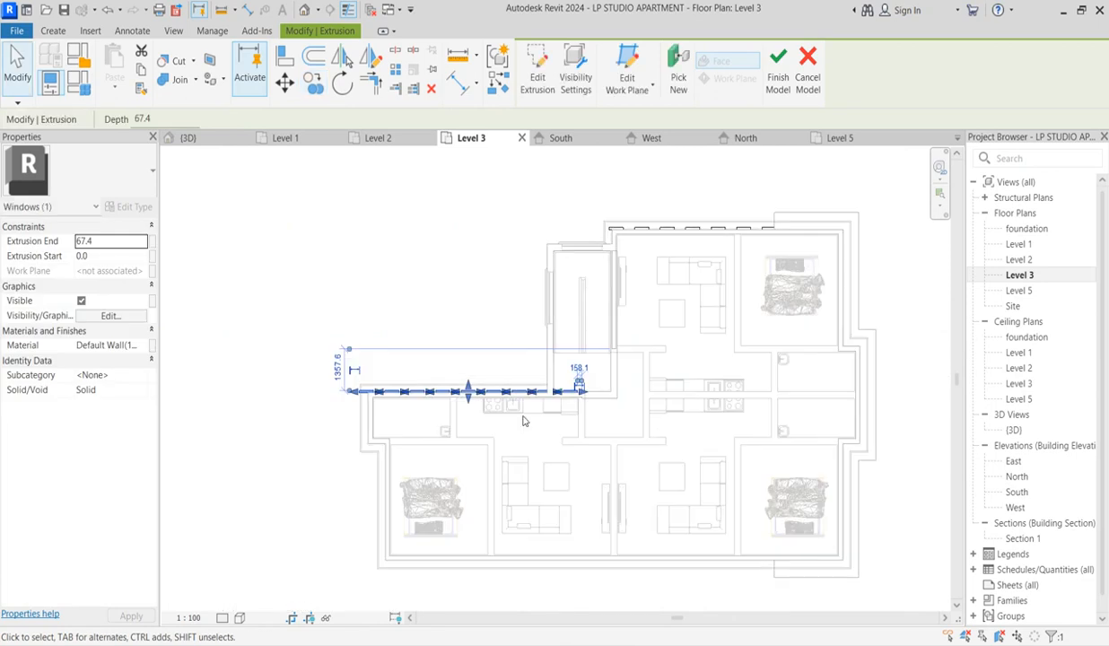
Try to reposition the copied row of blocks on the set-back wall, then undo the changes.
scroll(436, 421, "up", 3)
left_click_drag(499, 393, 504, 396)
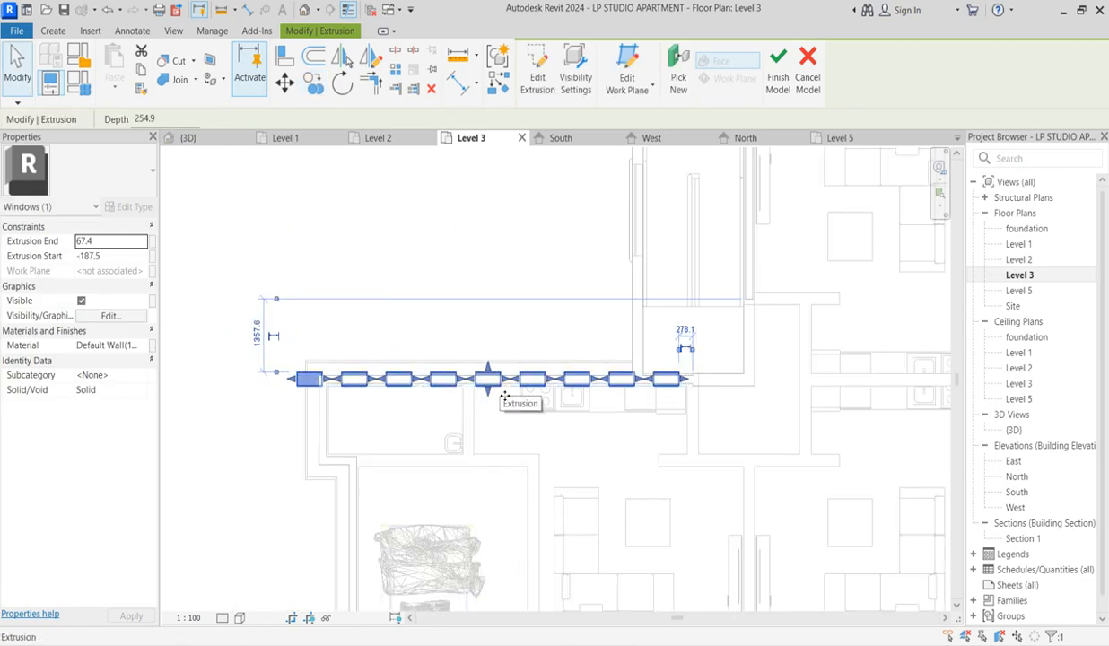
key("Escape")
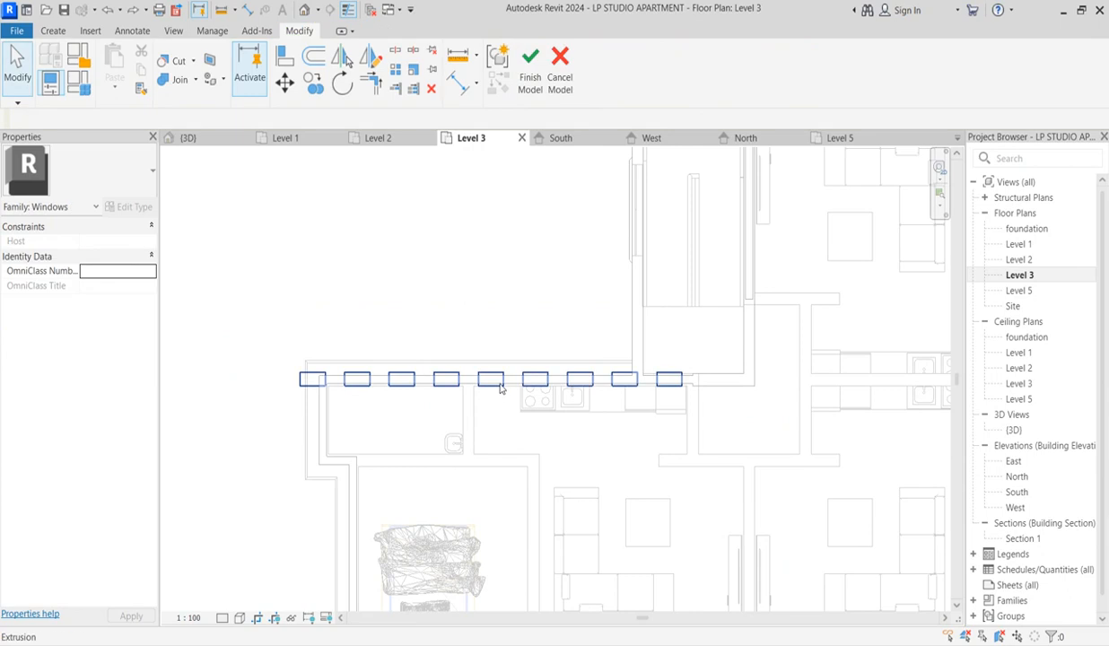
left_click(501, 386)
scroll(502, 391, "up", 2)
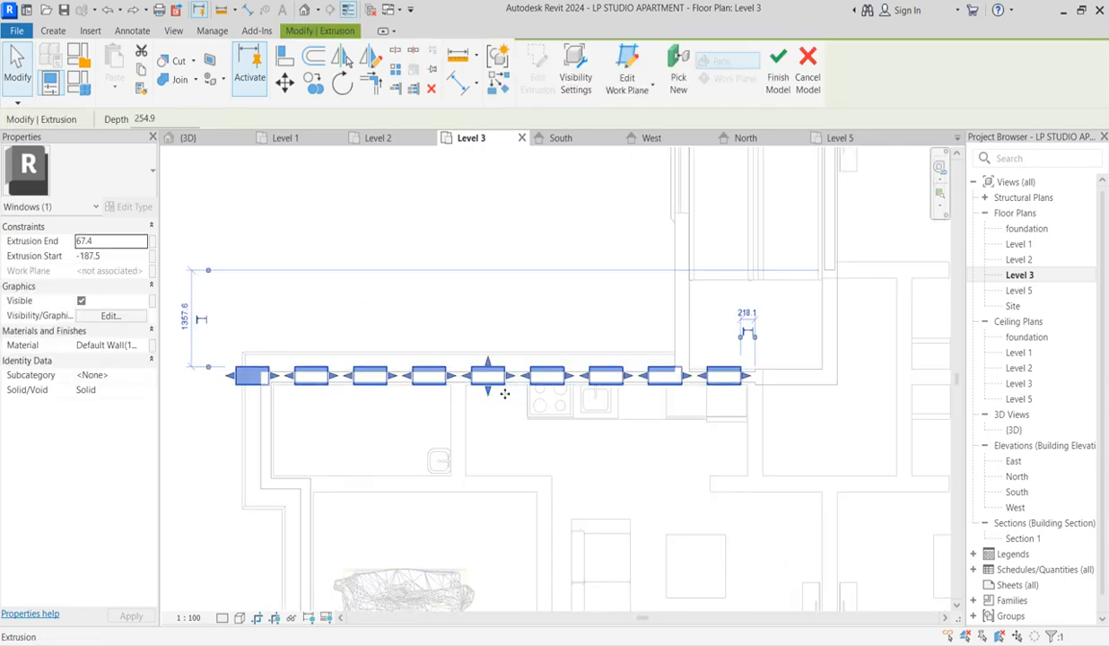
key("Escape")
scroll(502, 388, "down", 1)
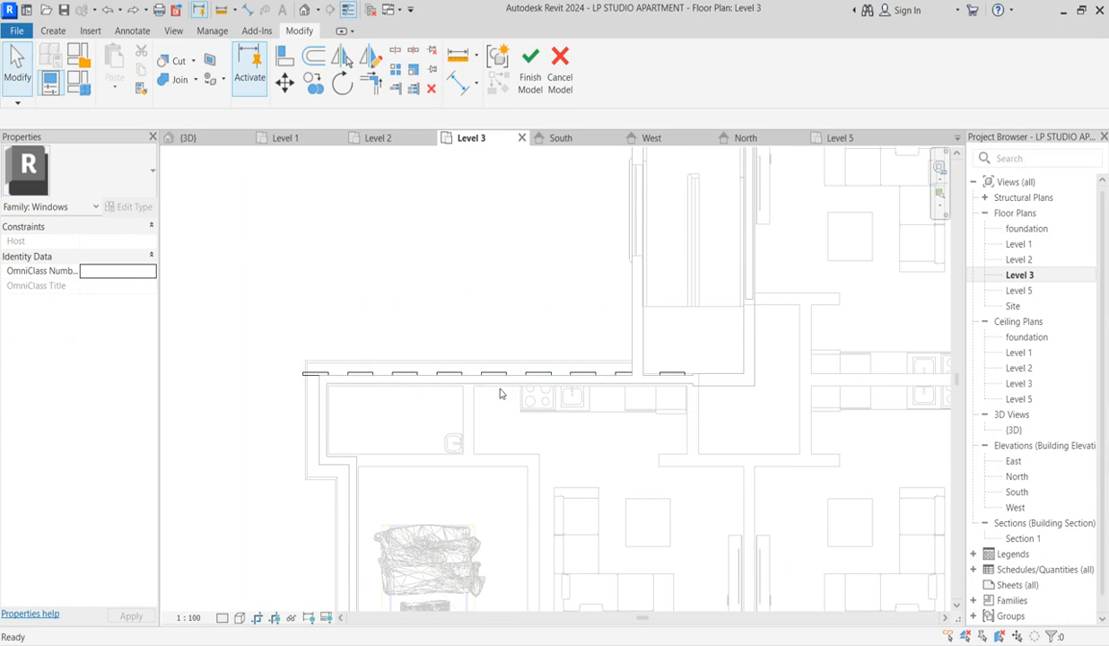
Nudge the copied row of blocks about 760 mm along the set-back wall toward its outer corner.
left_click(501, 376)
scroll(498, 377, "up", 3)
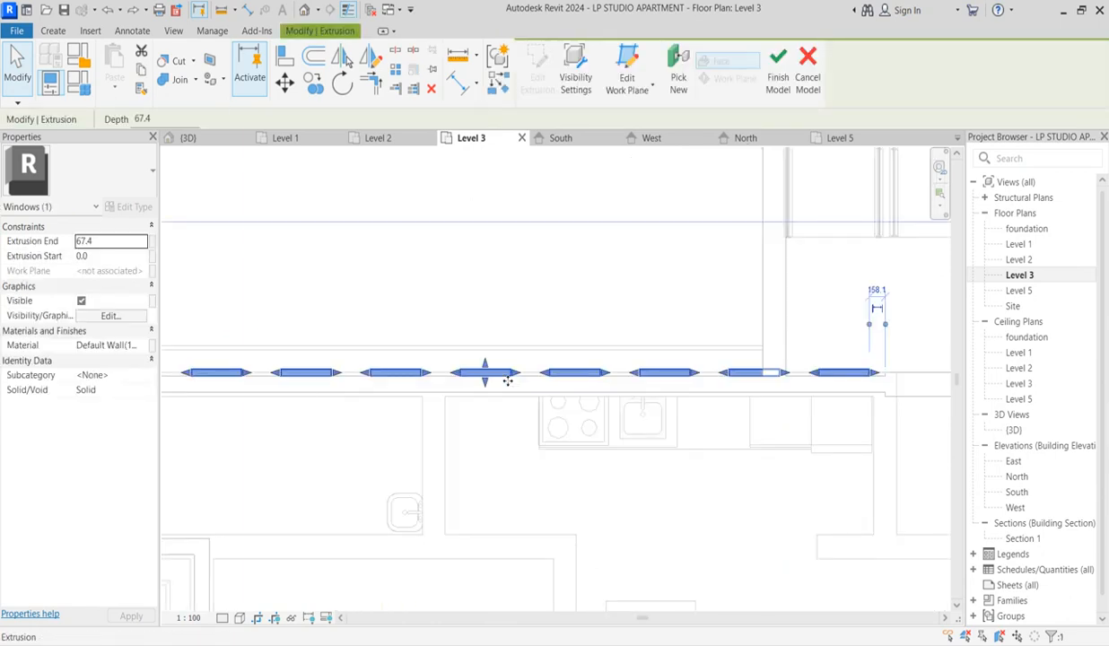
key("Left")
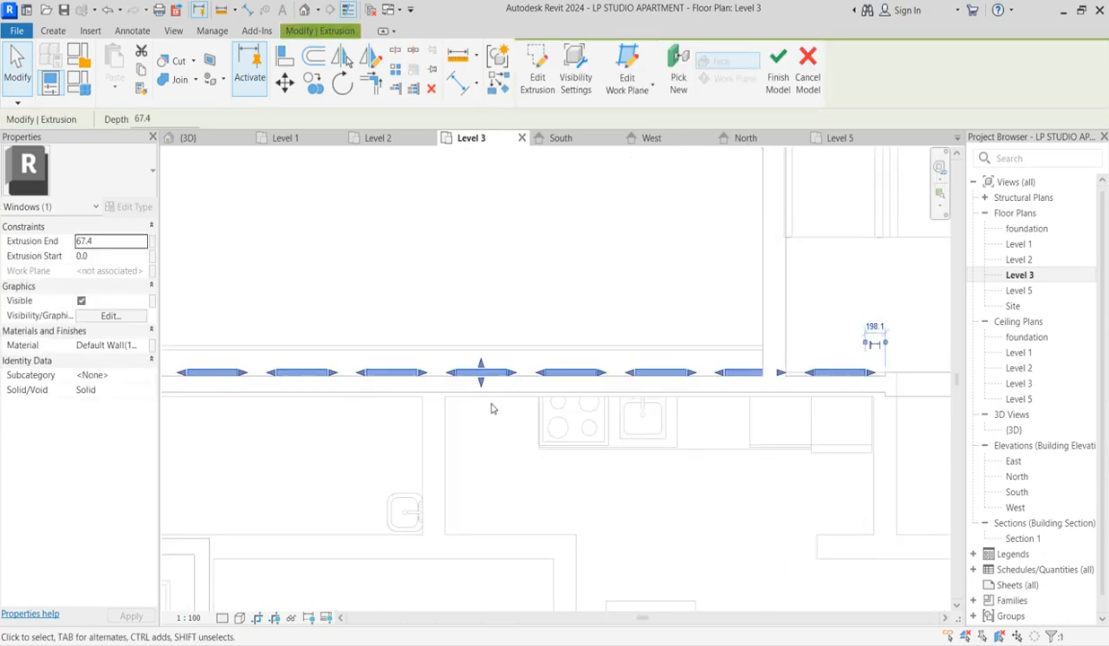
key("Left")
key("Left")
key("Left")
key("Left")
key("Left")
key("Left")
key("Left")
key("Left")
key("Left")
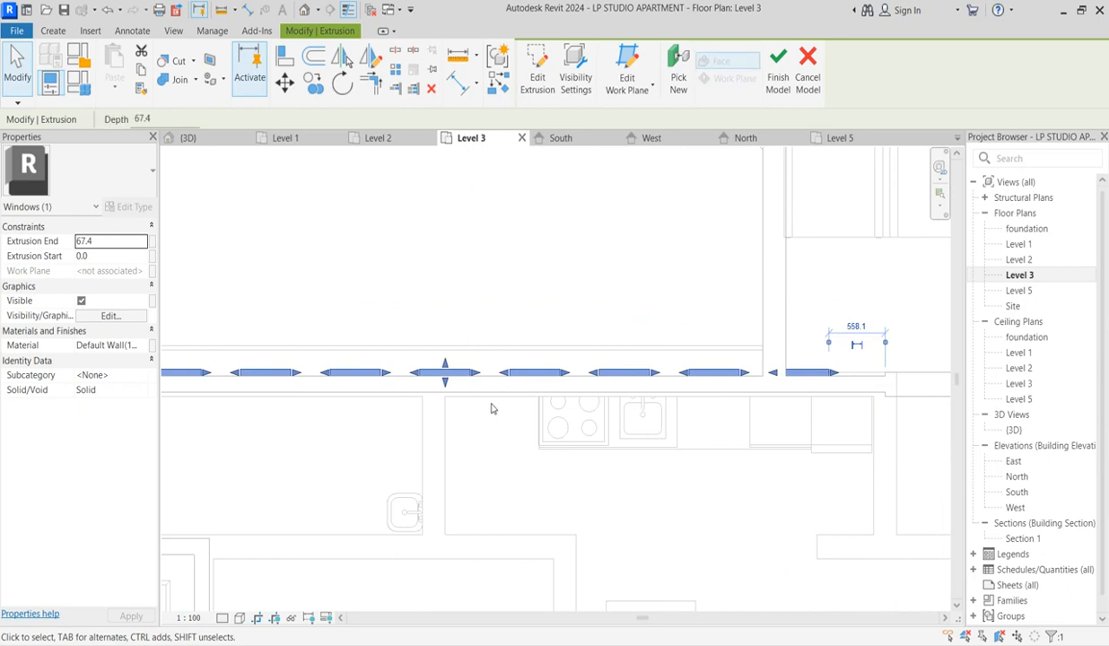
key("Left")
key("Left")
key("Left")
key("Left")
key("Left")
key("Left")
key("Left")
key("Left")
key("Left")
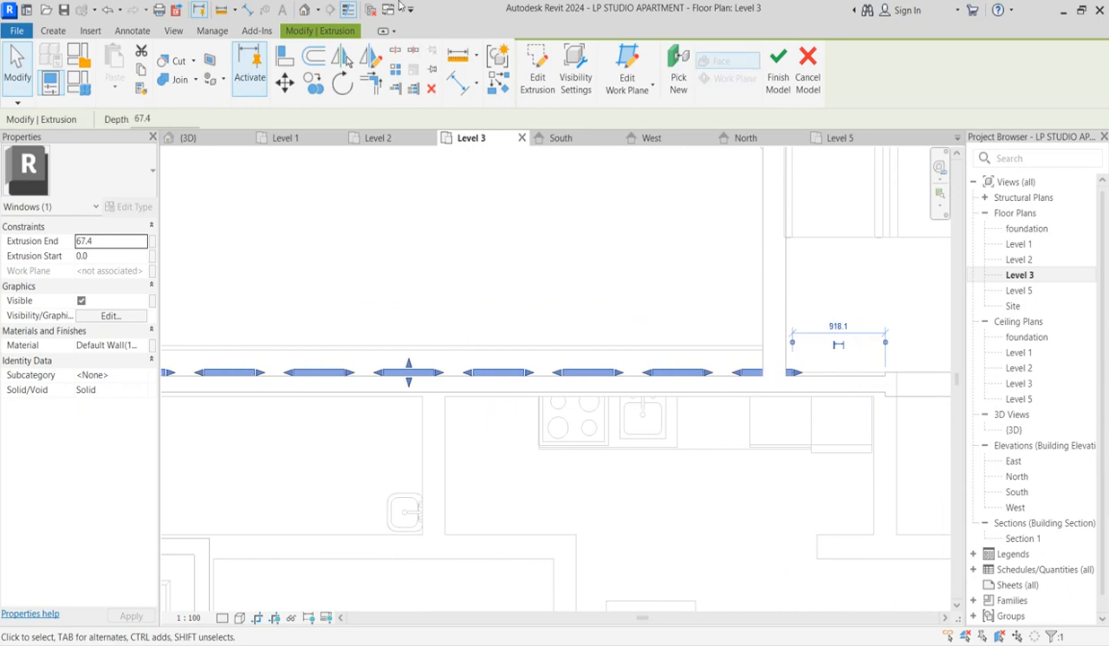
Move the copied row along the wall so its inner end block meets the stair tower wall.
key("m")
key("v")
left_click(789, 371)
left_click(762, 376)
Edit the set-back wall row's extrusion sketch in the North elevation and delete the two blocks at its outer end.
scroll(764, 375, "down", 7)
scroll(599, 402, "up", 7)
scroll(559, 383, "up", 2)
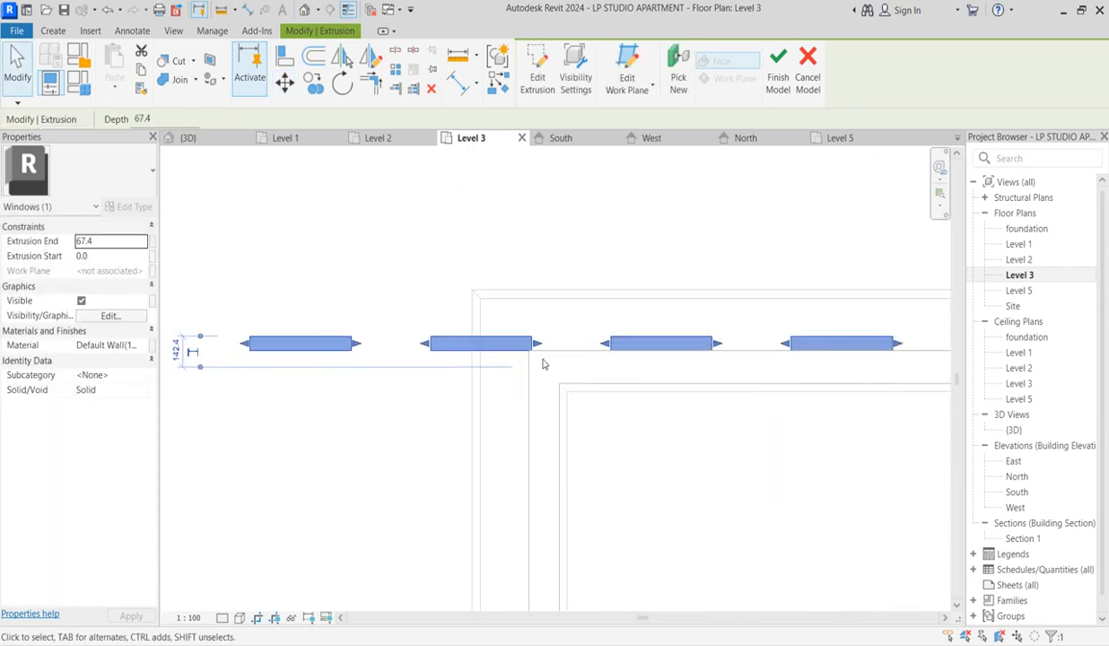
scroll(542, 363, "down", 2)
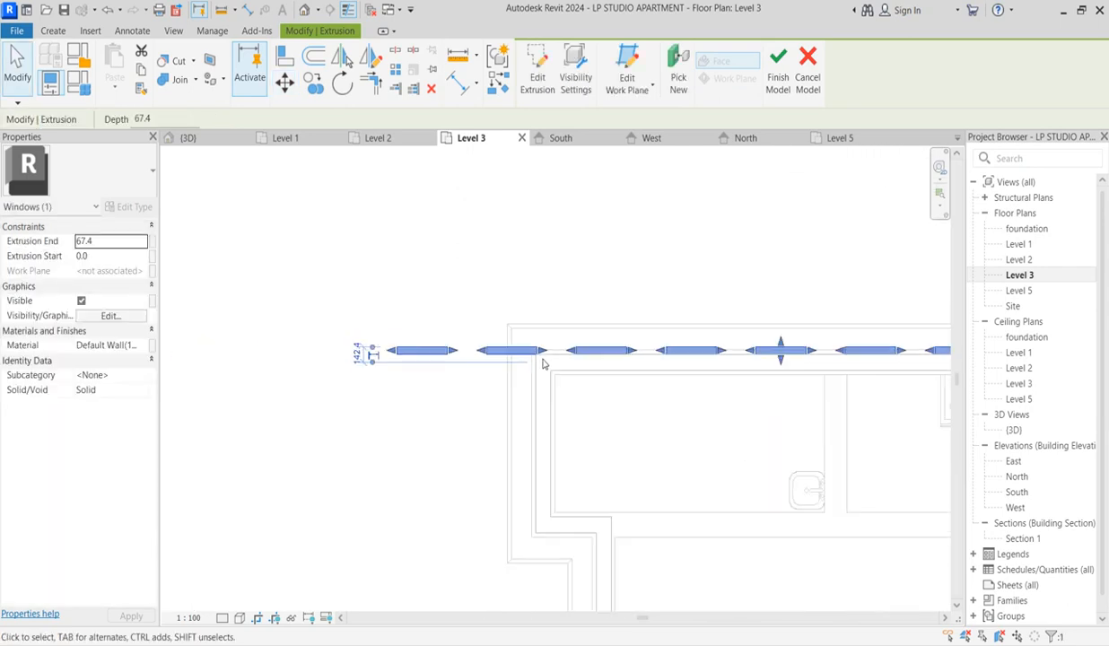
left_click(537, 79)
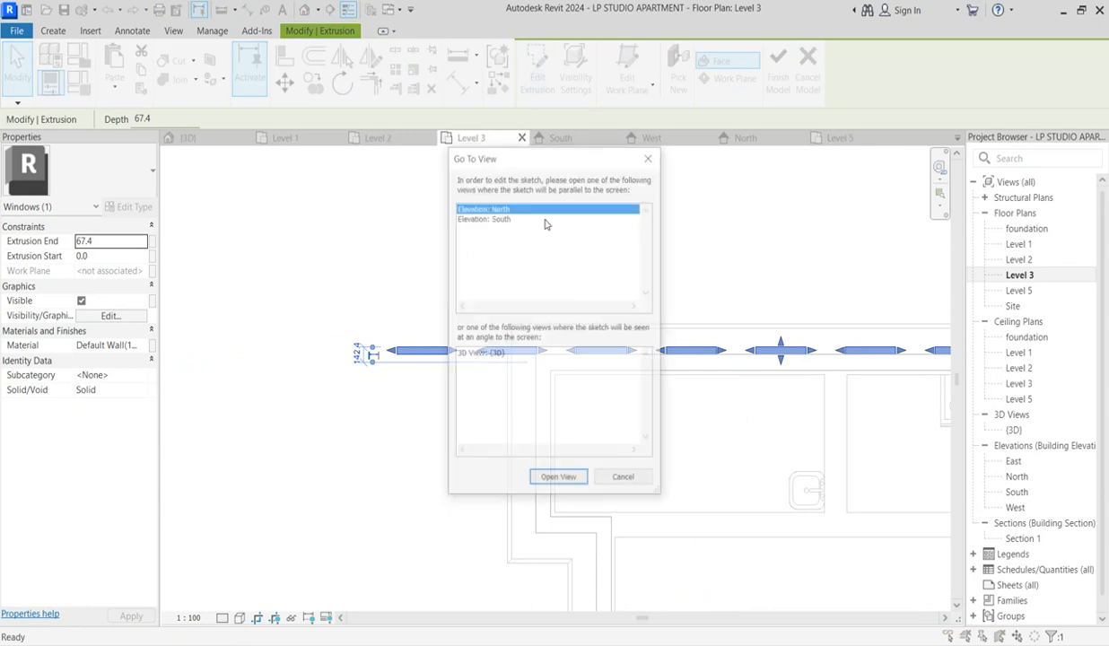
left_click(559, 481)
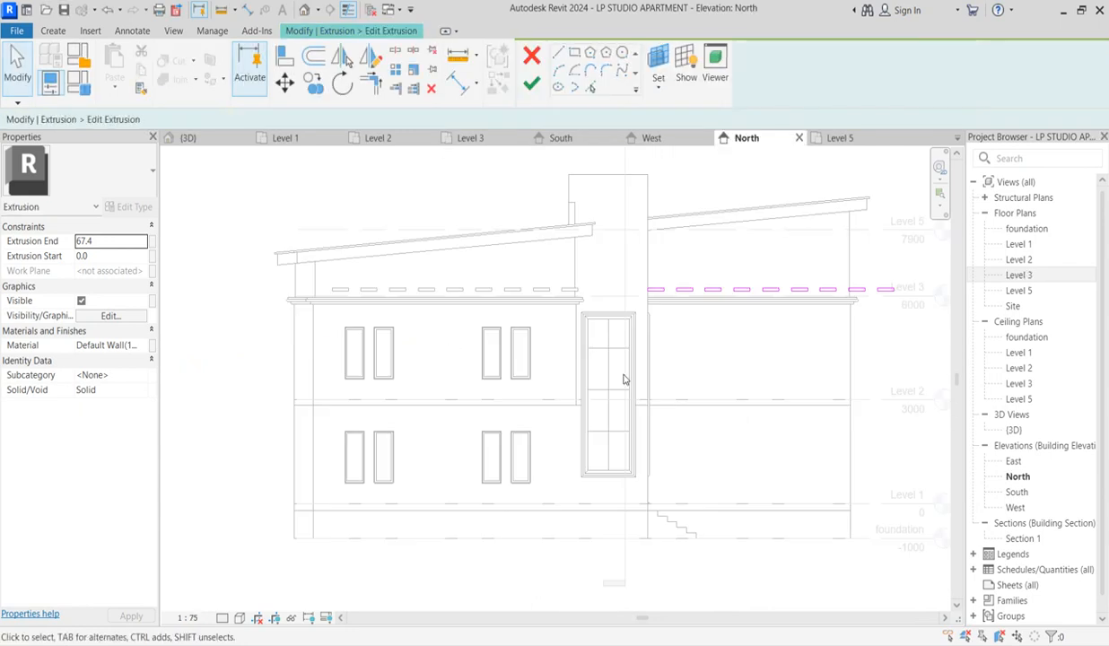
scroll(723, 336, "up", 5)
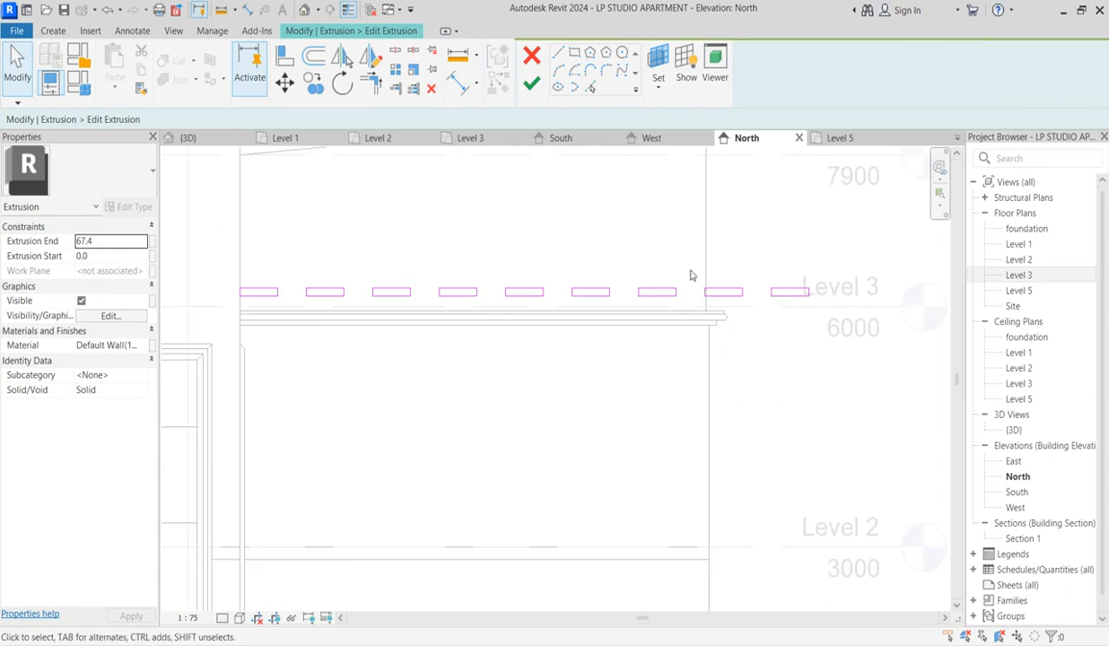
left_click_drag(767, 314, 841, 327)
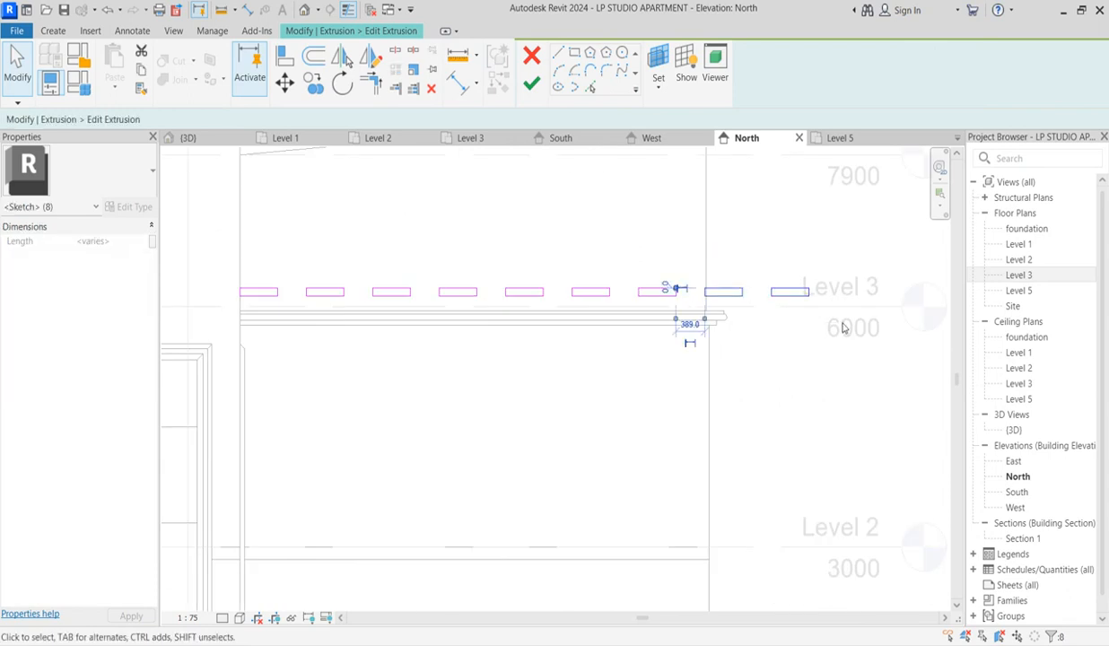
key("Delete")
Shift the remaining seven sketched blocks slightly away from the stair tower toward the outer corner and finish the sketch.
scroll(569, 315, "down", 4)
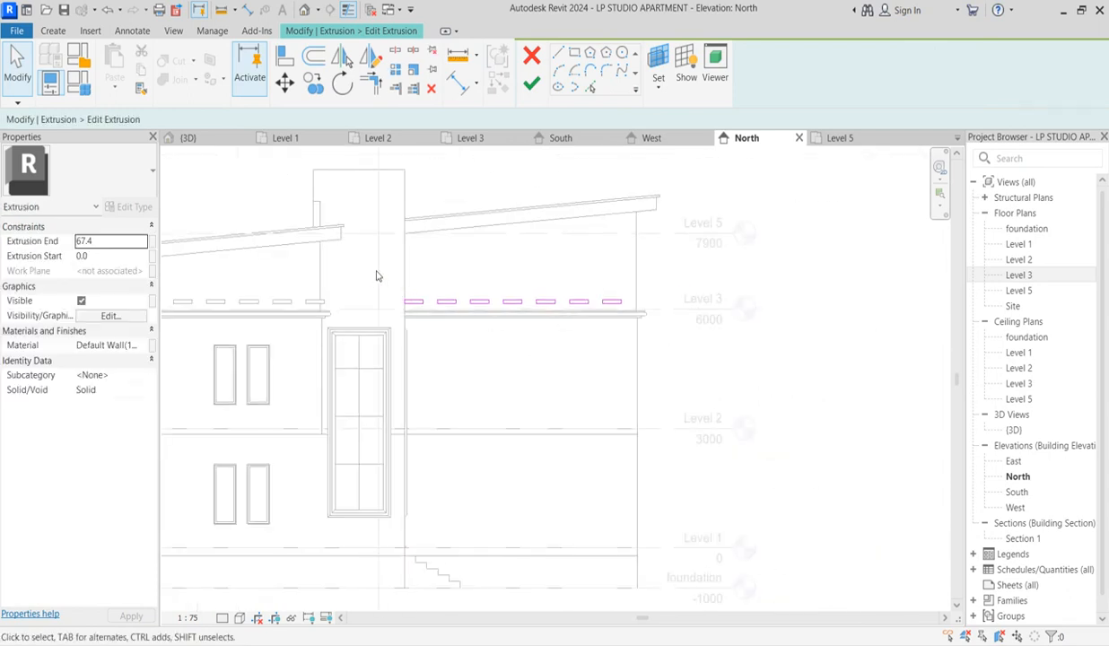
mouse_move(366, 269)
left_mouse_down()
mouse_move(615, 325)
mouse_move(648, 351)
left_mouse_up()
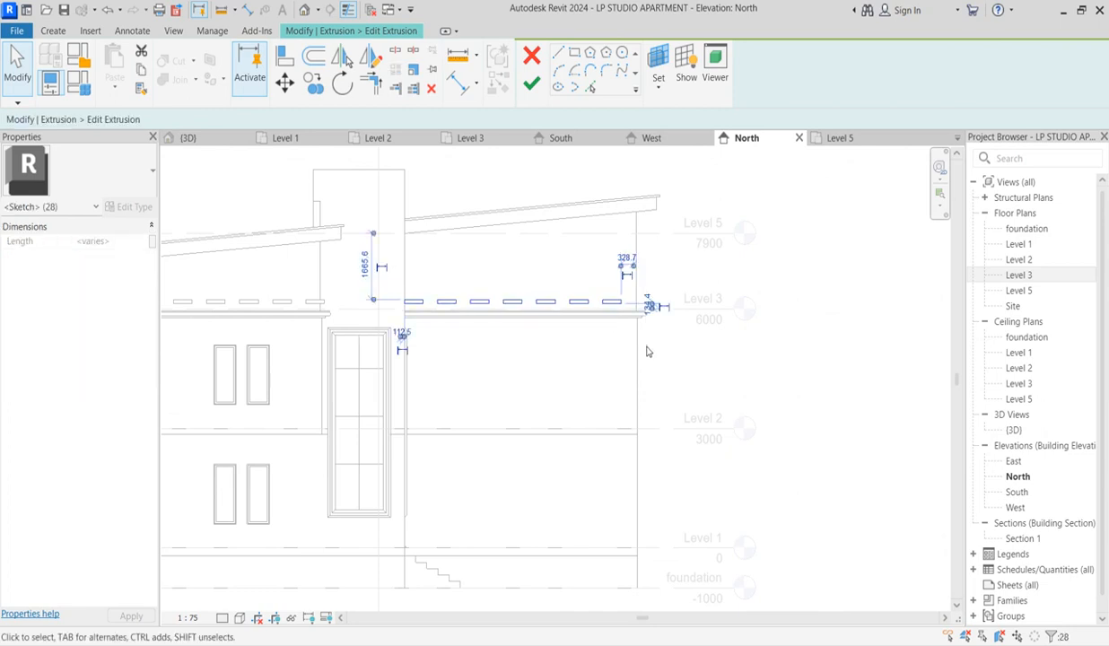
left_click(679, 379)
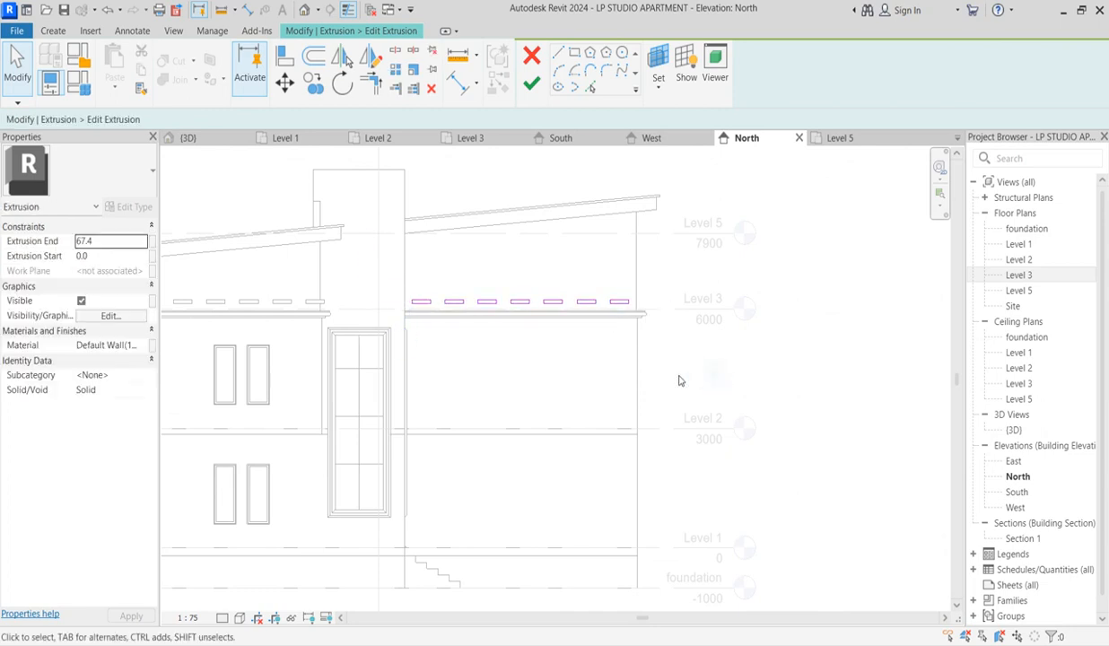
scroll(661, 395, "down", 4)
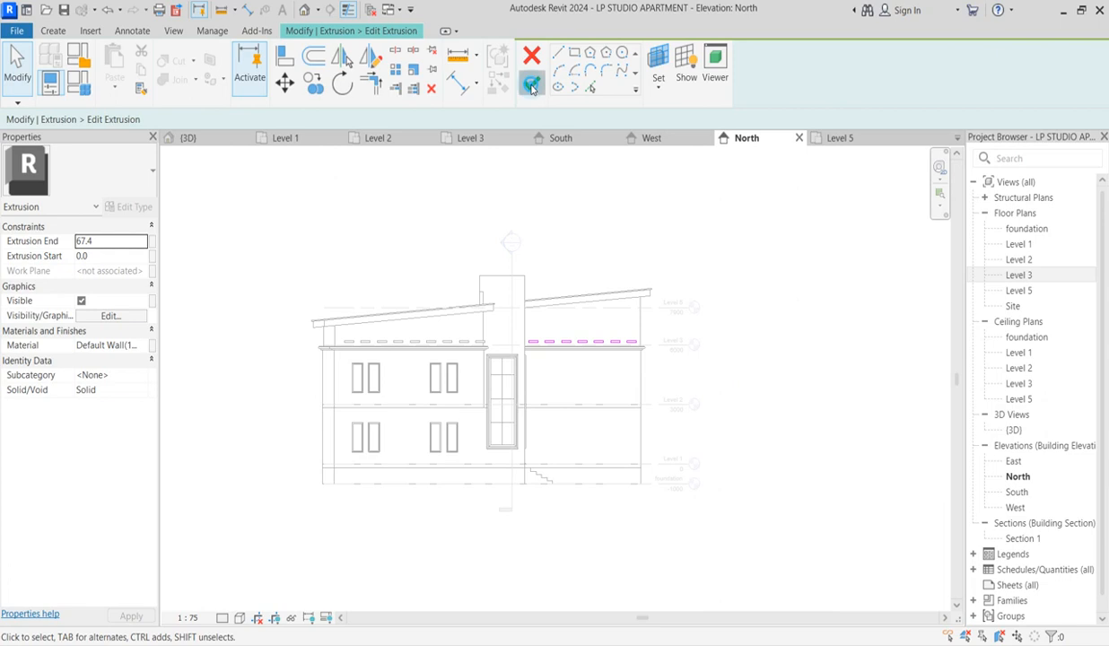
left_click(531, 85)
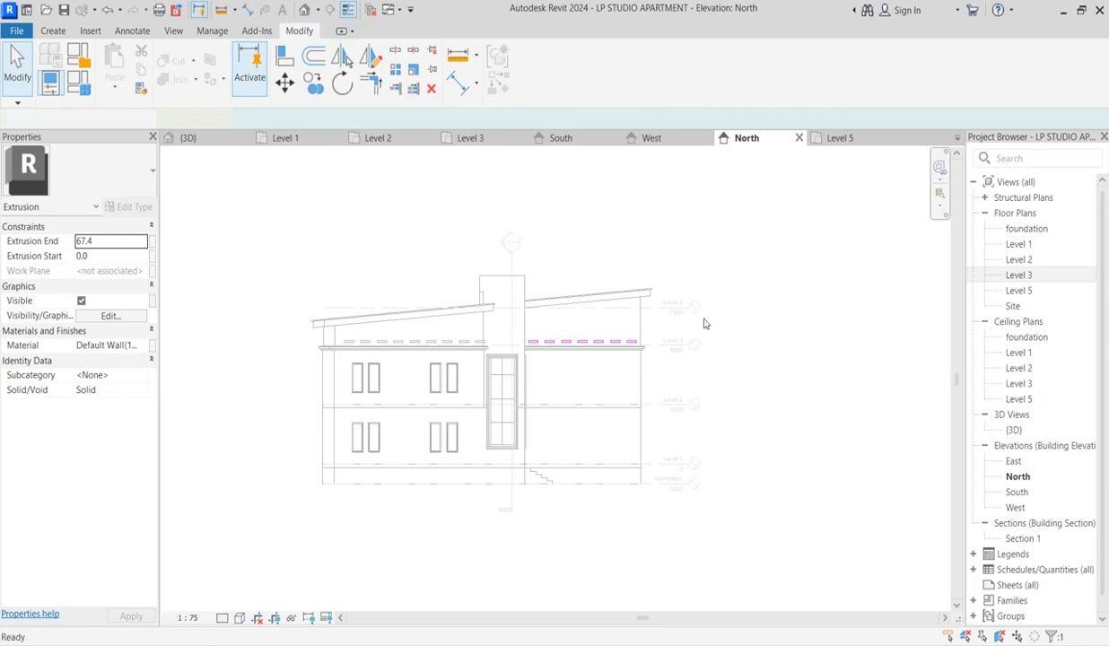
In the Level 3 floor plan, rotate a copy of the set-back north wall's block row by 90 degrees.
double_click(1017, 277)
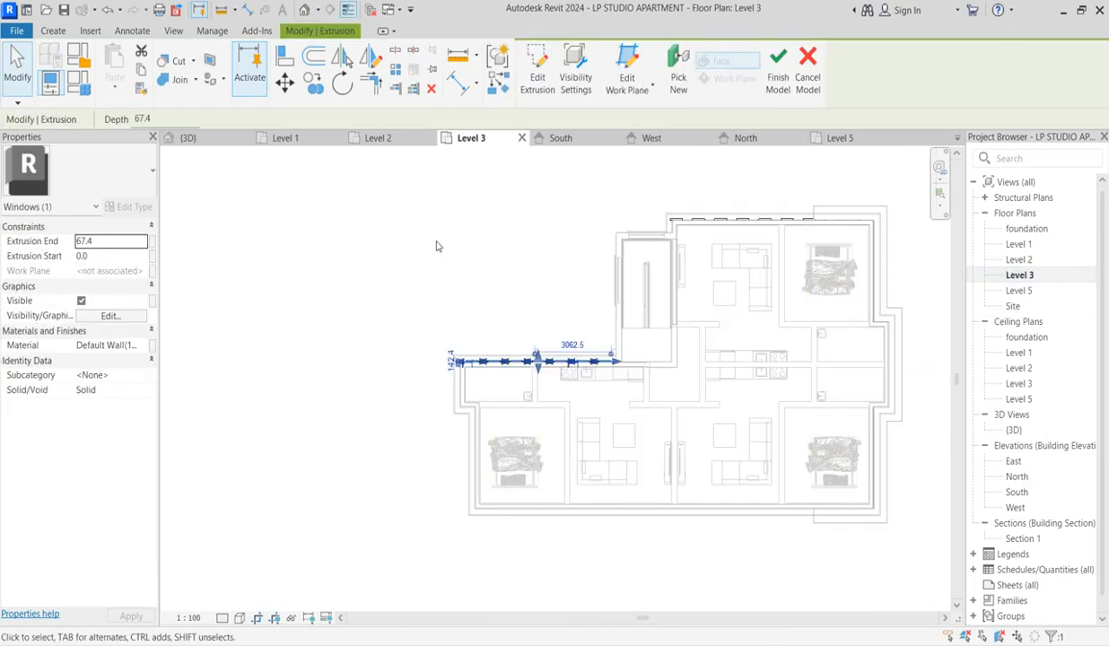
left_click(342, 83)
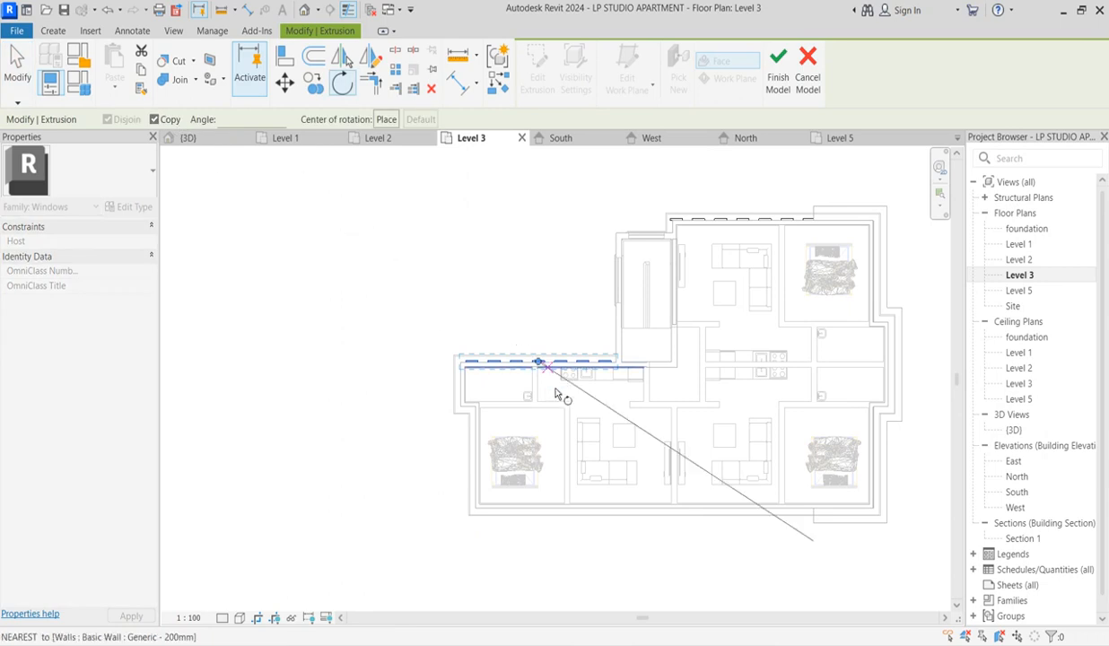
left_click(537, 296)
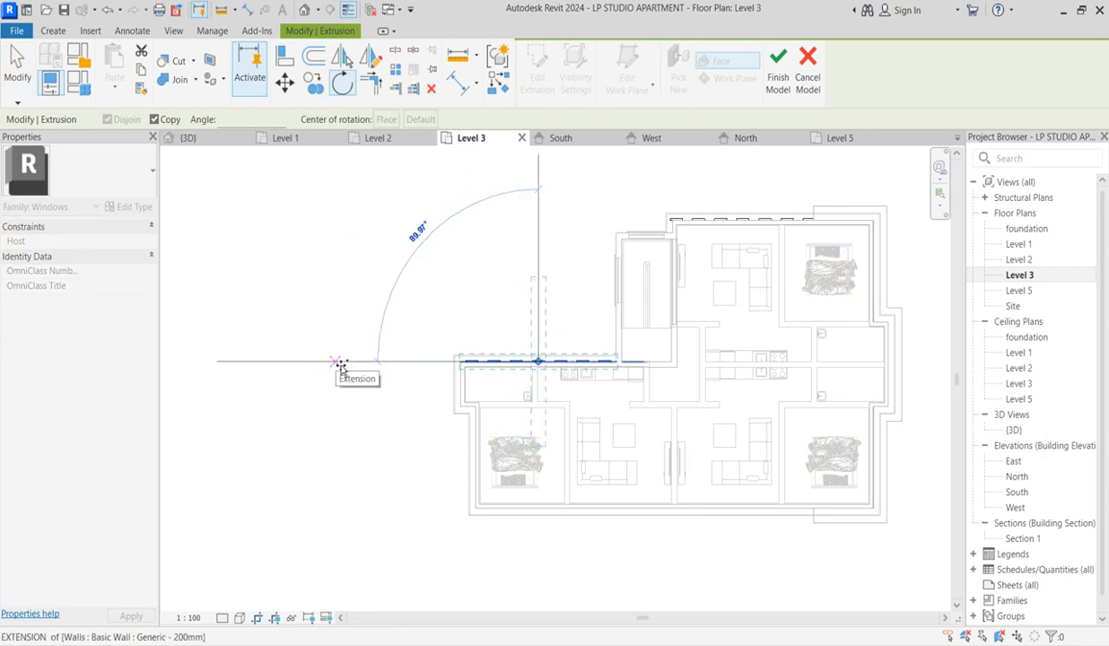
type("90")
key("Return")
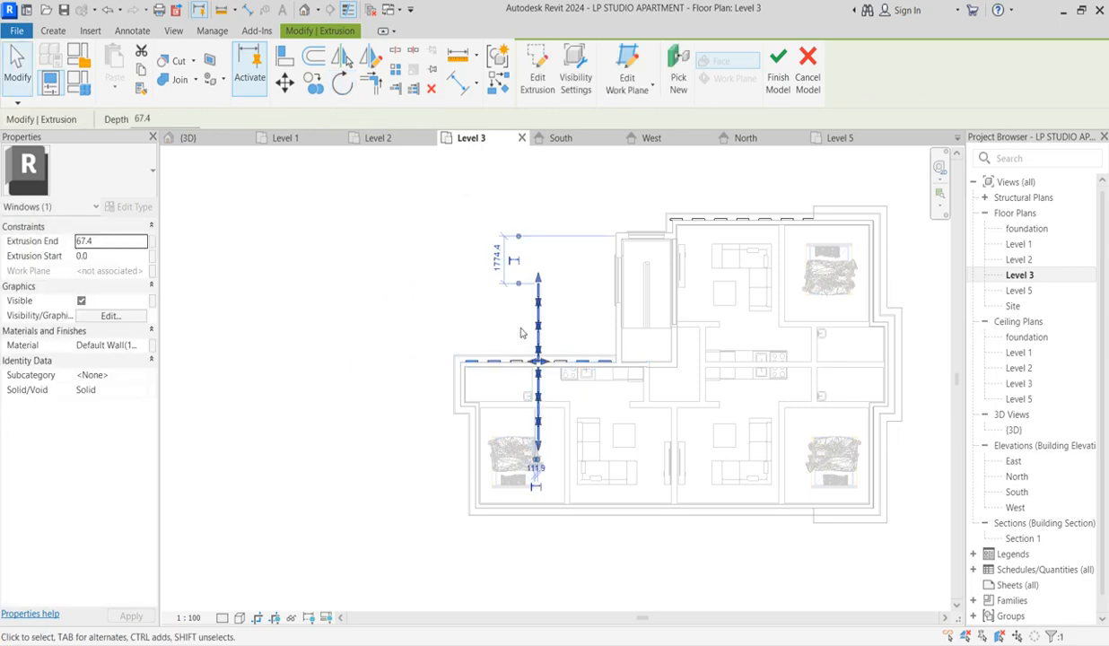
Move the rotated row onto the recessed west bedroom wall, starting at the inner corner of the wall step.
left_click(284, 81)
scroll(541, 281, "up", 5)
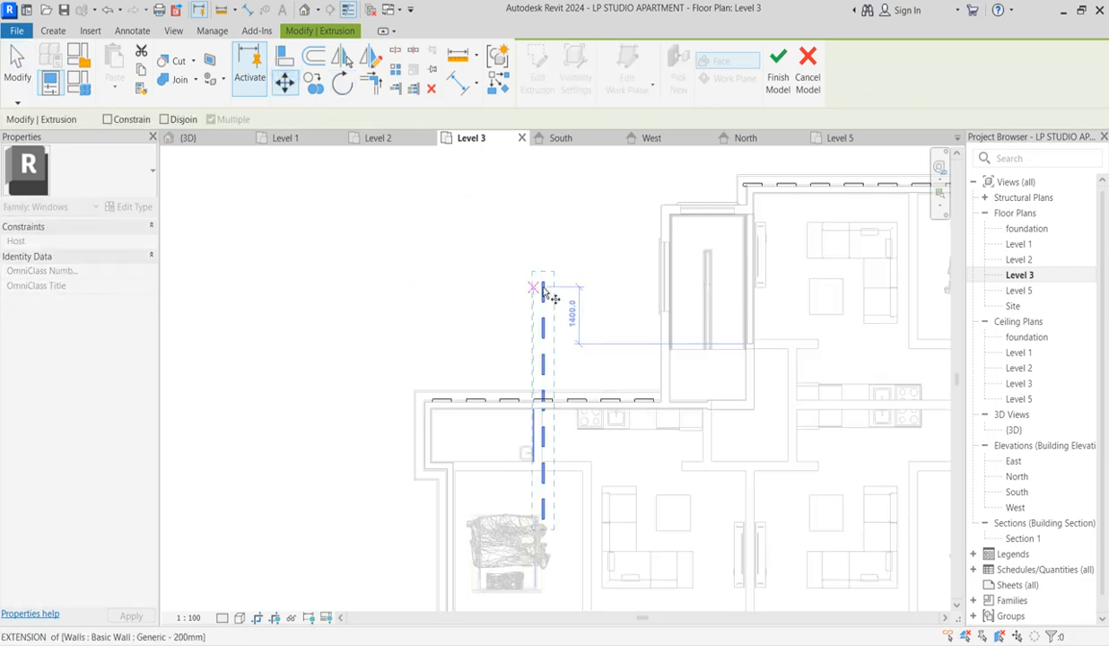
left_click(543, 280)
scroll(386, 408, "down", 4)
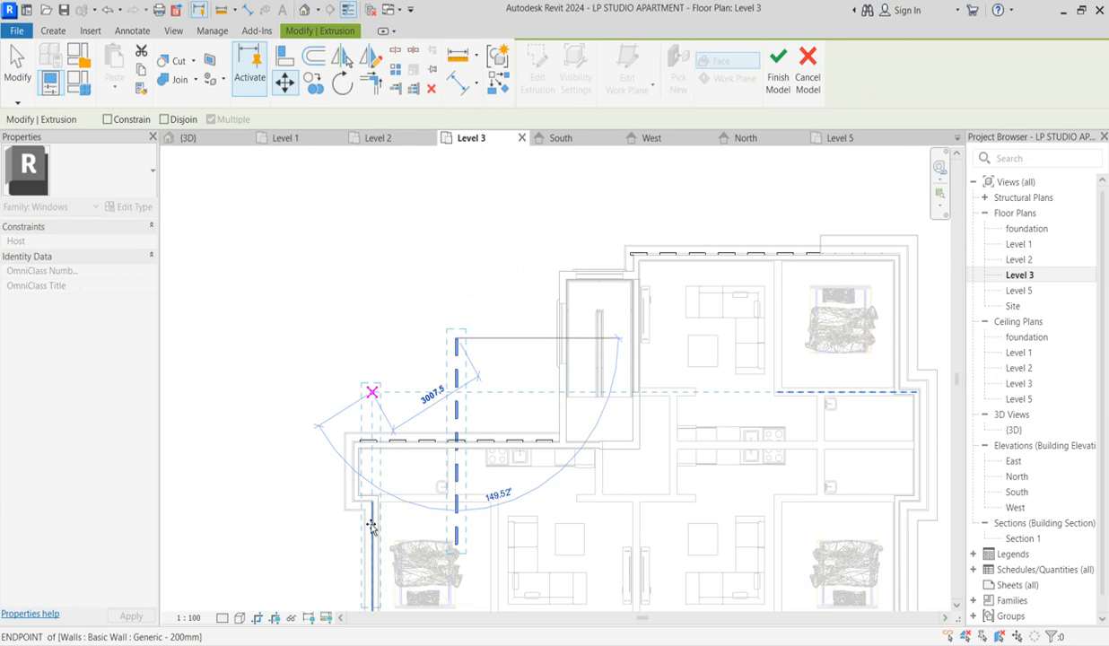
scroll(408, 424, "up", 4)
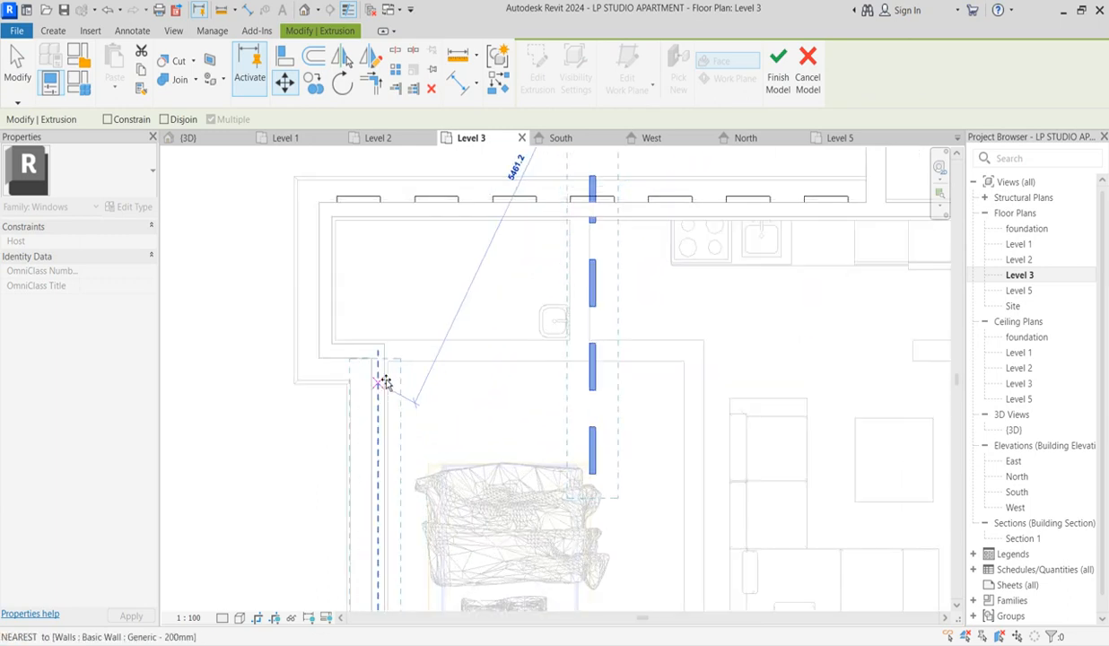
scroll(420, 396, "up", 3)
left_click(367, 350)
scroll(420, 560, "down", 5)
scroll(419, 552, "up", 2)
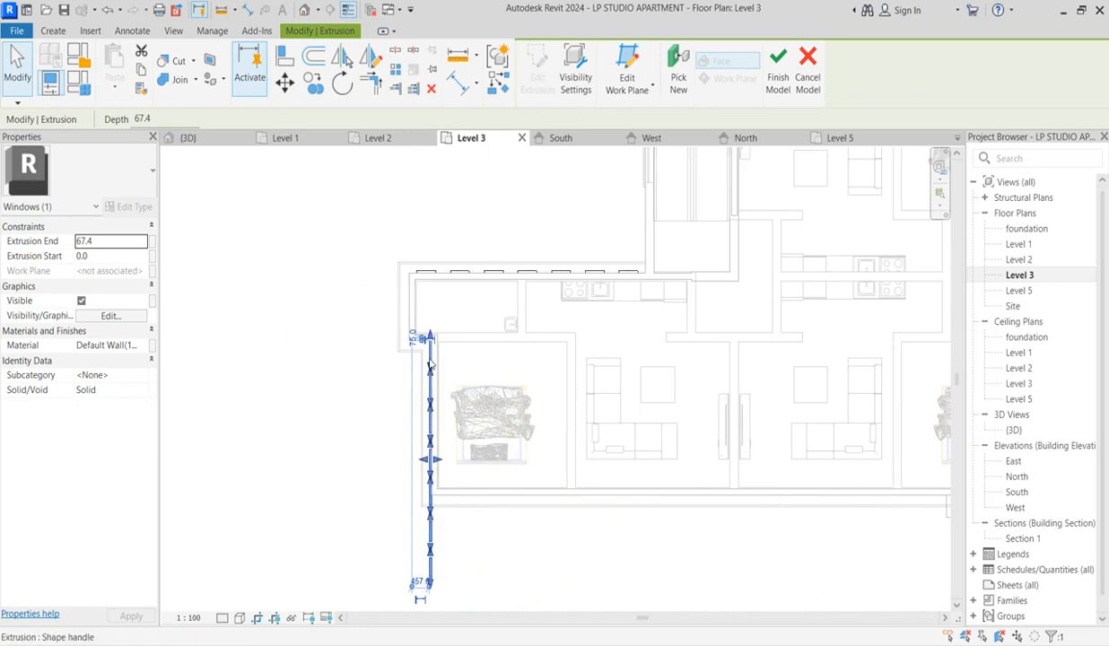
Copy the west row onto the projecting west wall, starting from the building's outer northwest corner.
left_click(314, 87)
scroll(429, 343, "up", 3)
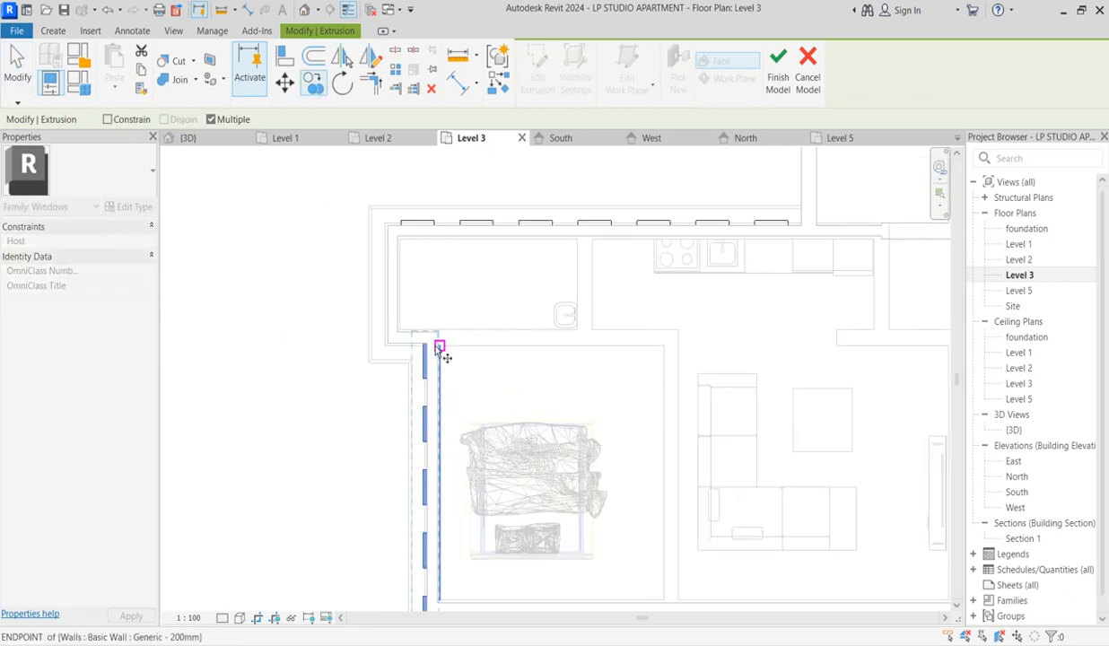
left_click(425, 343)
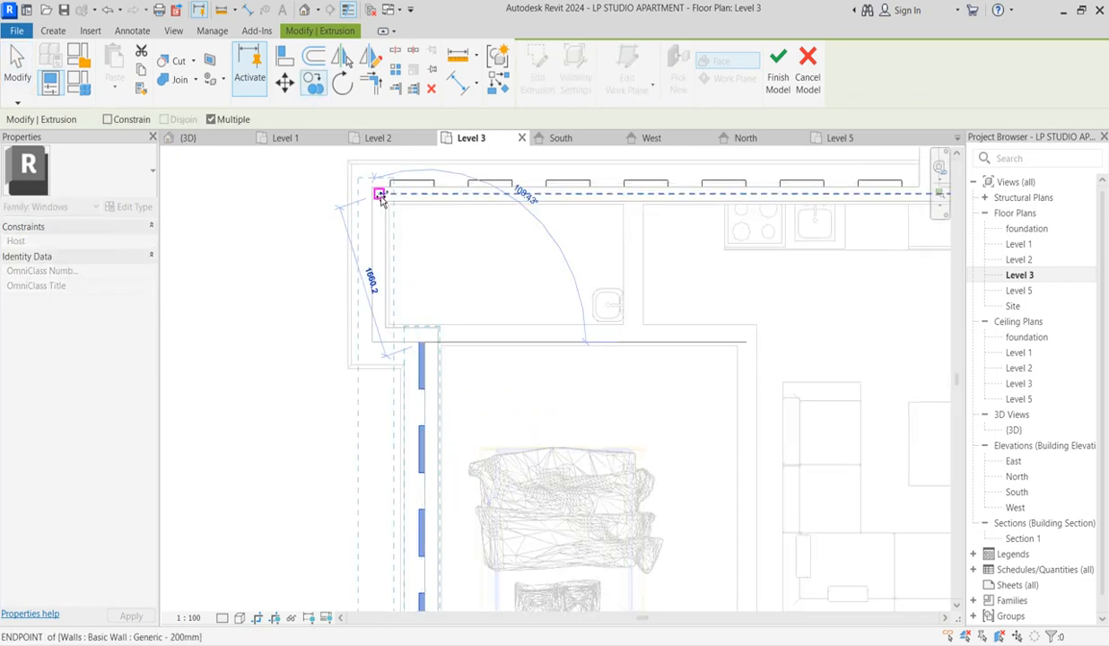
scroll(433, 339, "down", 5)
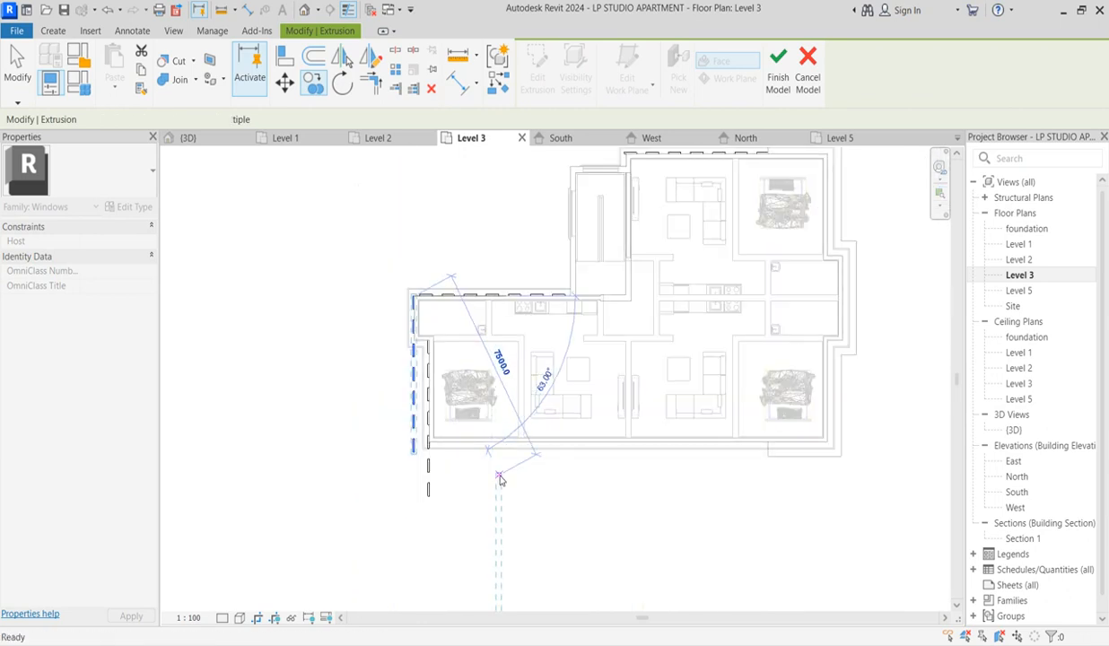
left_click(499, 475)
scroll(408, 480, "up", 3)
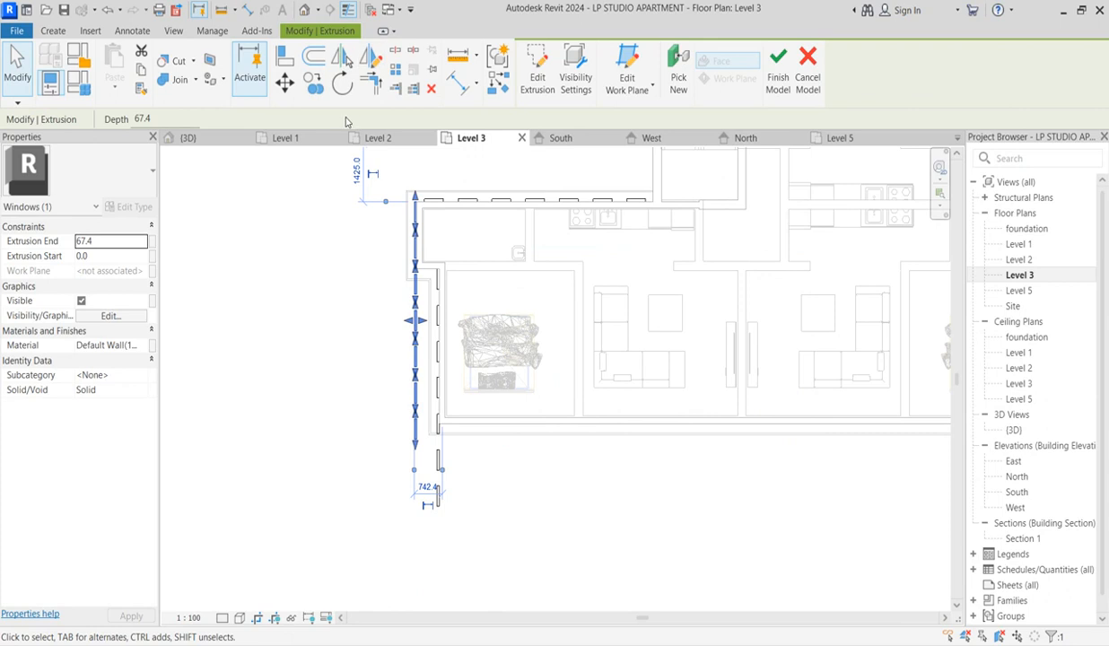
Rotate a copy of the projecting west wall's block row by 90 degrees.
left_click(344, 83)
scroll(400, 203, "down", 3)
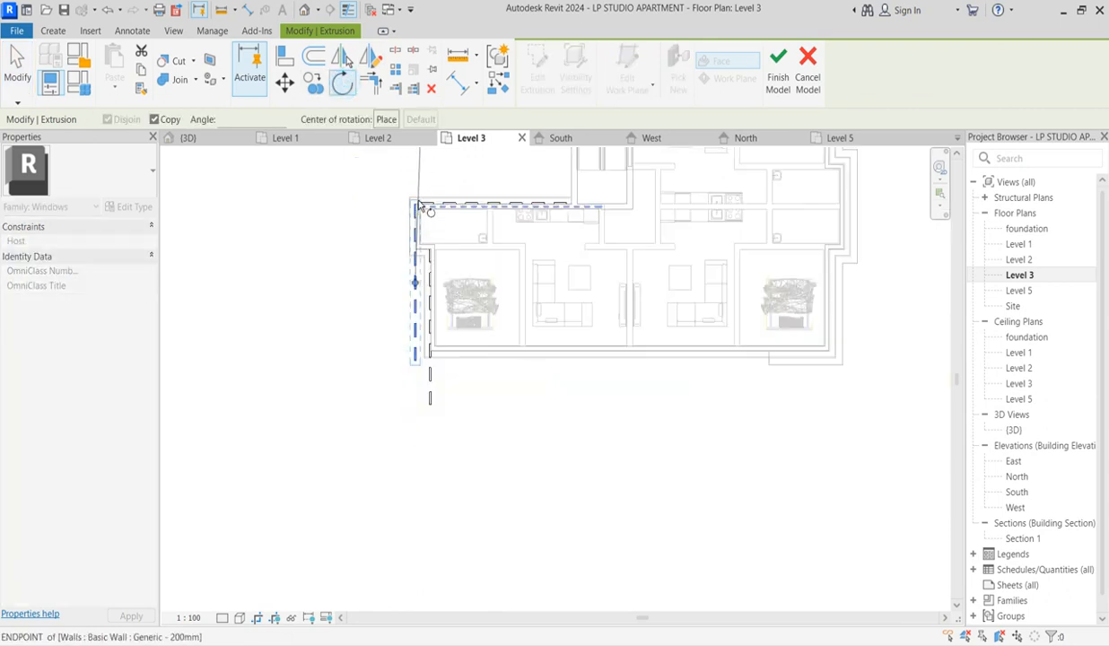
left_click(417, 170)
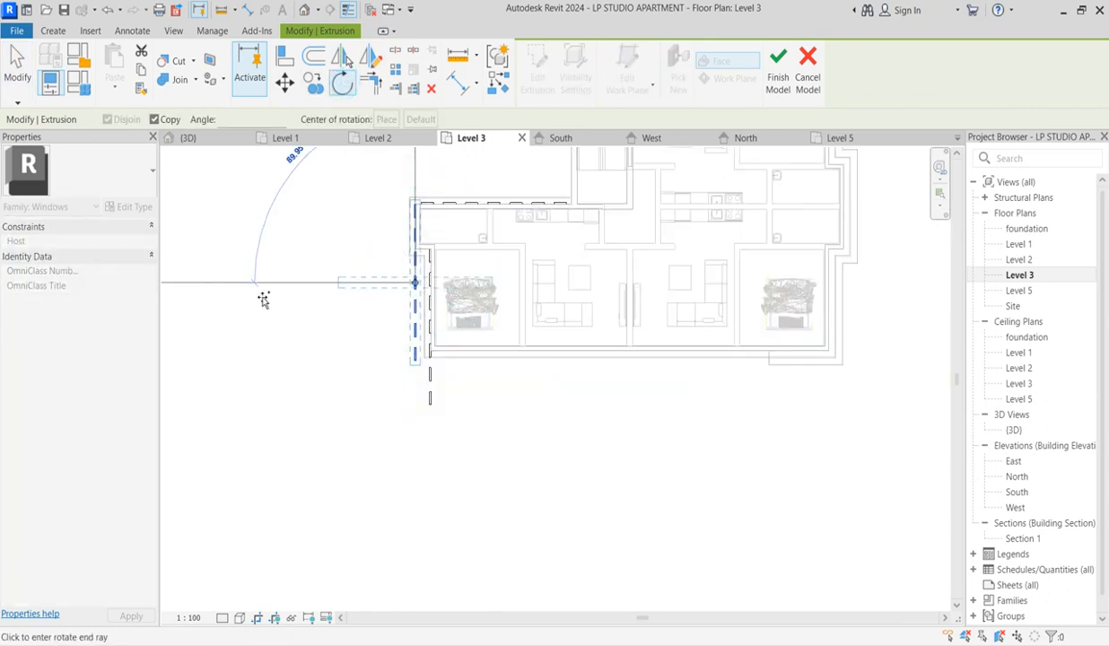
type("90")
key("Return")
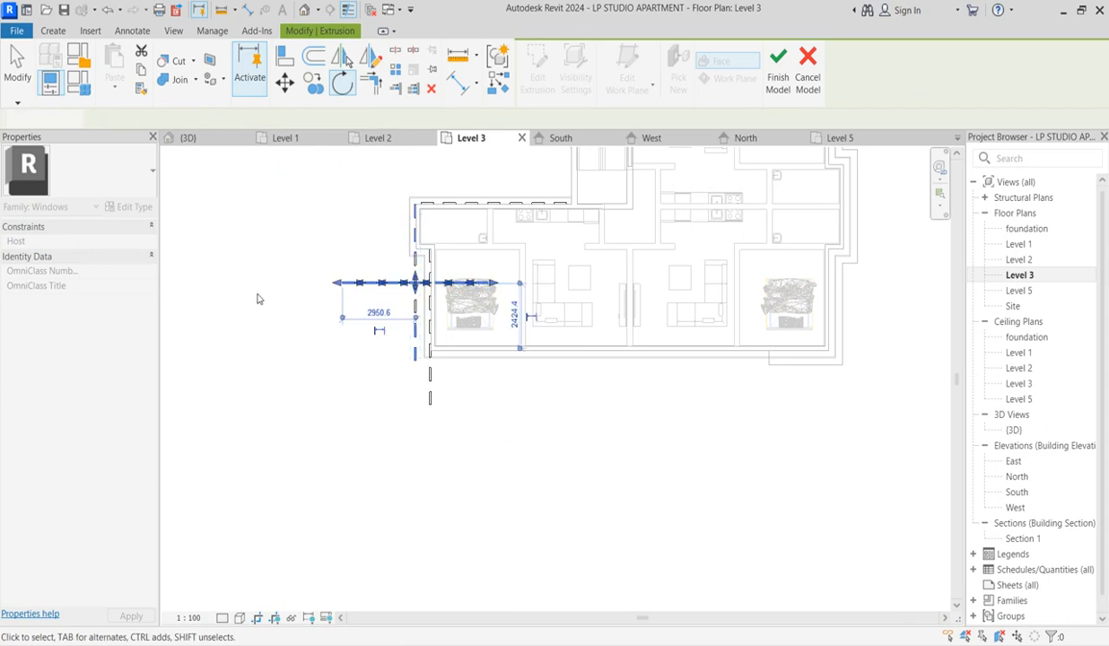
Move the newly rotated row onto the south wall, starting at the building's southwest corner.
left_click(283, 82)
scroll(362, 287, "up", 2)
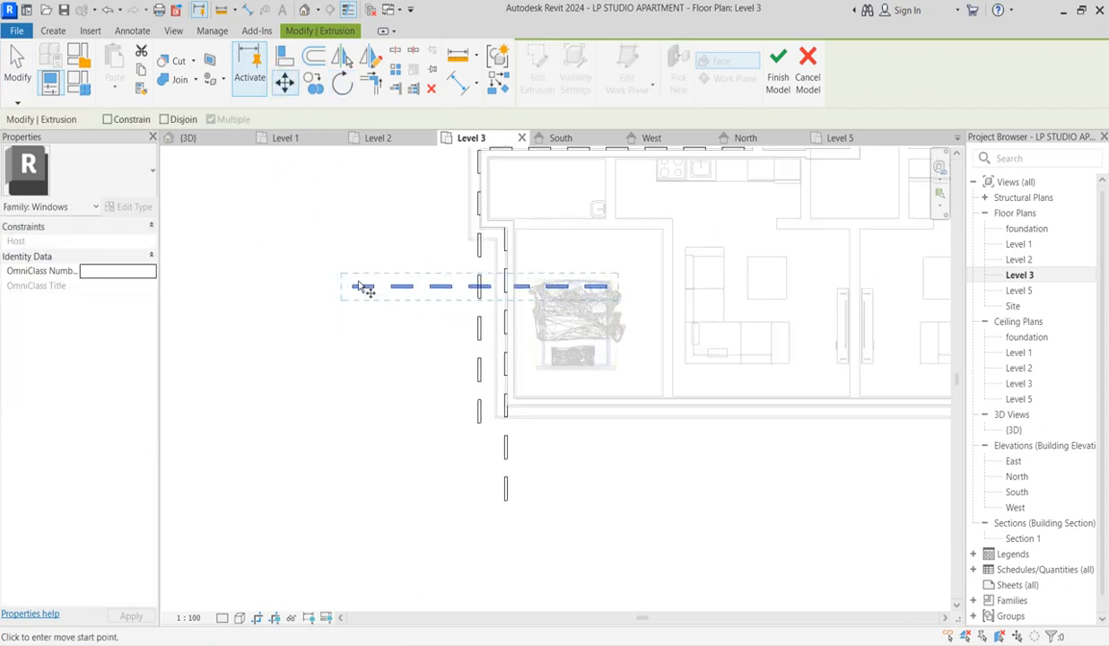
left_click(362, 289)
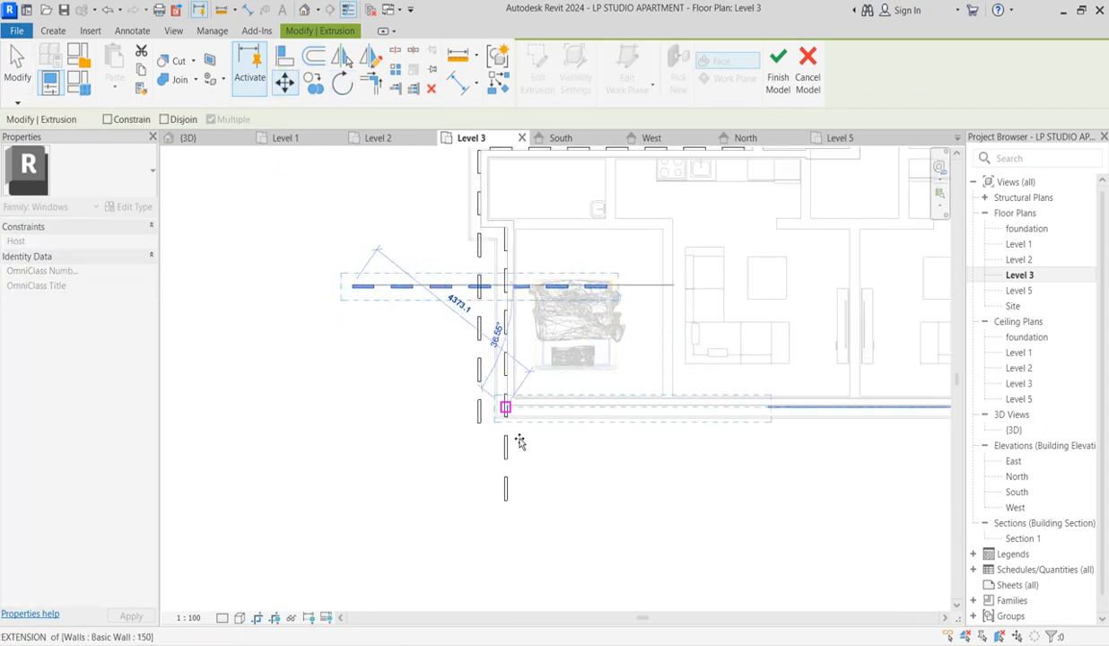
scroll(519, 440, "up", 2)
left_click(498, 389)
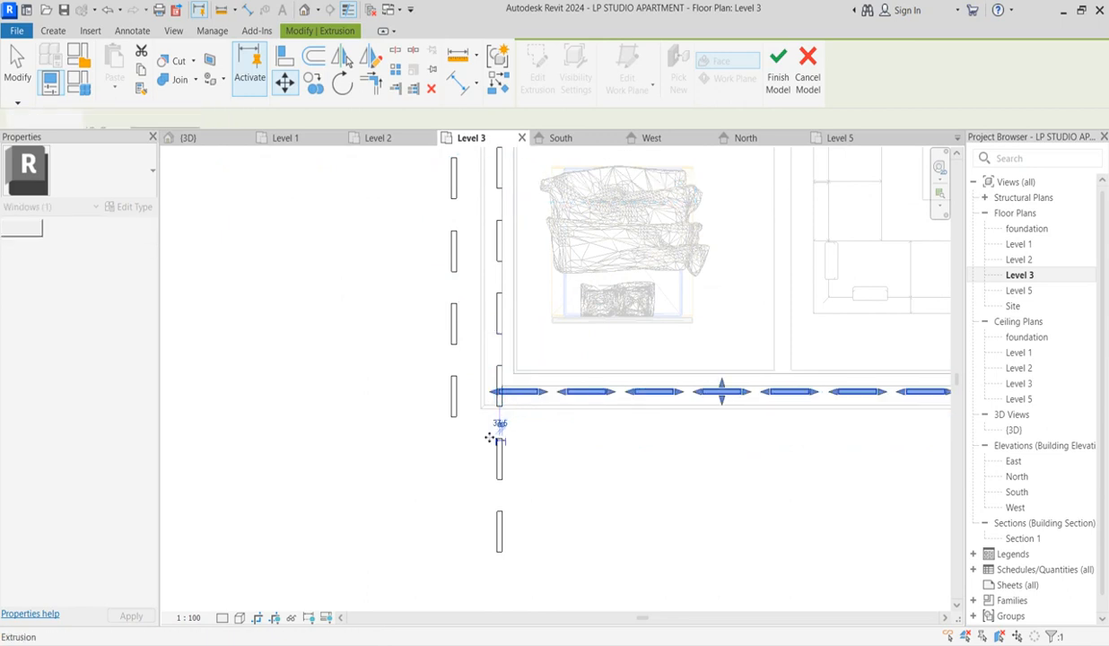
scroll(496, 421, "down", 2)
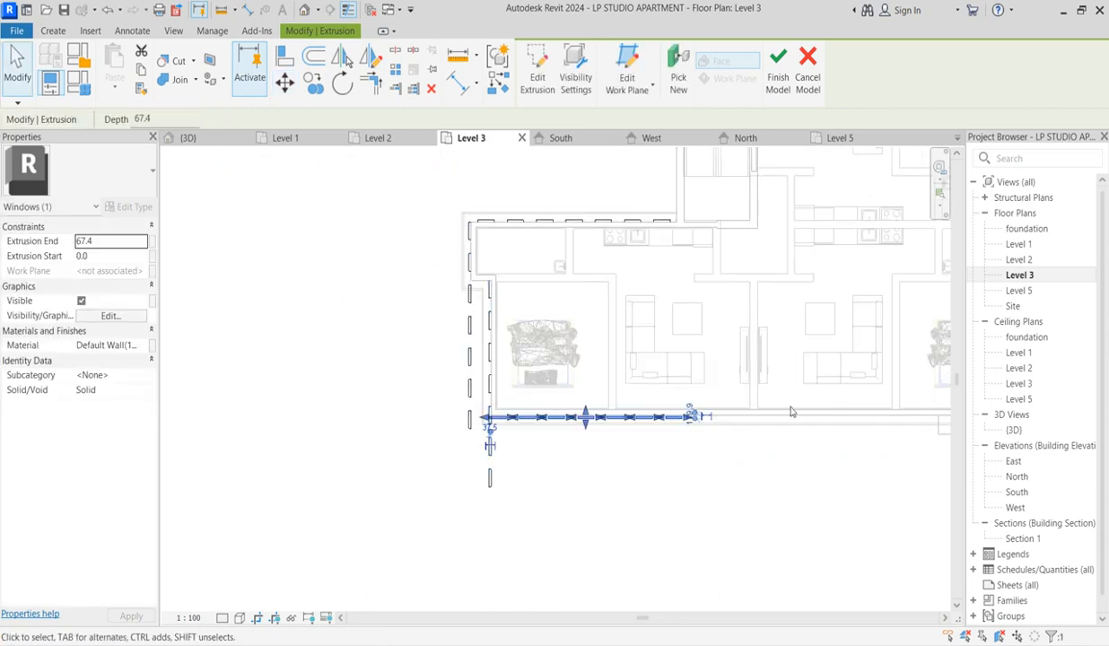
Open the south wall's block row for sketch editing in the South elevation.
double_click(1017, 492)
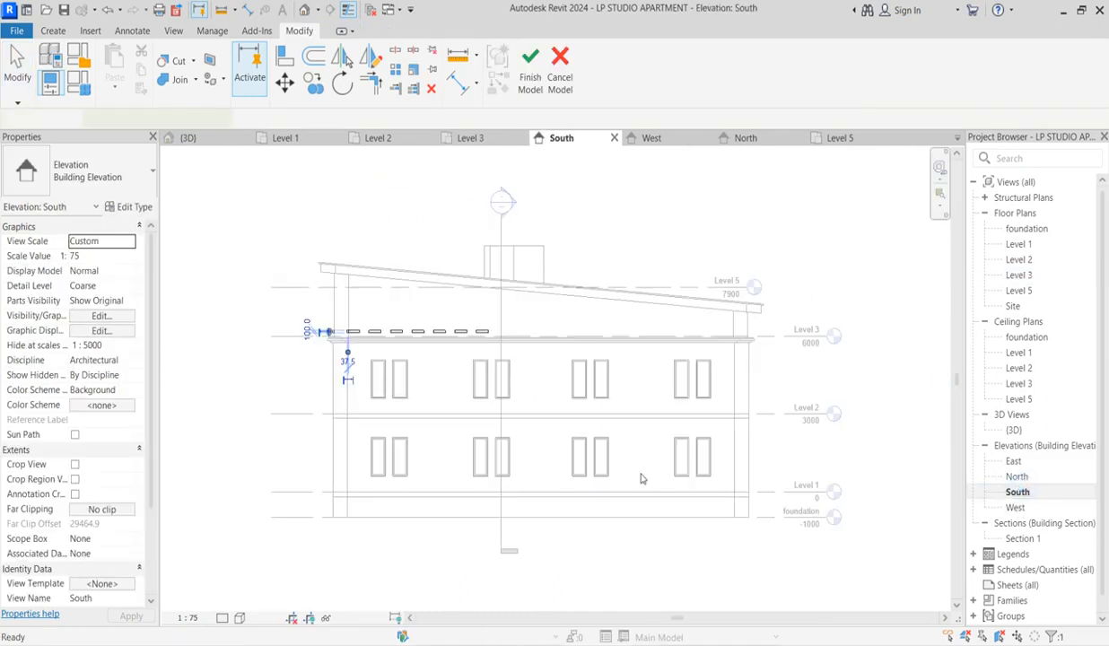
scroll(496, 347, "up", 2)
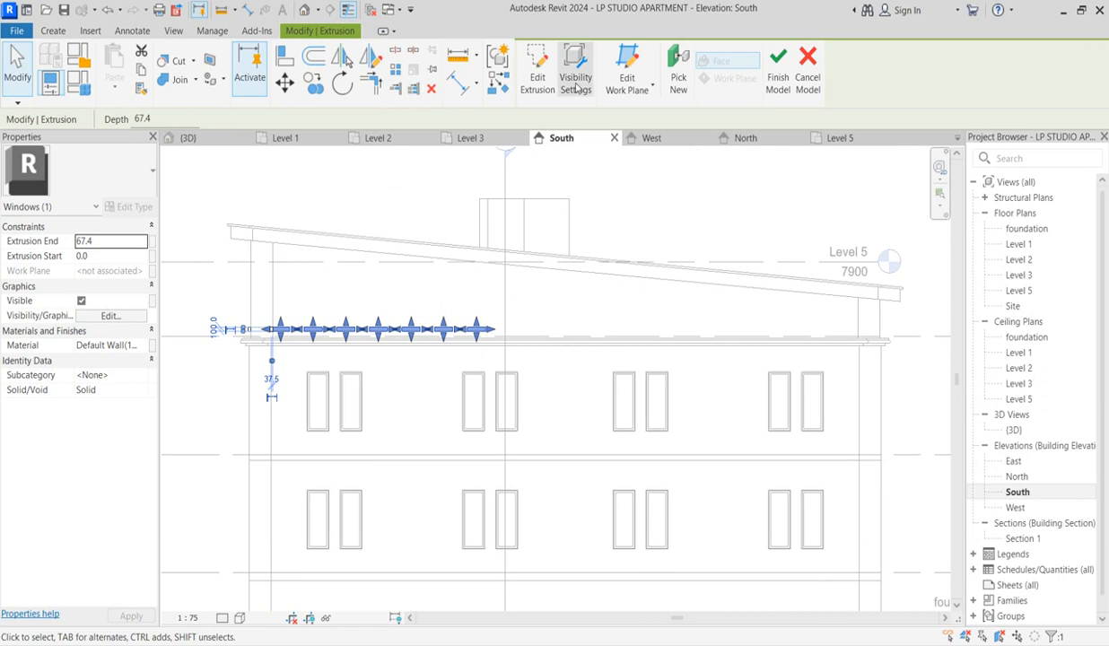
left_click(537, 72)
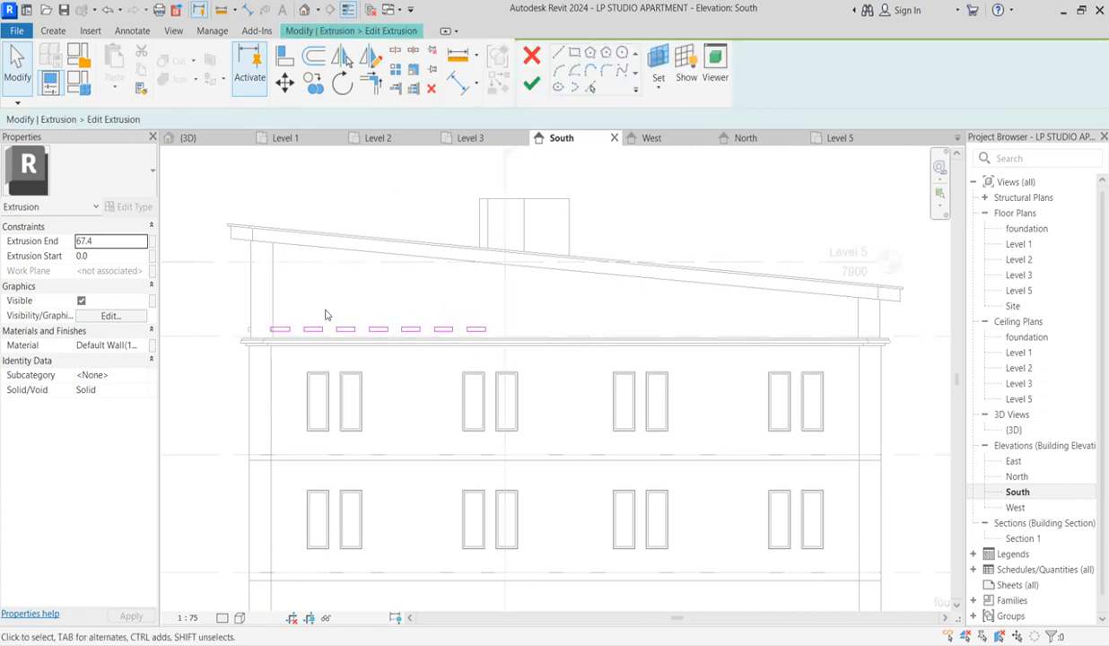
scroll(278, 309, "up", 2)
mouse_move(268, 311)
left_mouse_down()
mouse_move(392, 315)
mouse_move(623, 358)
left_mouse_up()
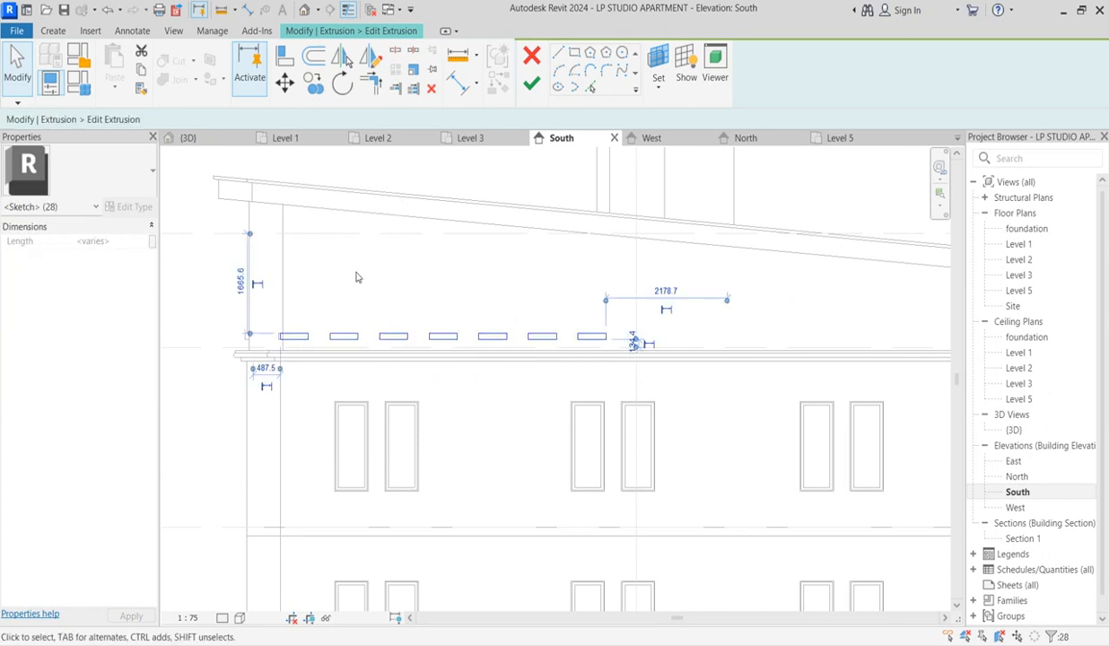
left_click(331, 289)
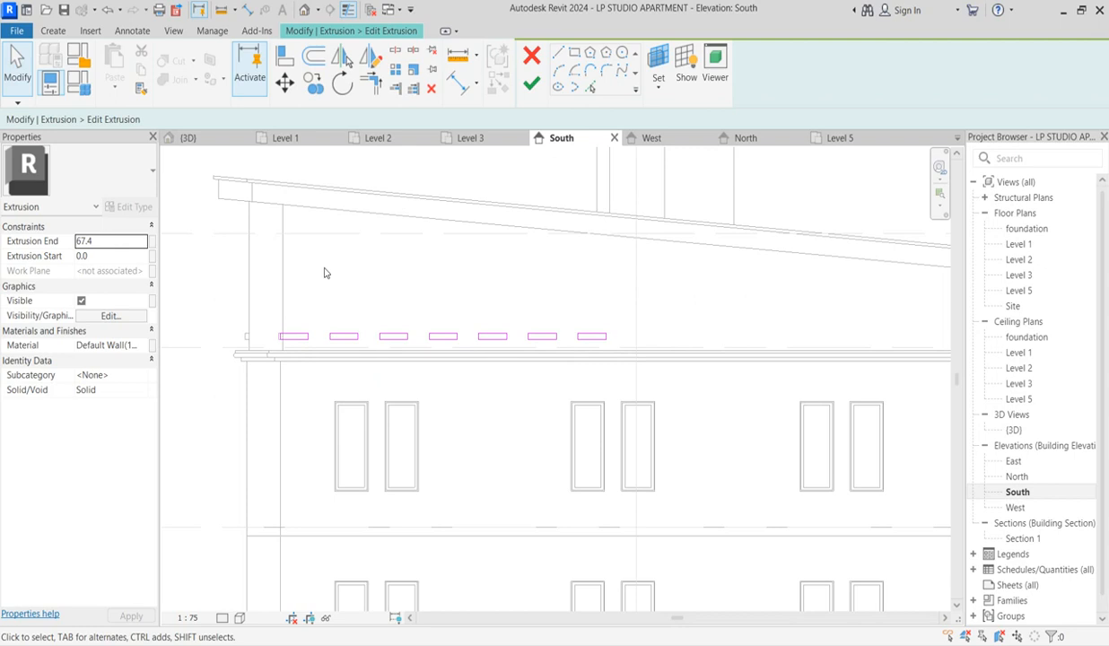
Copy the six blocks after the first one twice along the south wall at a spacing of 5500, extending the row to the southeast corner.
left_click_drag(324, 269, 626, 347)
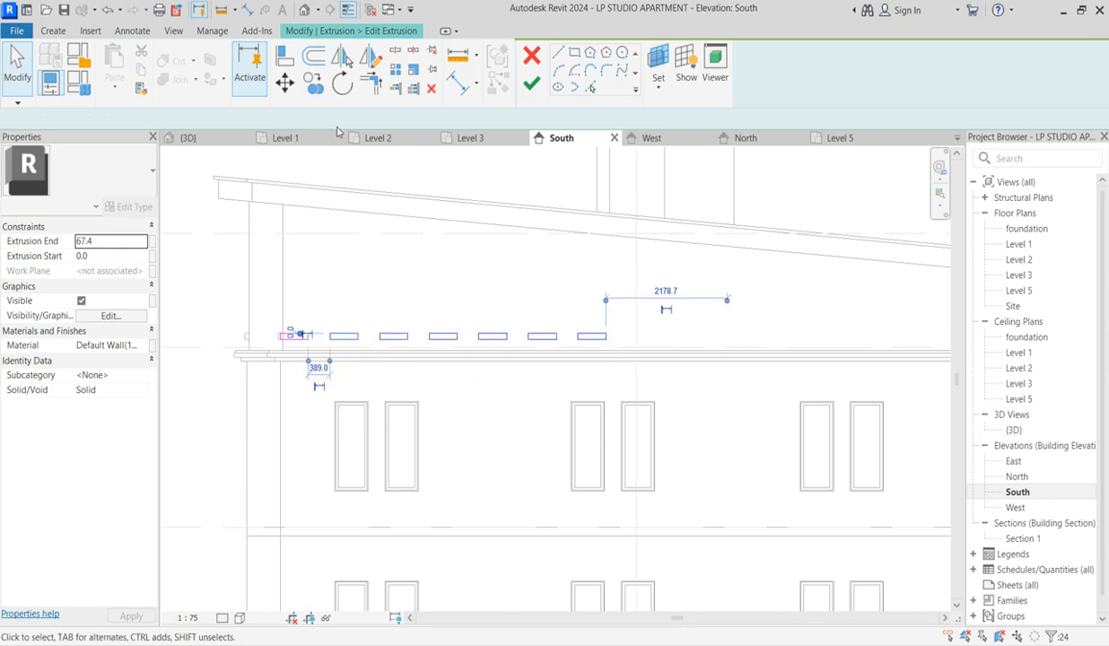
left_click(313, 83)
left_click(308, 335)
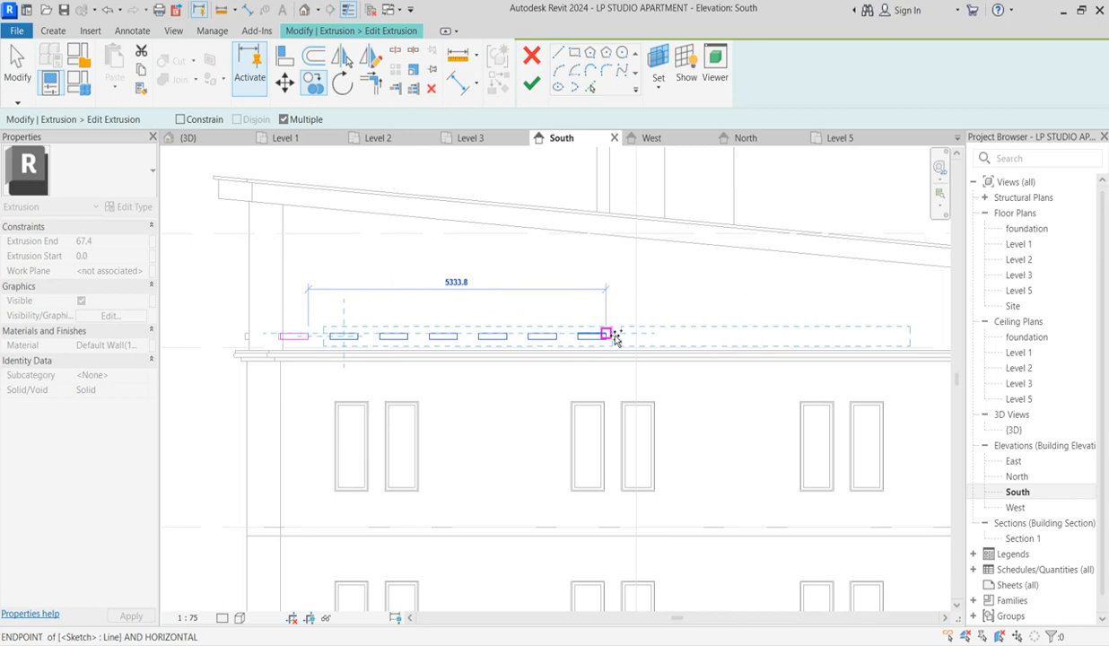
scroll(440, 367, "down", 4)
scroll(673, 355, "up", 4)
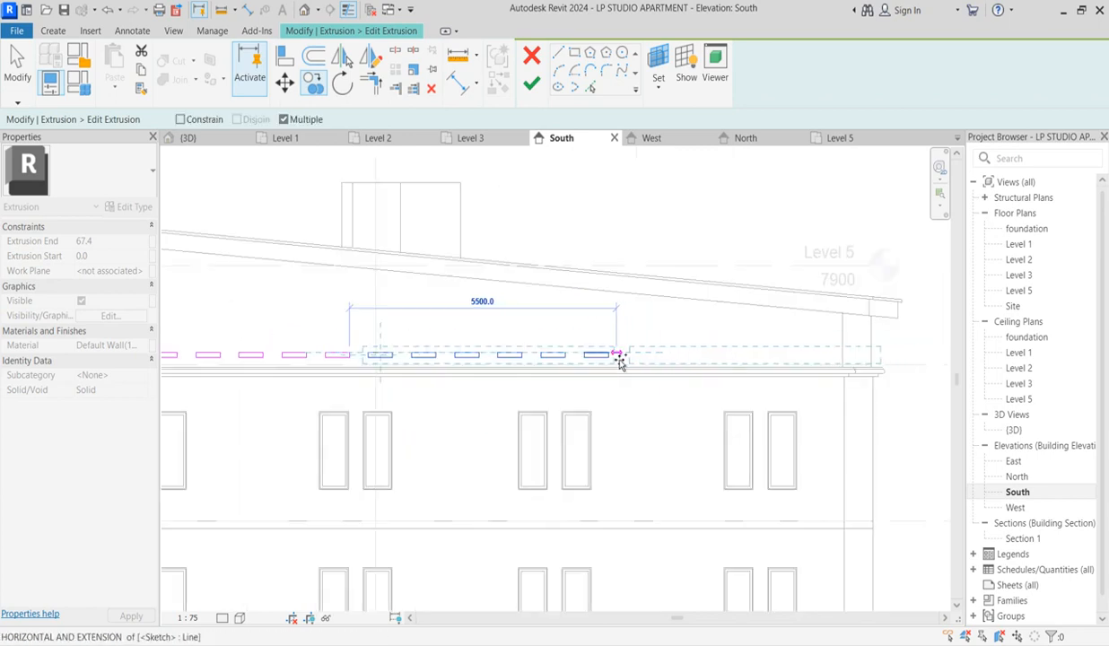
left_click(620, 361)
key("Escape")
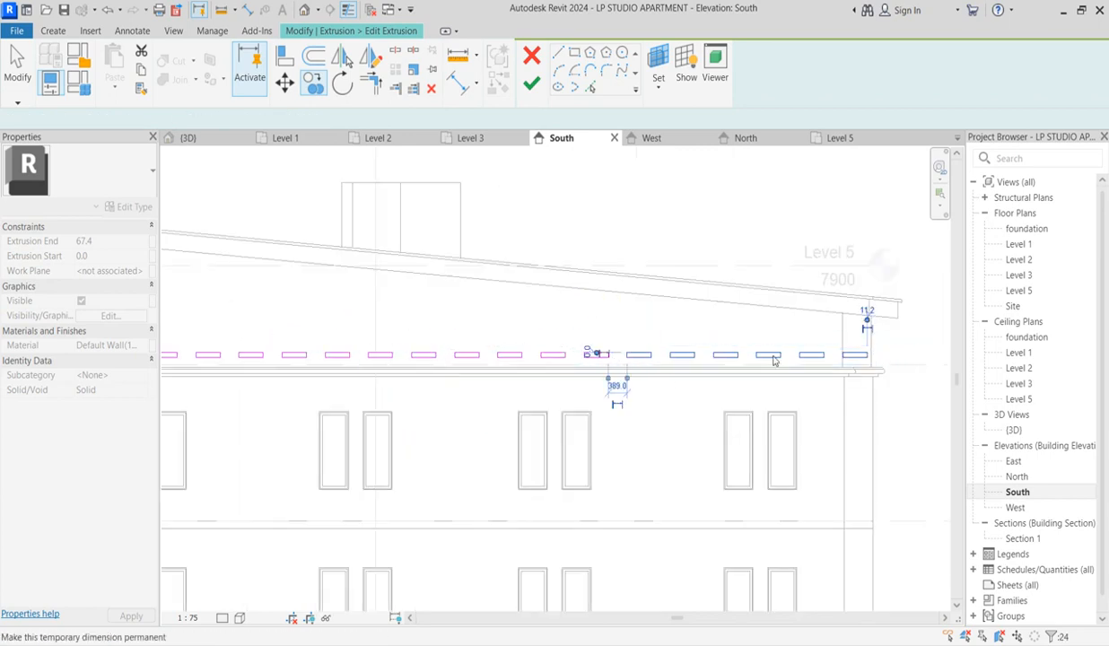
Delete the last block at the southeast corner, check the row from the North elevation, and finish the sketch.
key("Escape")
scroll(857, 351, "up", 2)
left_click_drag(818, 322, 893, 388)
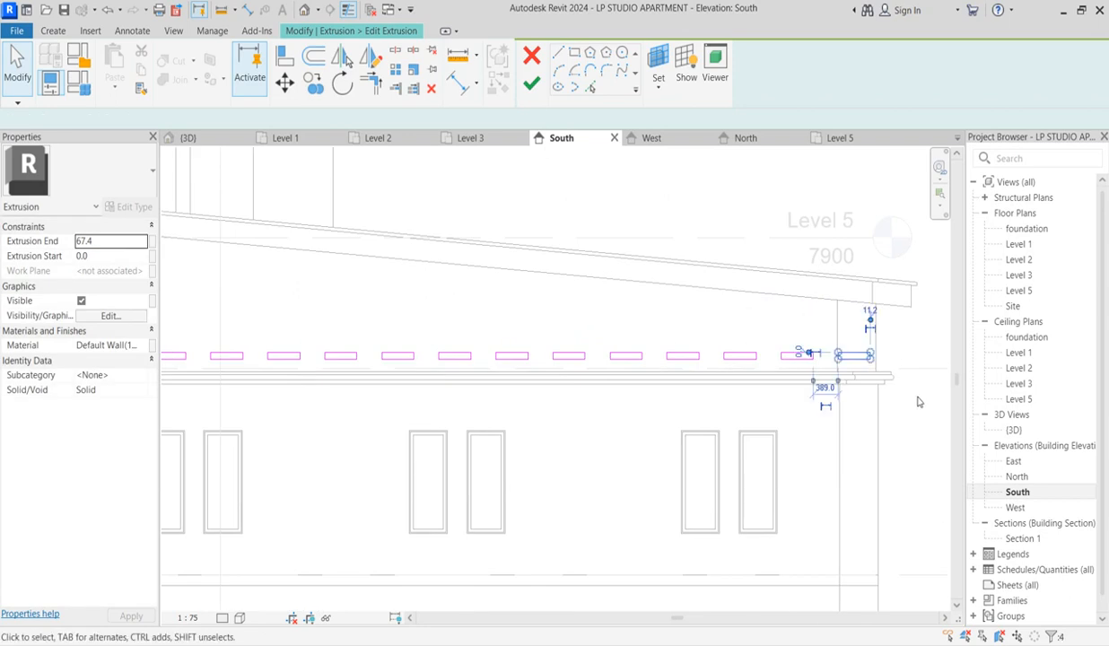
key("Escape")
scroll(675, 404, "down", 4)
scroll(636, 401, "up", 2)
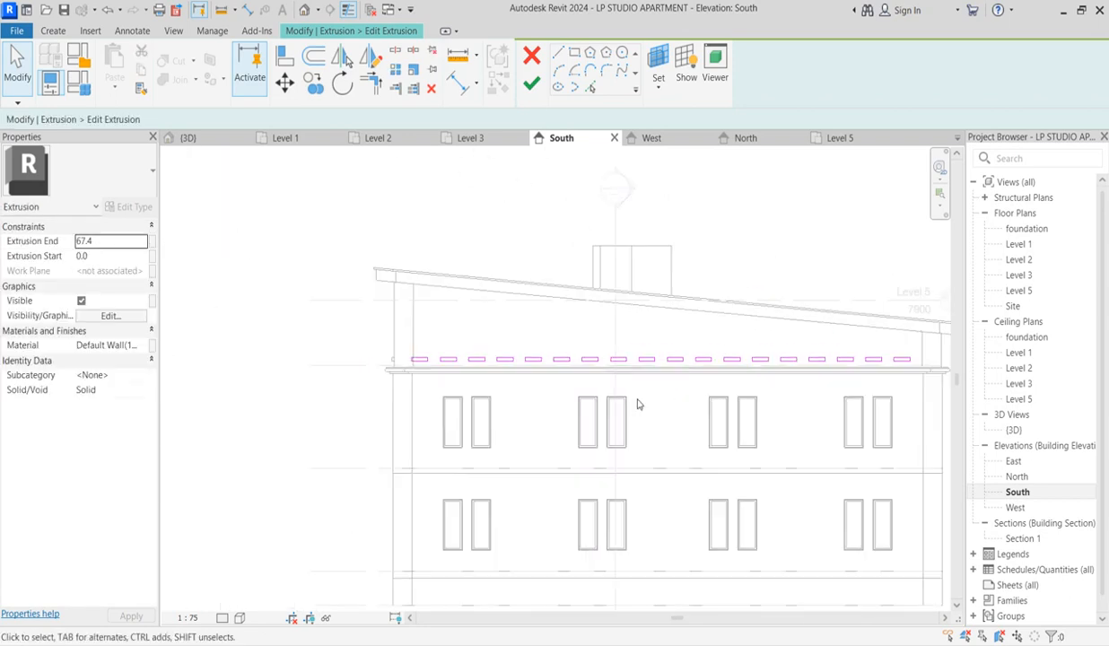
double_click(1017, 479)
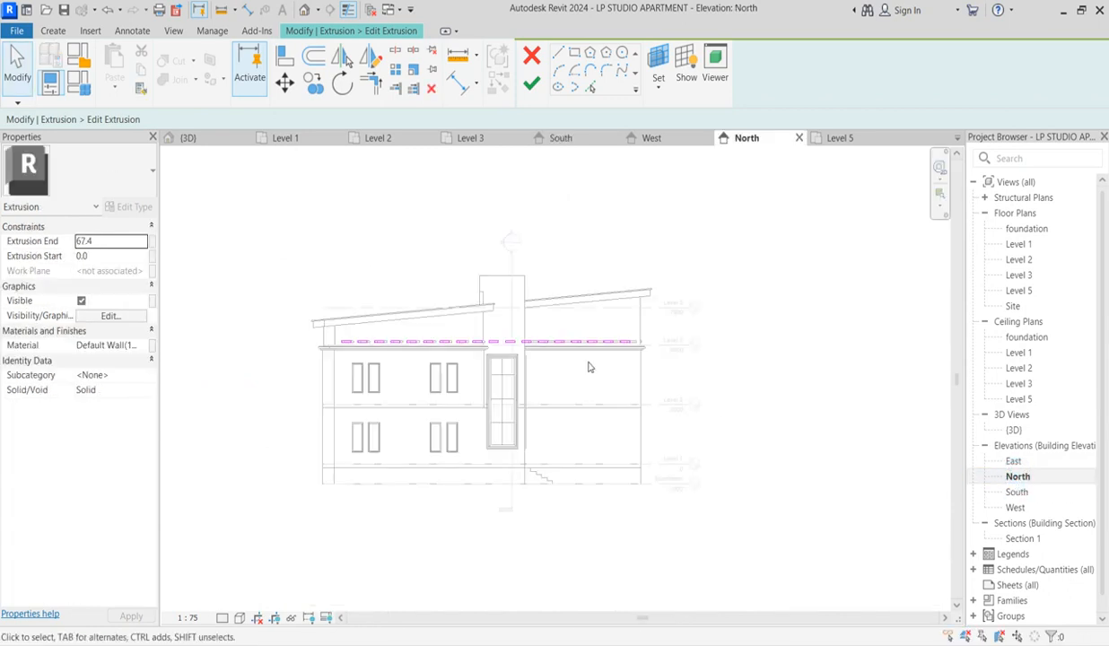
scroll(565, 384, "up", 3)
scroll(657, 329, "down", 5)
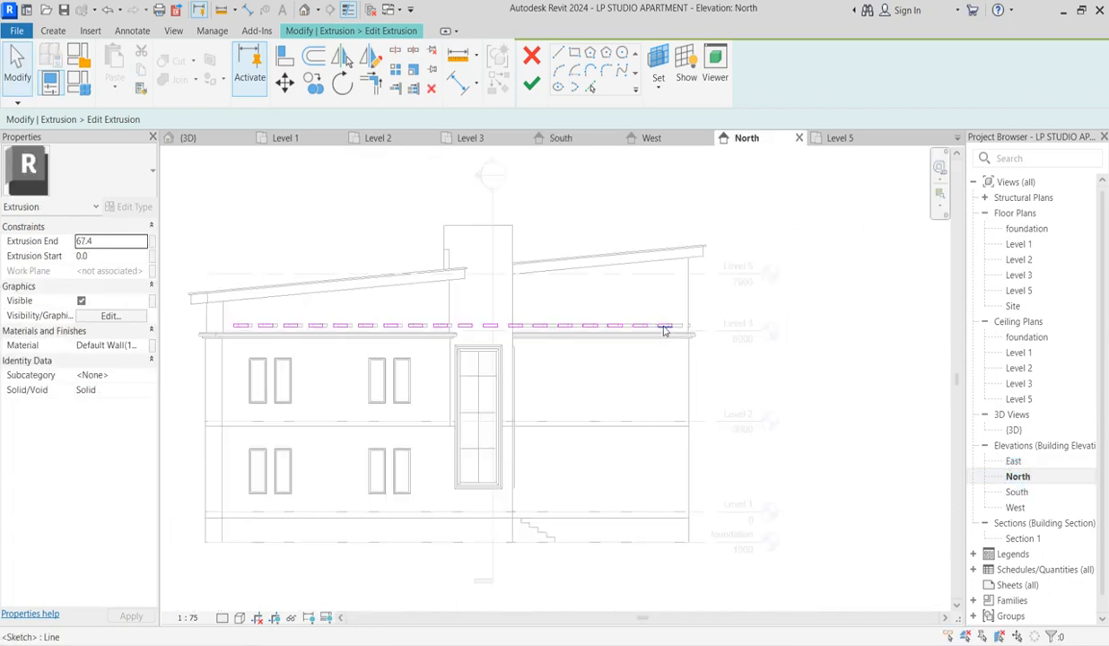
scroll(661, 326, "up", 4)
left_click(530, 85)
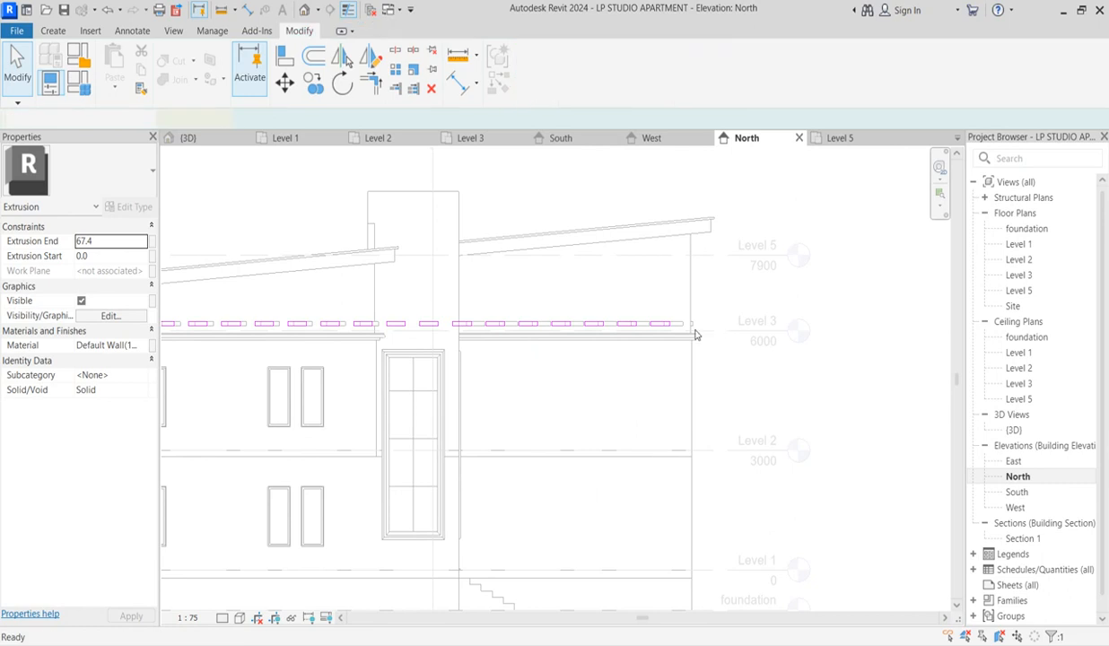
Edit the projecting west wall's block row in the West elevation and delete its five southern blocks, keeping the two nearest the northwest corner.
scroll(692, 332, "up", 2)
left_click(692, 327)
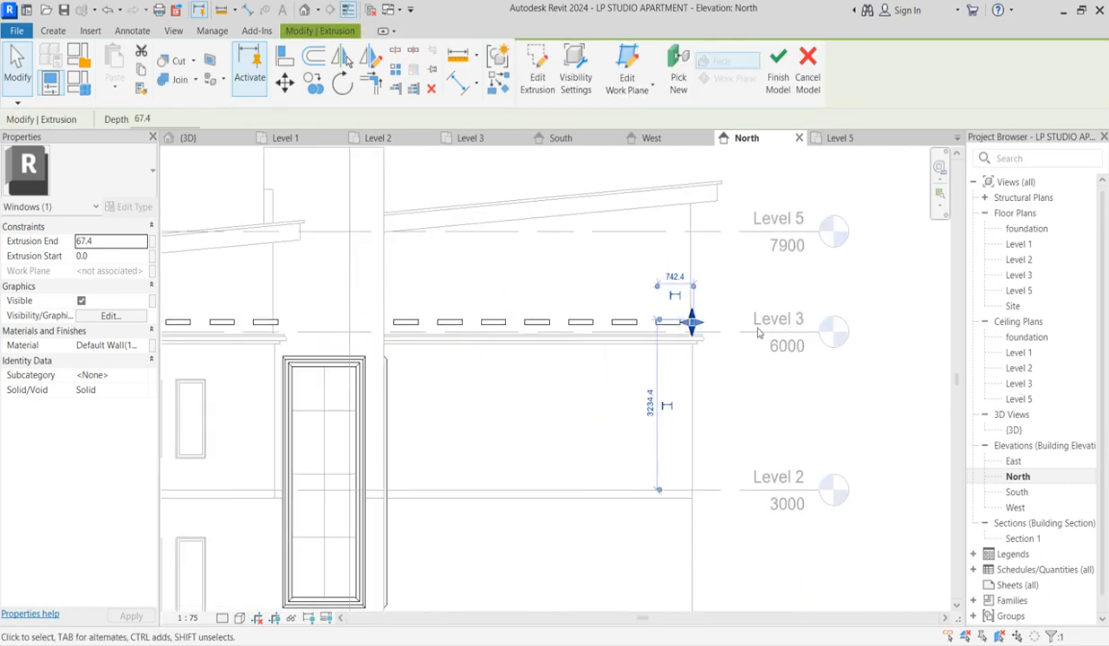
left_click(537, 70)
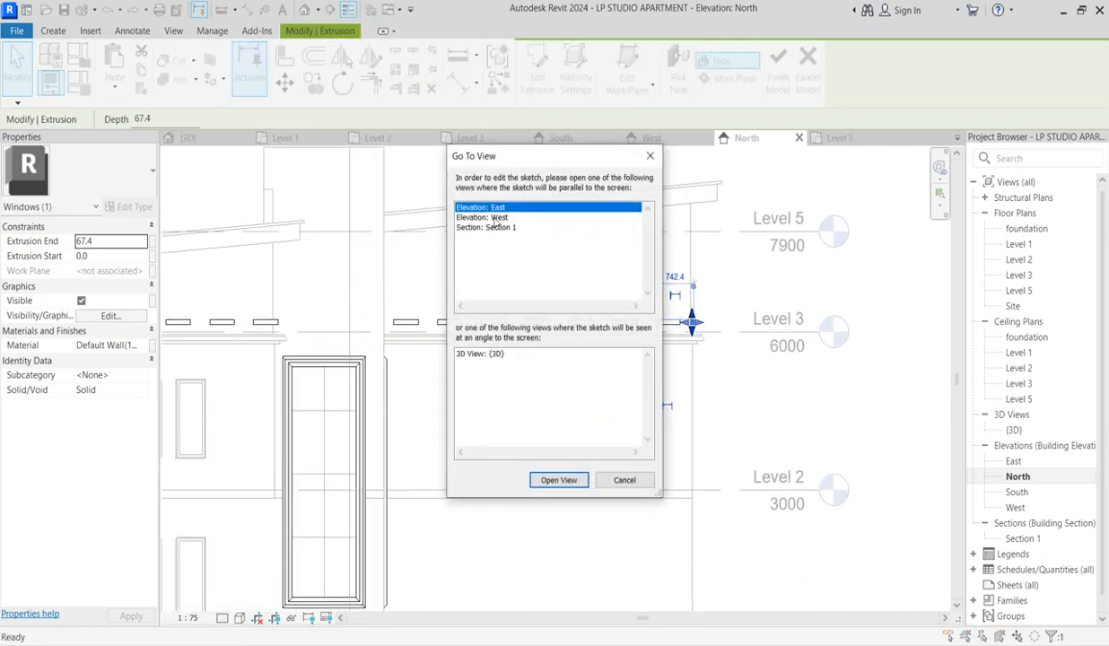
left_click(498, 218)
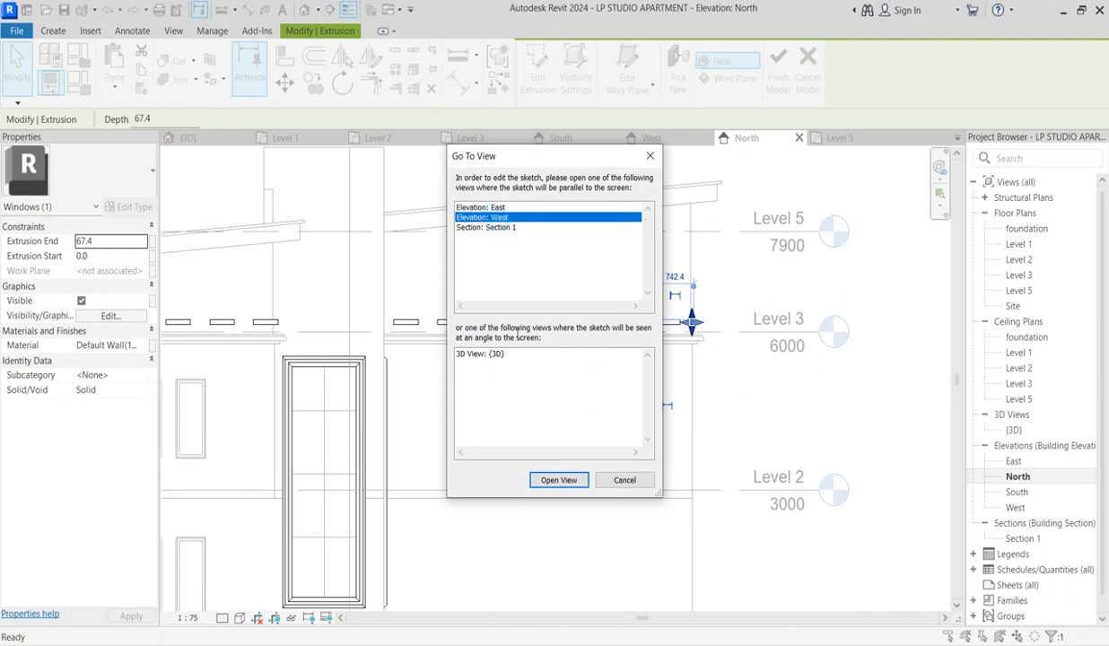
left_click(566, 484)
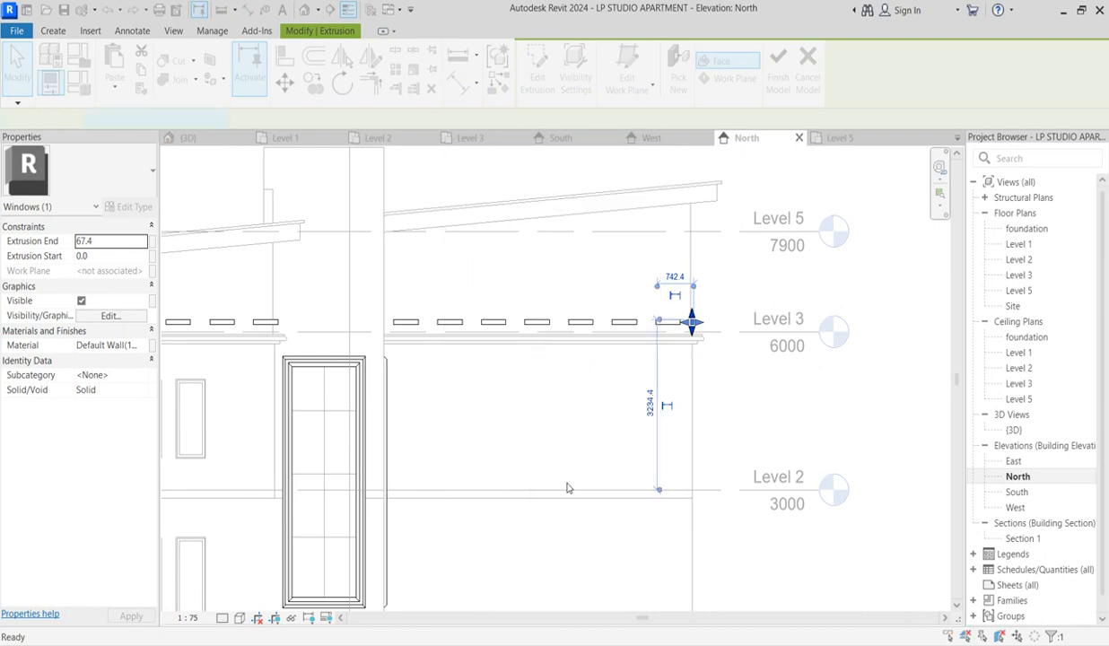
scroll(580, 269, "up", 3)
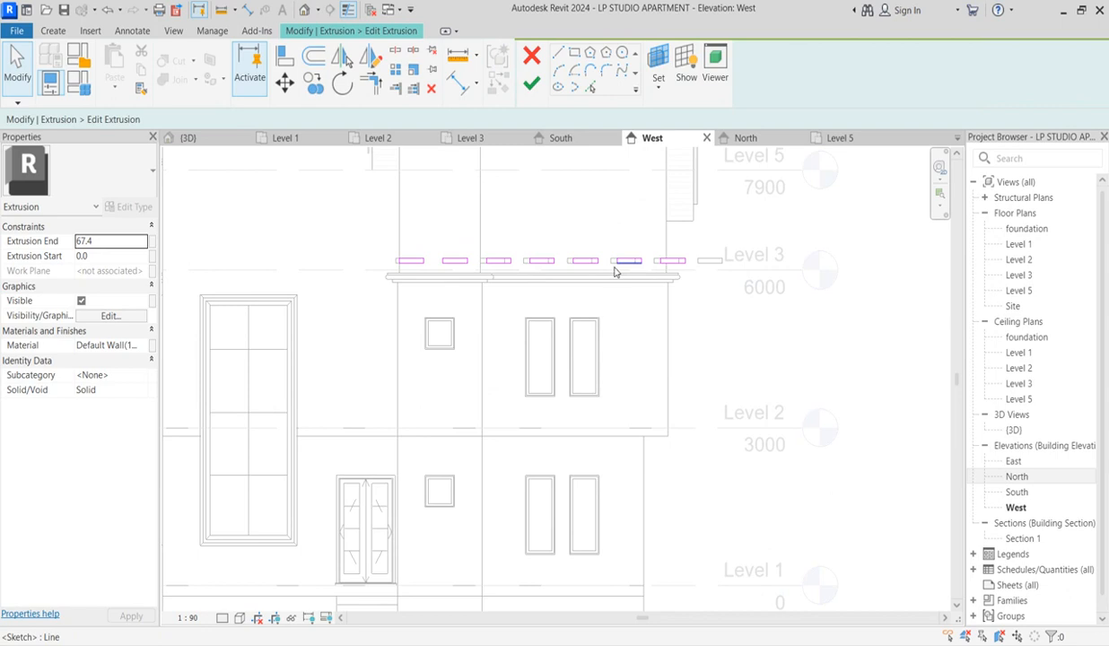
scroll(461, 277, "down", 3)
scroll(463, 252, "up", 3)
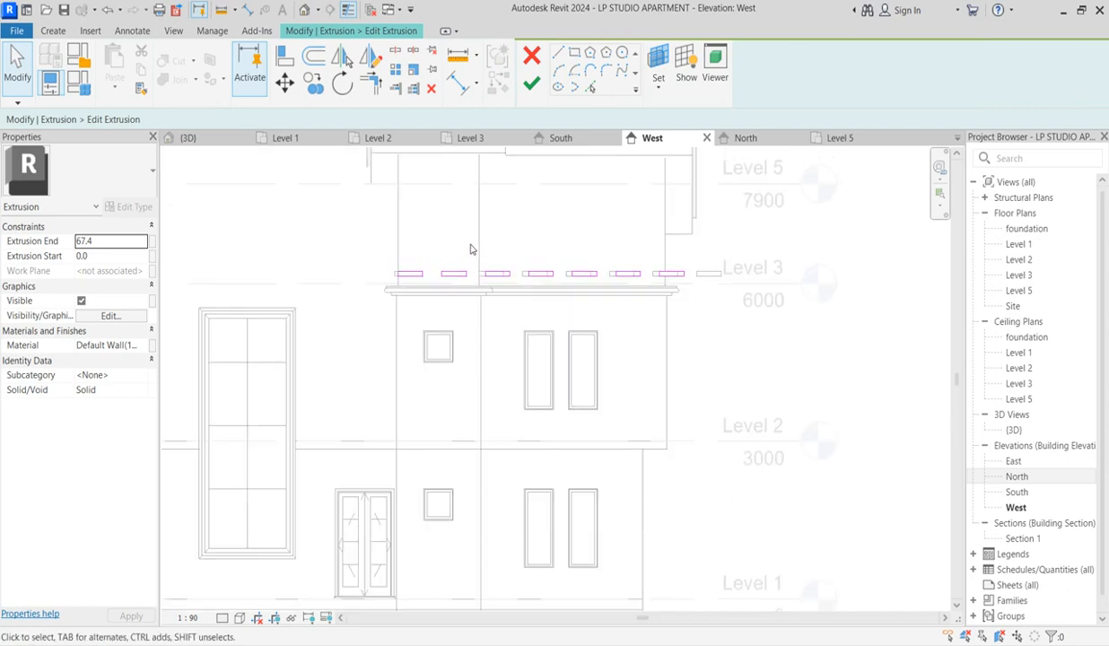
left_click(469, 244)
left_click_drag(710, 293, 711, 293)
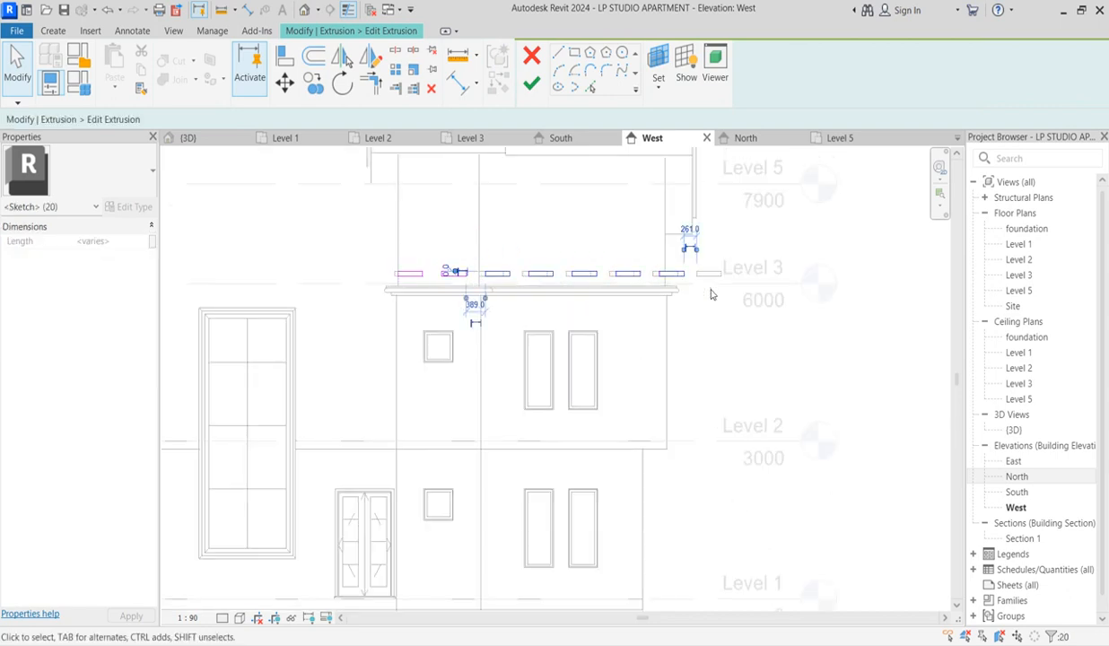
key("Escape")
Shift the two remaining blocks slightly south to centre them on the projecting west wall, and finish the sketch.
scroll(456, 289, "up", 2)
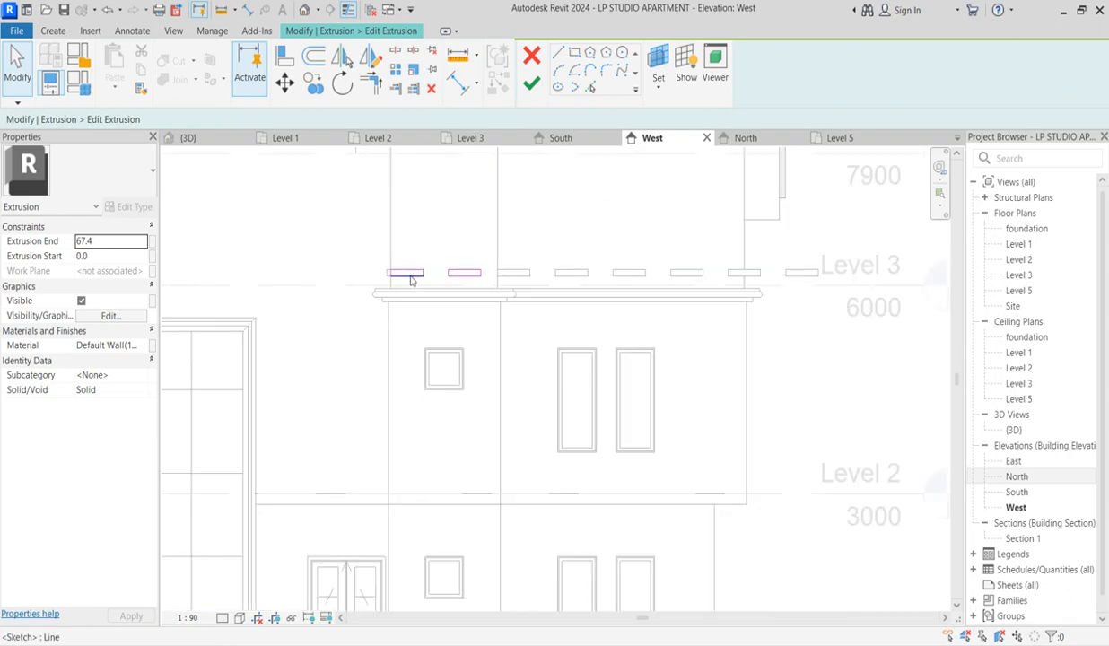
left_click_drag(374, 235, 563, 297)
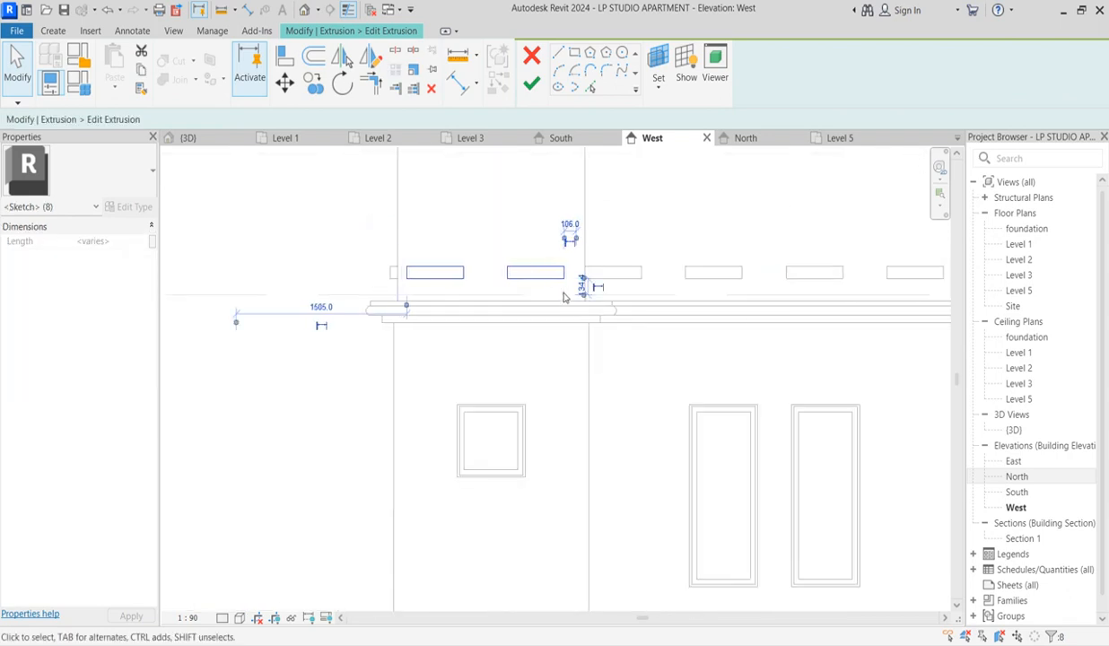
left_click(656, 229)
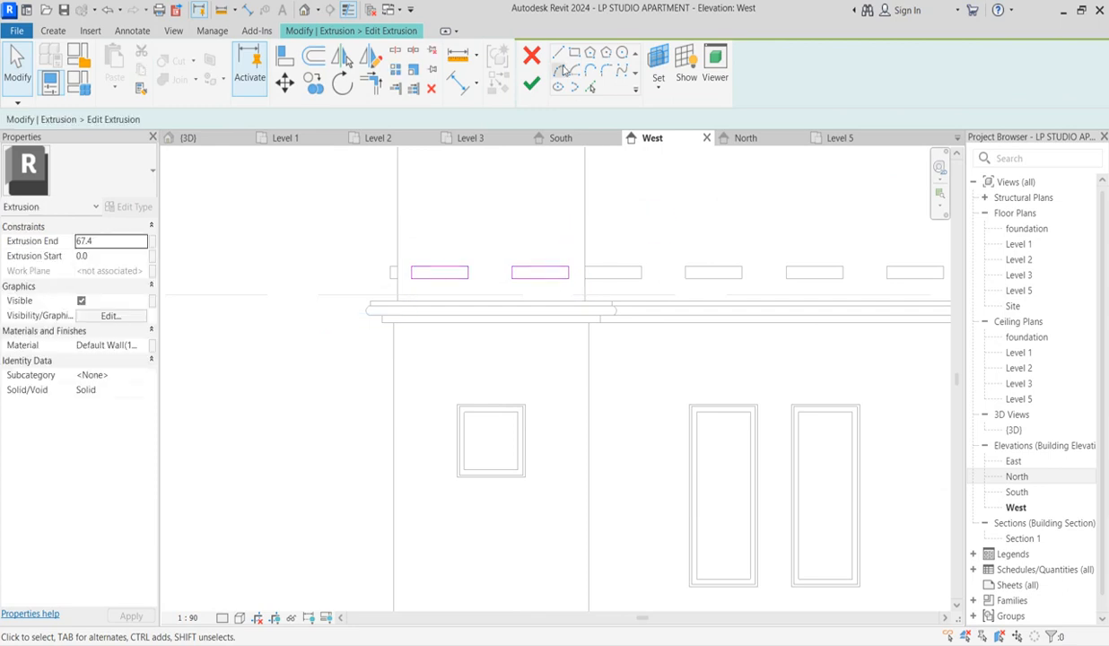
left_click(538, 83)
Edit the recessed west wall's block row and delete the three blocks at and beyond the southwest corner.
scroll(437, 349, "down", 3)
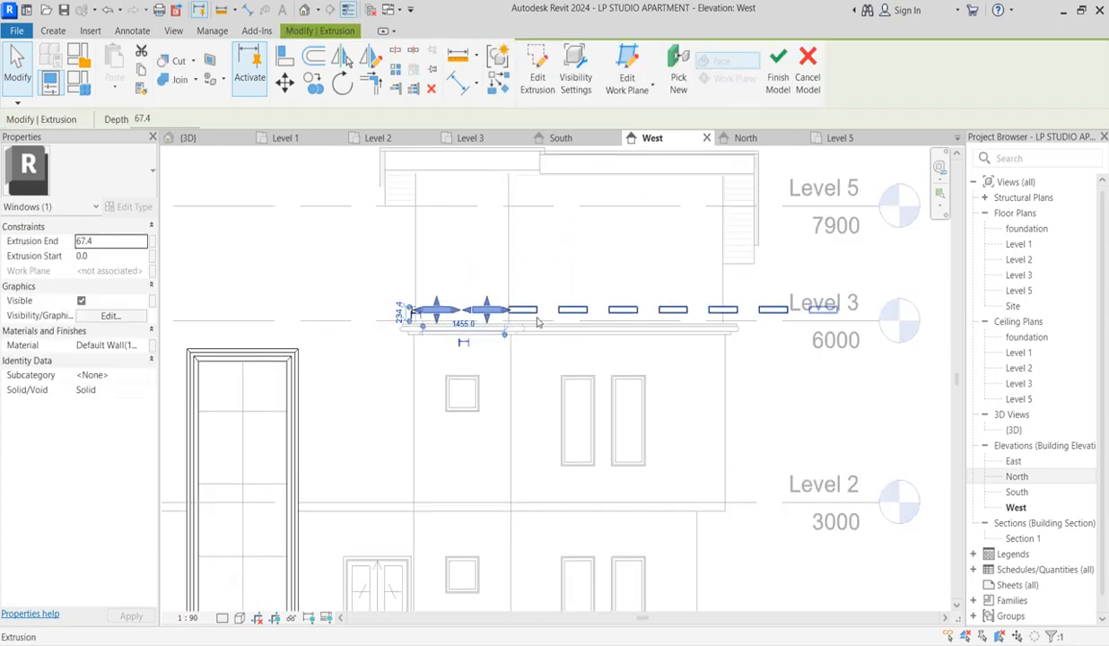
left_click(521, 70)
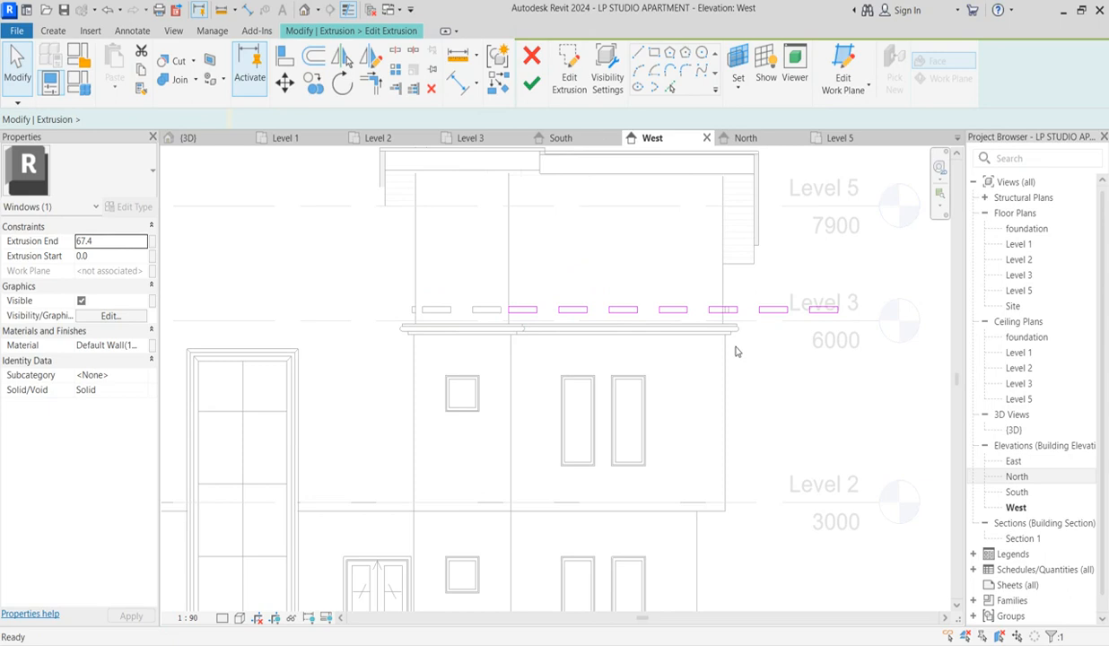
scroll(719, 306, "up", 2)
left_click_drag(690, 284, 775, 359)
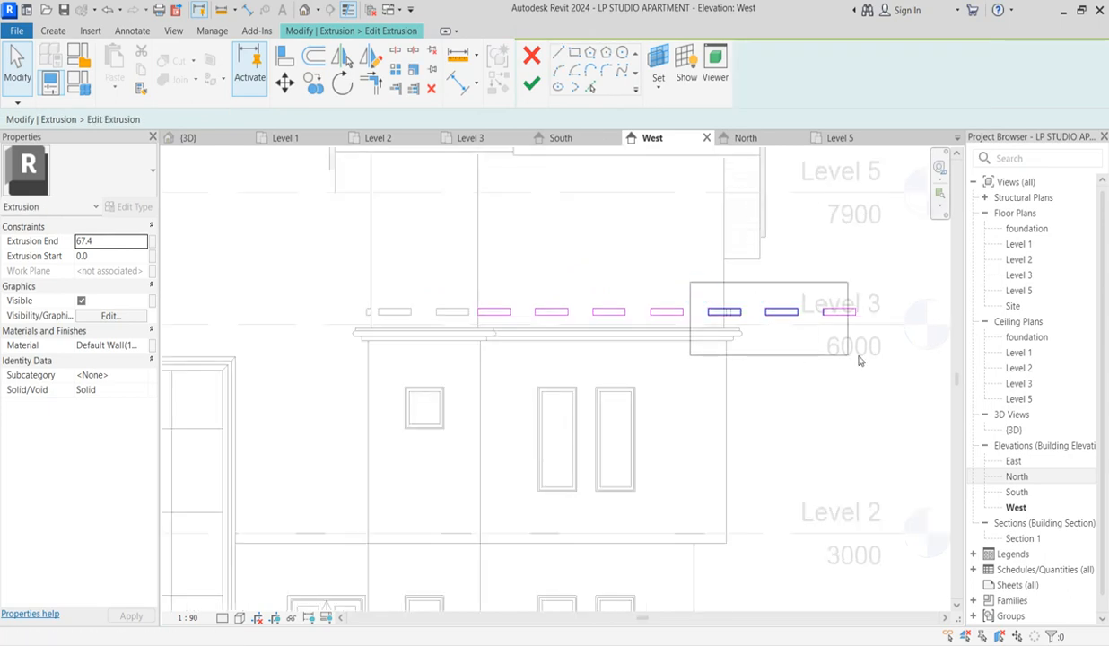
left_click_drag(884, 359, 884, 359)
key("Delete")
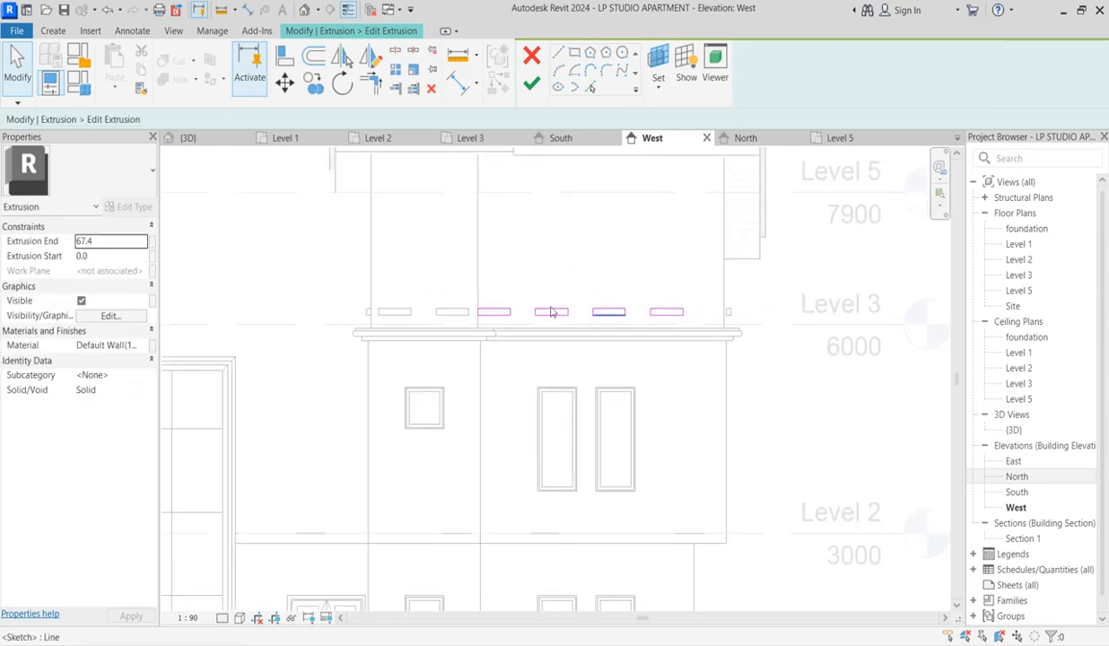
Shift the four remaining blocks slightly south to centre them on the recessed west wall, and finish the sketch.
mouse_move(475, 273)
left_mouse_down()
mouse_move(656, 371)
mouse_move(695, 365)
left_mouse_up()
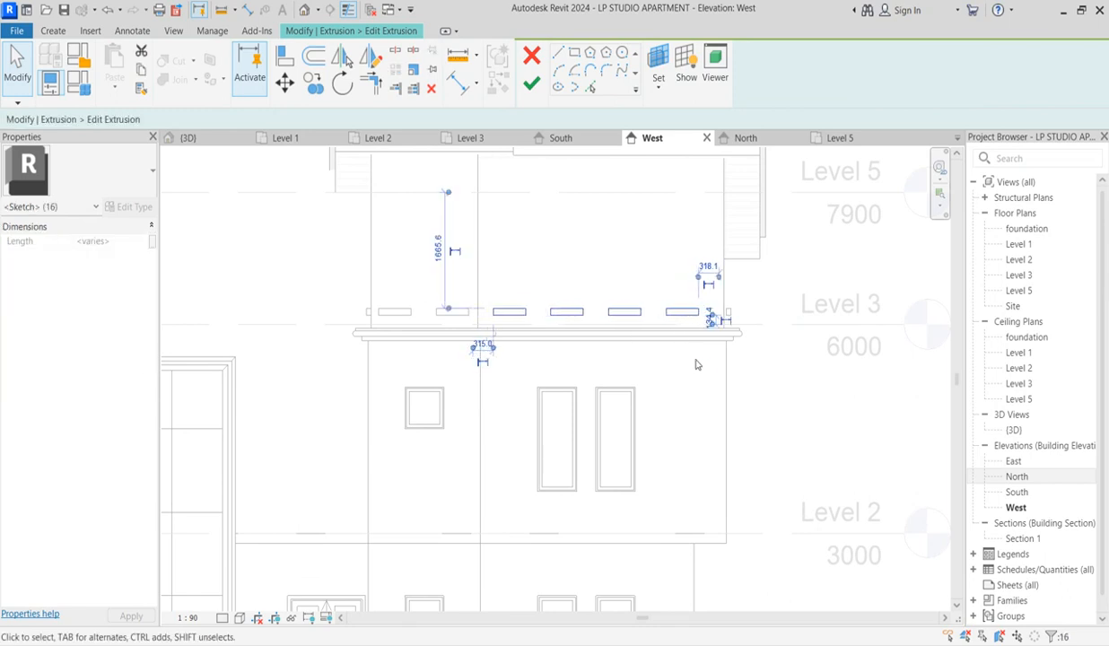
left_click(533, 80)
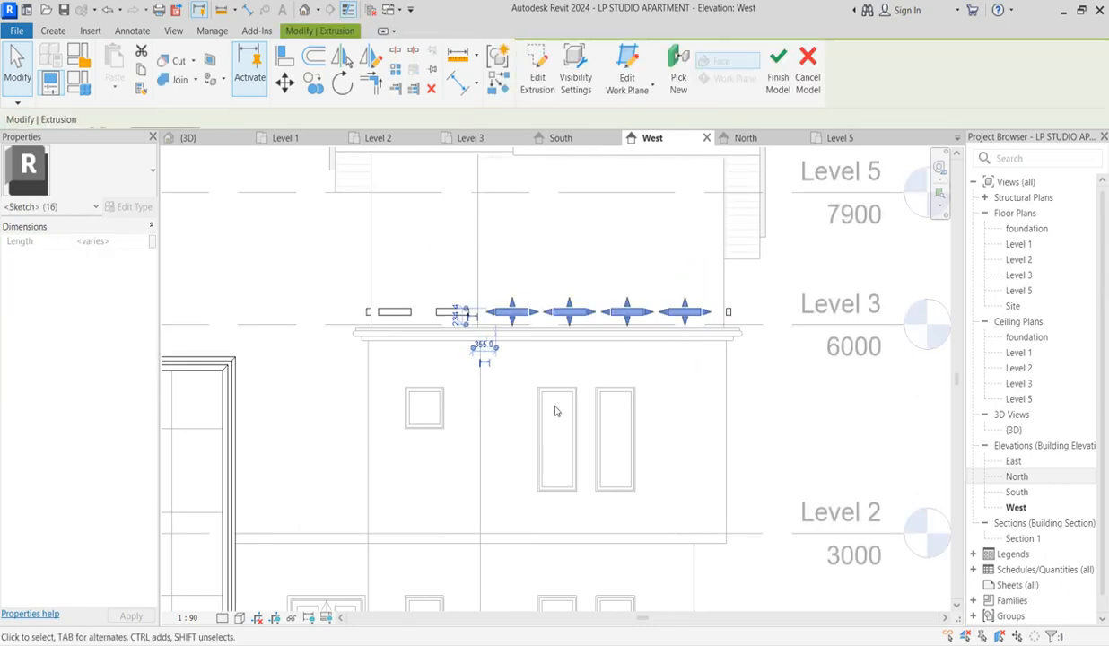
scroll(555, 411, "down", 3)
left_click(741, 401)
scroll(759, 436, "down", 3)
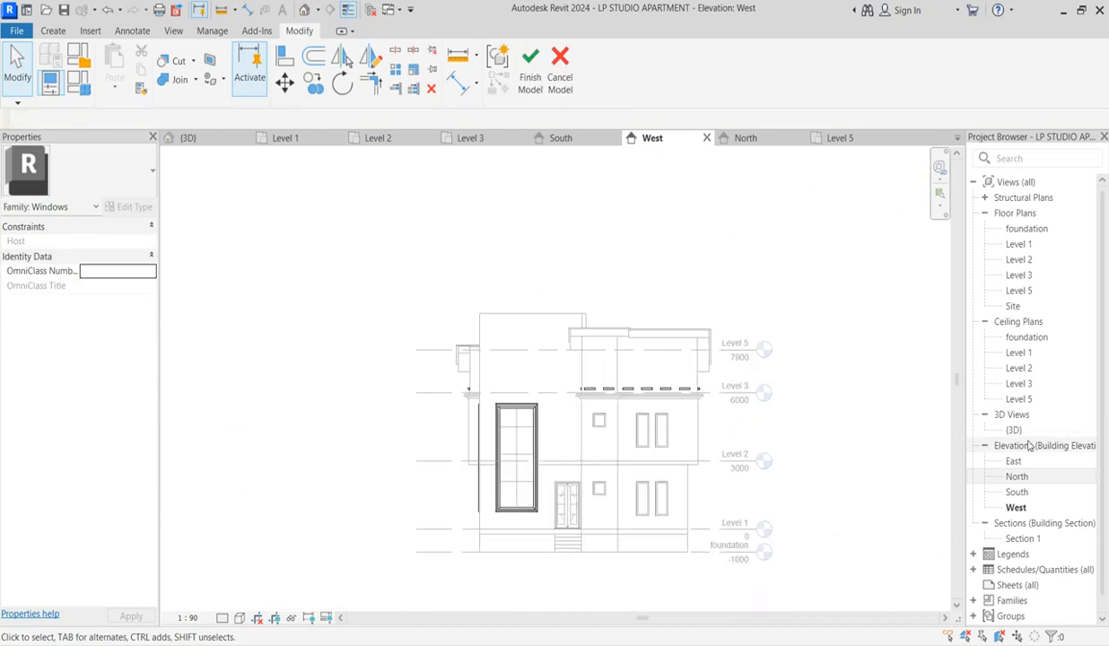
Examine the block rows on the north and west walls in the 3D view.
double_click(1006, 434)
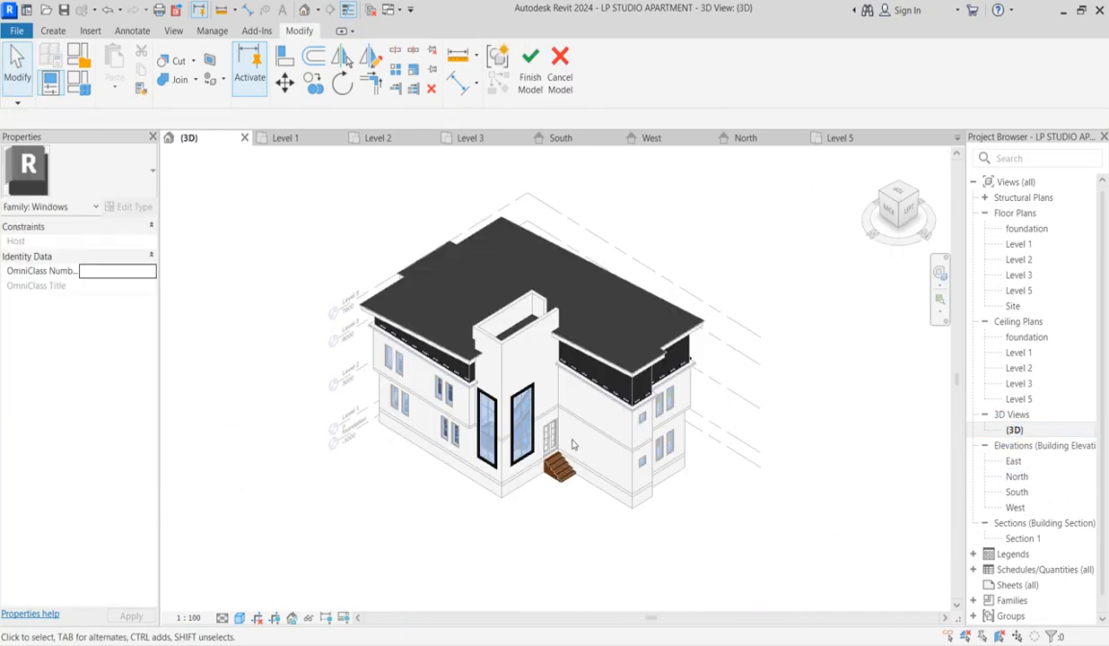
scroll(821, 436, "up", 2)
left_click(903, 218)
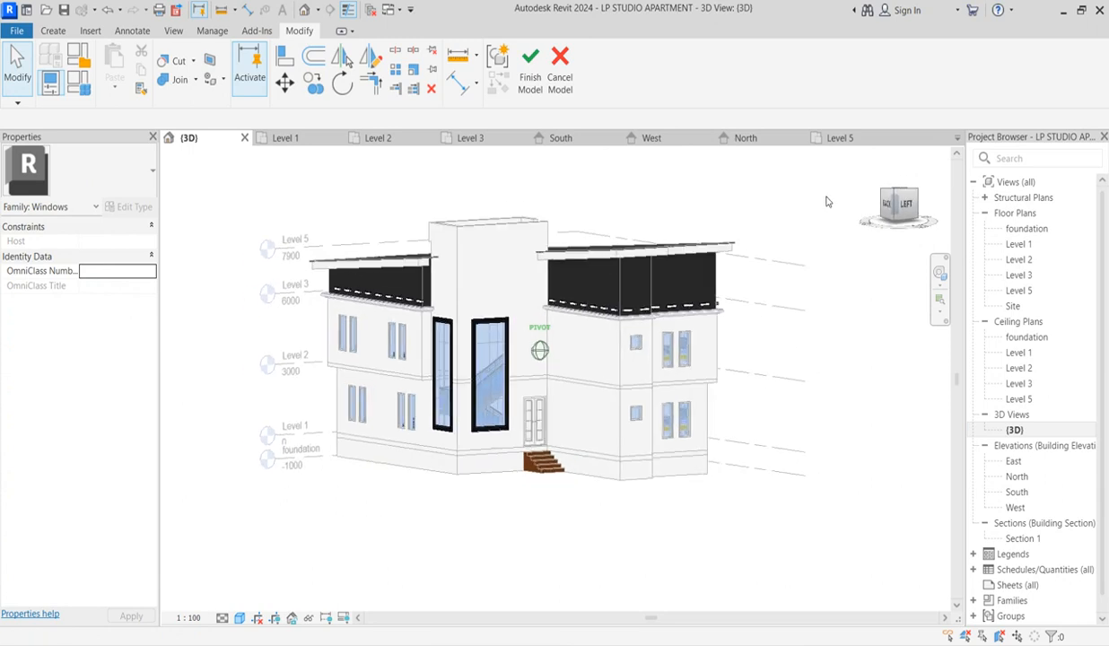
scroll(659, 303, "up", 4)
scroll(686, 409, "down", 3)
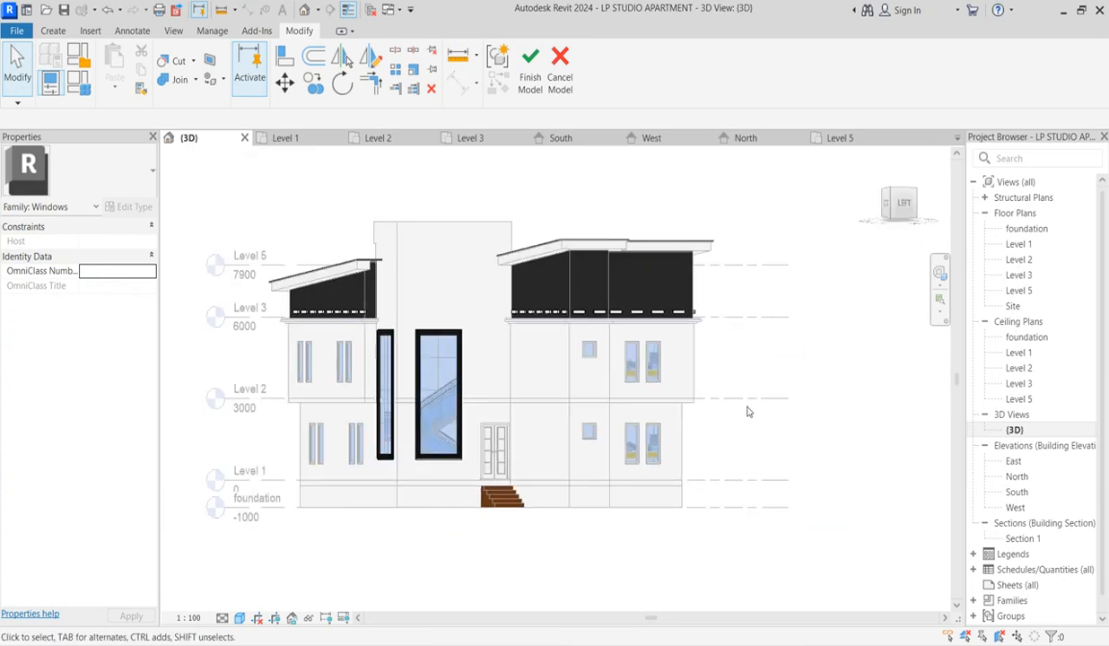
scroll(565, 409, "down", 5)
scroll(583, 382, "up", 3)
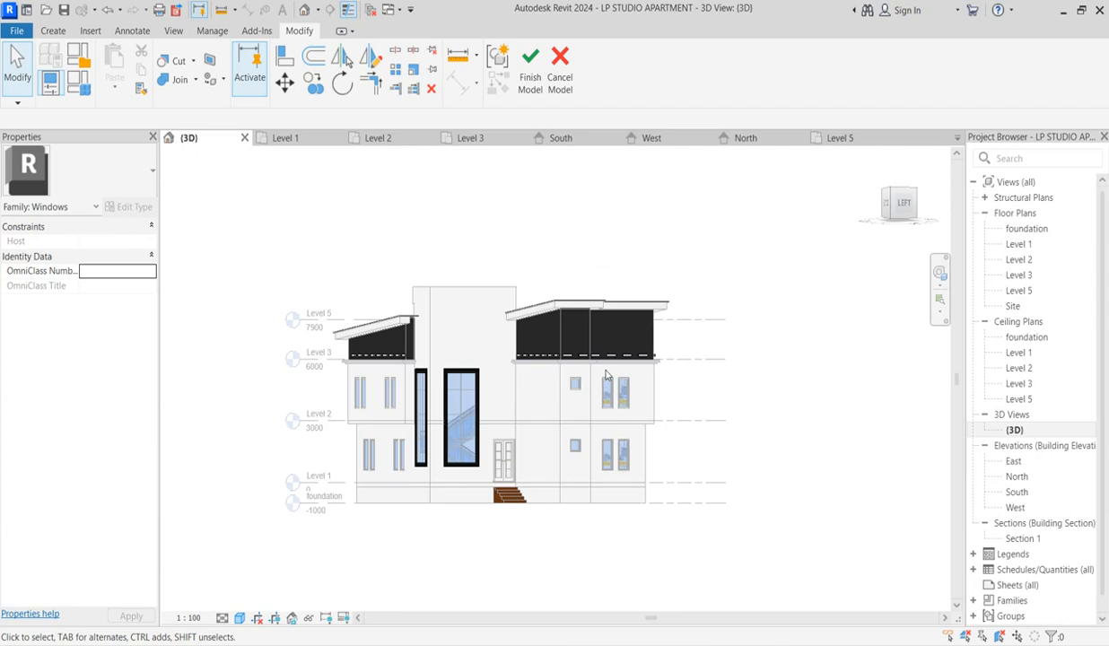
Check the block rows around the upper walls from several angles in the 3D view, and finish the in-place model.
left_click(901, 199)
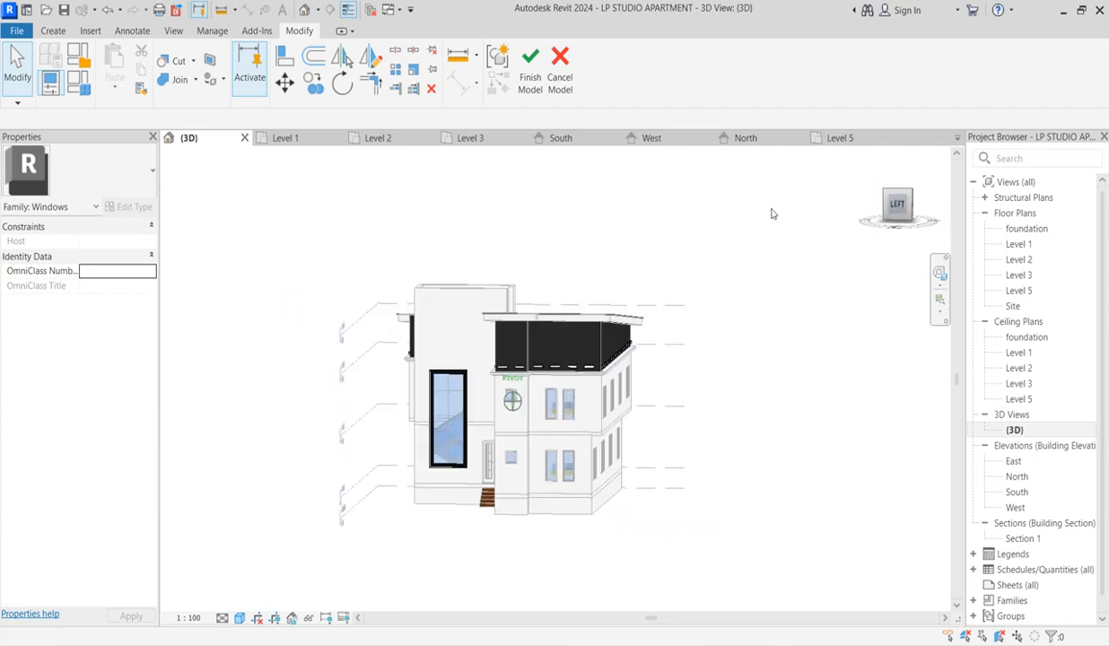
middle_click_drag(741, 253, 543, 358, "shift")
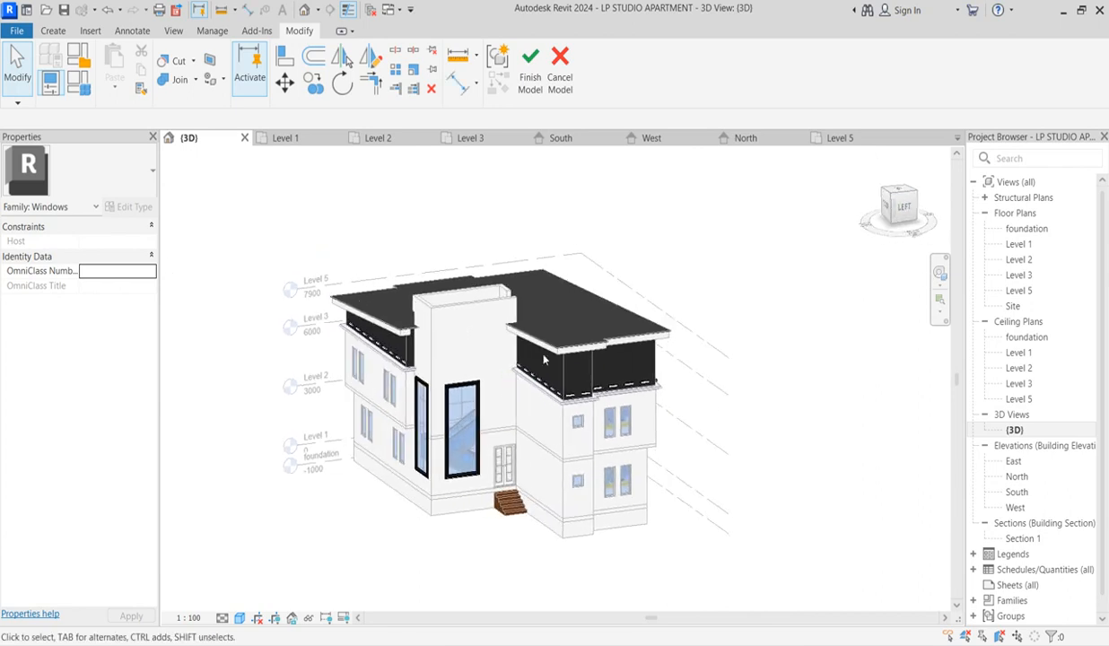
scroll(677, 386, "down", 2)
left_click(905, 198)
left_click(901, 194)
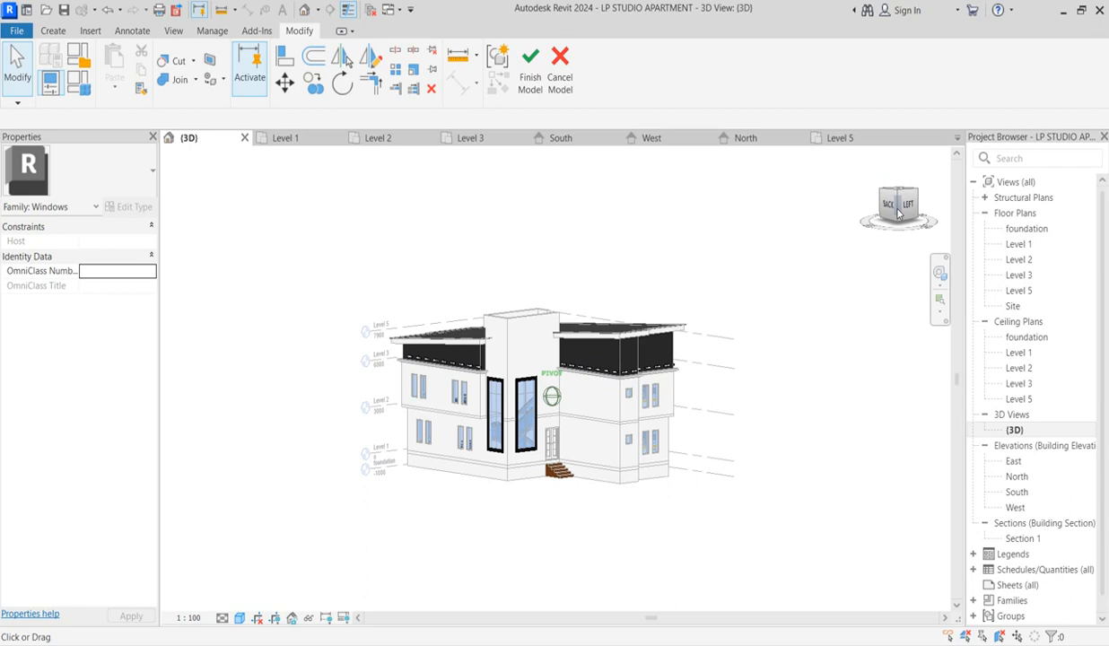
scroll(619, 466, "up", 2)
scroll(594, 304, "up", 3)
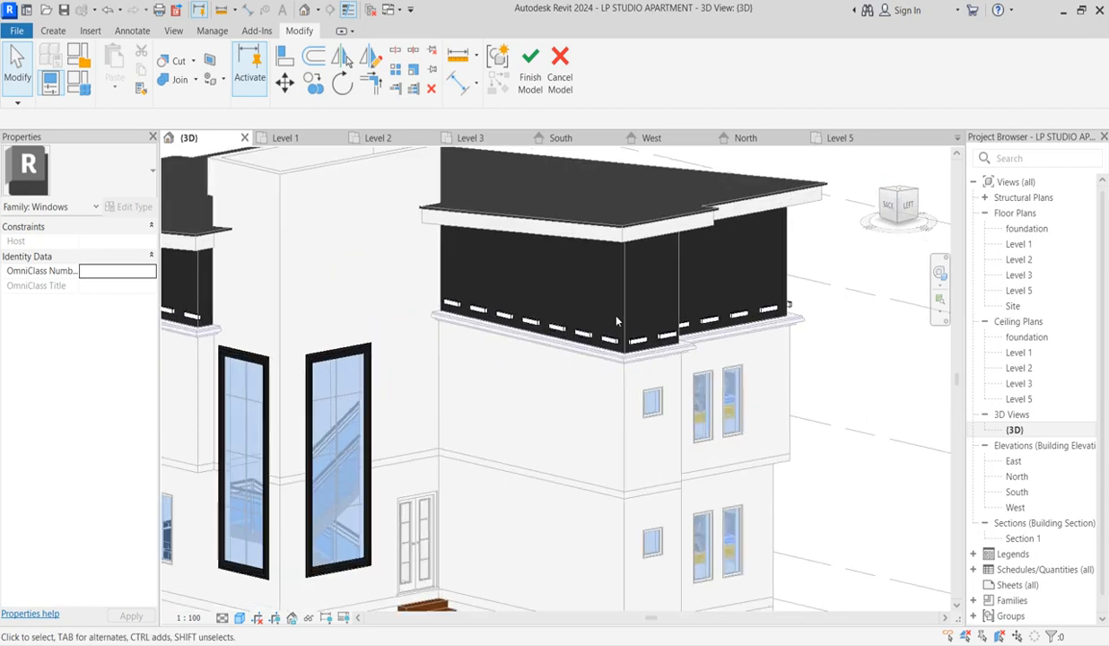
scroll(594, 304, "down", 3)
scroll(325, 395, "up", 1)
scroll(324, 394, "up", 2)
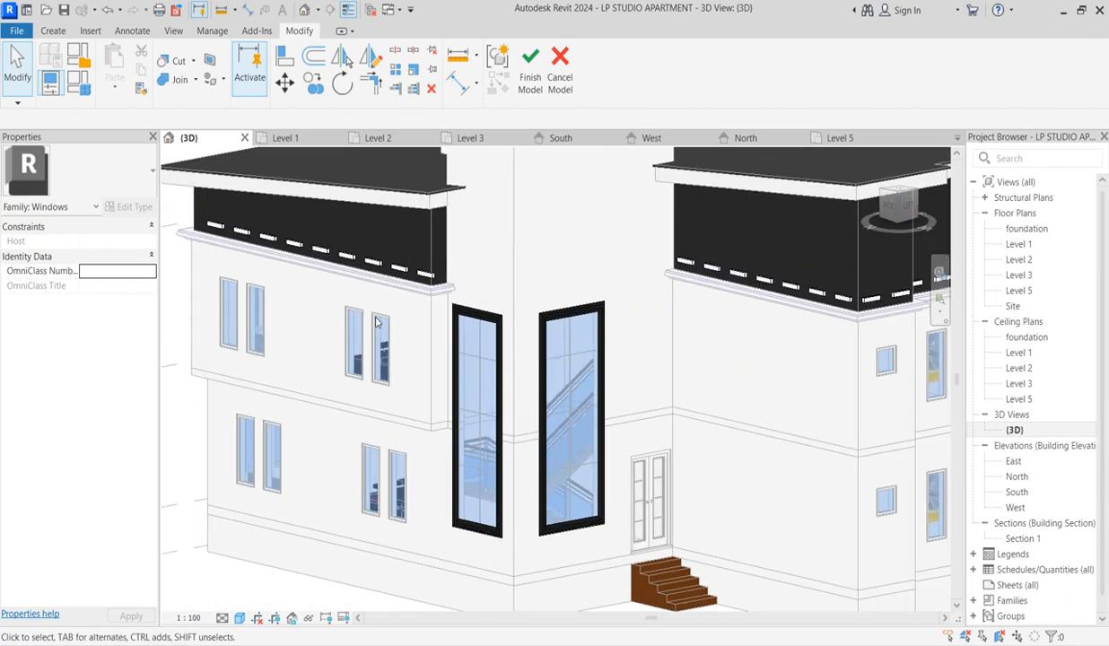
scroll(350, 381, "down", 3)
scroll(389, 461, "down", 2)
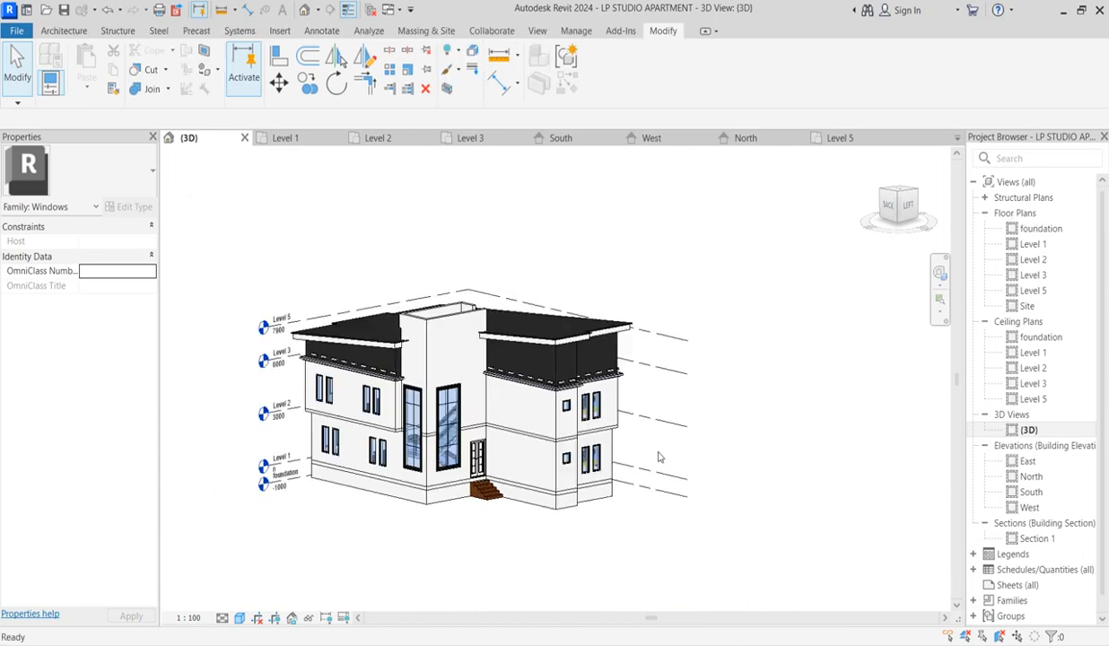
Examine the whole building exterior with its finished block rows in the 3D view from the back-left corner.
scroll(690, 460, "up", 2)
scroll(691, 461, "down", 5)
scroll(473, 478, "up", 5)
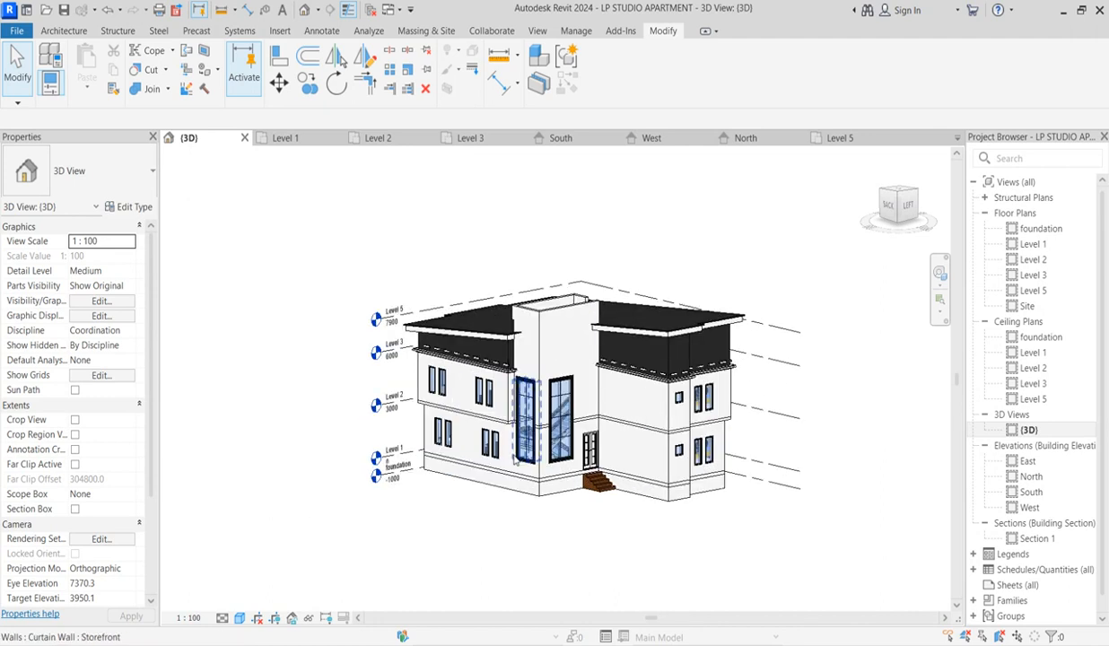
scroll(487, 432, "down", 5)
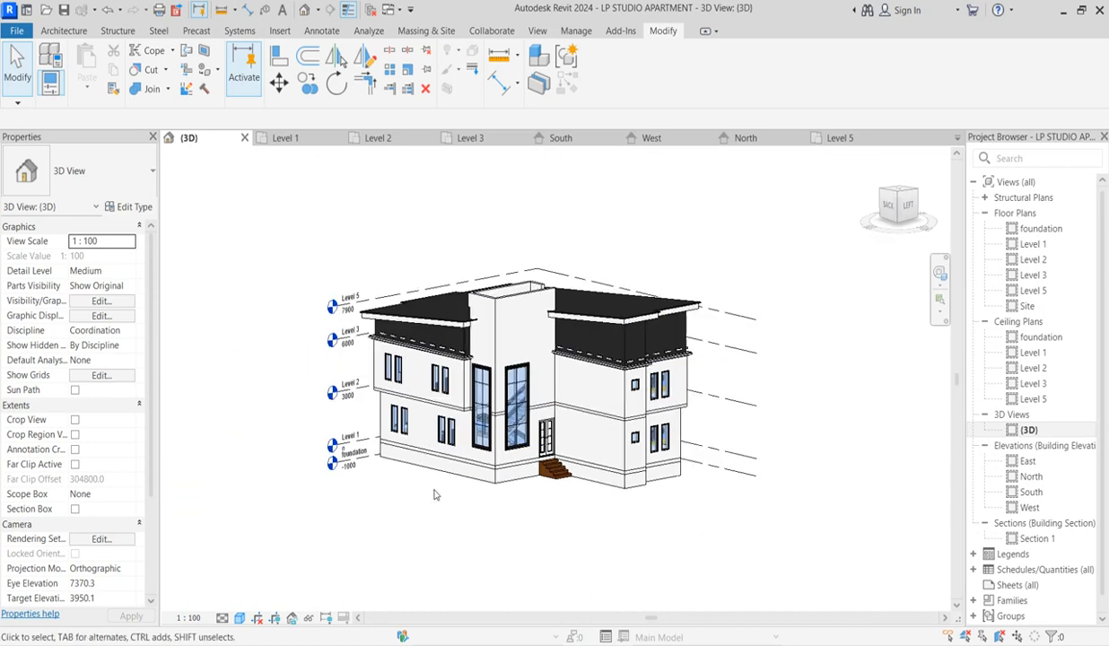
scroll(621, 325, "up", 2)
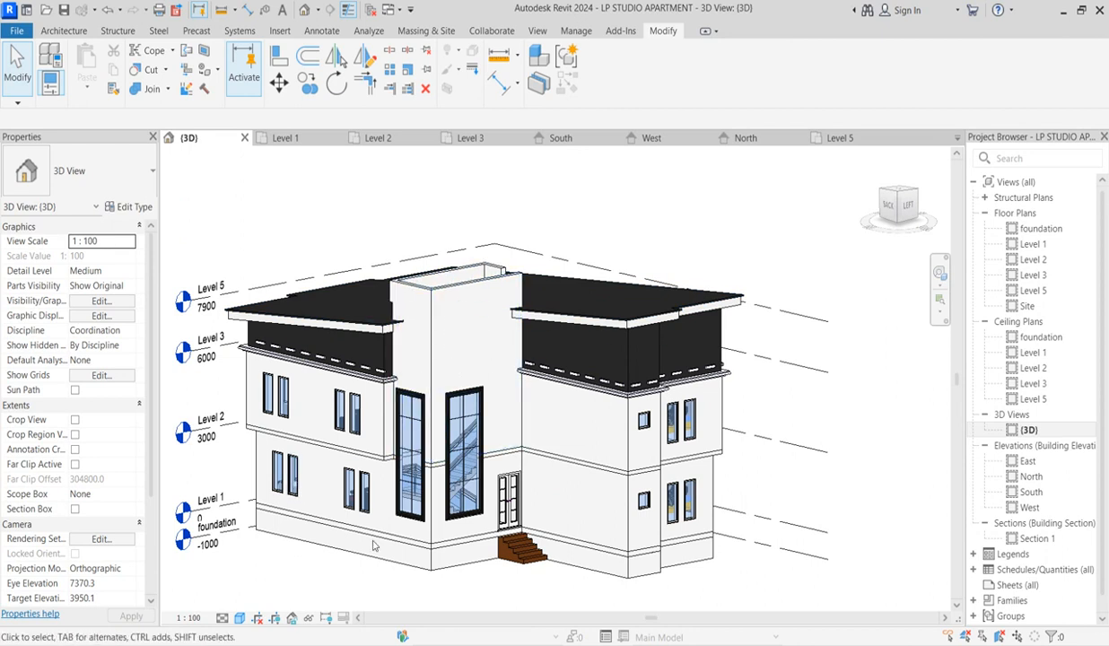
scroll(408, 518, "down", 3)
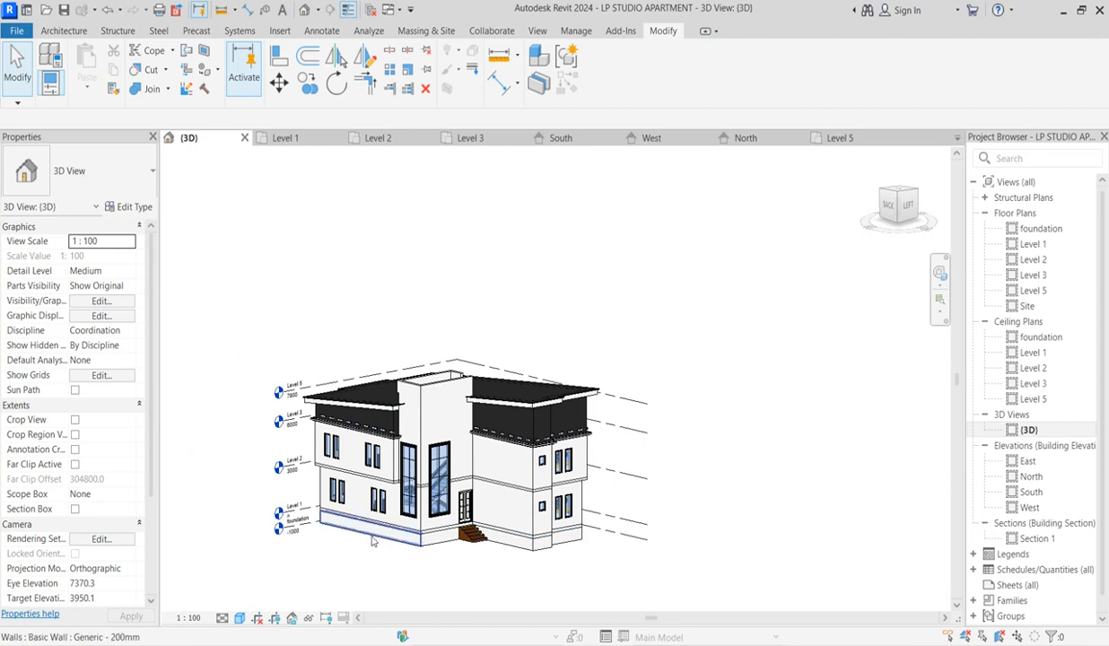